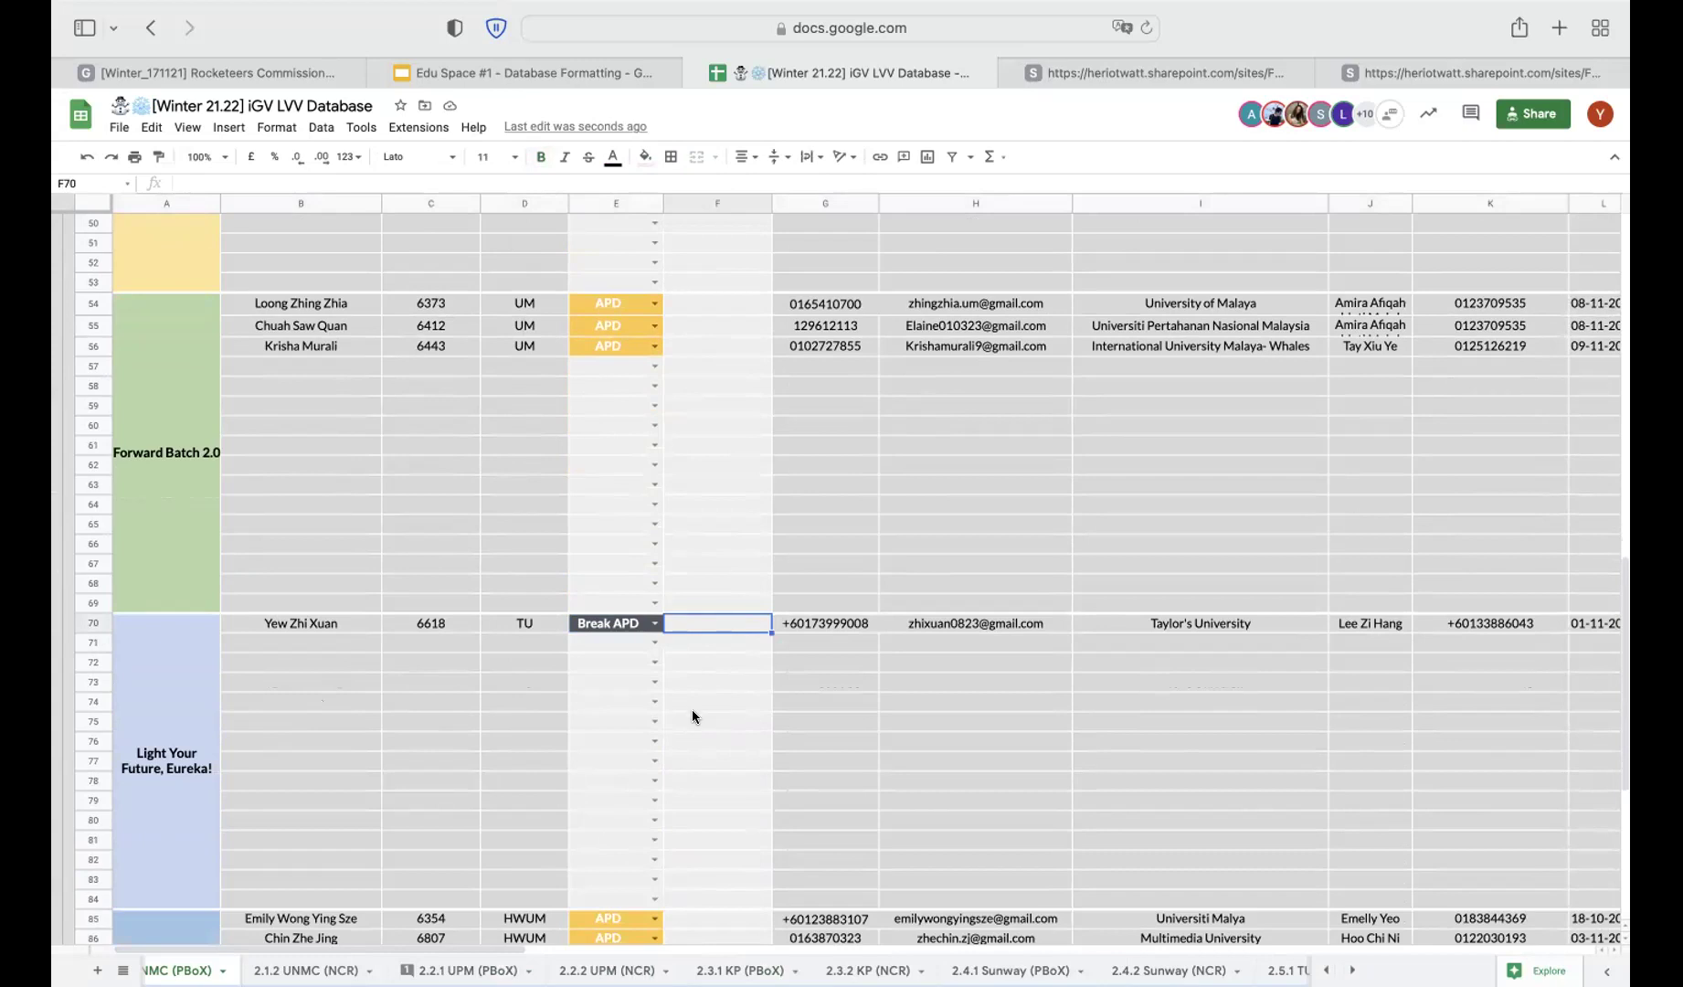
Open the 1.5 Break Management sheet and examine the empty row 12 and its Date cell
click(122, 970)
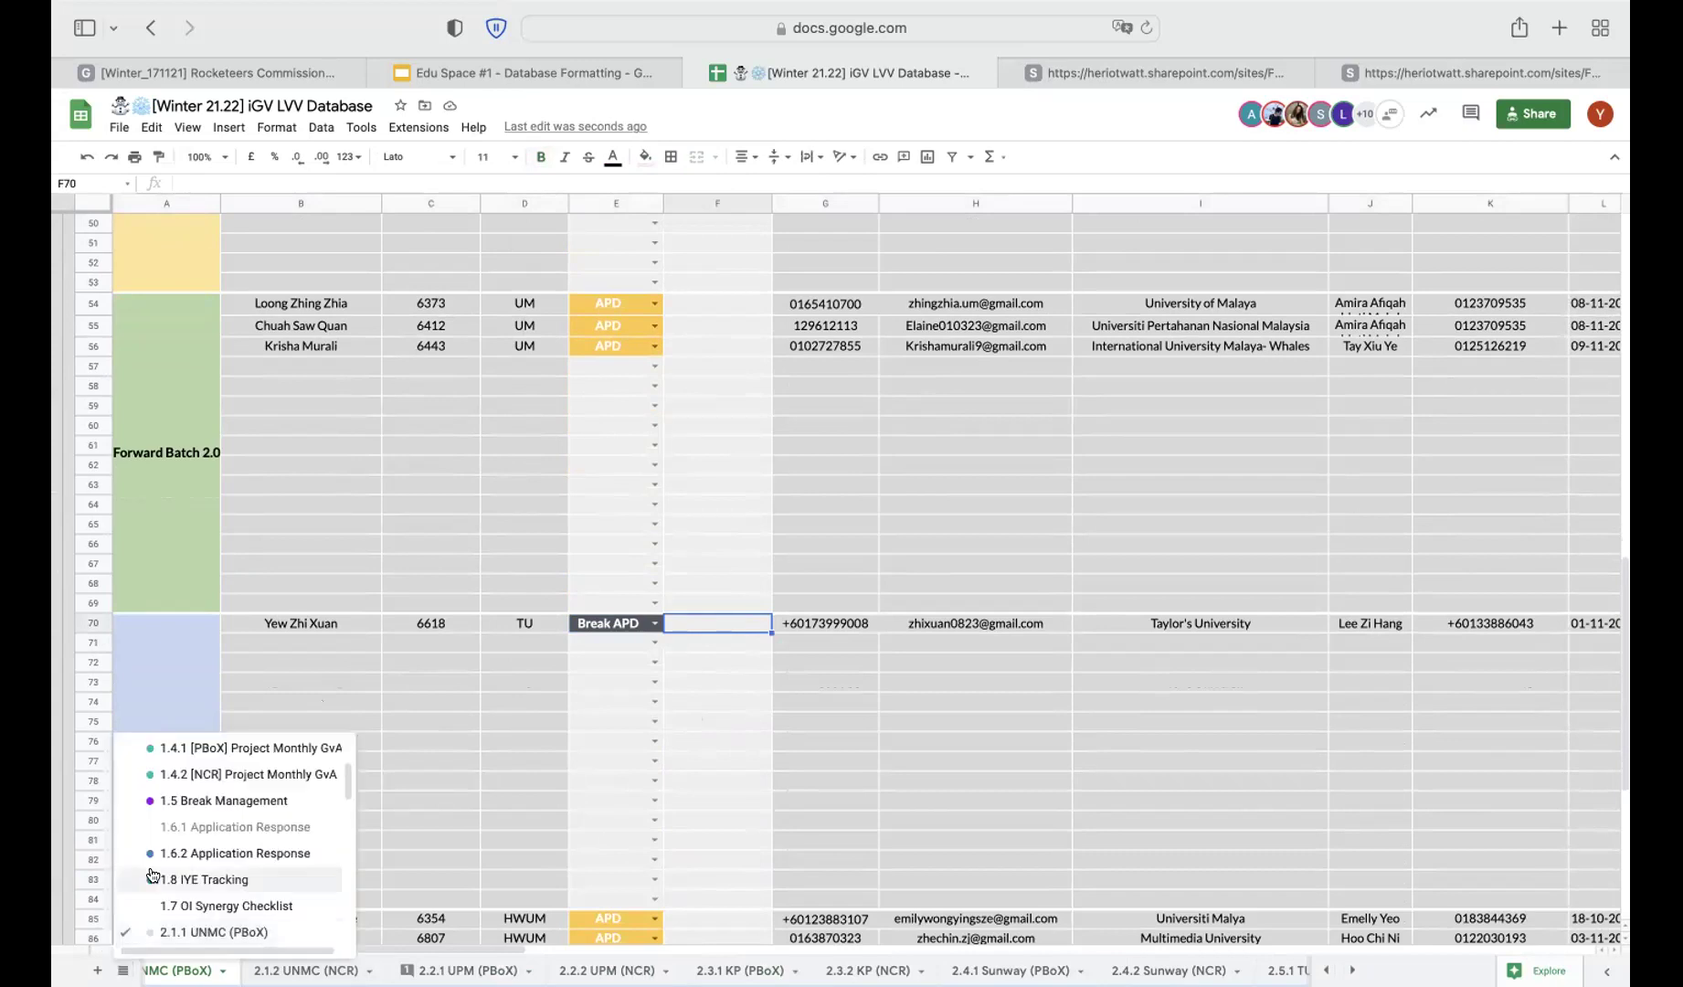
scroll(168, 836, up, 2)
click(168, 836)
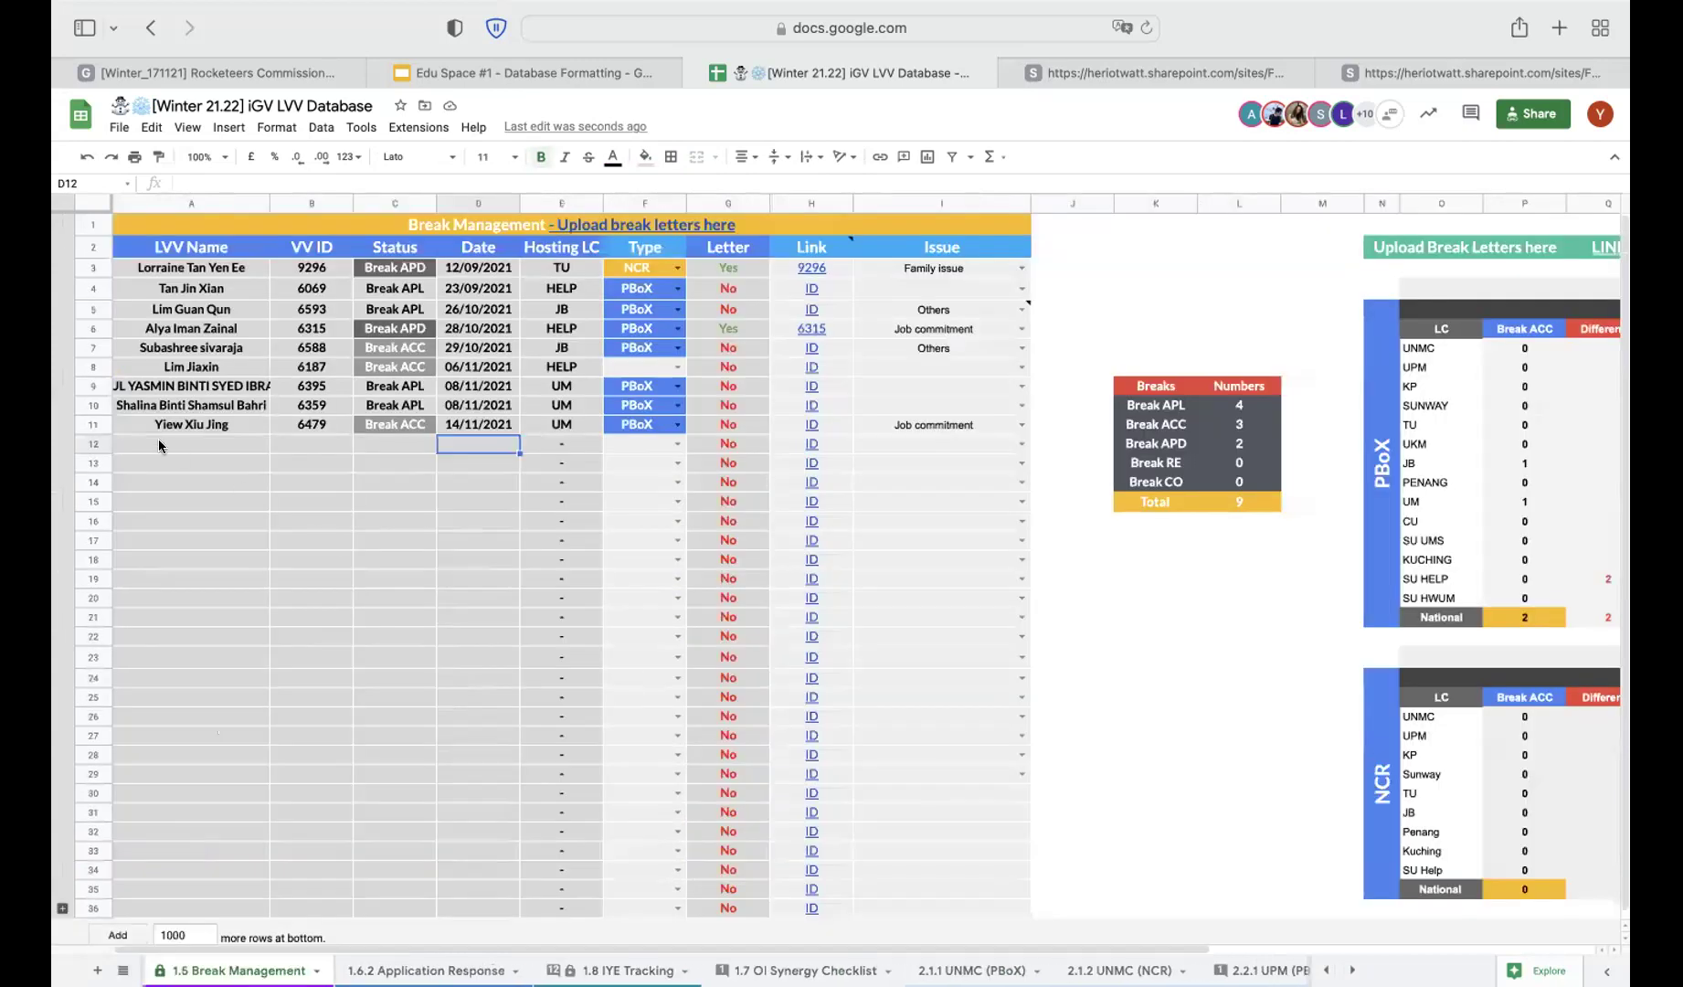
click(91, 442)
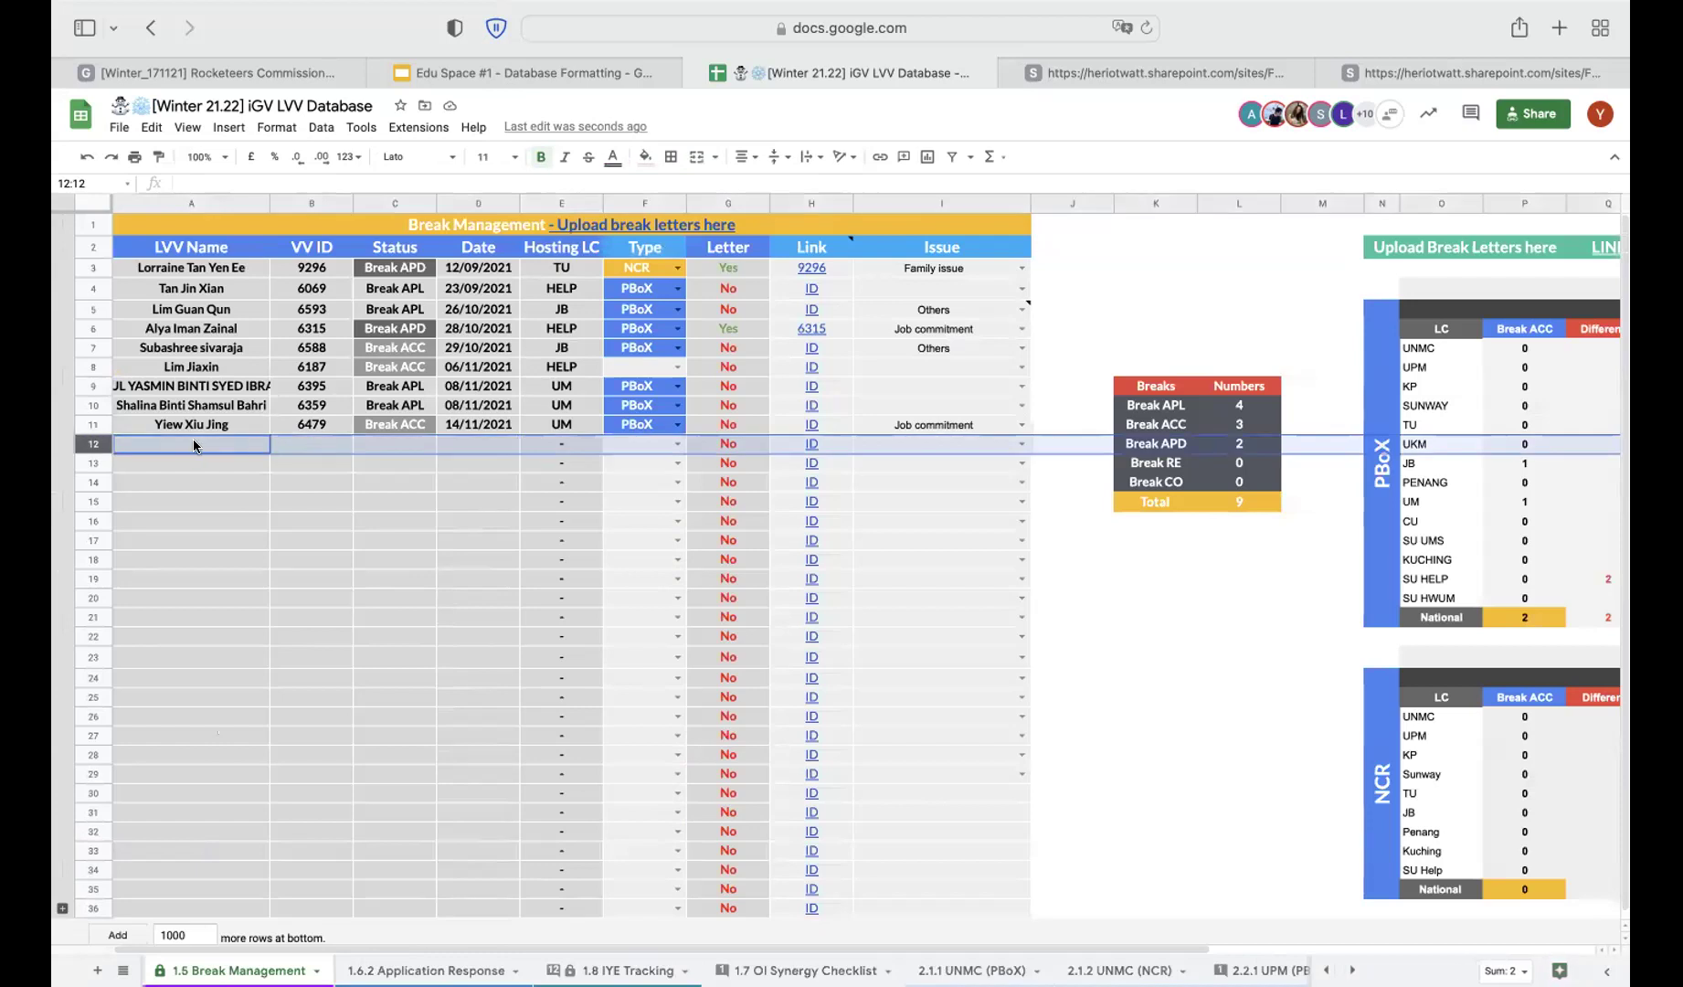
click(461, 442)
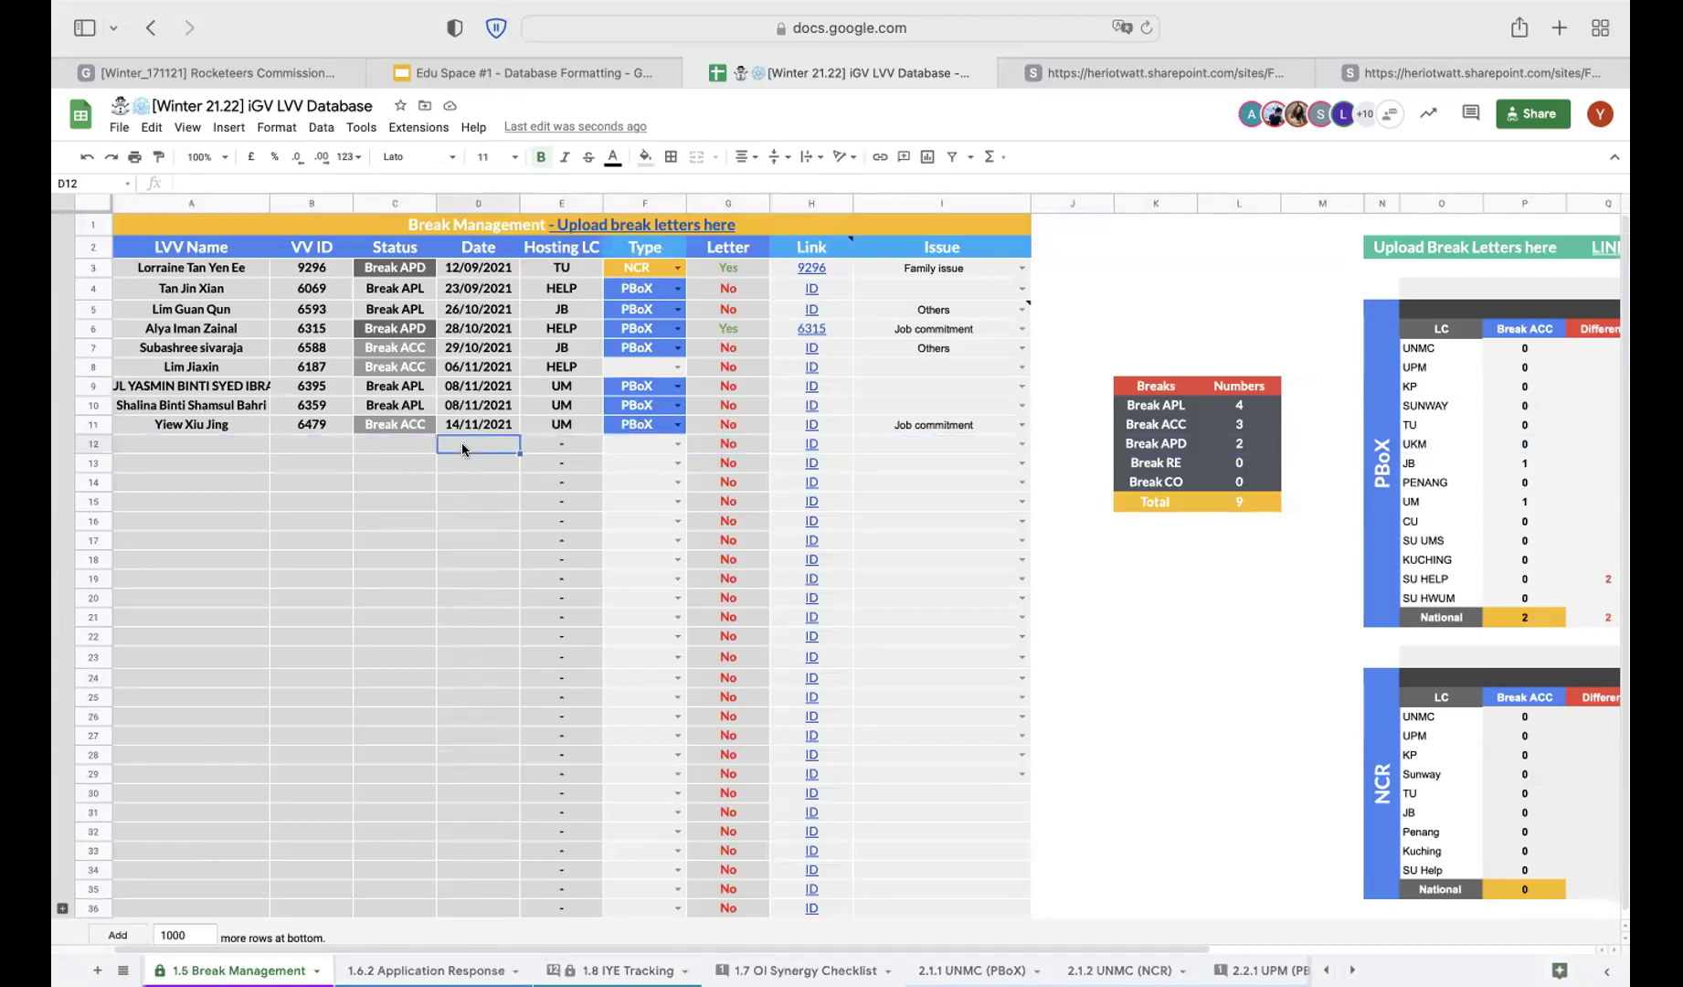
click(94, 443)
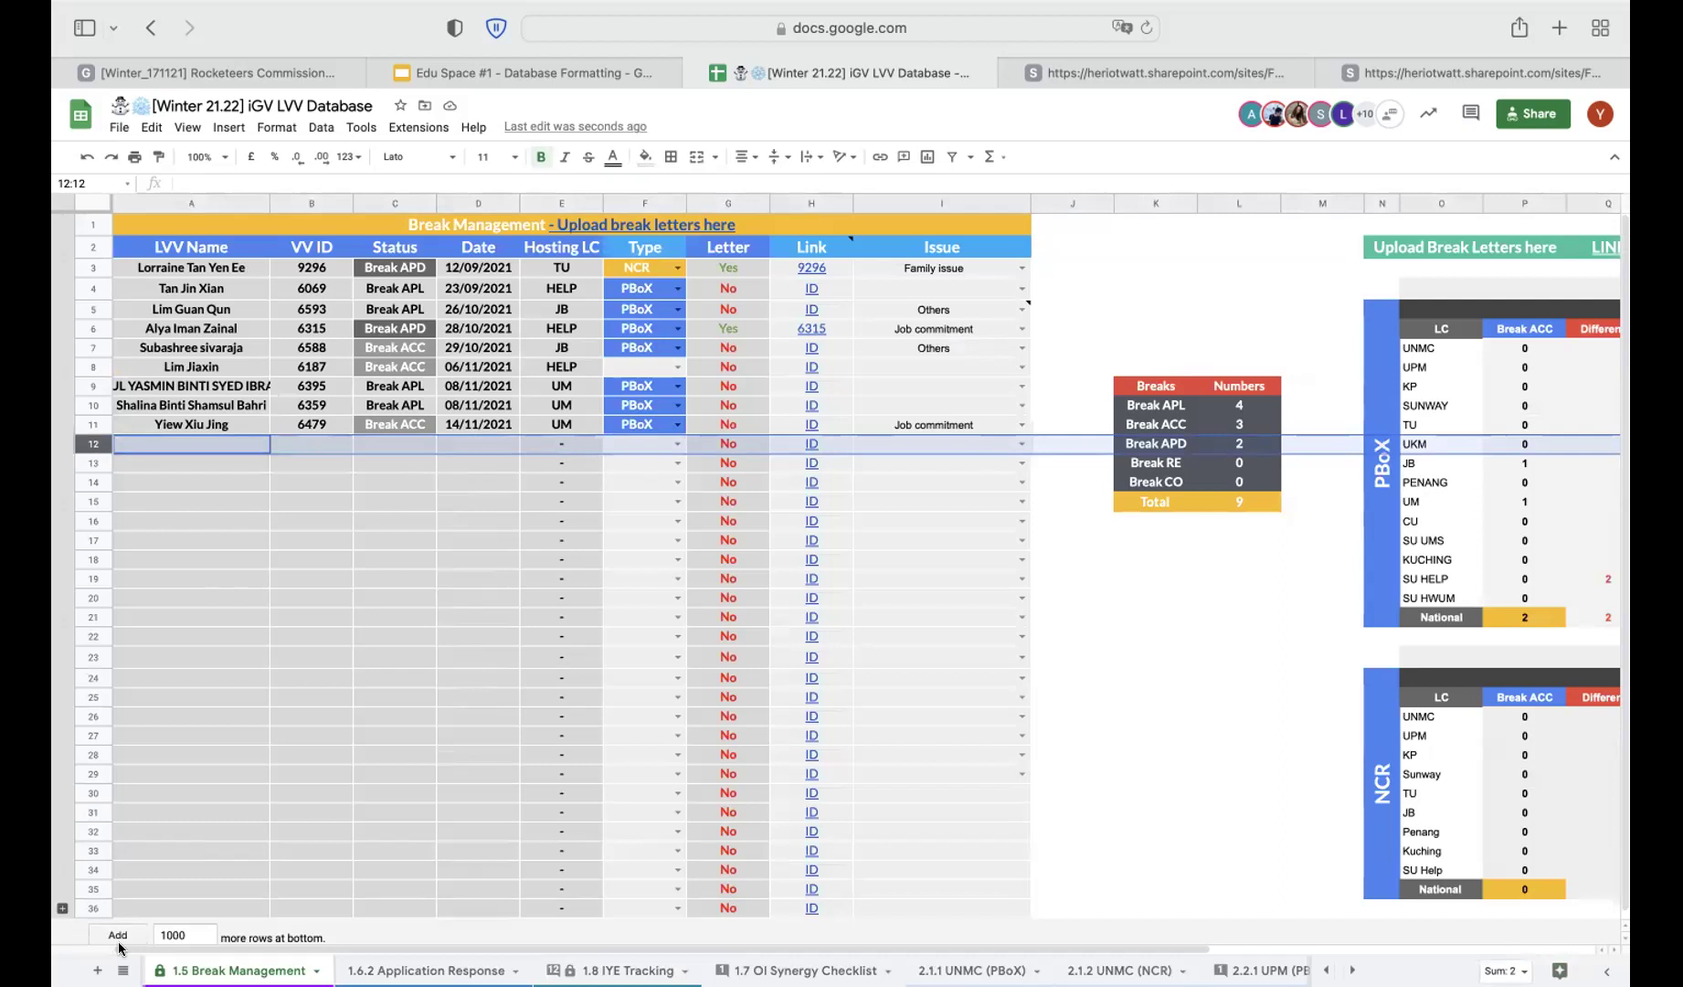
Enter the break date 7/11/2021 in cell F70, beside the Break APD status, on the 2.1.1 UNMC (PBoX) sheet
click(122, 970)
scroll(191, 841, down, 3)
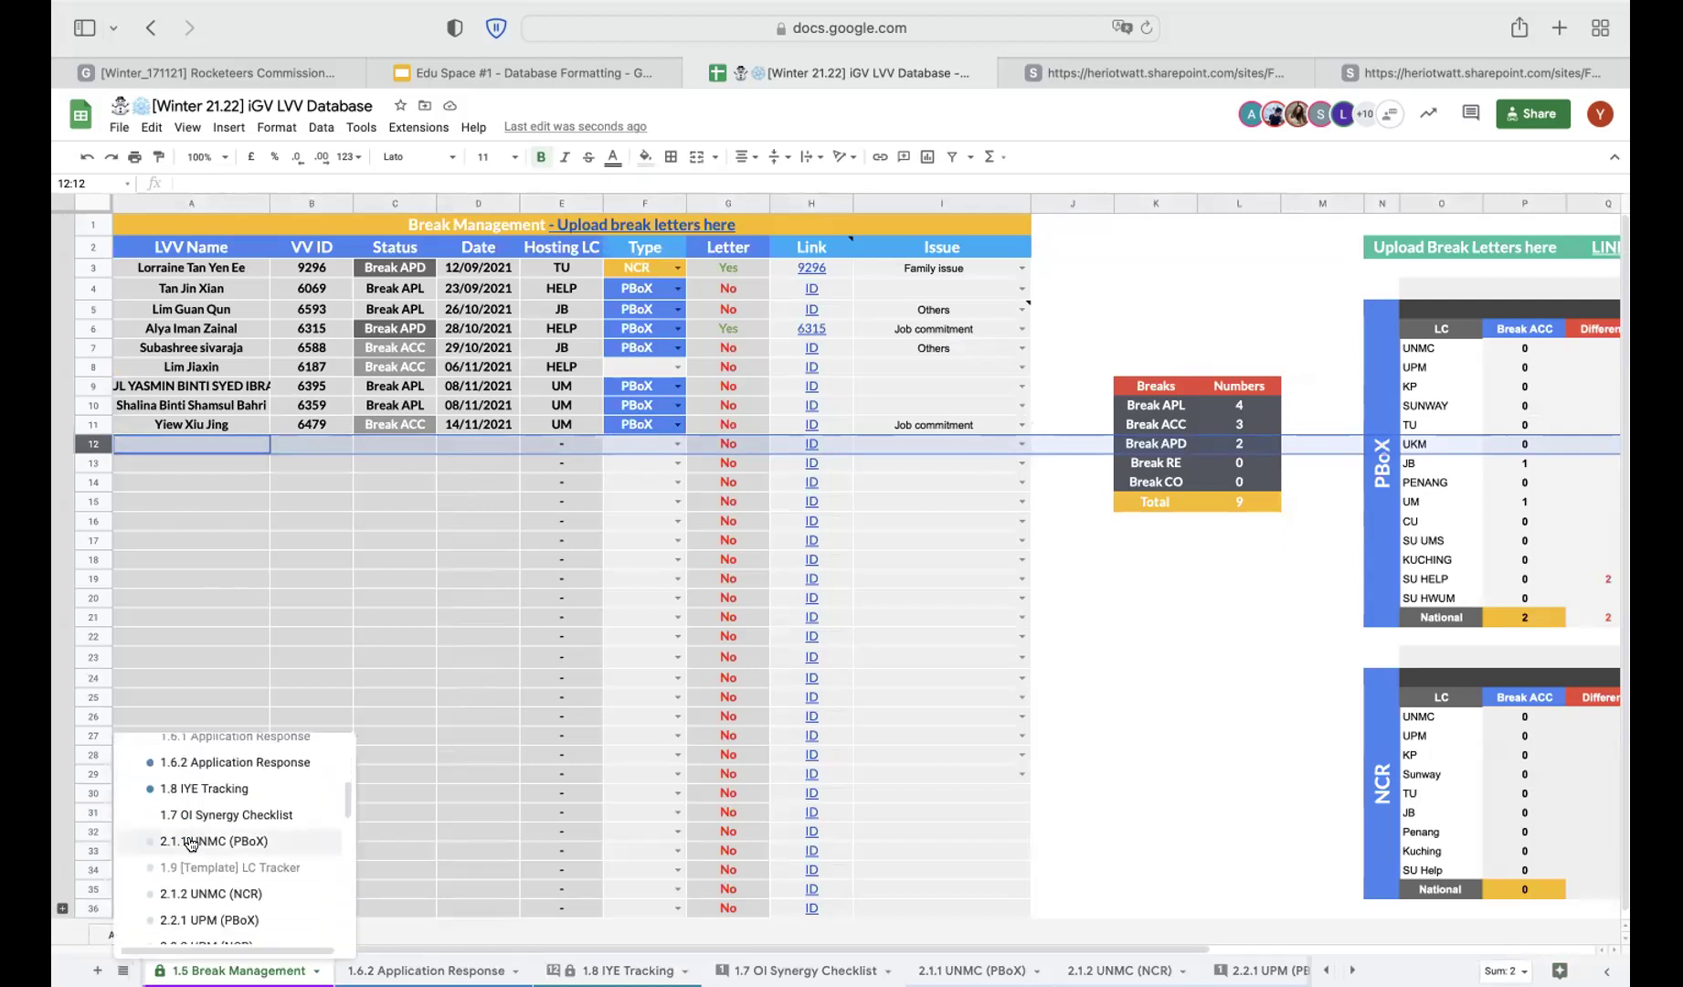
click(190, 841)
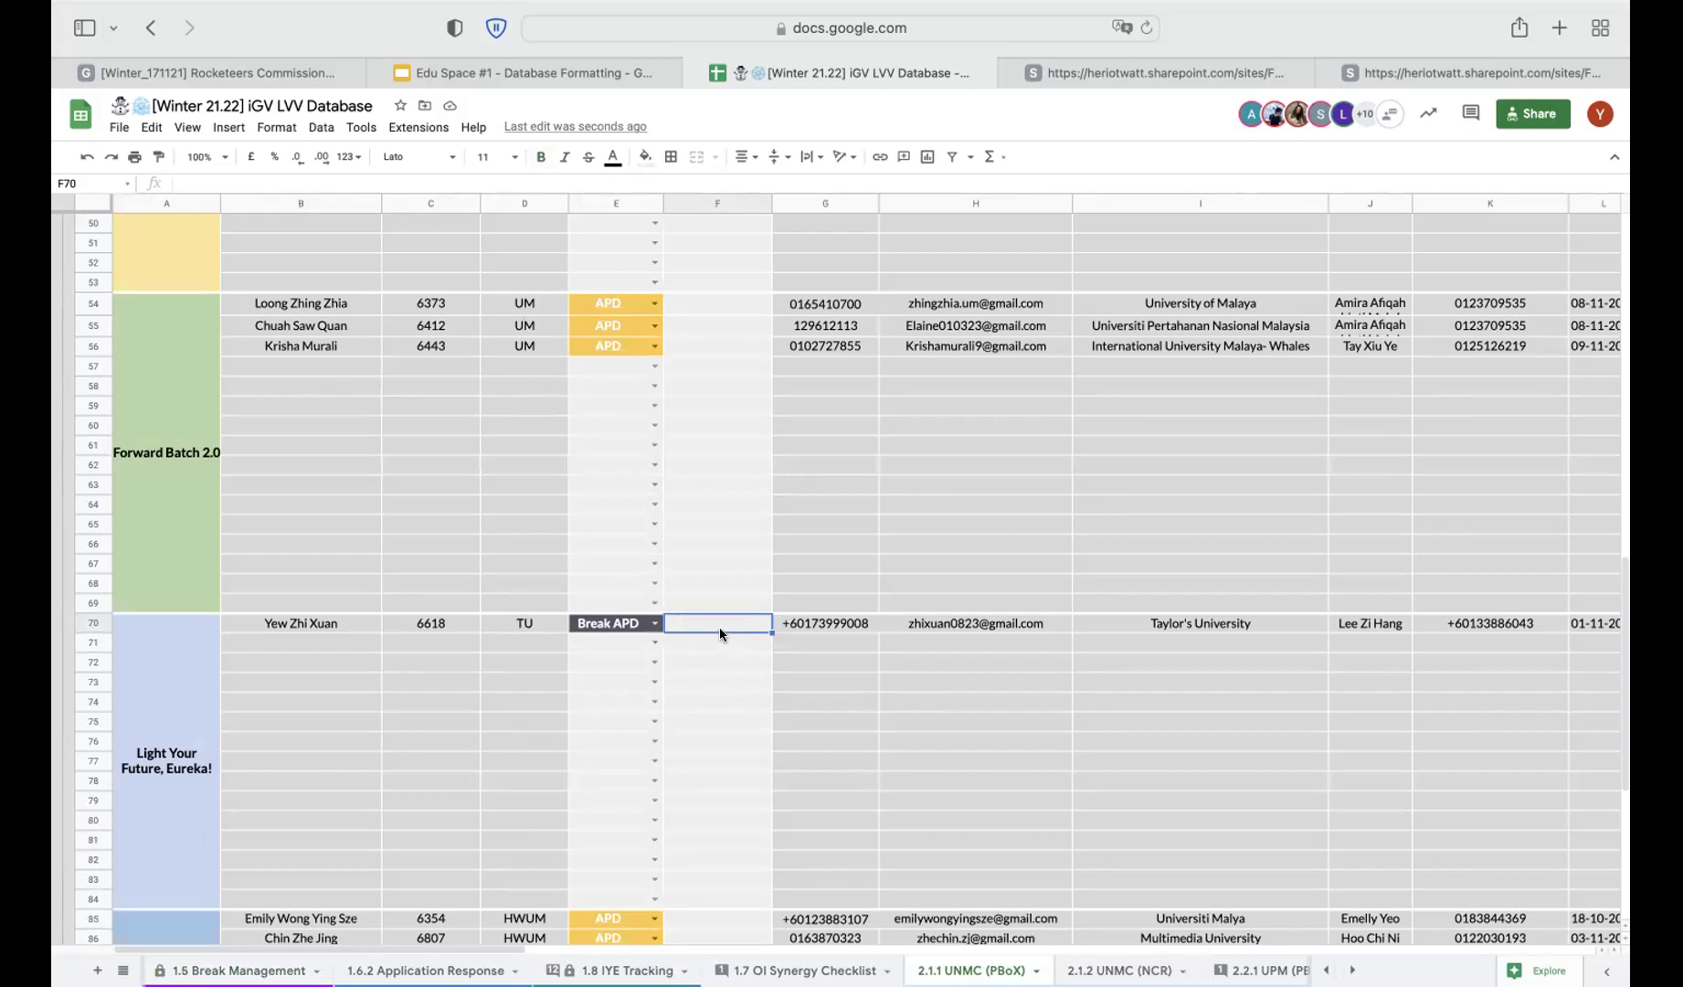
text(7/11/2021)
key(Return)
Return to the 1.5 Break Management sheet and examine where the new Break APD entry falls in the Date order
click(233, 971)
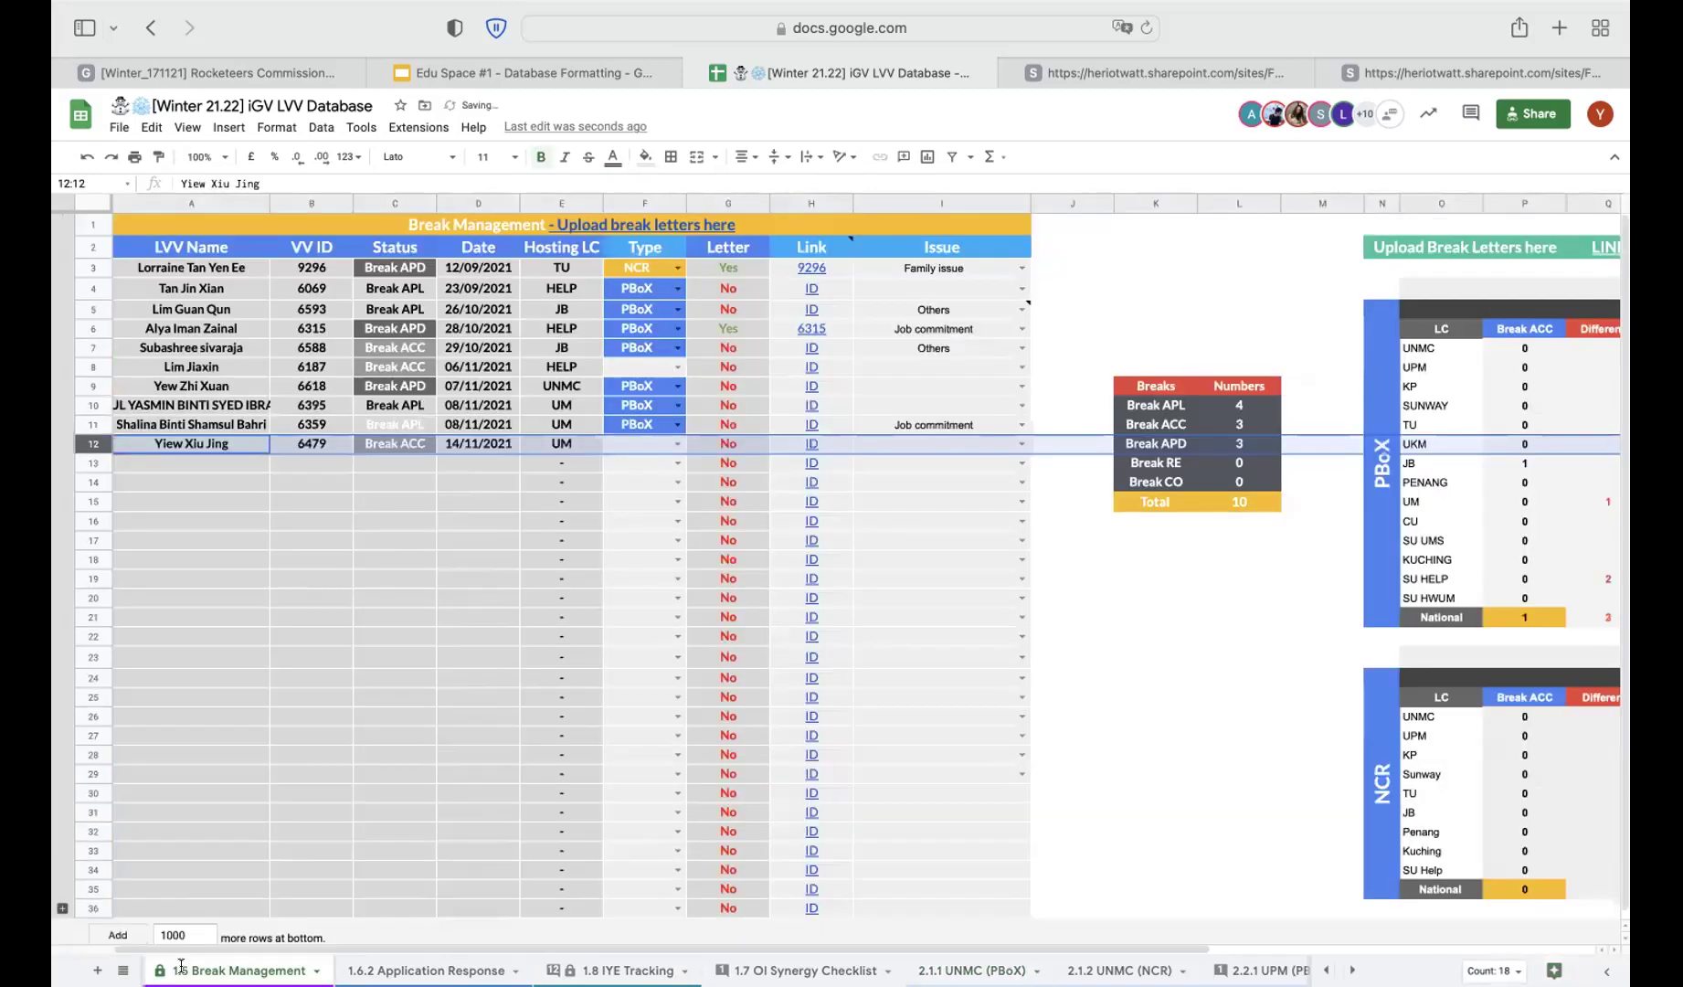
click(246, 502)
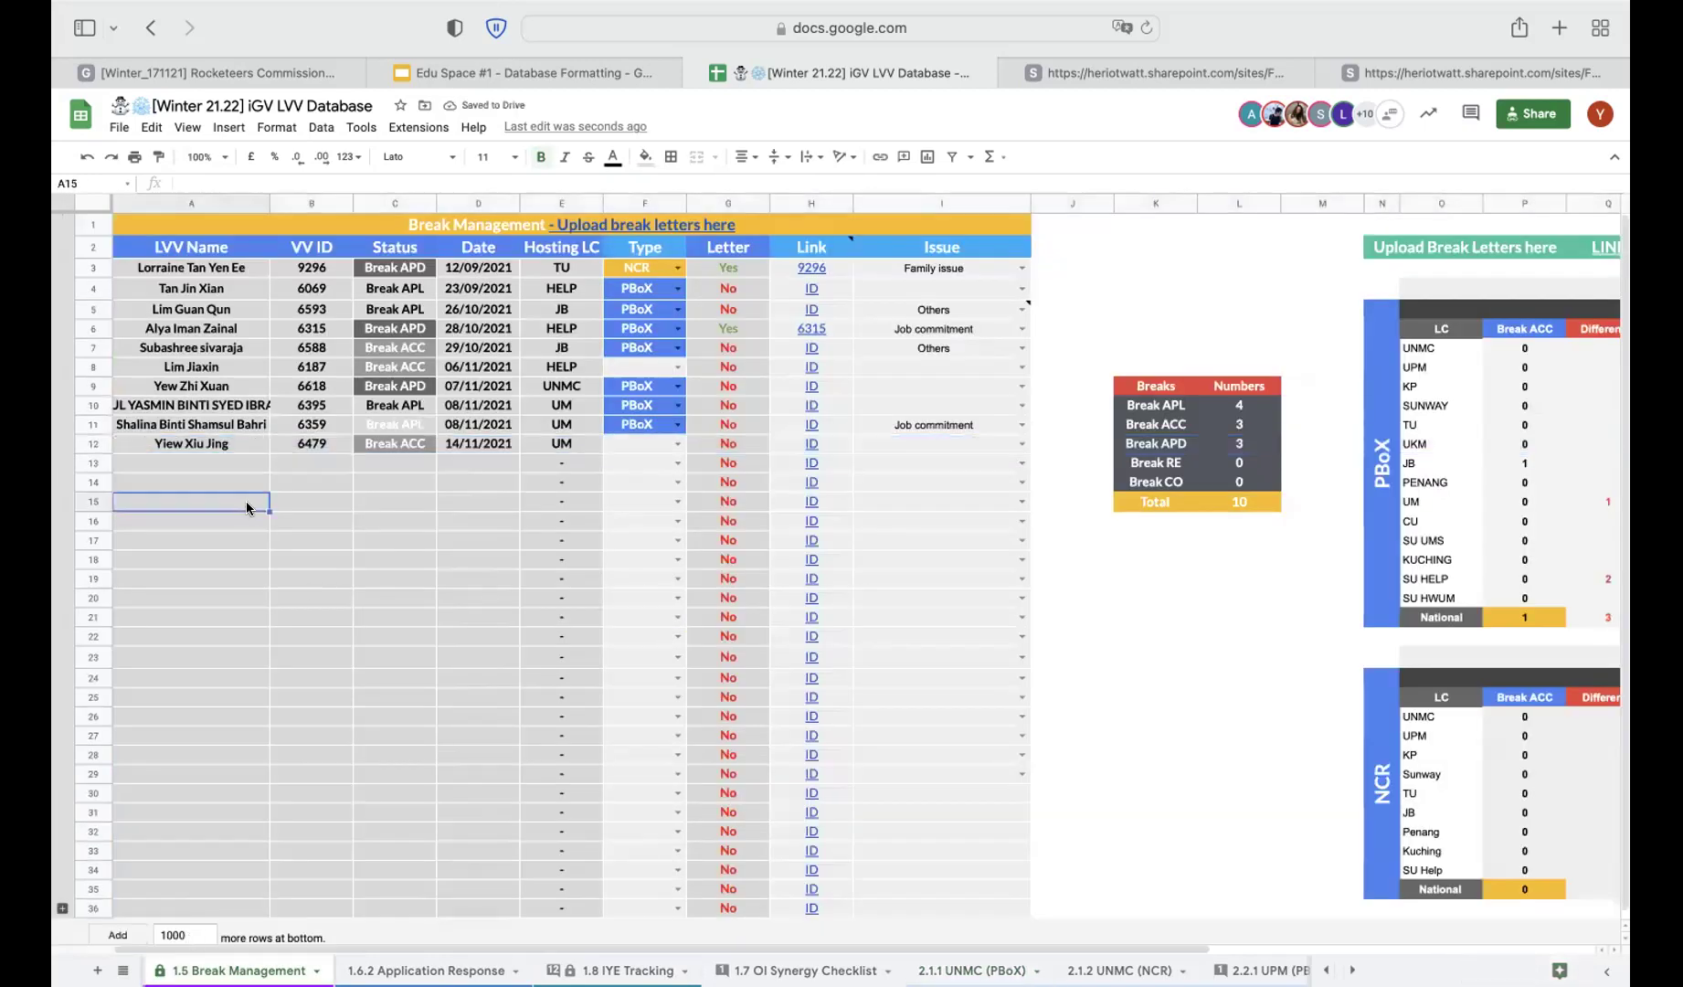
click(90, 382)
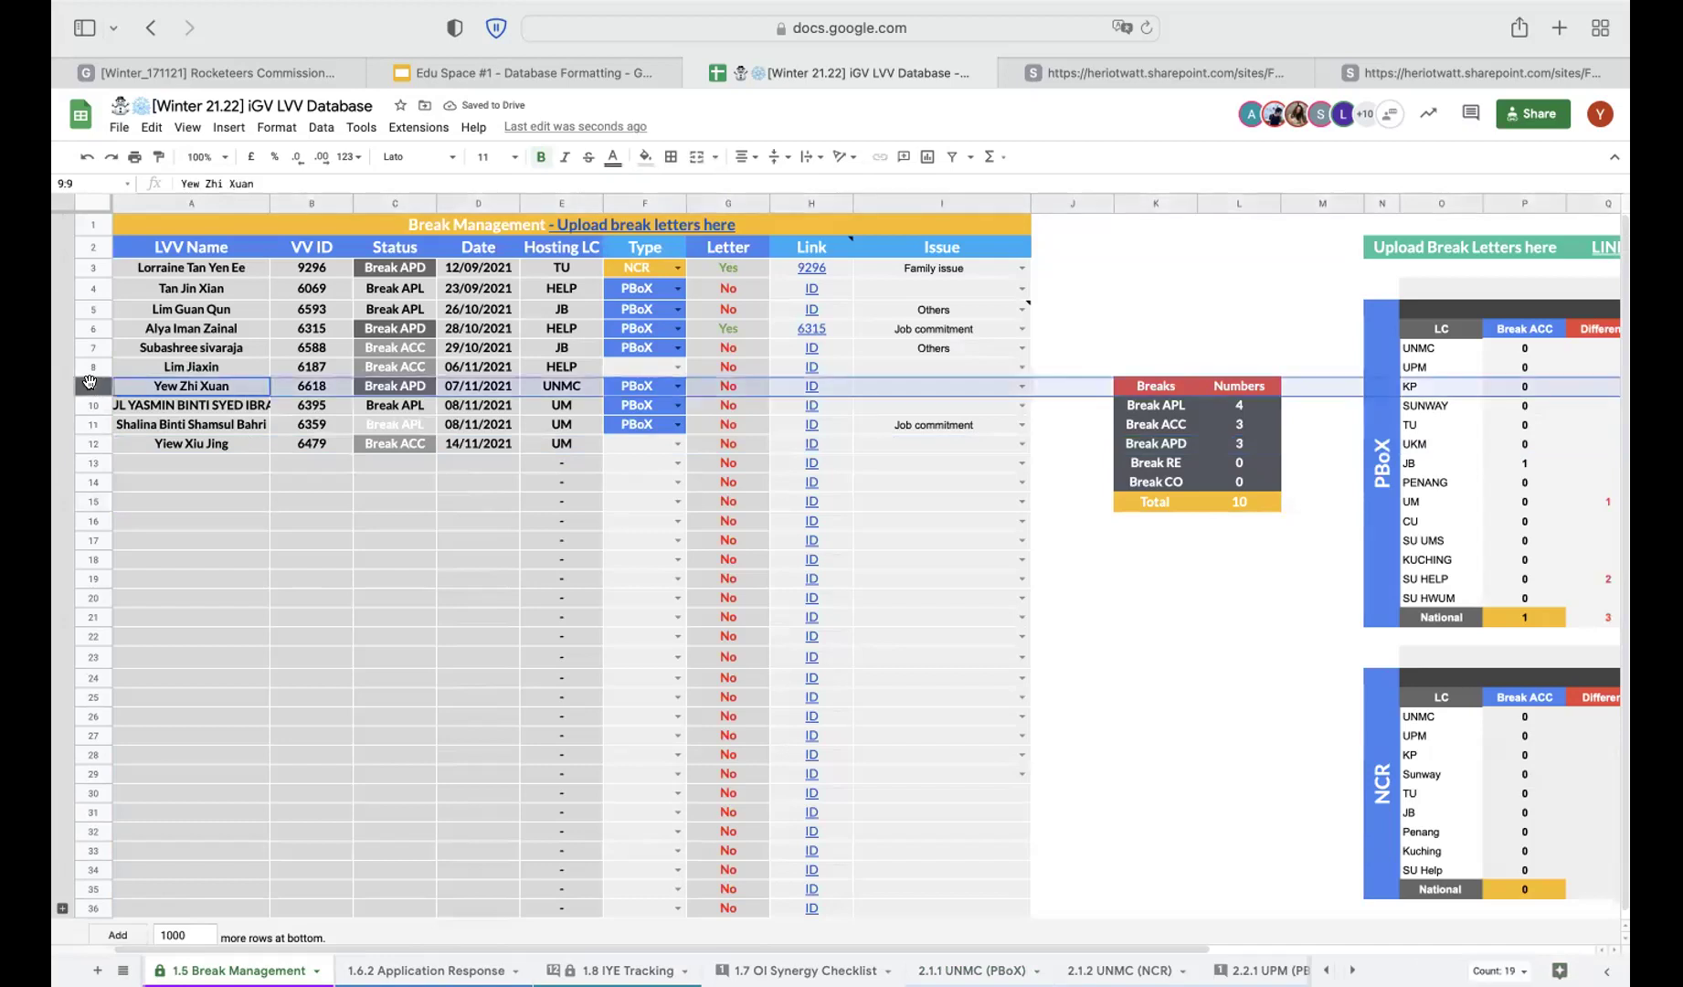
click(463, 385)
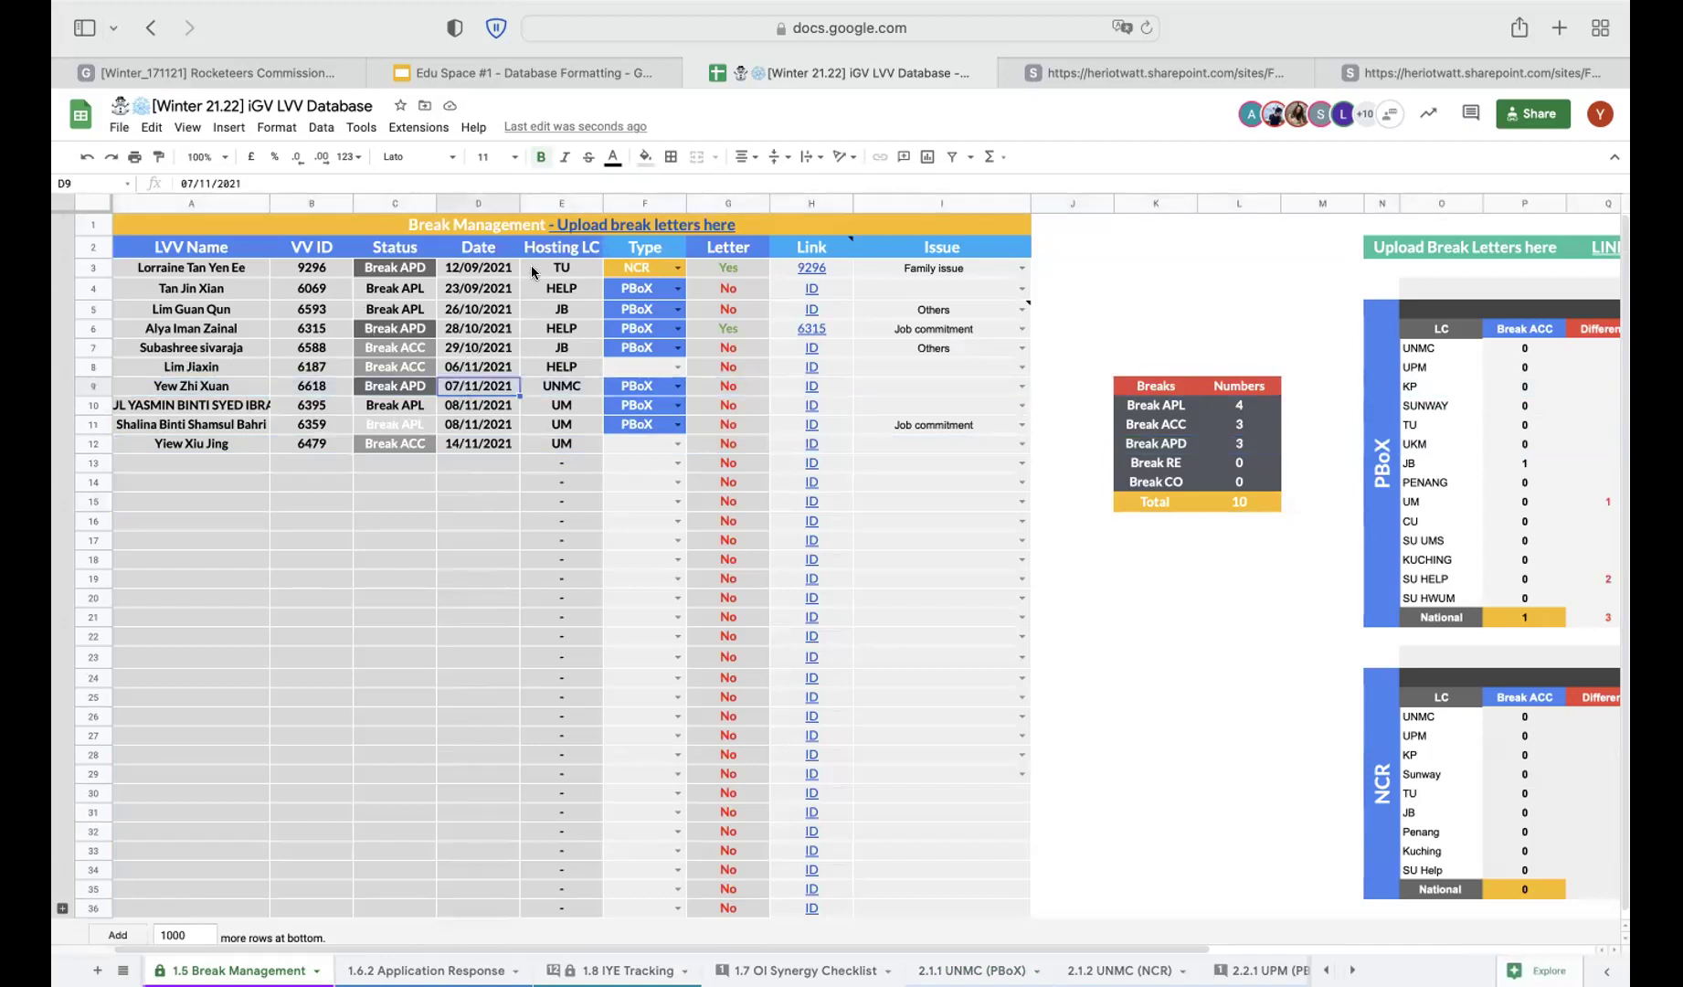
click(462, 203)
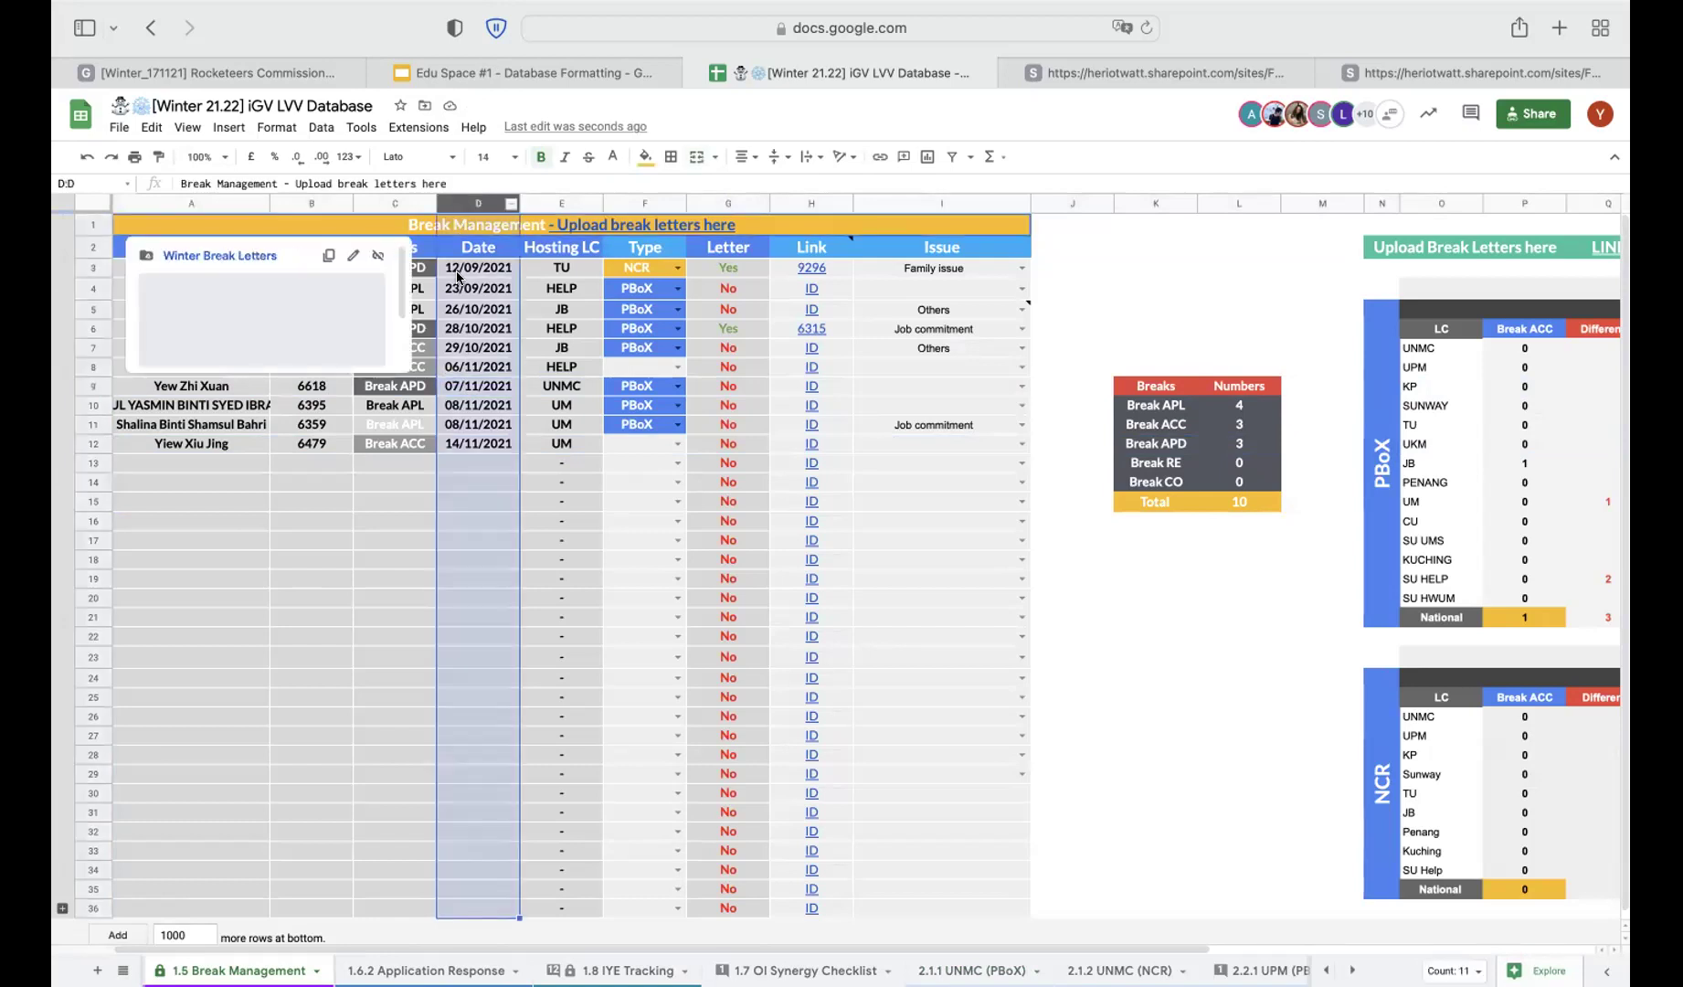
click(469, 374)
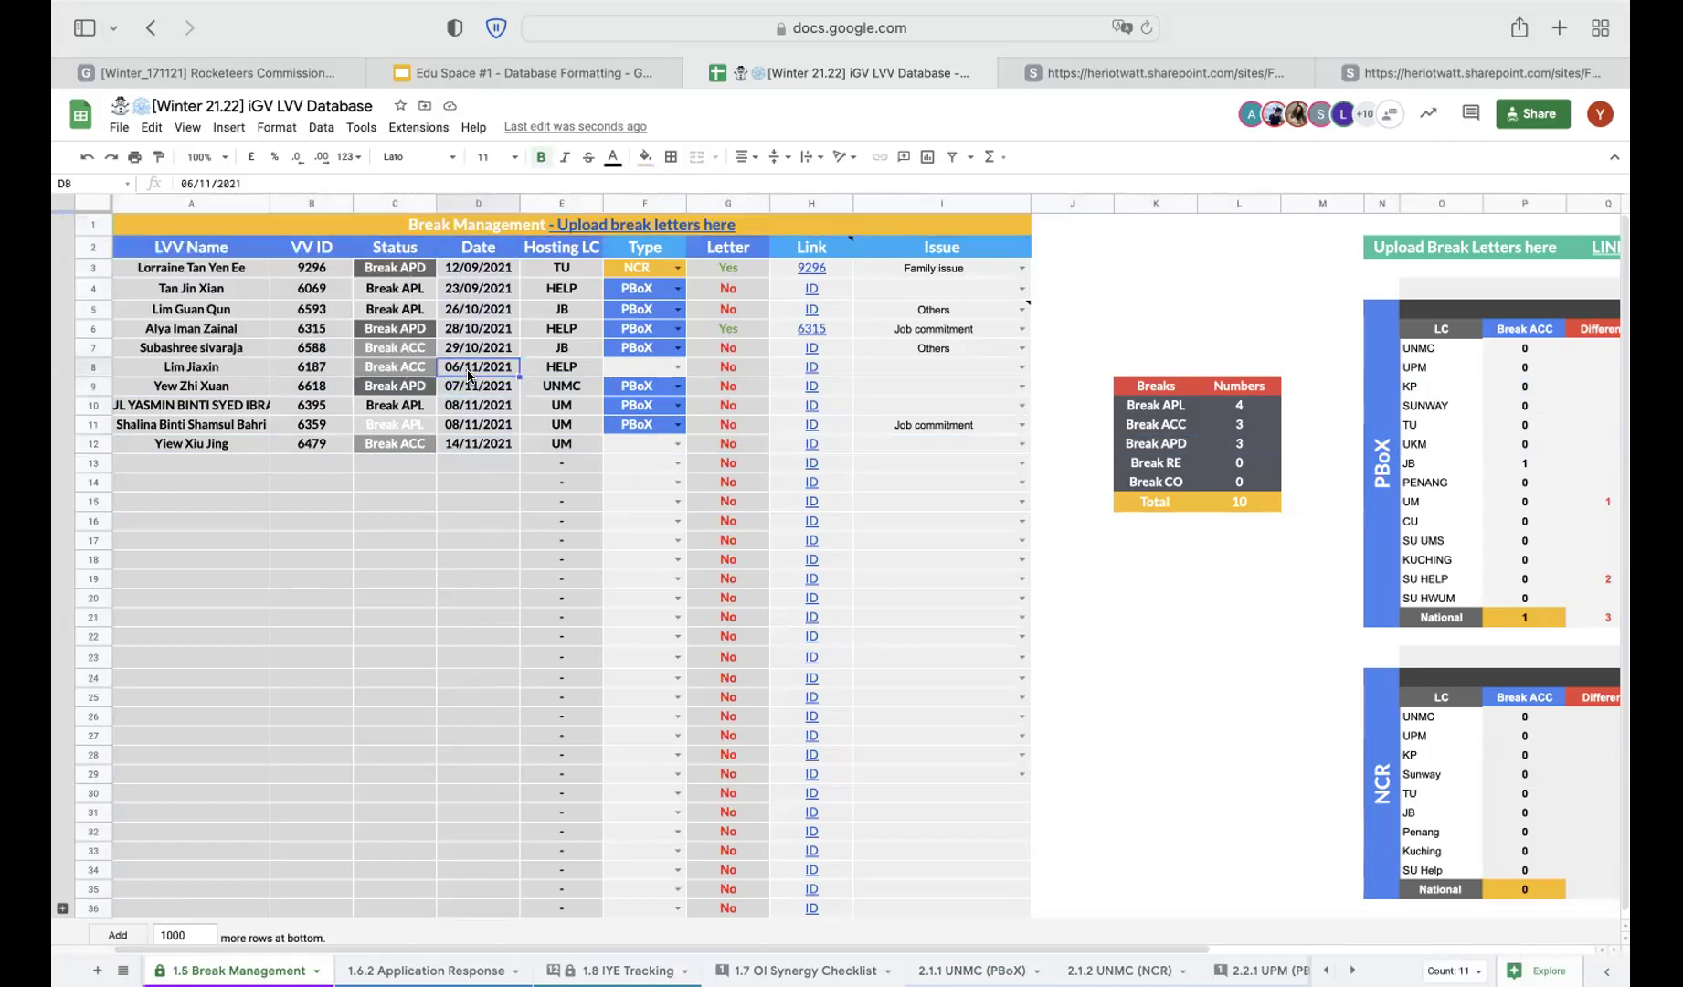
click(87, 361)
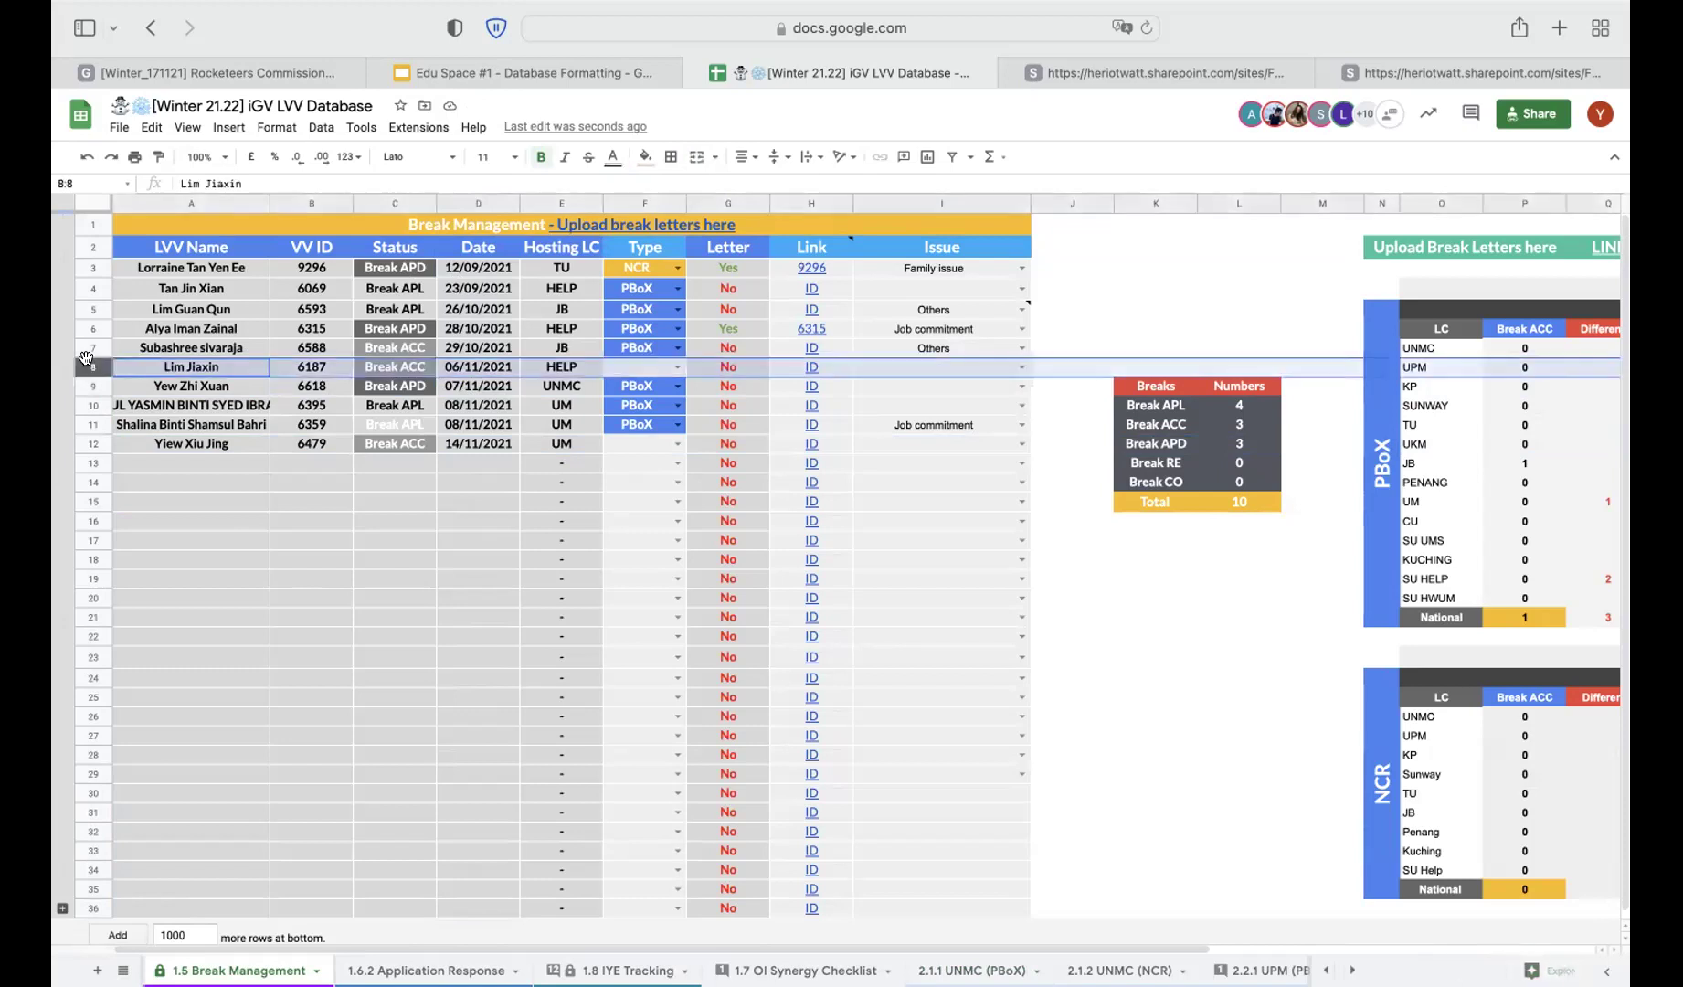
key(Down)
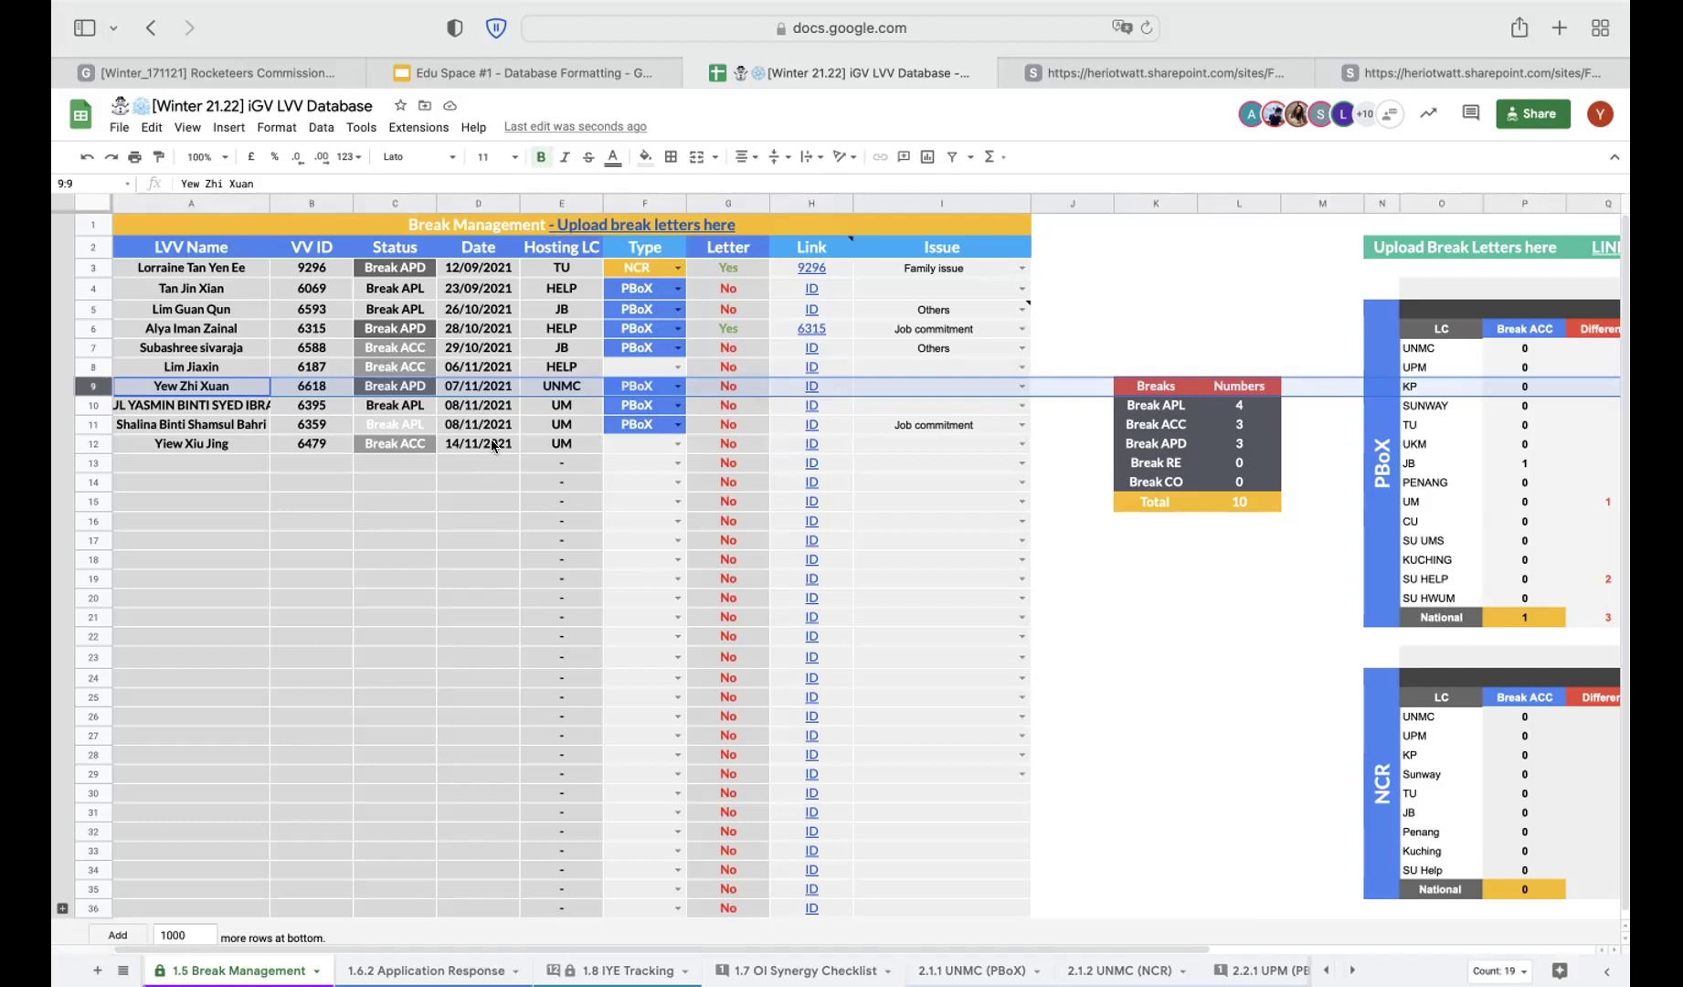
Compare row 9's Hosting LC and Type cells with neighbouring rows, and review the Type, Link and Issue columns
click(80, 465)
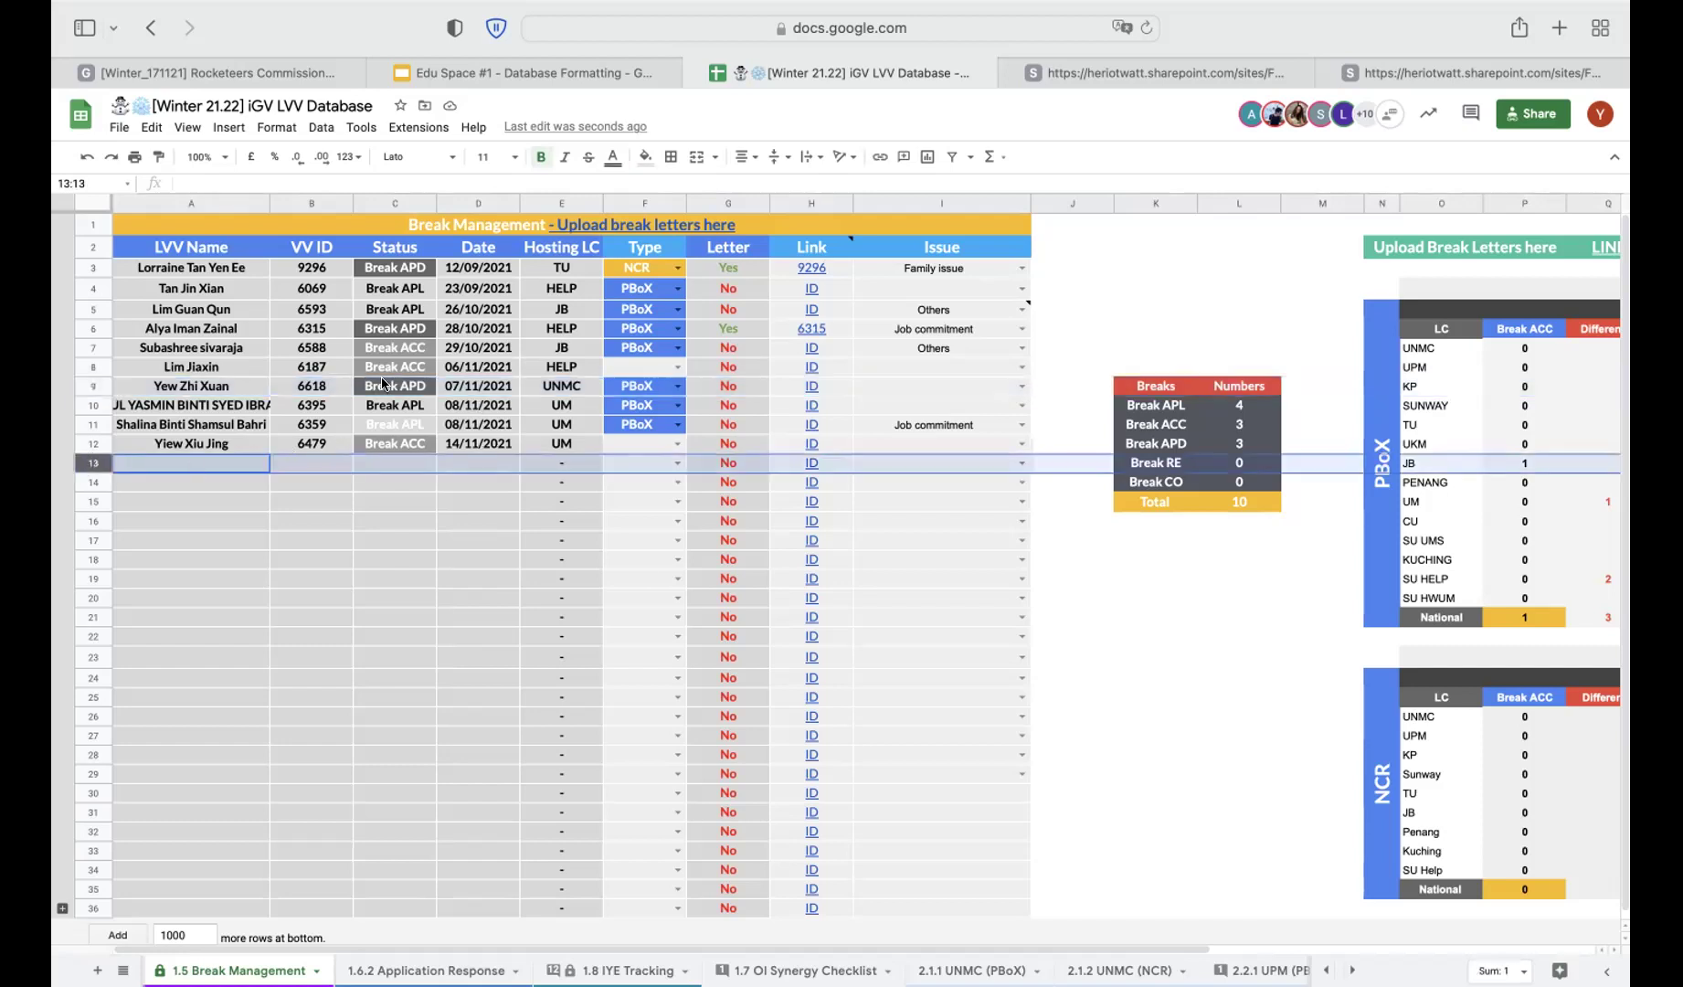
drag(568, 388, 678, 384)
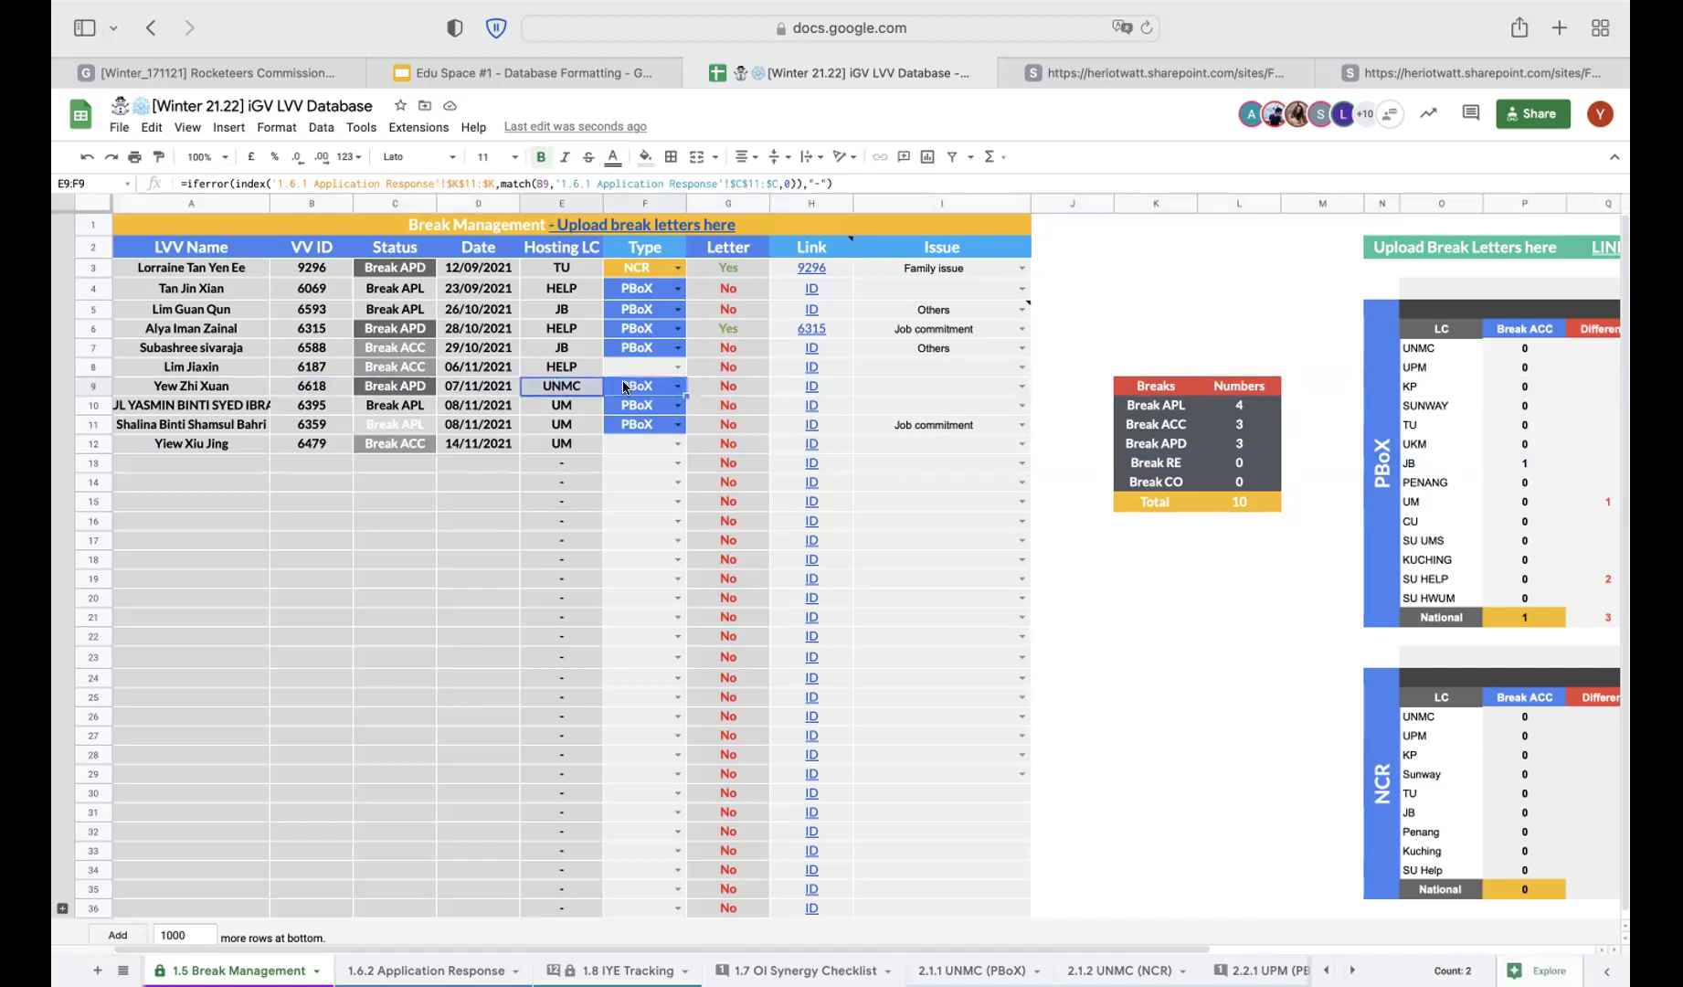
click(445, 463)
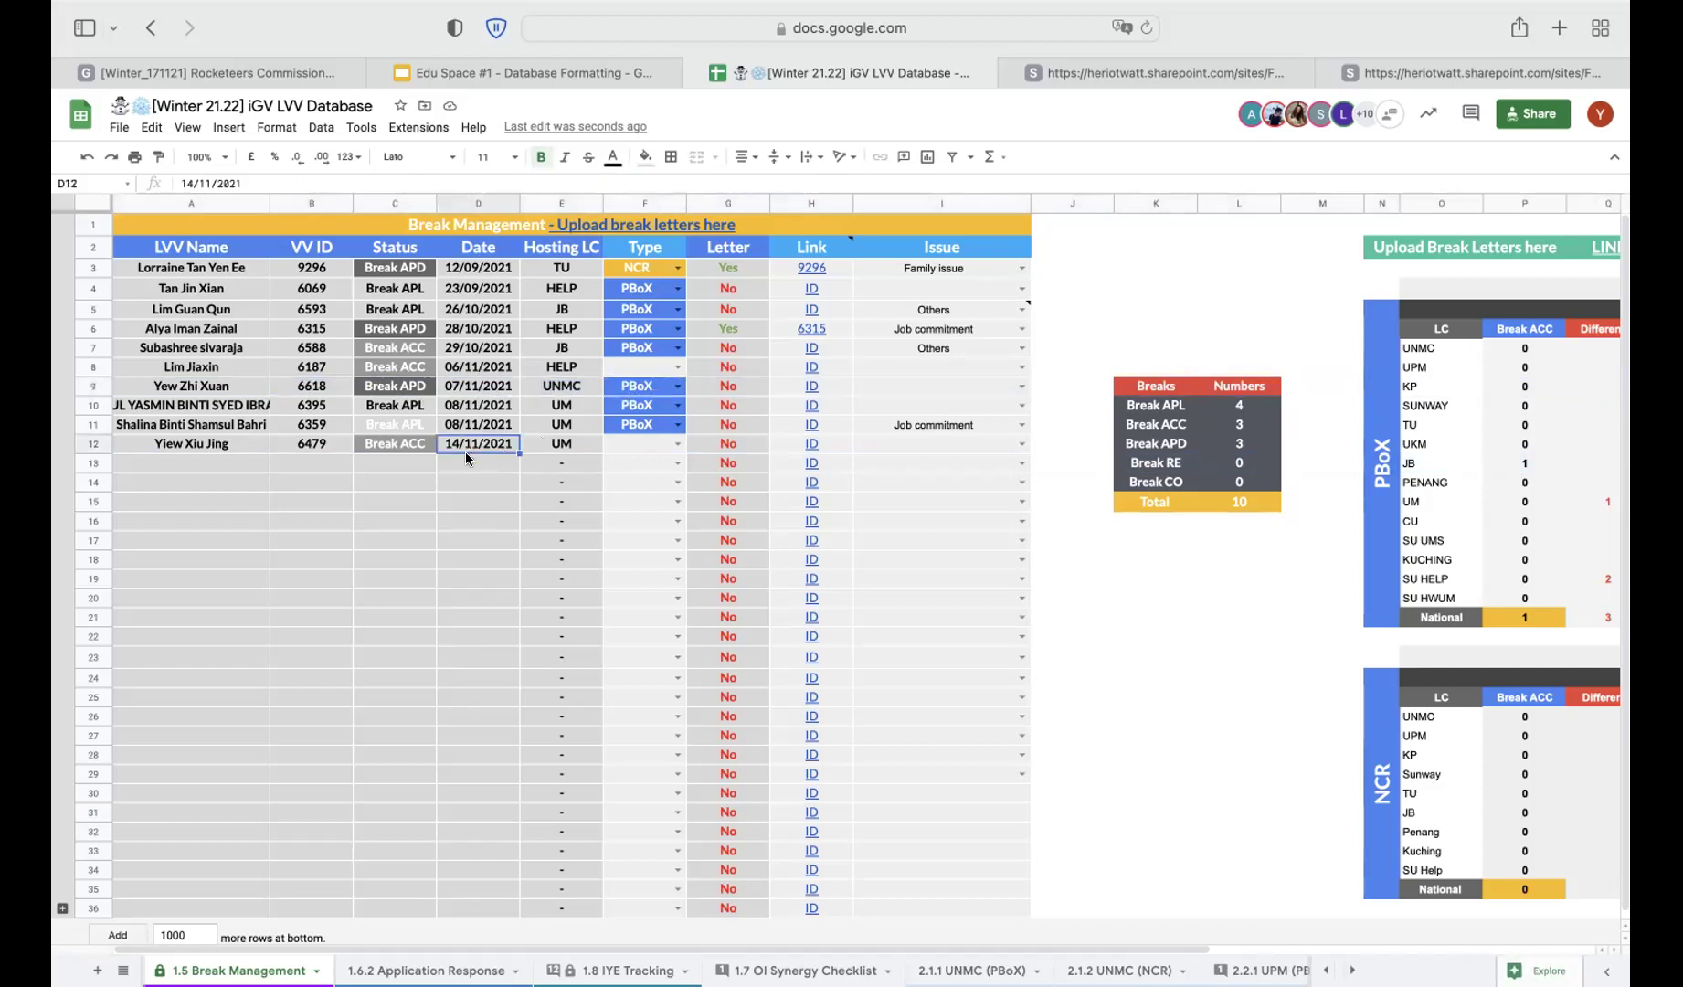
click(95, 461)
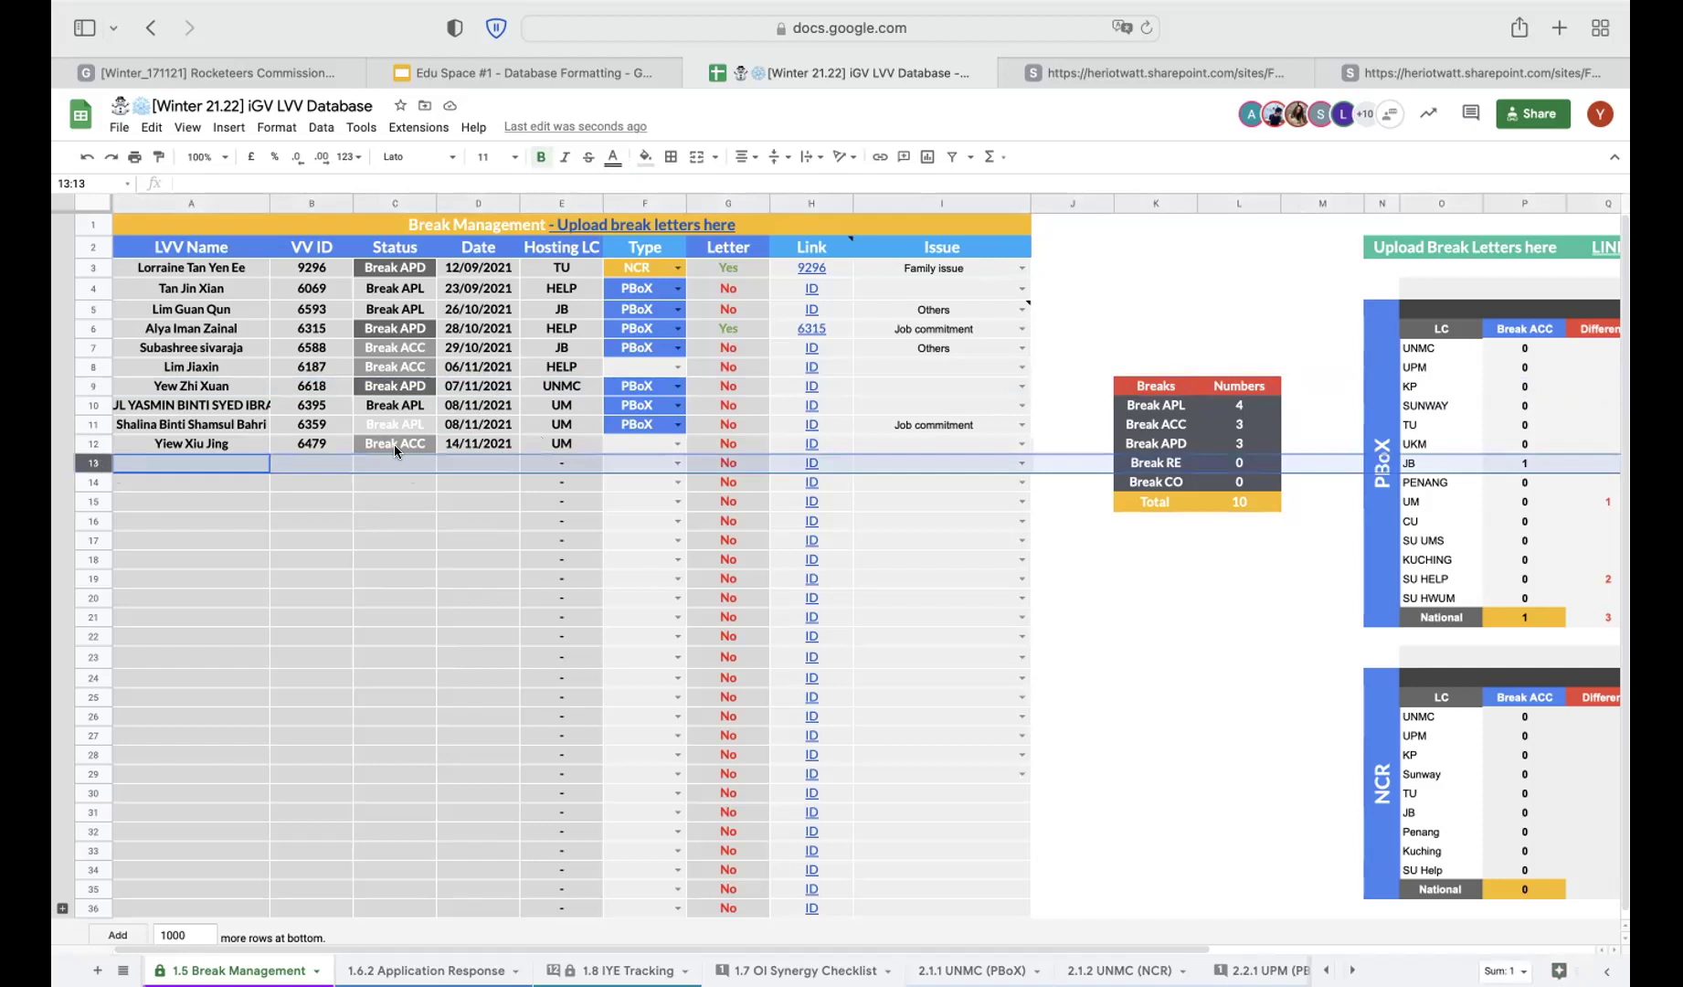
drag(621, 201, 644, 228)
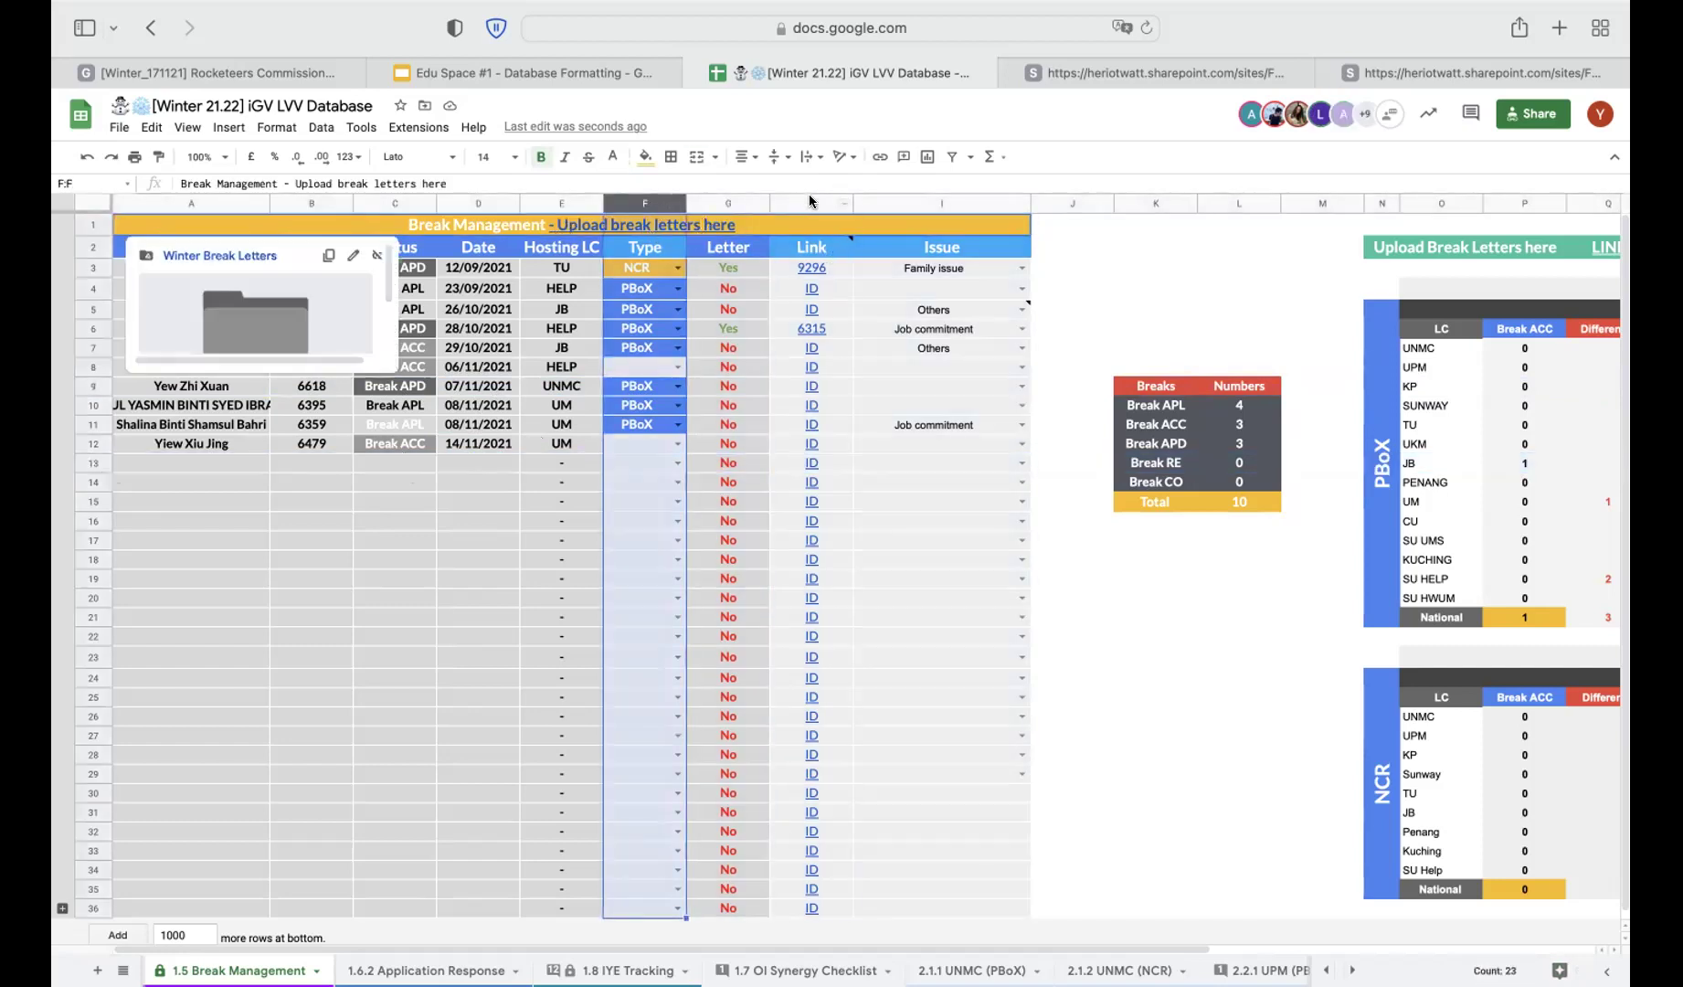
drag(809, 203, 933, 207)
click(868, 361)
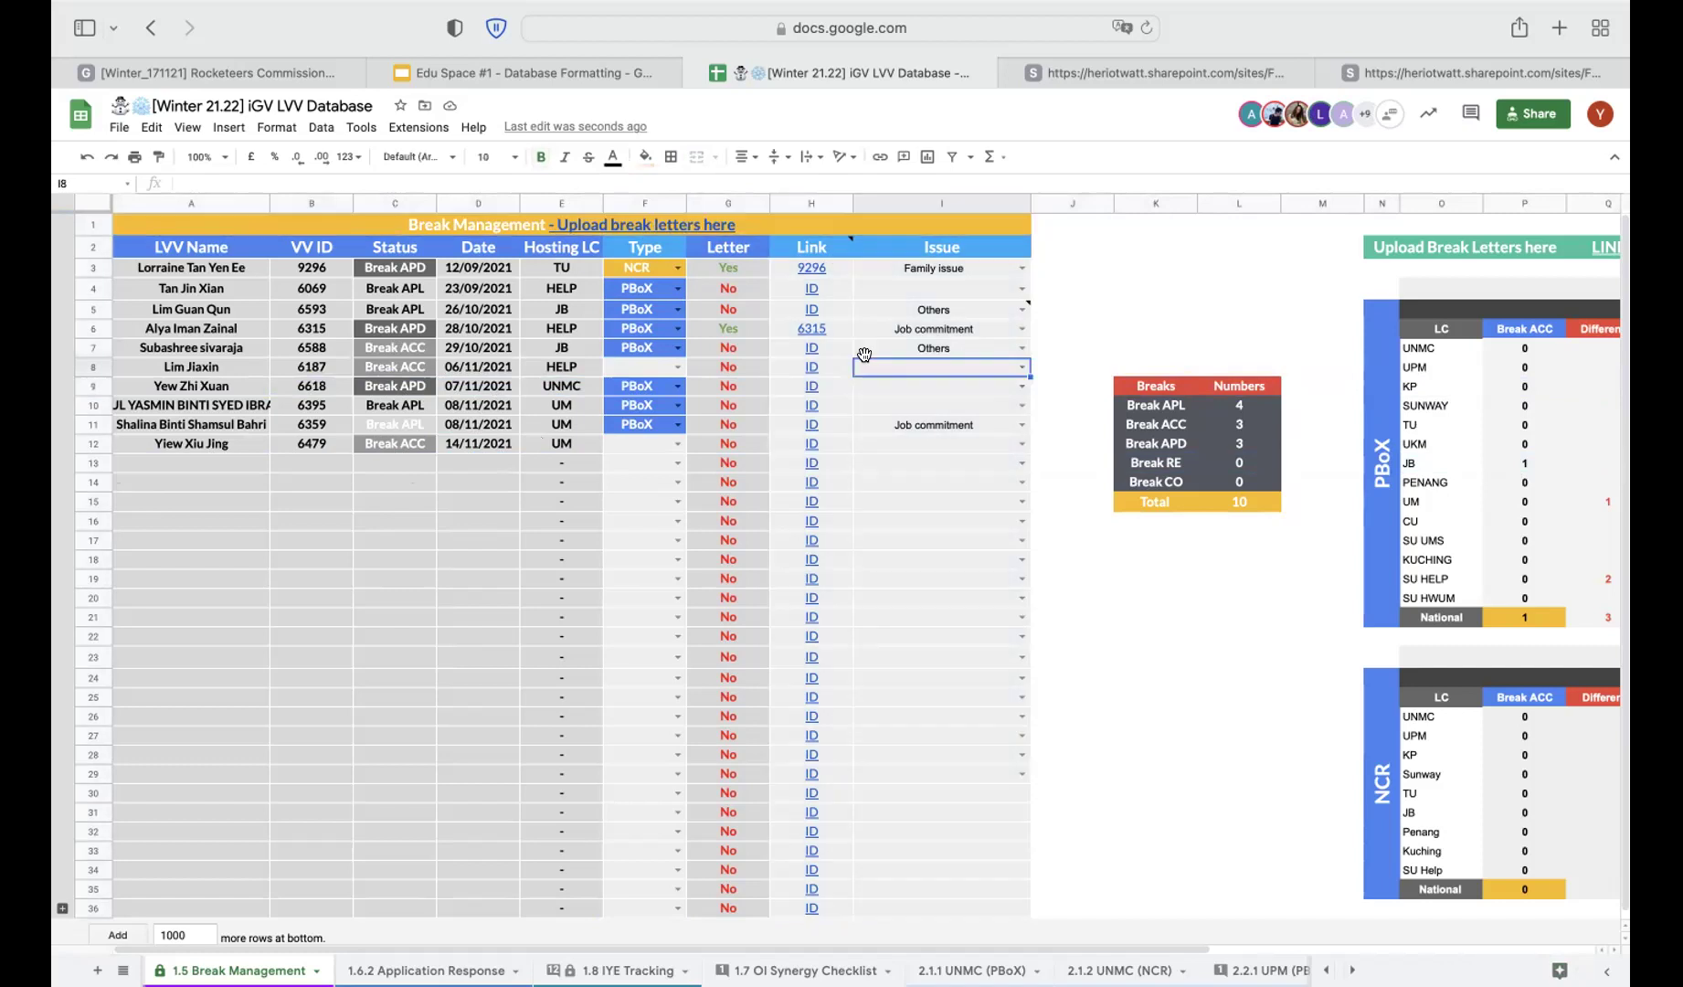
click(811, 426)
click(639, 440)
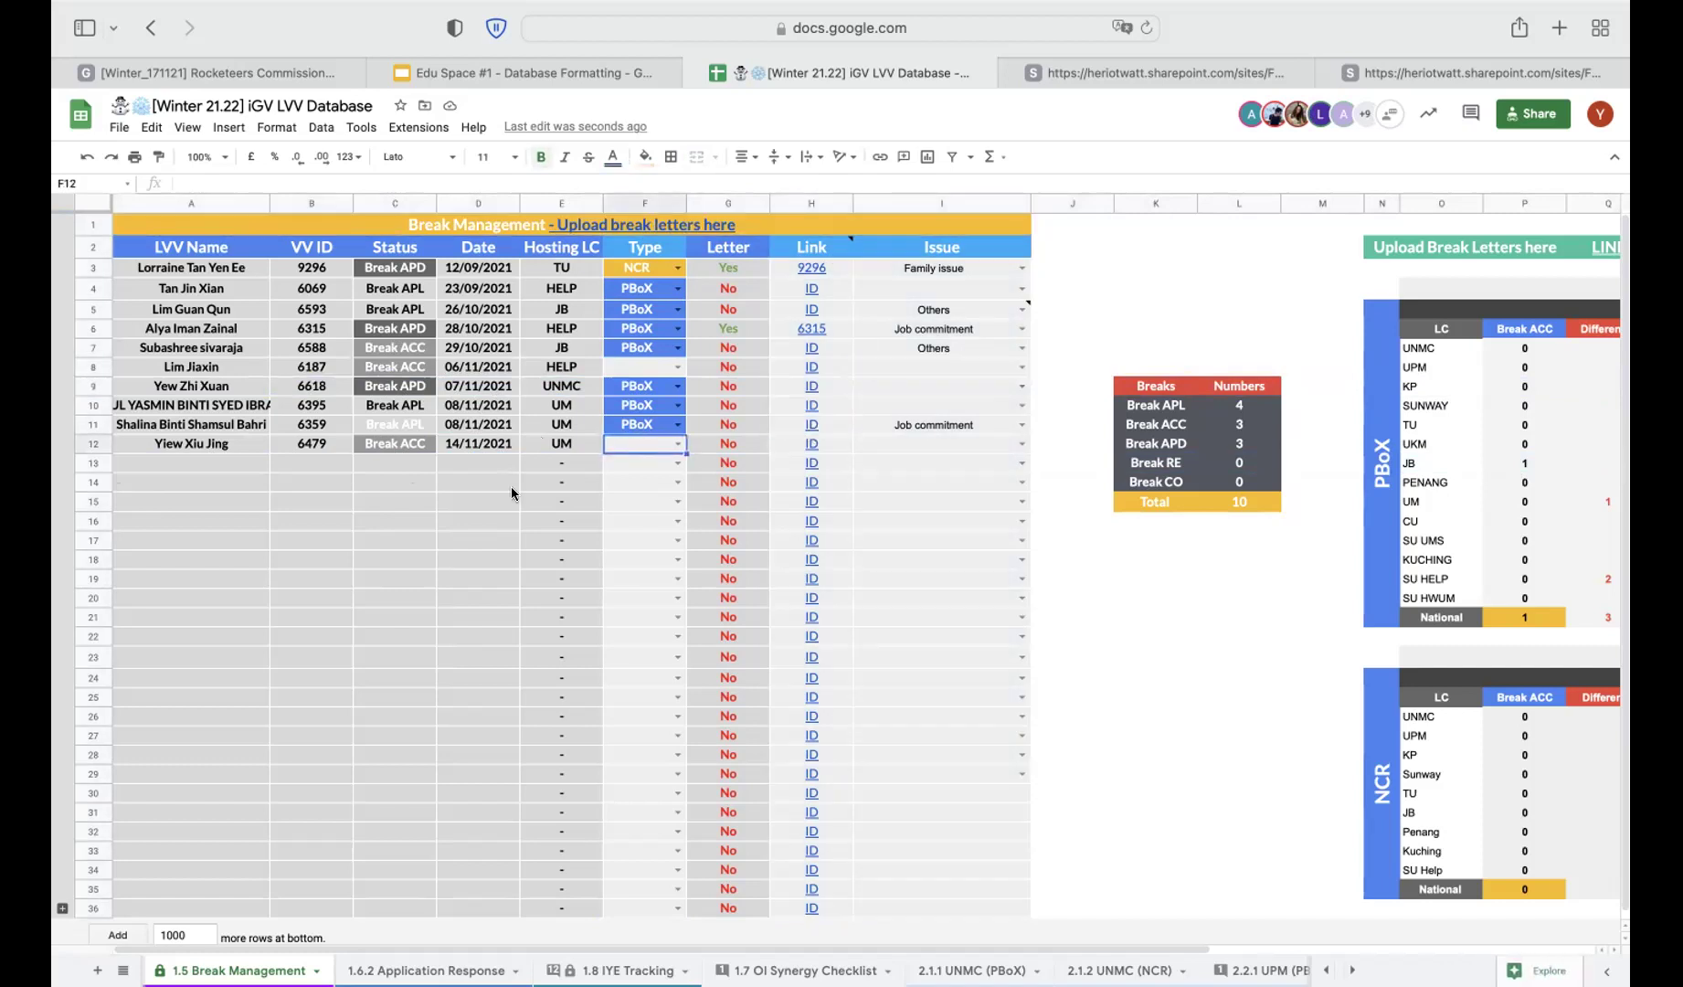
Change the break date in cell F70 of the 2.1.1 UNMC (PBoX) sheet to 17/11
click(125, 970)
scroll(155, 872, down, 2)
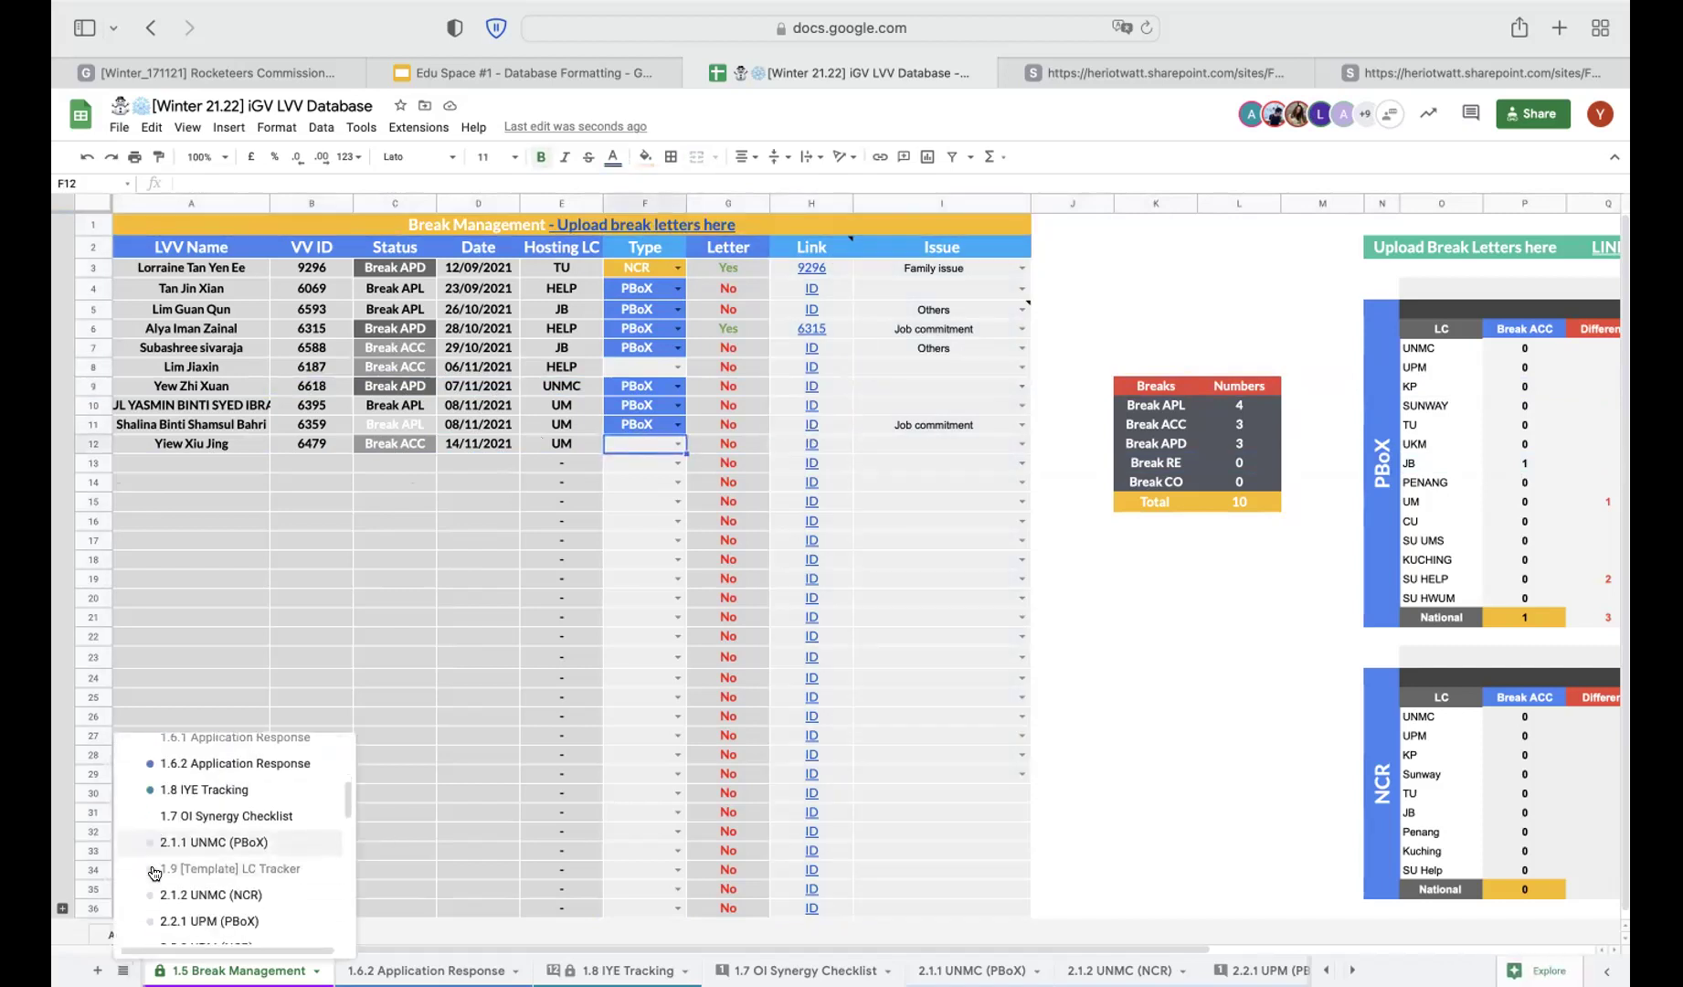
click(156, 869)
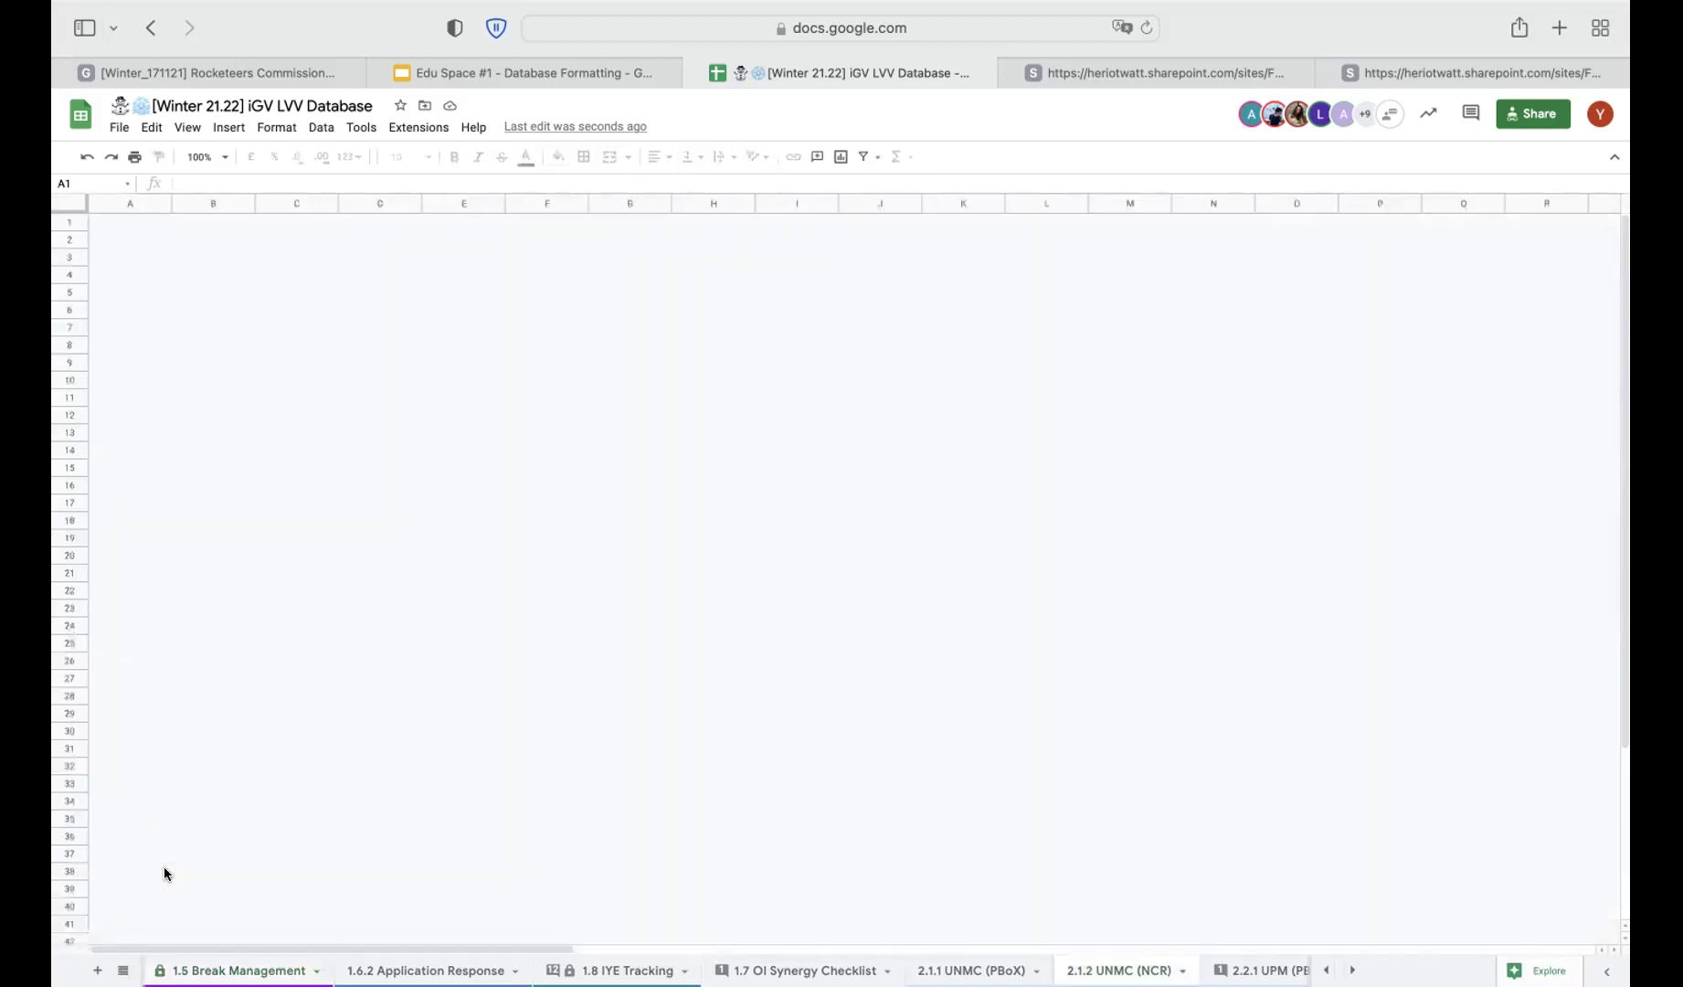
click(972, 971)
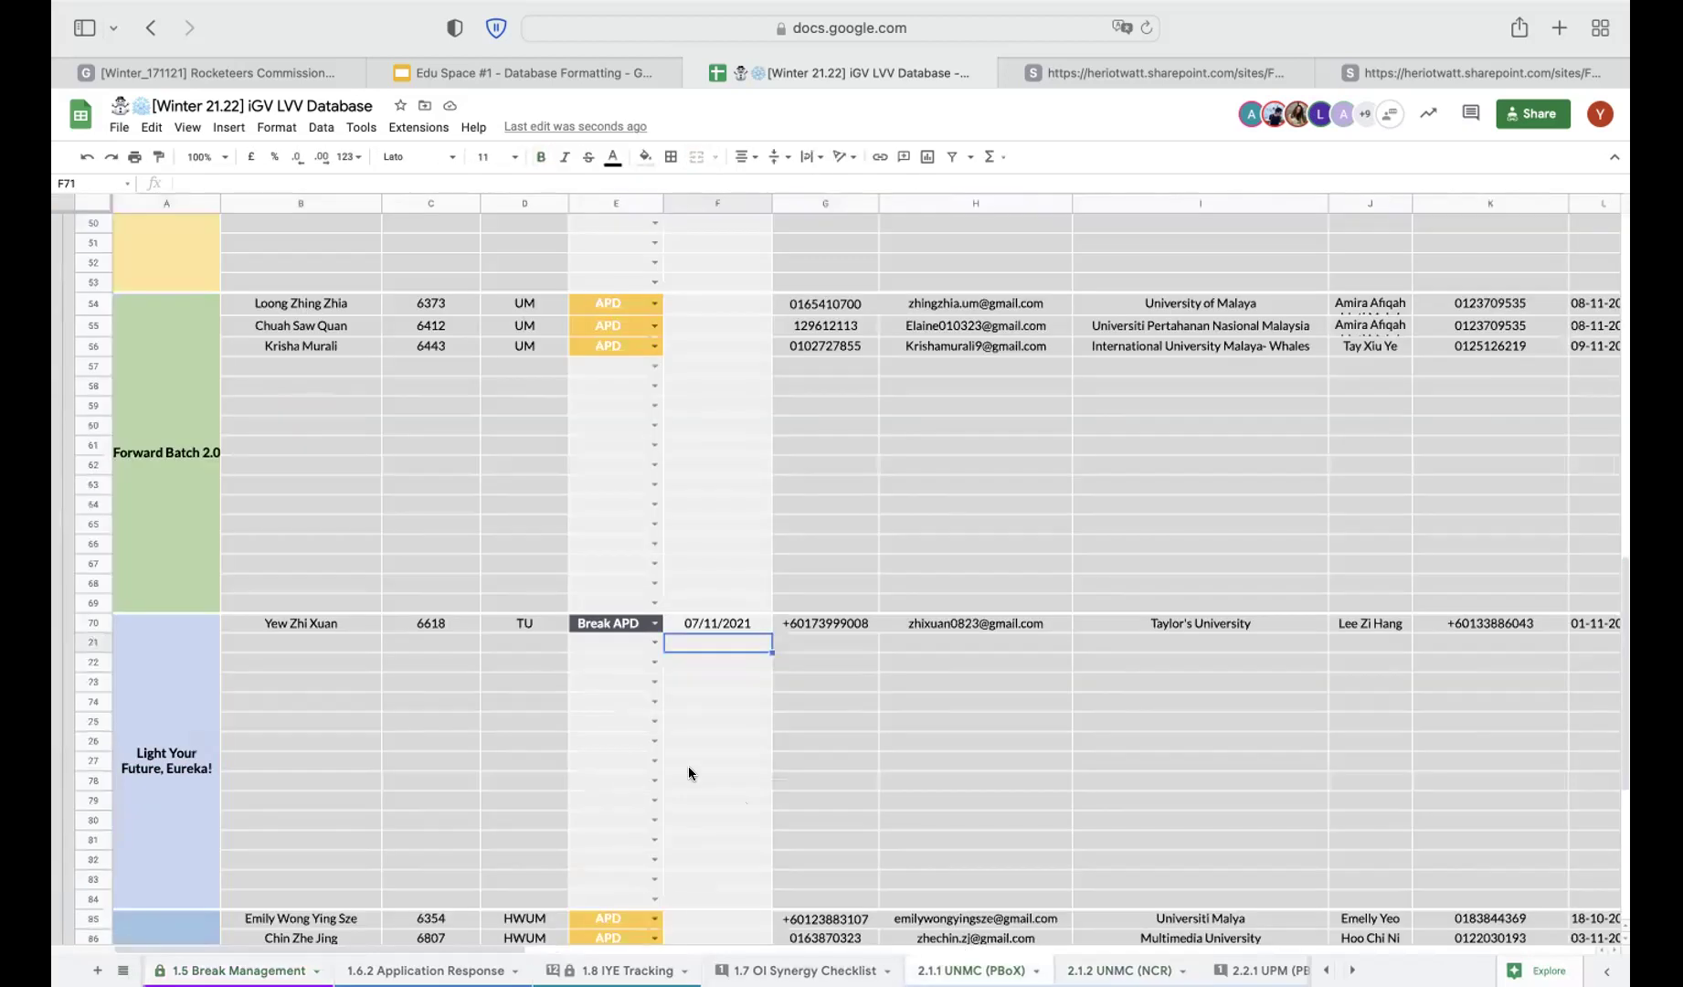
click(693, 582)
mouse_move(1499, 9)
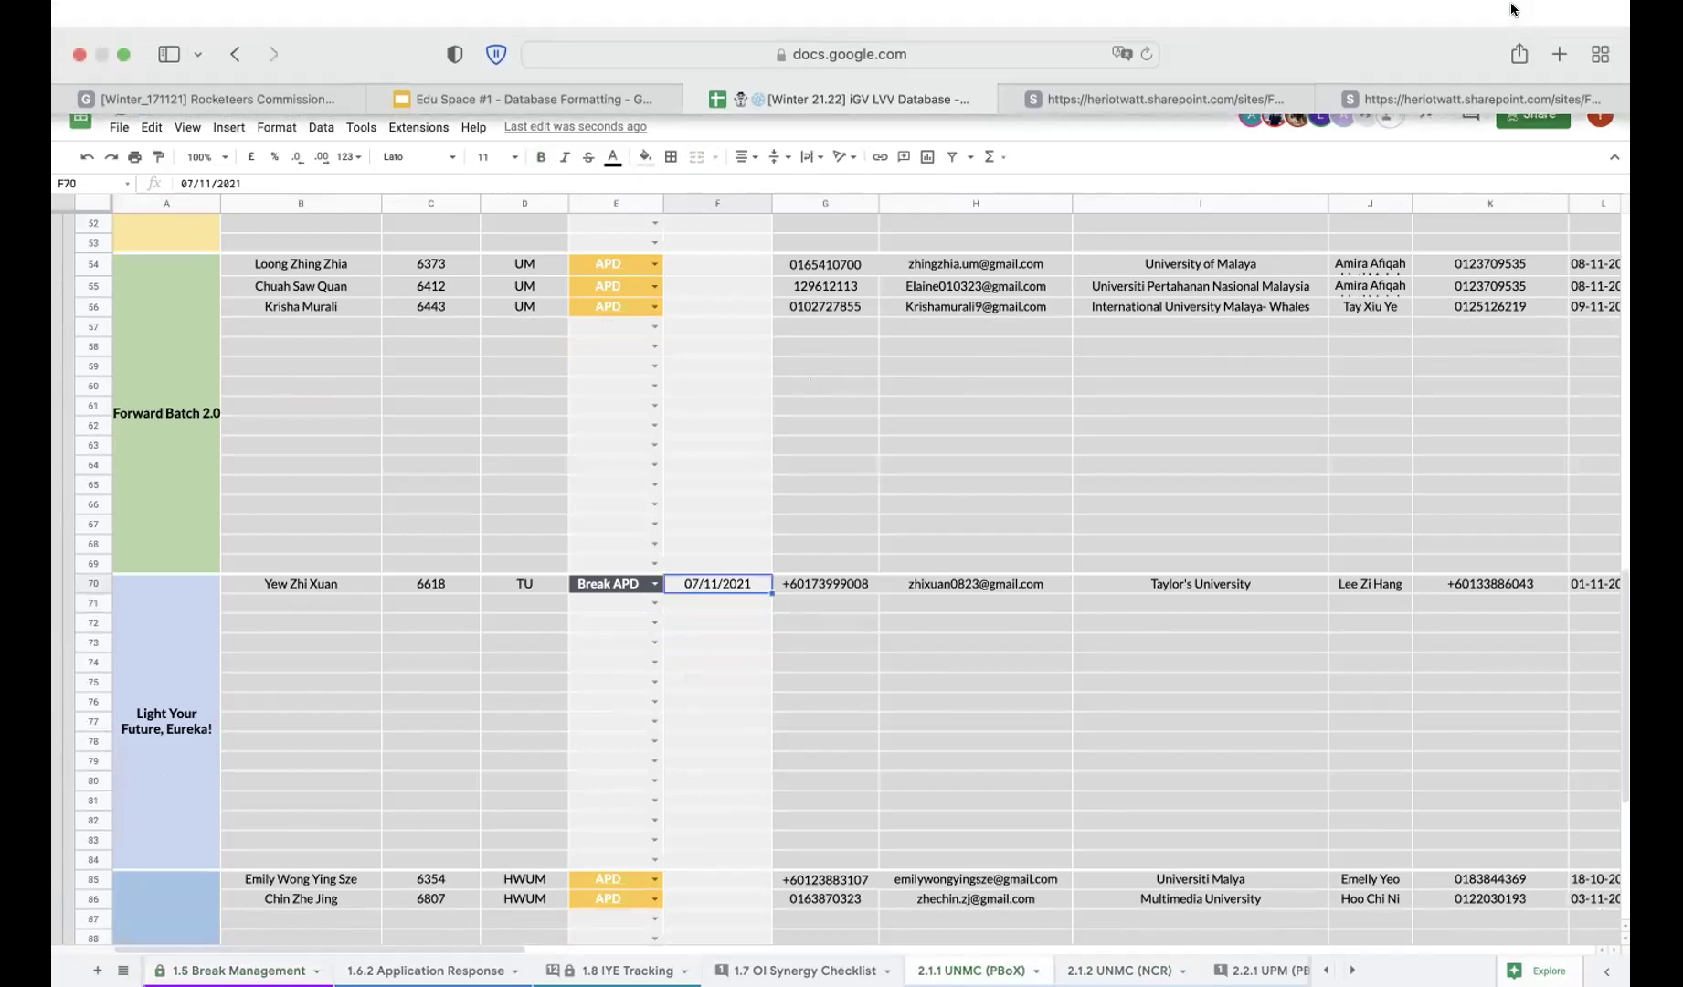
text(17/11)
key(Return)
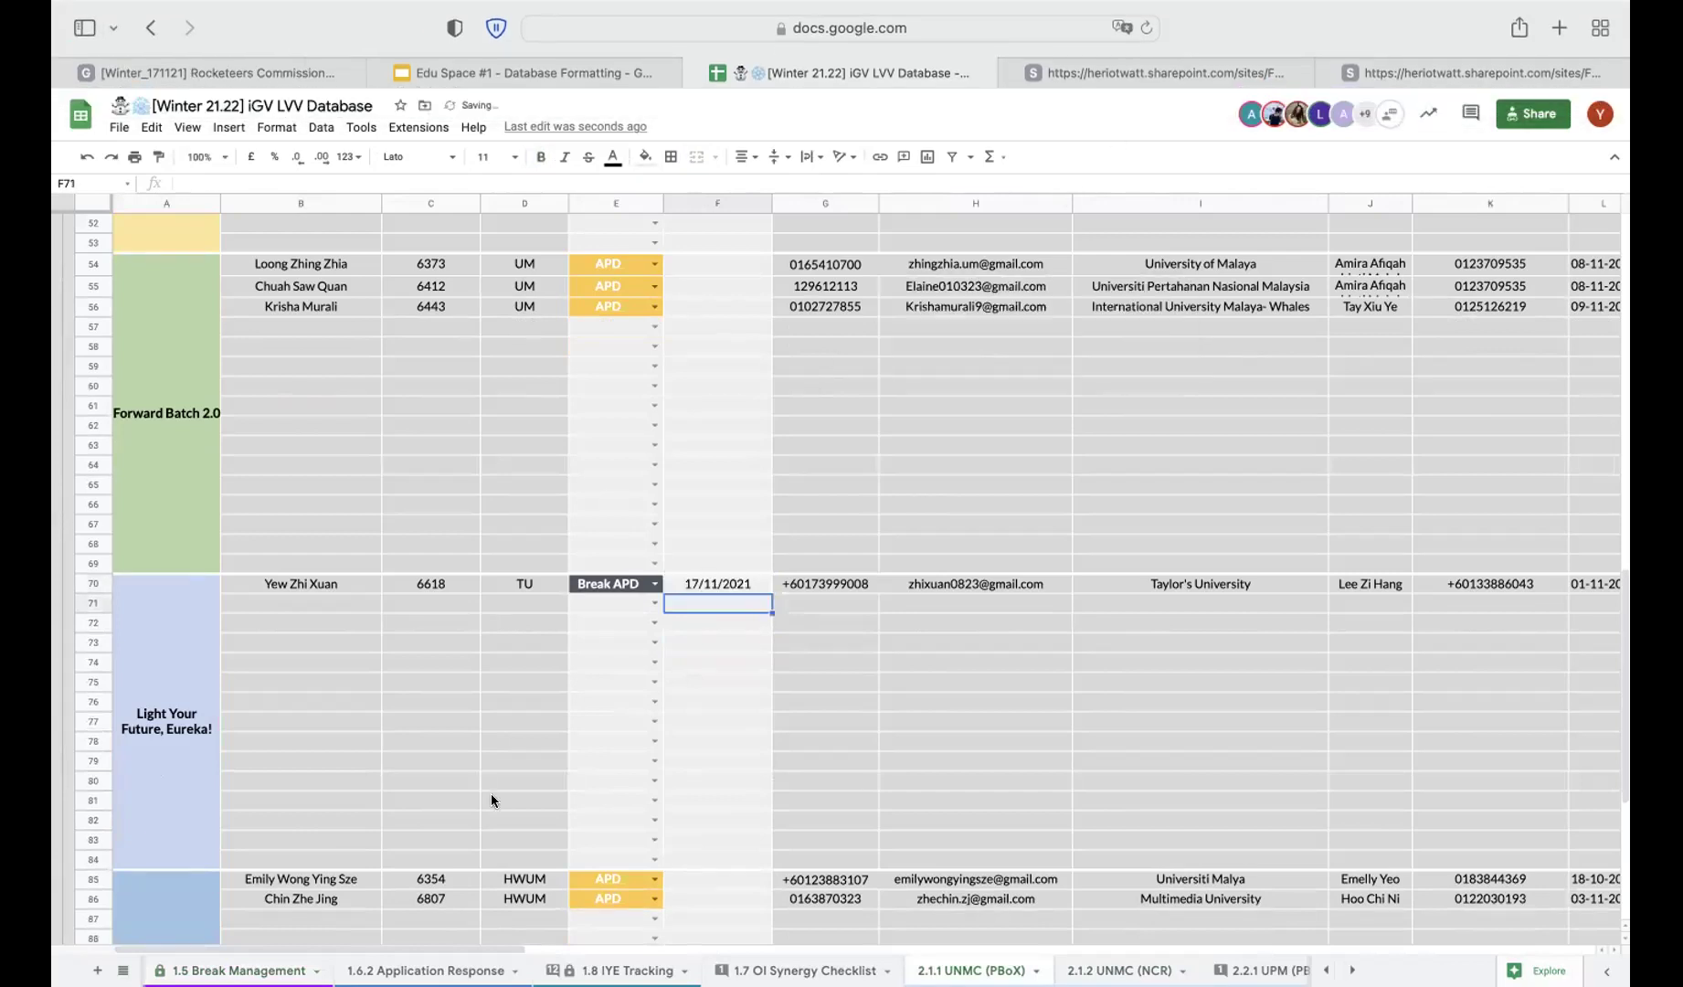
Check the row 12 entry on the 1.5 Break Management sheet after the date change
click(239, 970)
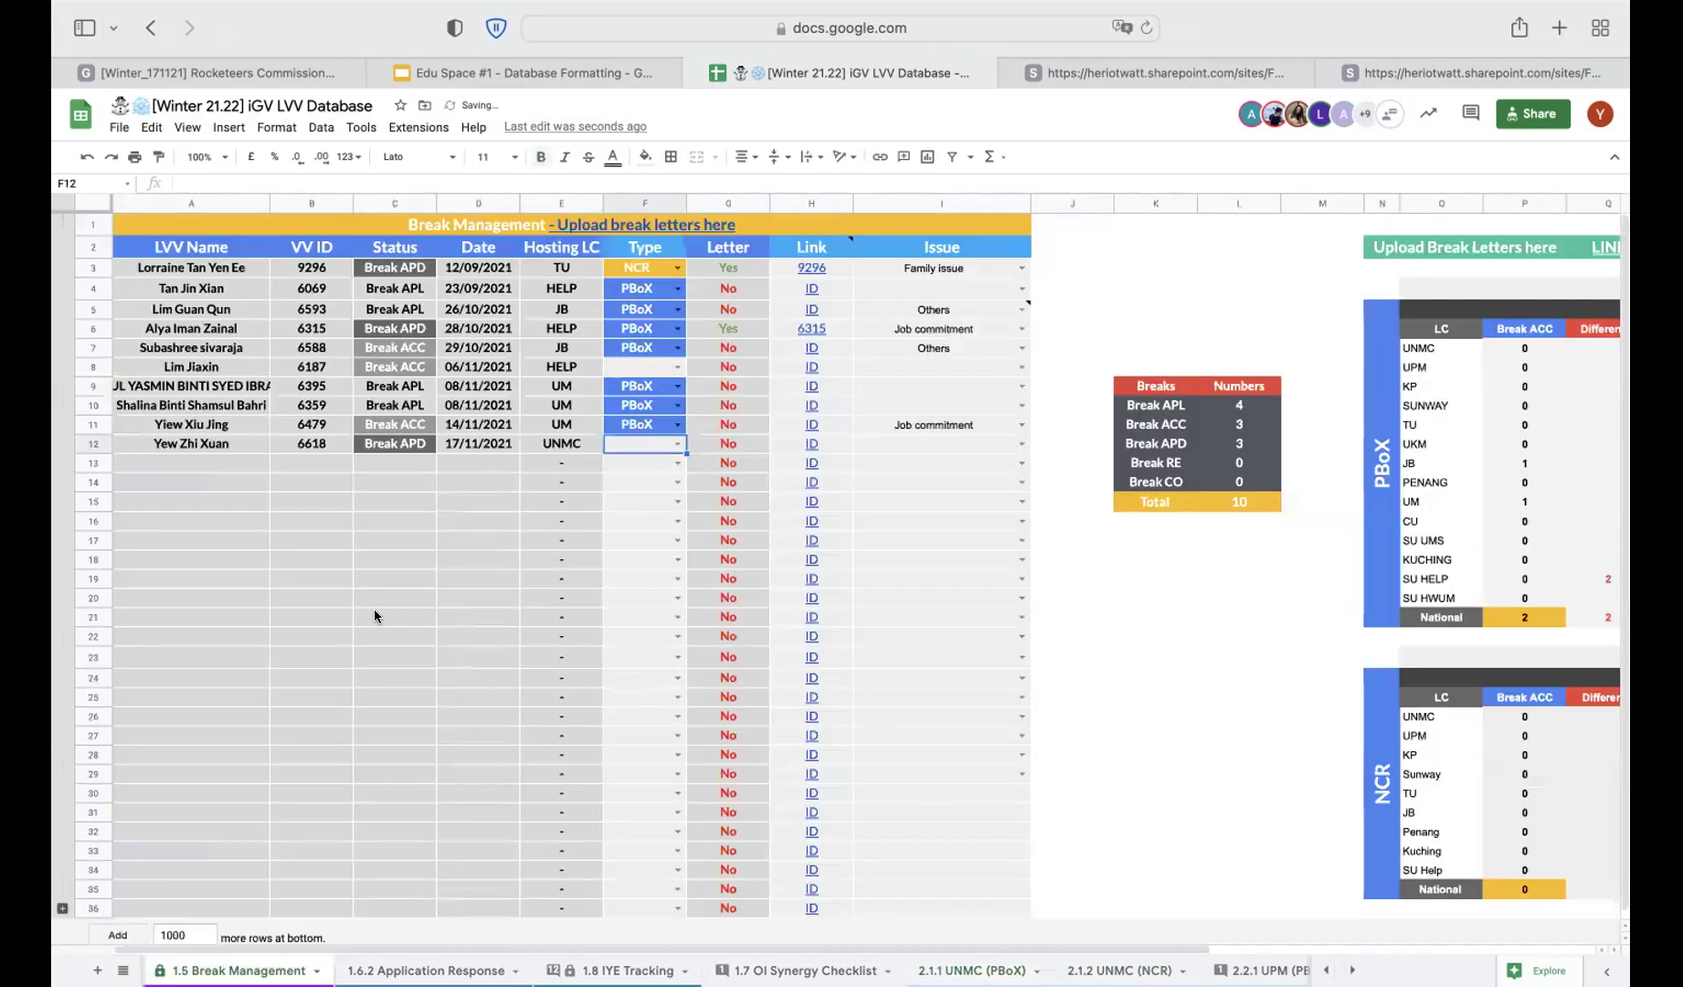
click(92, 443)
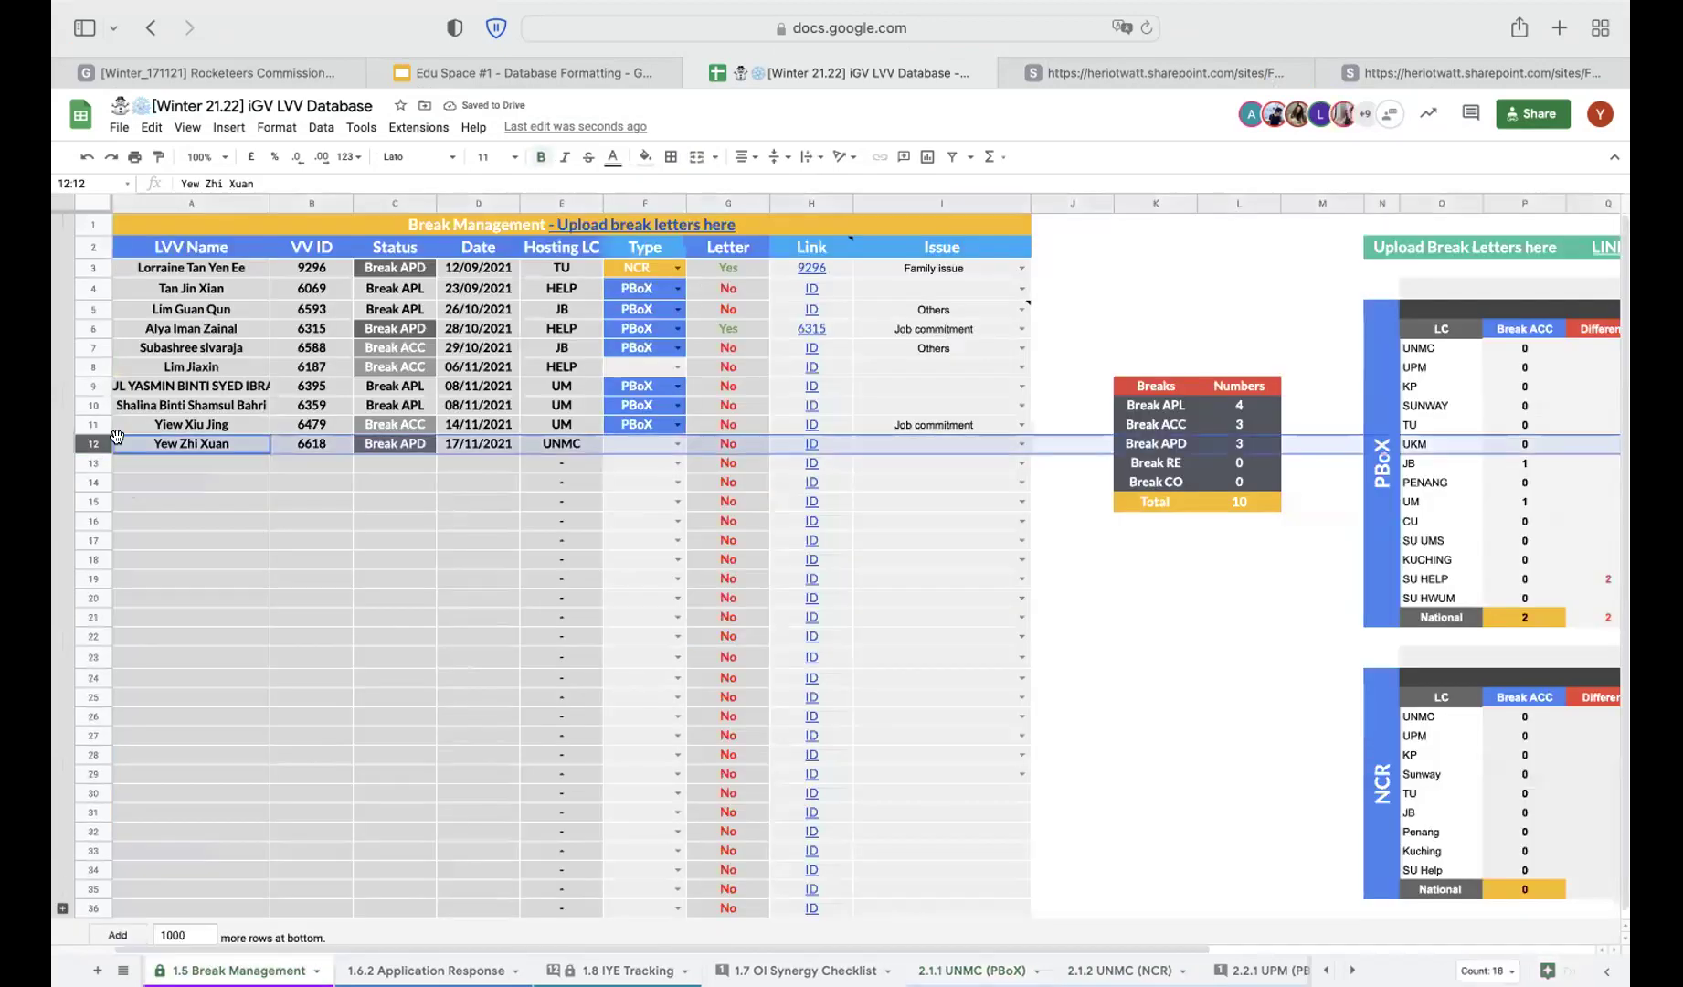
click(405, 517)
Set the Type in row 12 to PBoX and look at that row's Link and Issue cells
click(677, 443)
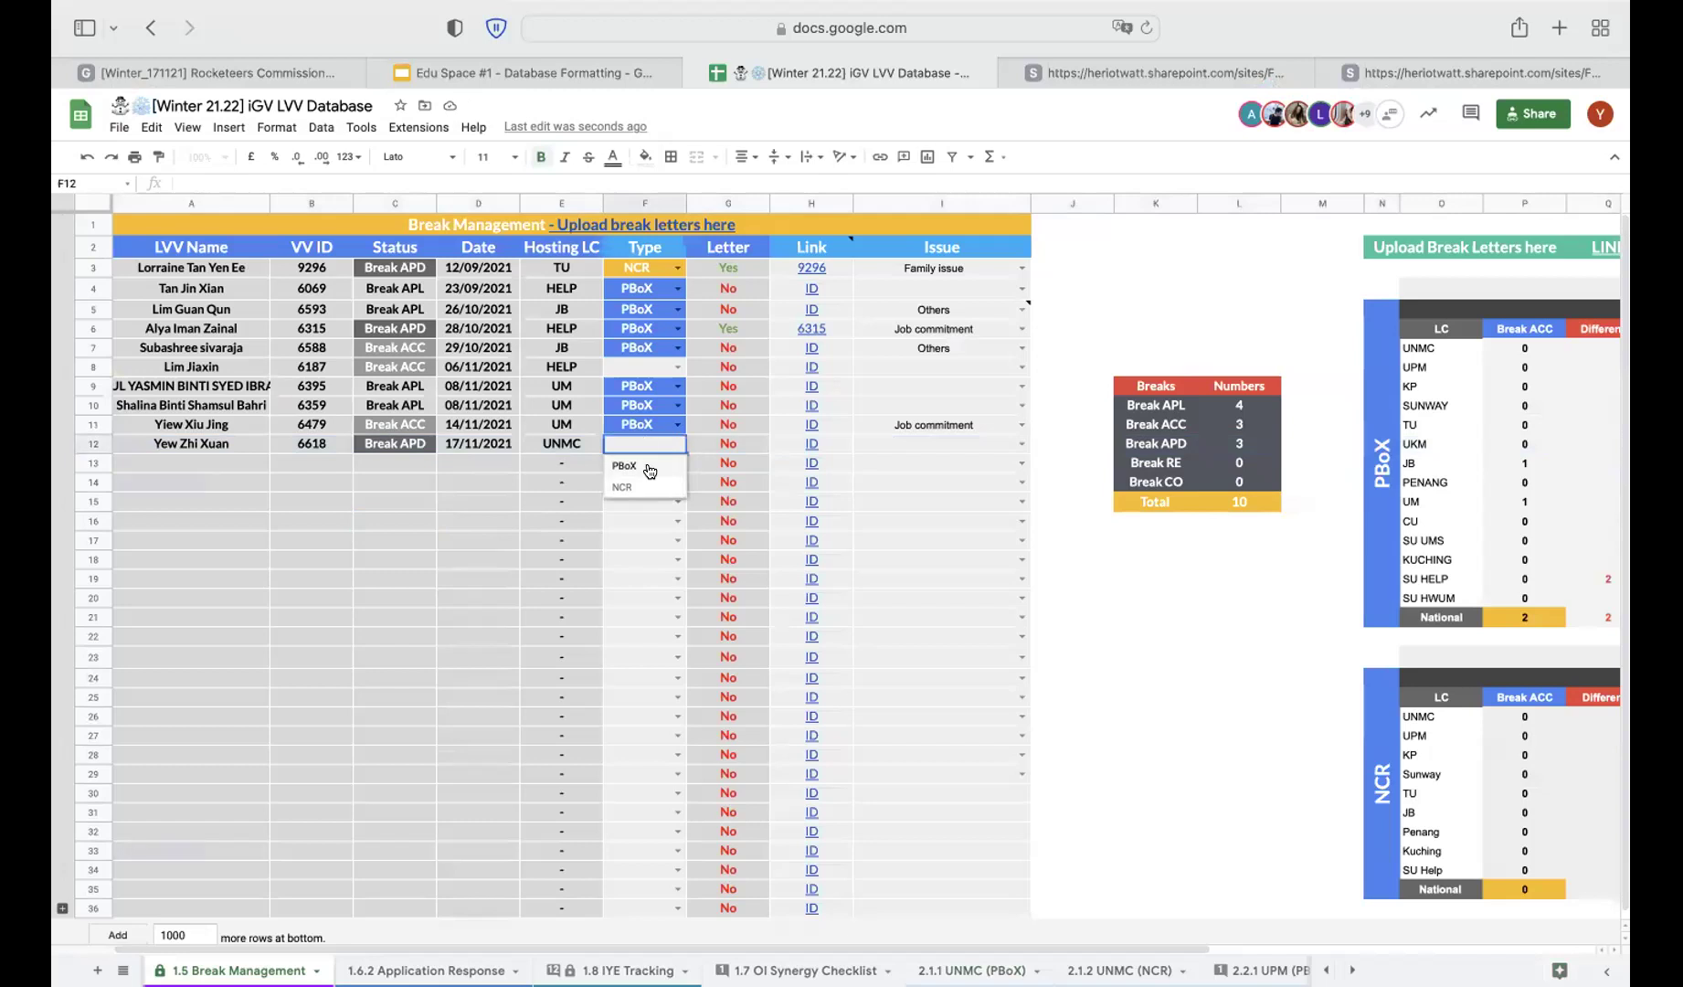
click(649, 467)
click(827, 440)
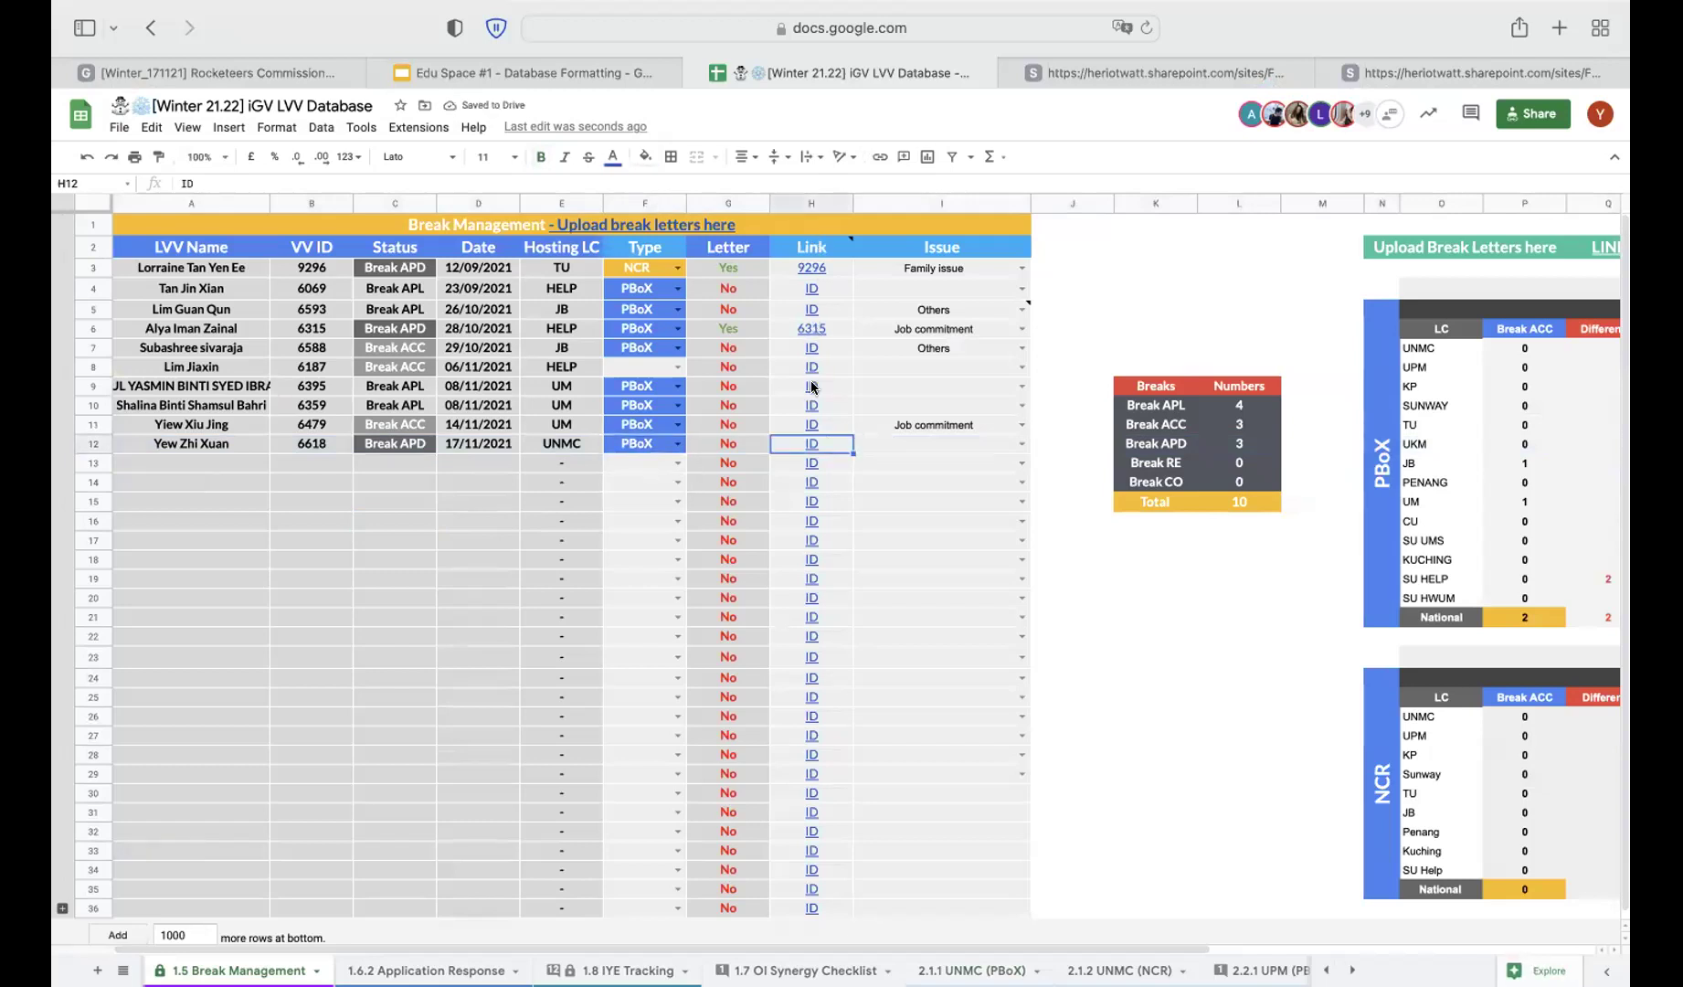
click(904, 441)
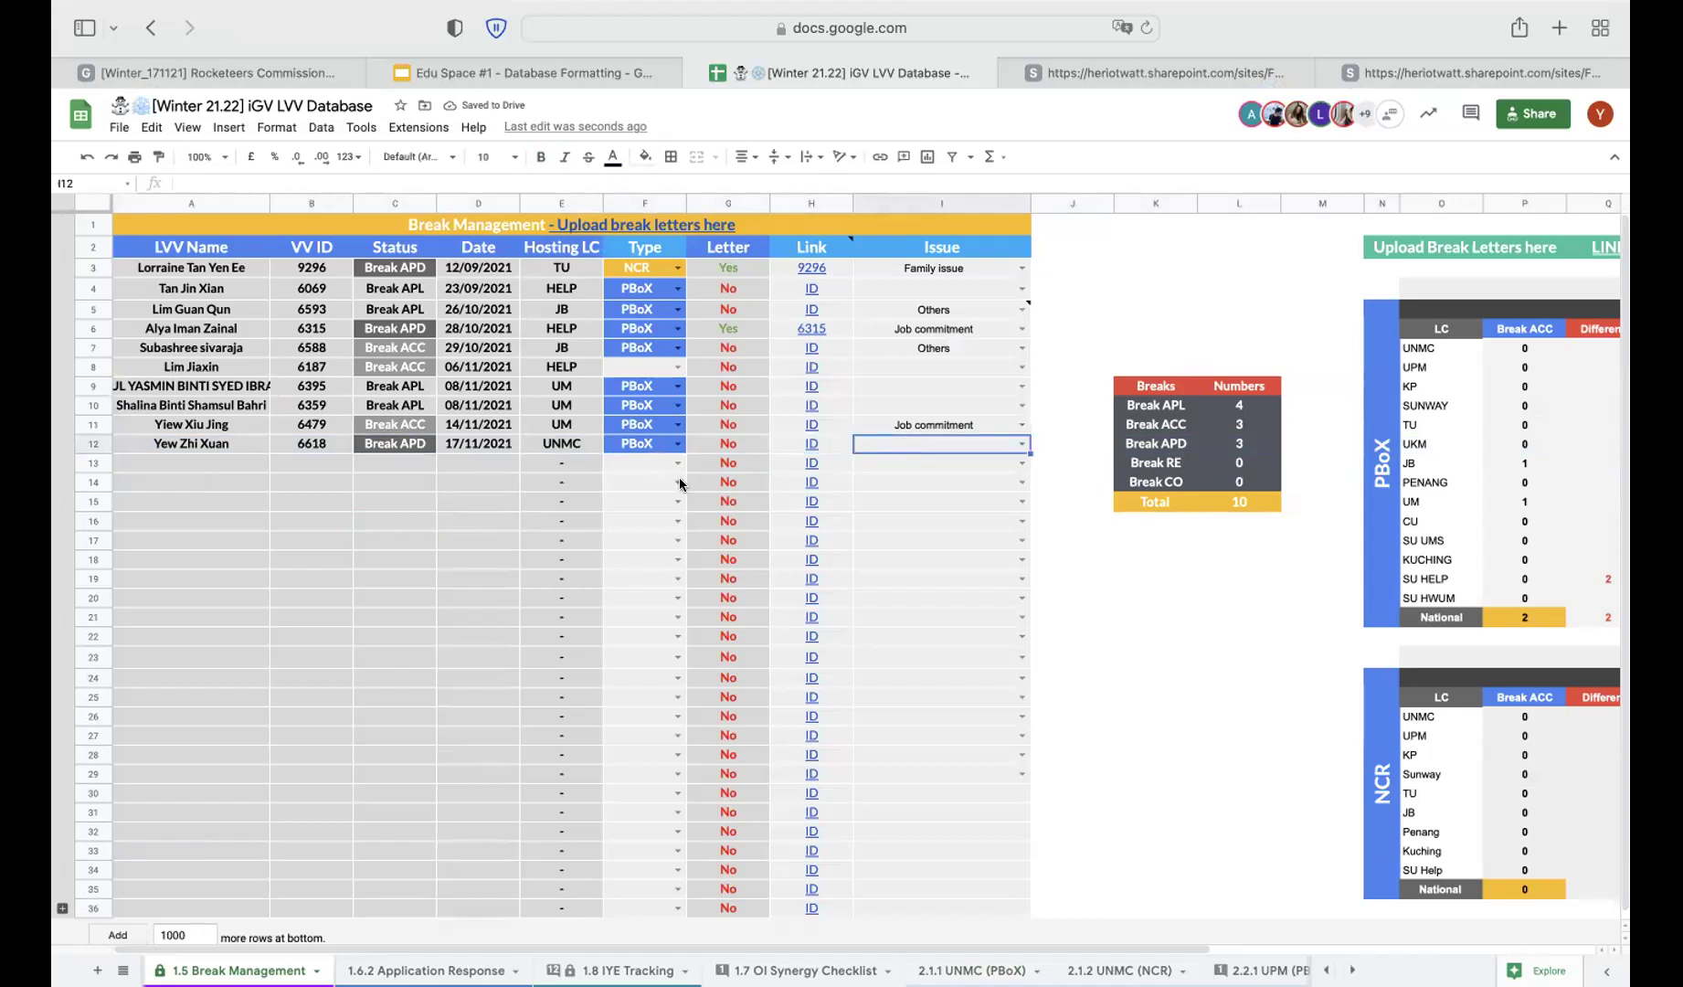
Clear the Type value in row 12 and check the Date cell of row 11
click(639, 442)
key(Delete)
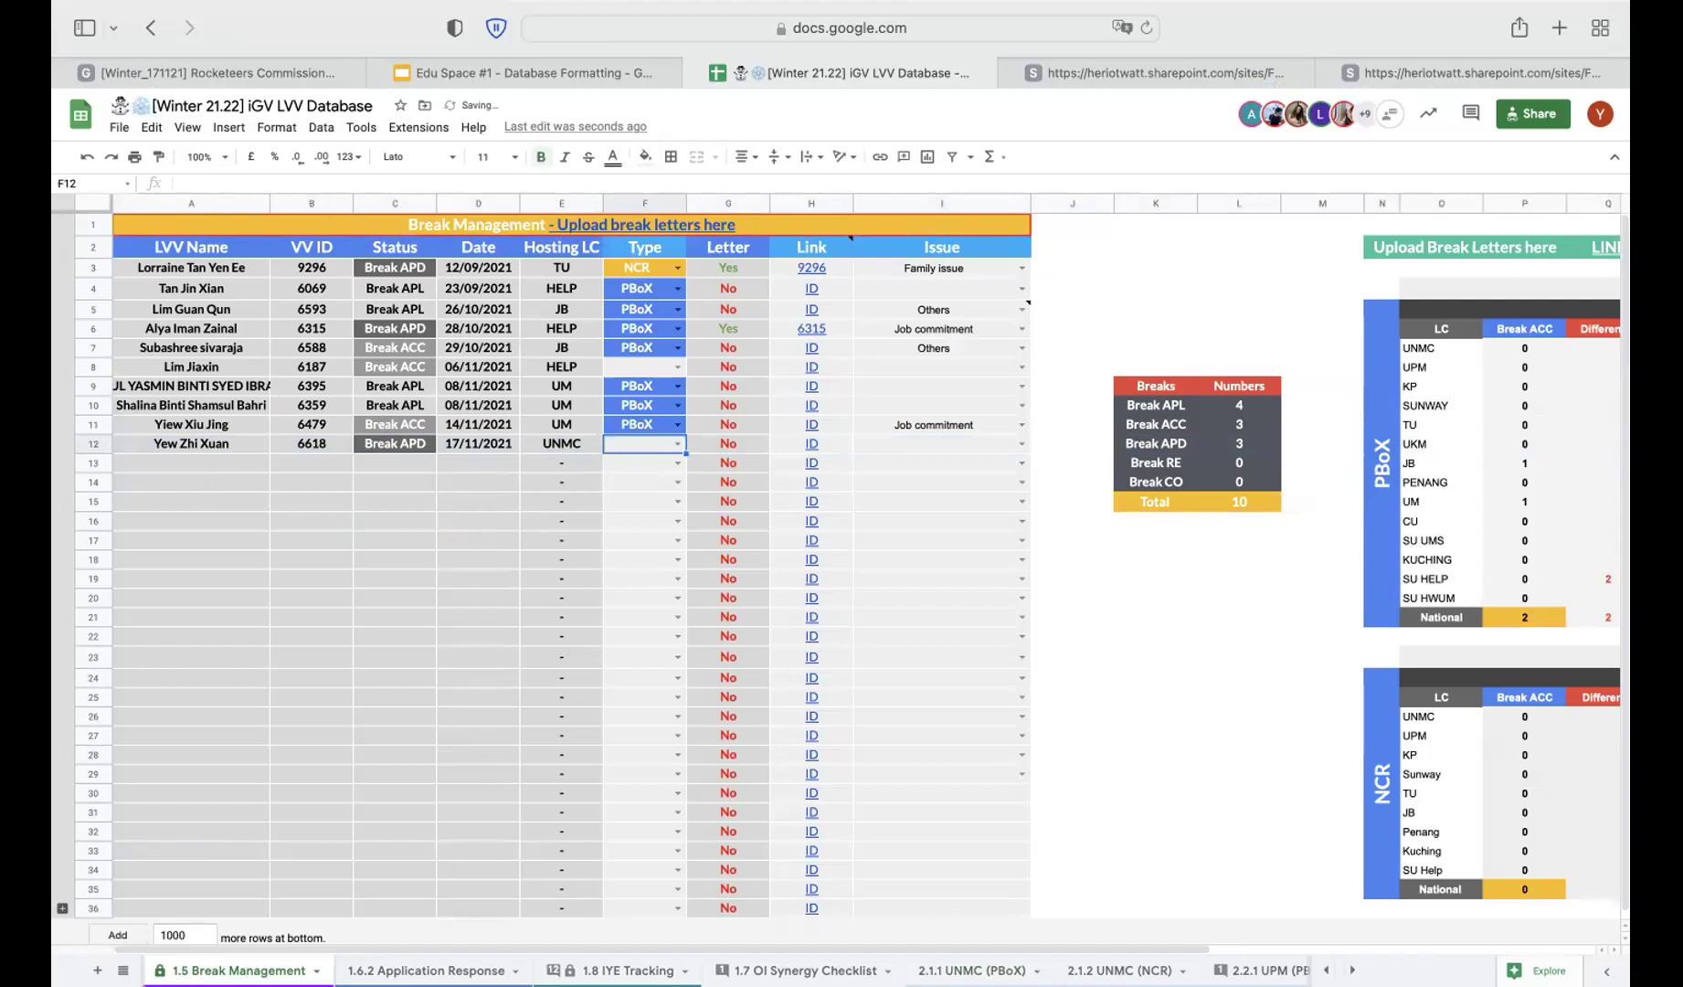
click(481, 536)
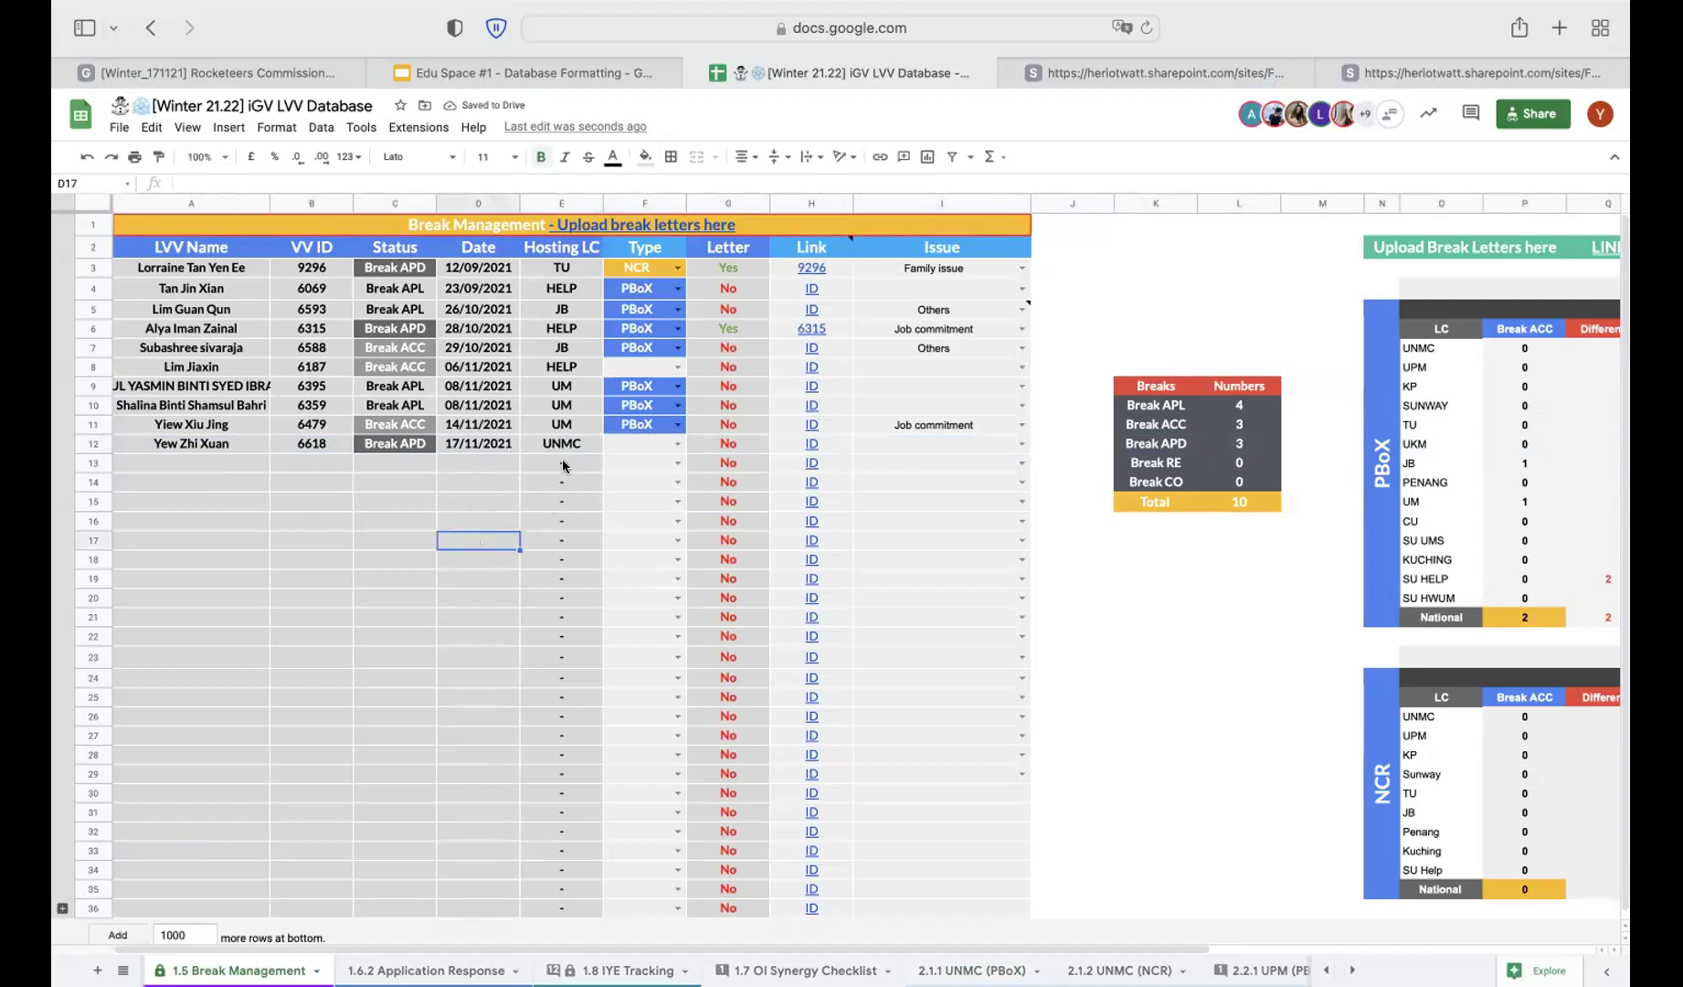
click(479, 431)
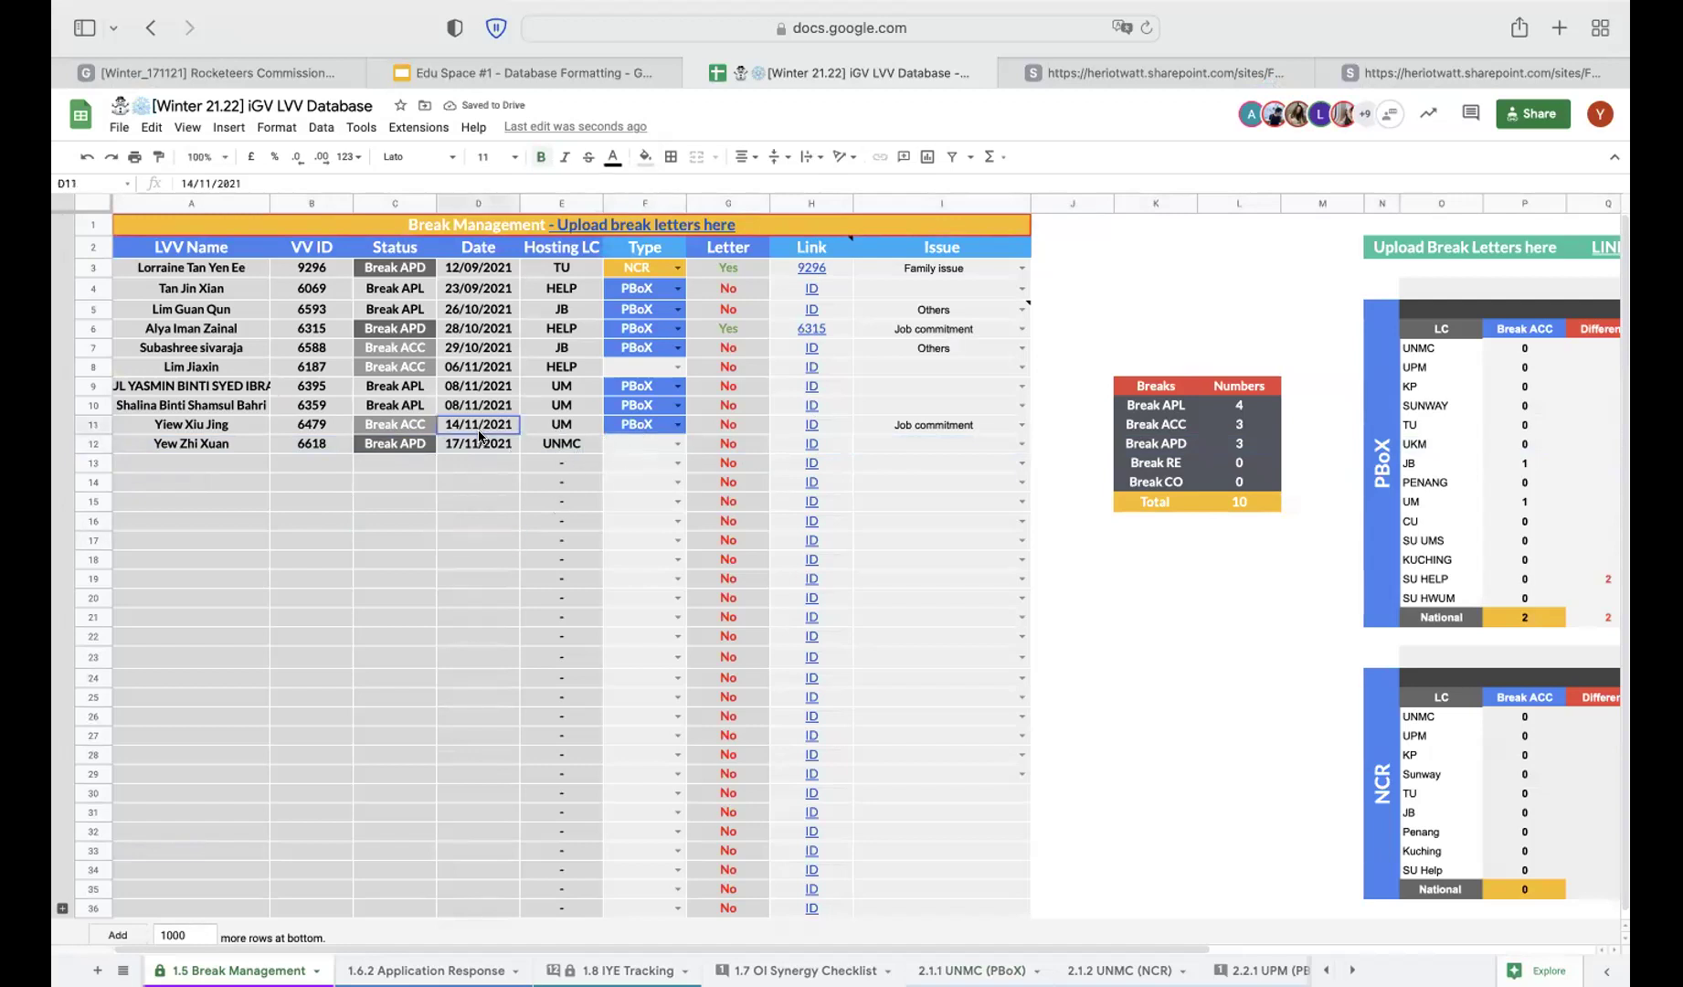
Check the Date and Status cells of row 12 on the 1.5 Break Management sheet
click(483, 444)
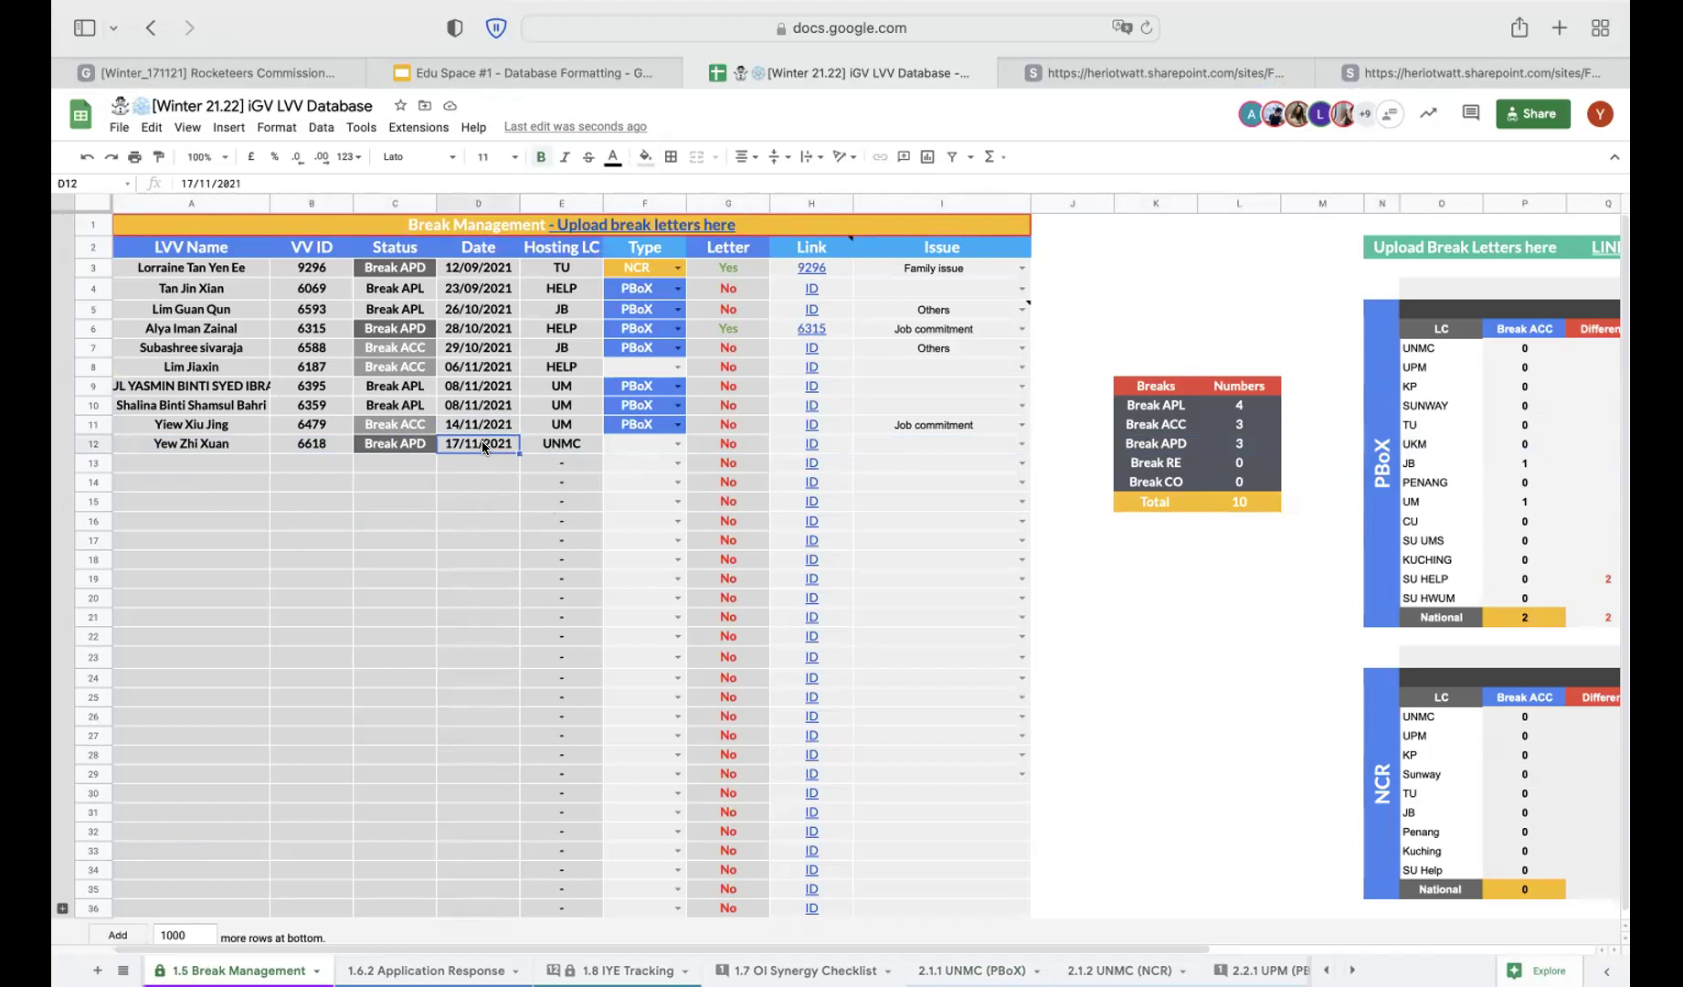
click(378, 439)
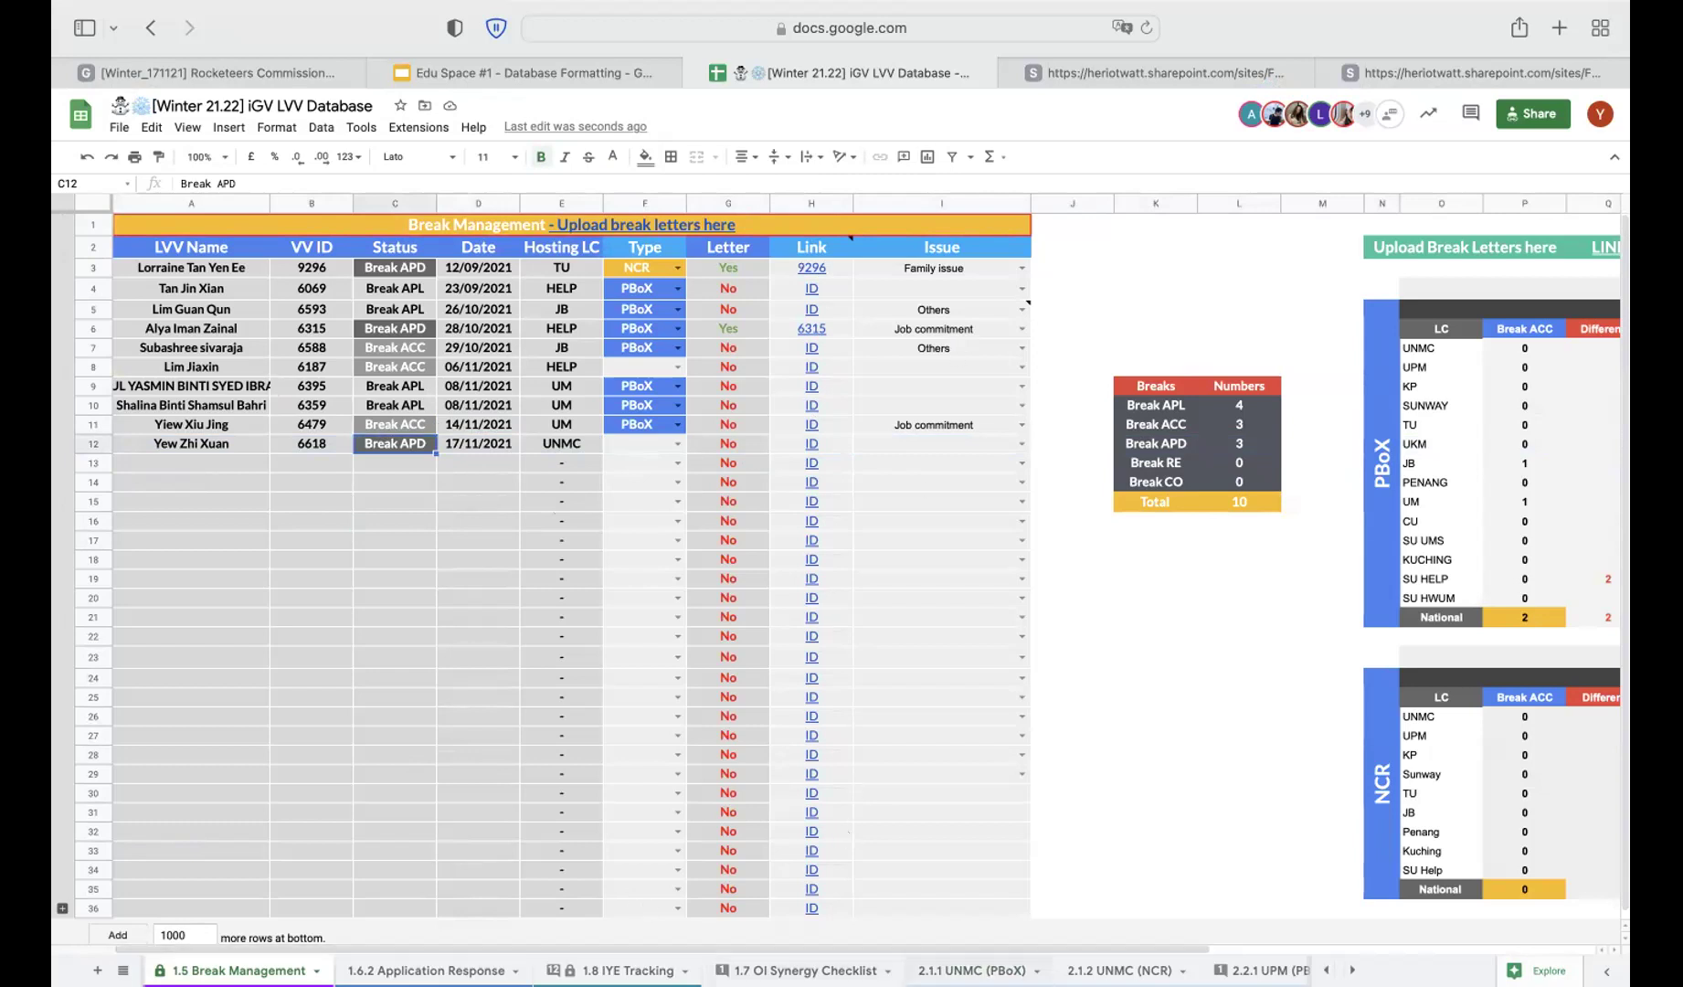
On the 2.1.1 UNMC (PBoX) sheet, set the row 70 status to APD and delete the break date in F70
mouse_move(936, 6)
click(971, 970)
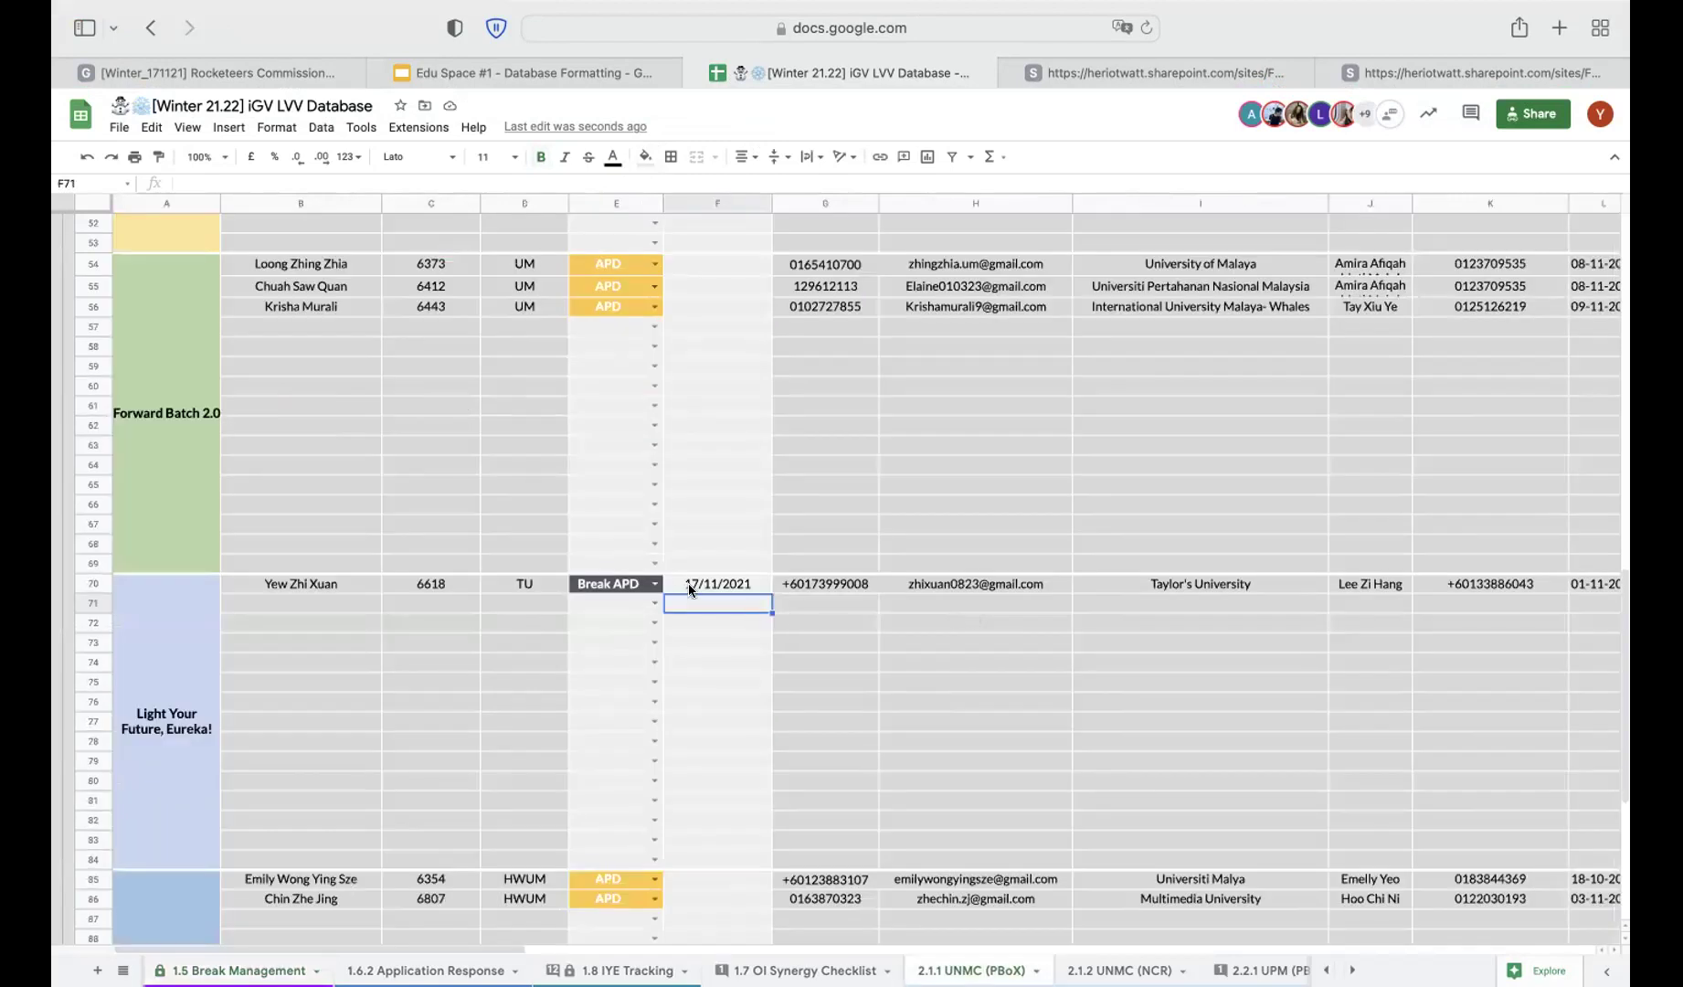
click(655, 583)
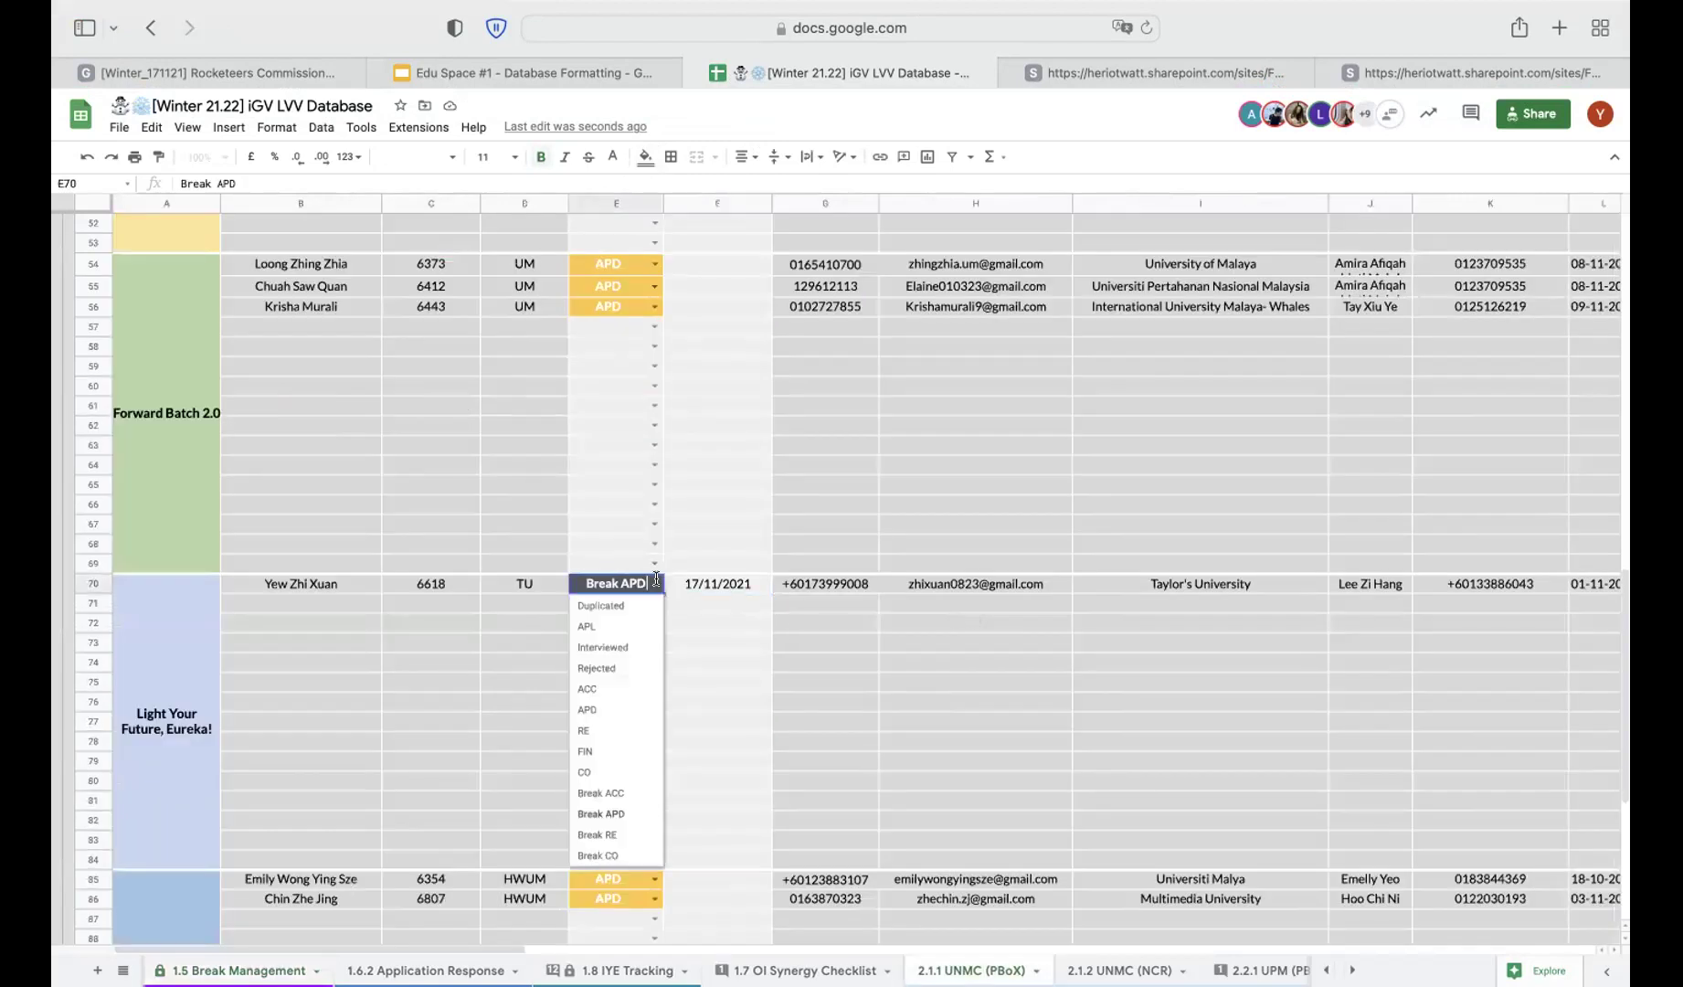
click(602, 707)
click(718, 583)
key(Delete)
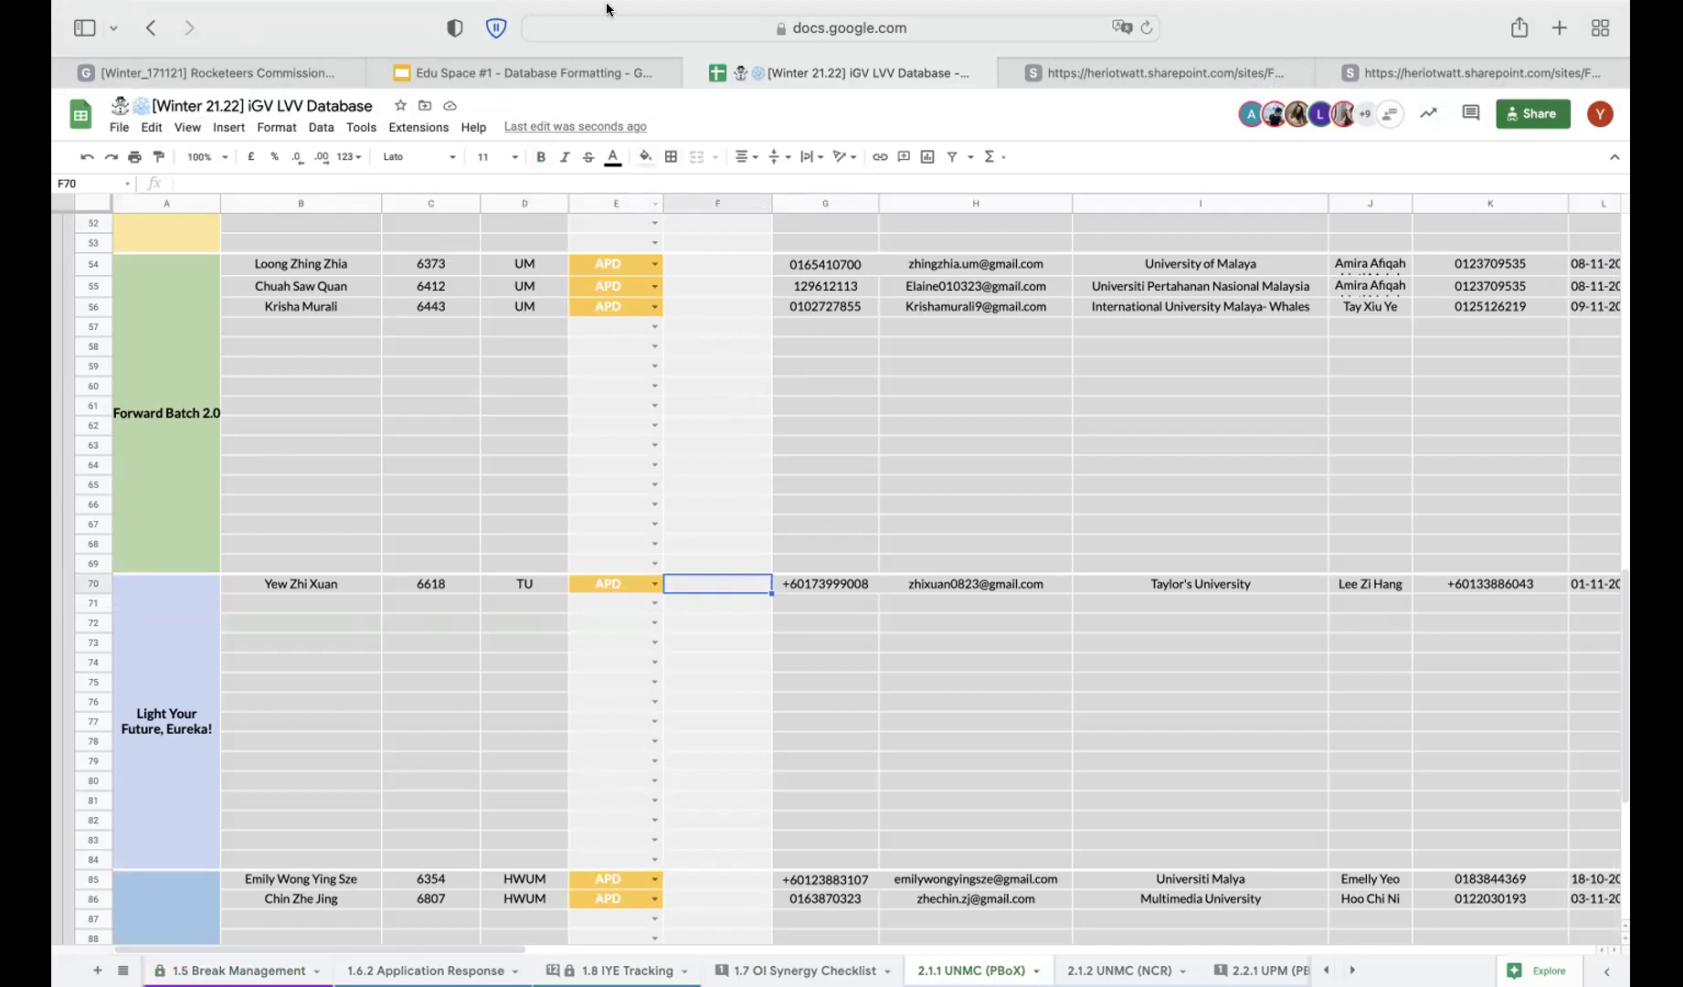
Switch to the Edu Space #1 - Database Formatting presentation and show slide 18 on how to input the date on break
mouse_move(609, 7)
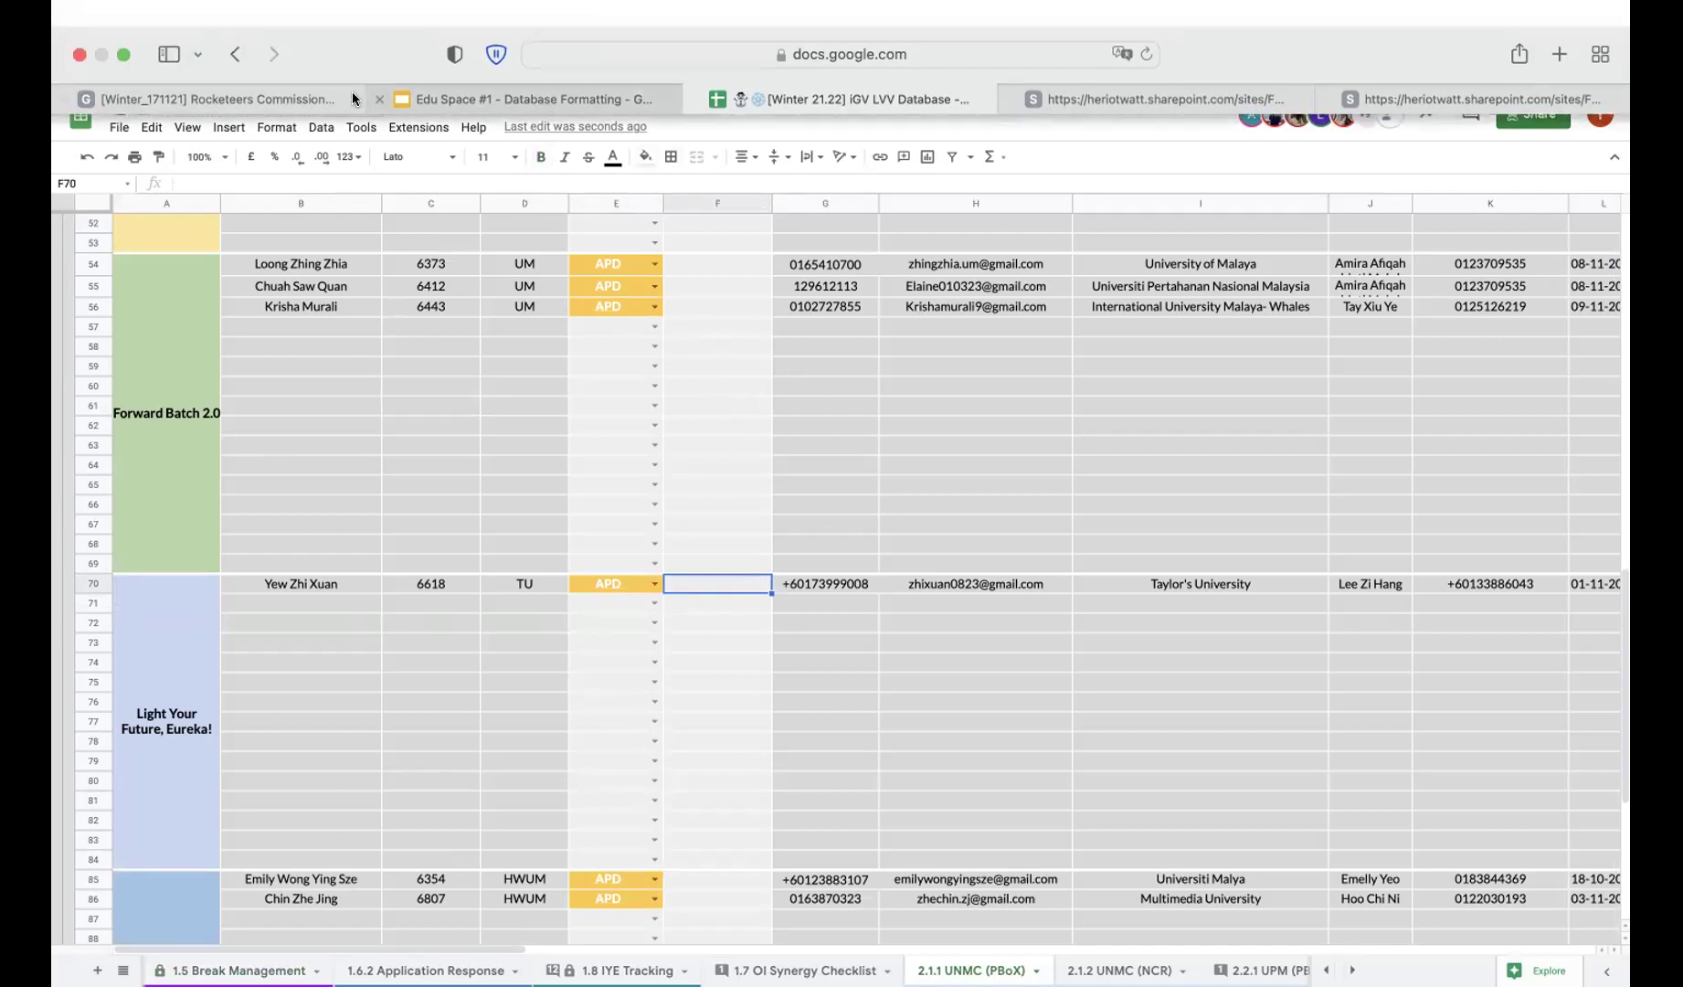
click(465, 90)
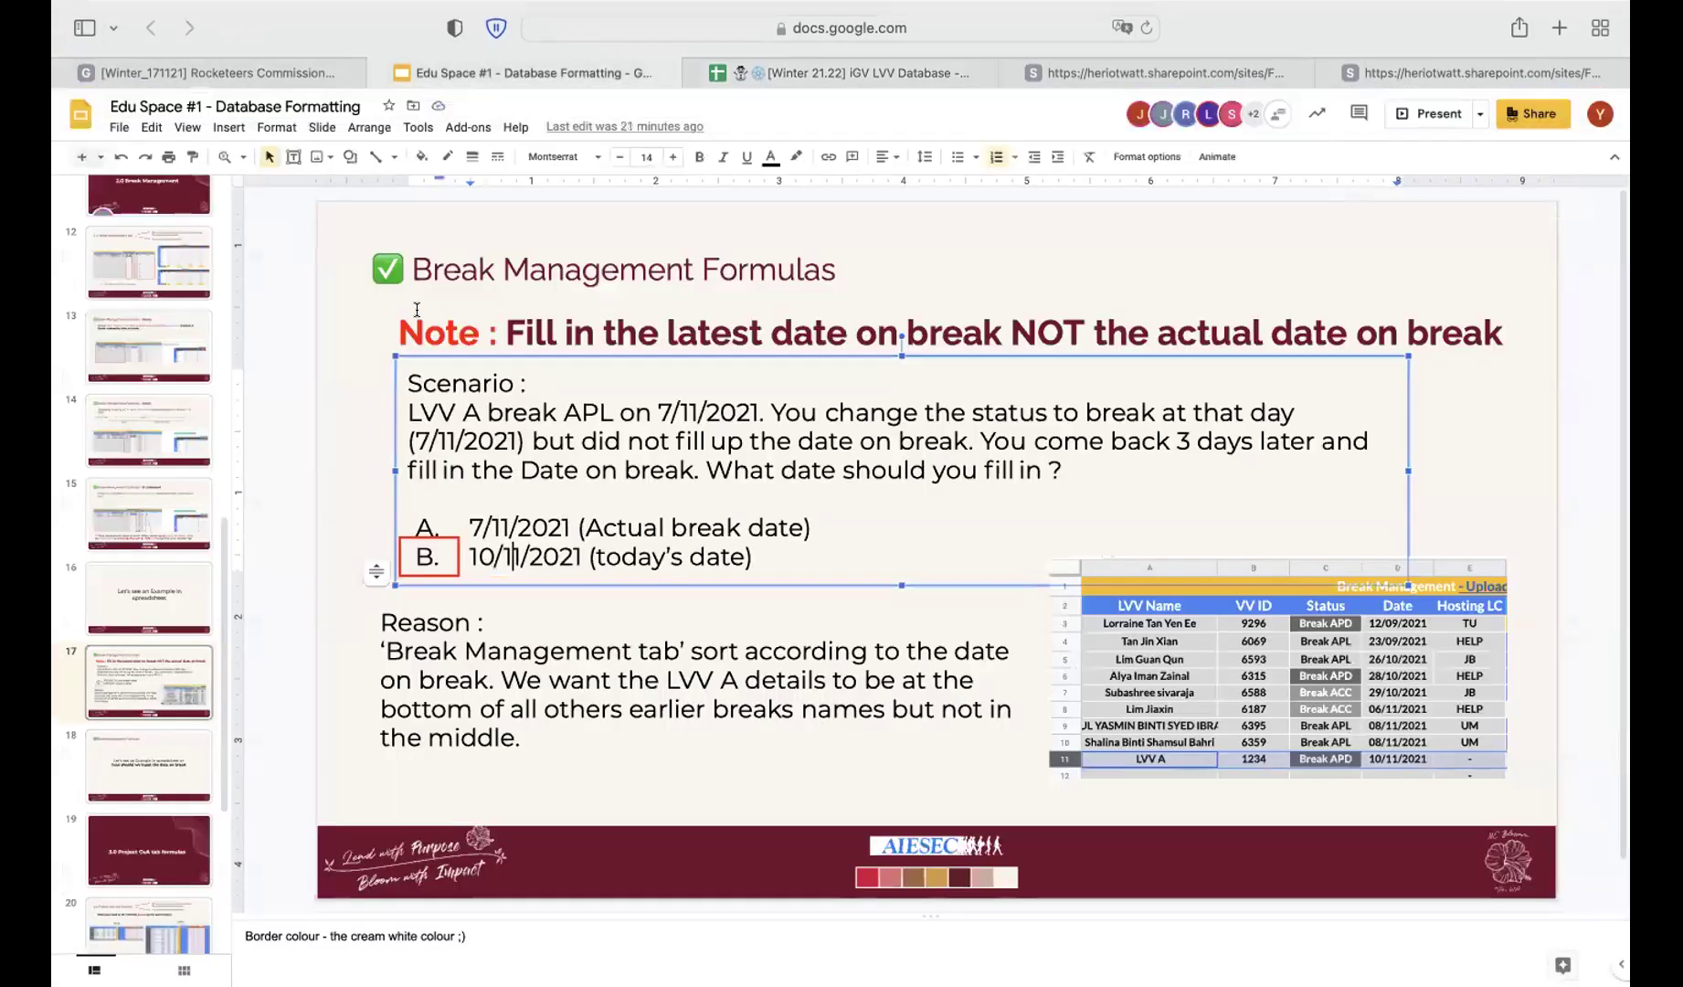
scroll(137, 704, down, 2)
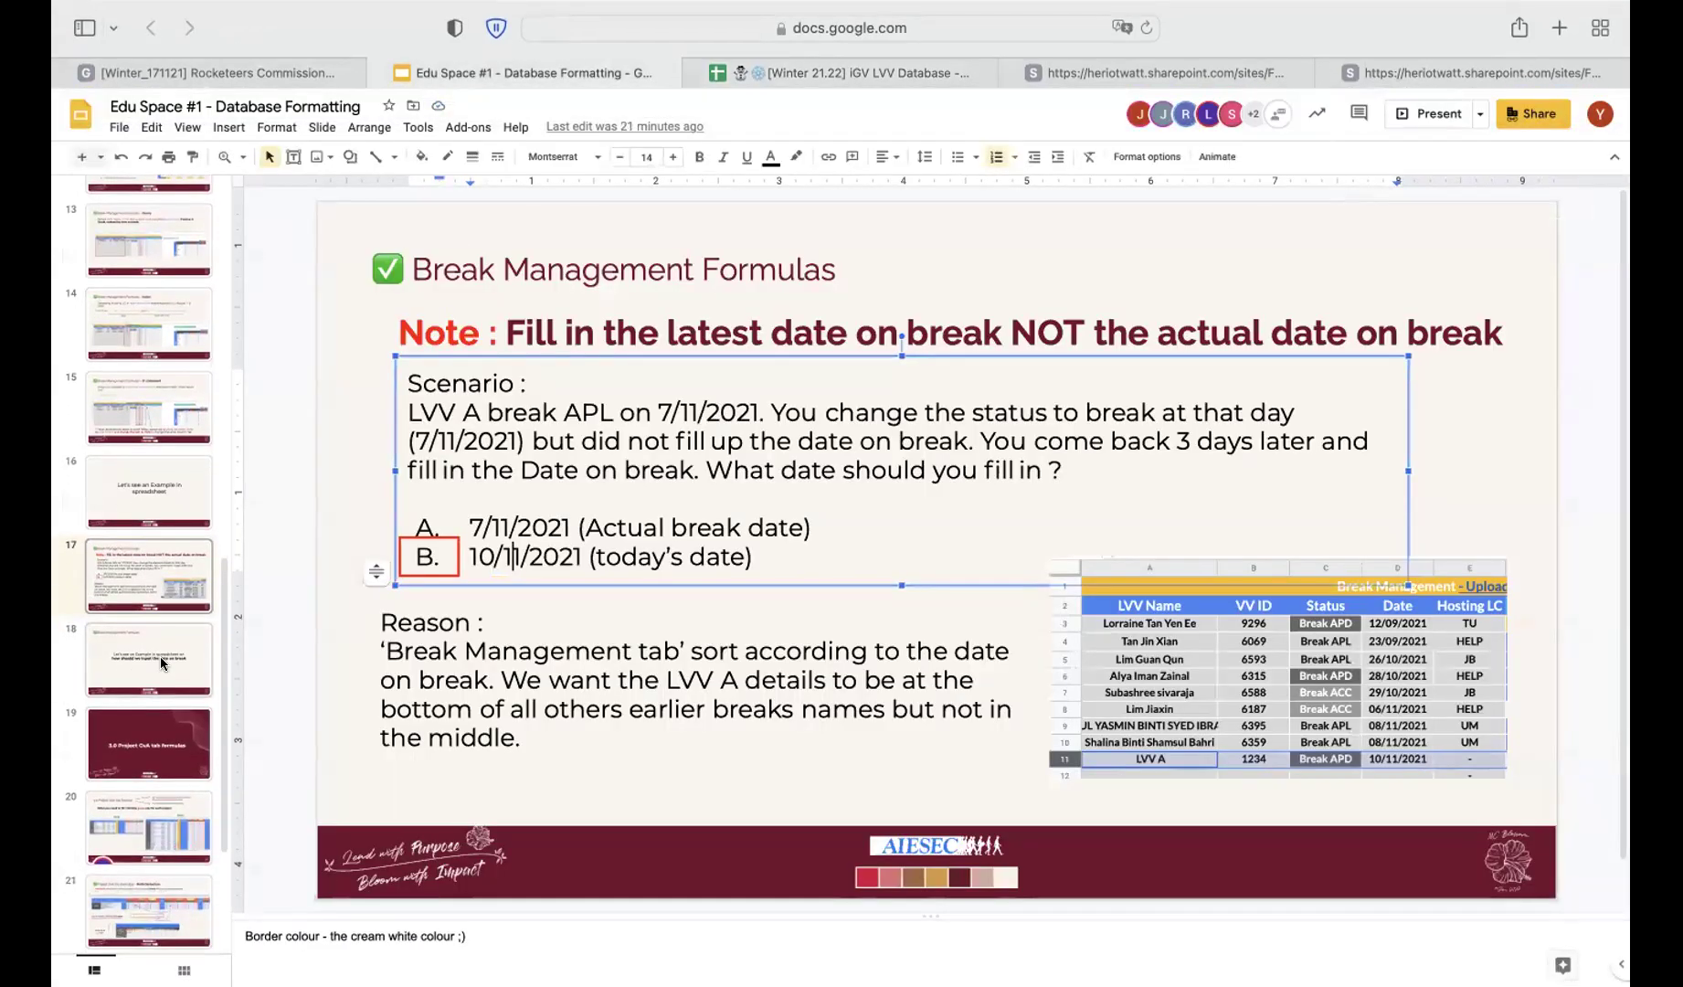
click(161, 658)
scroll(151, 667, down, 3)
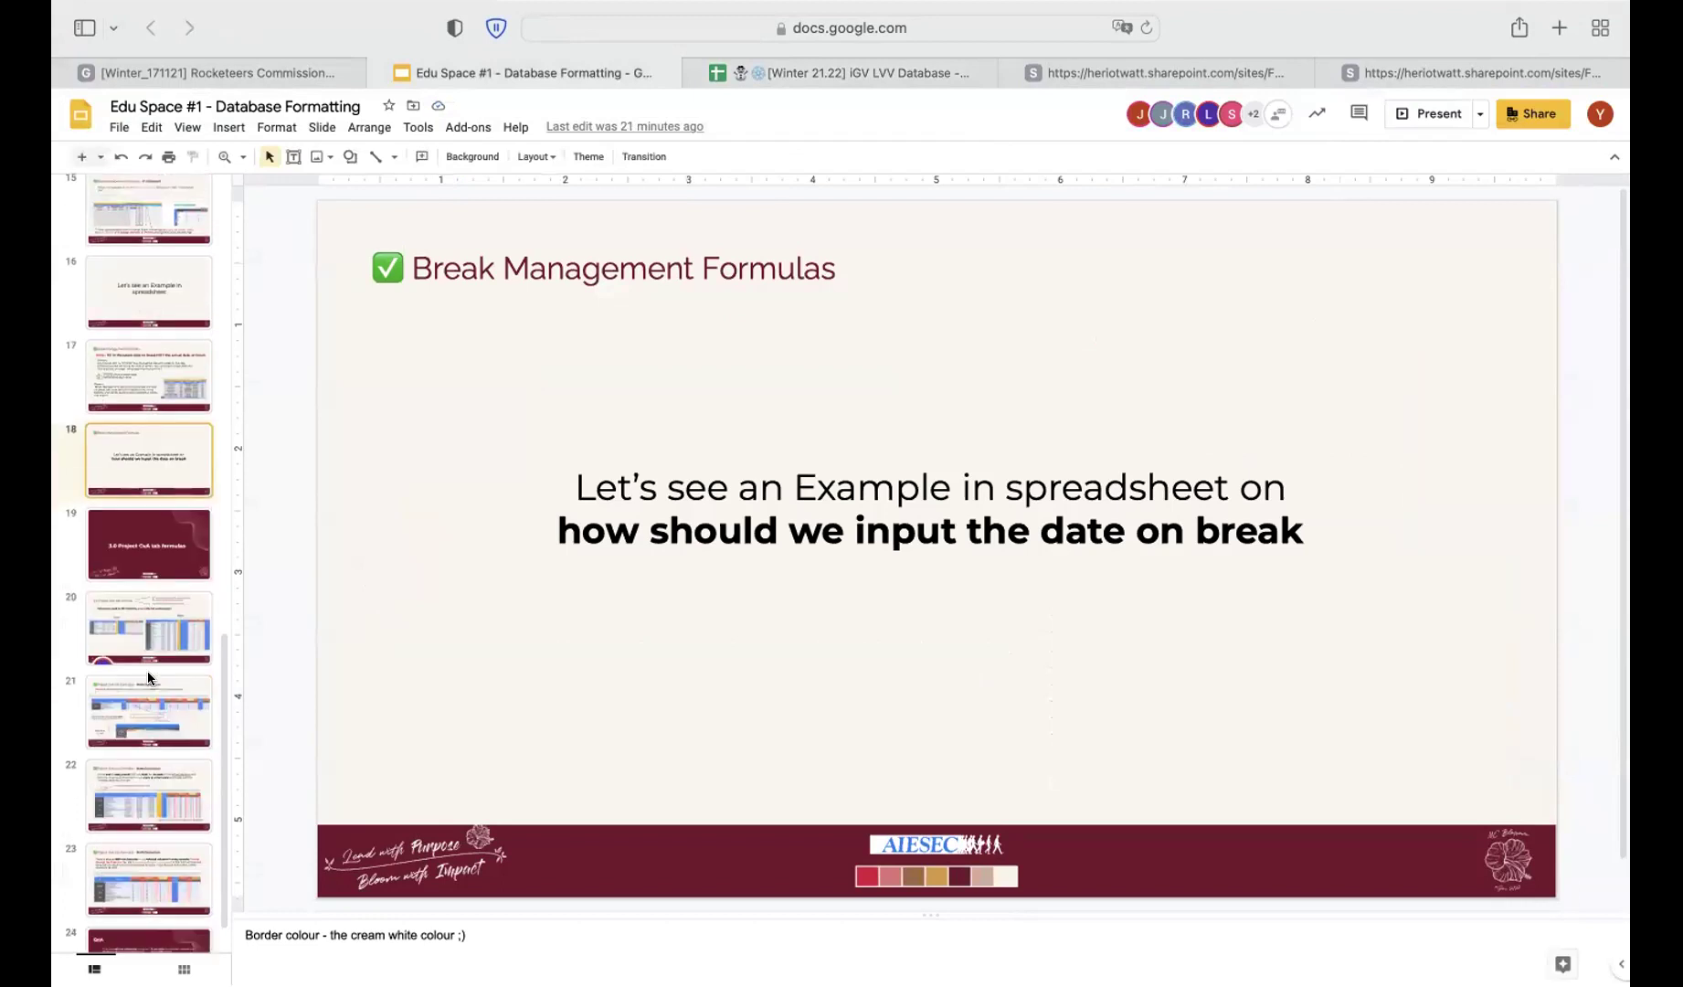
Review the Project GvA tab formula slide with its PBoX table image and the Math Deduction slide
click(182, 564)
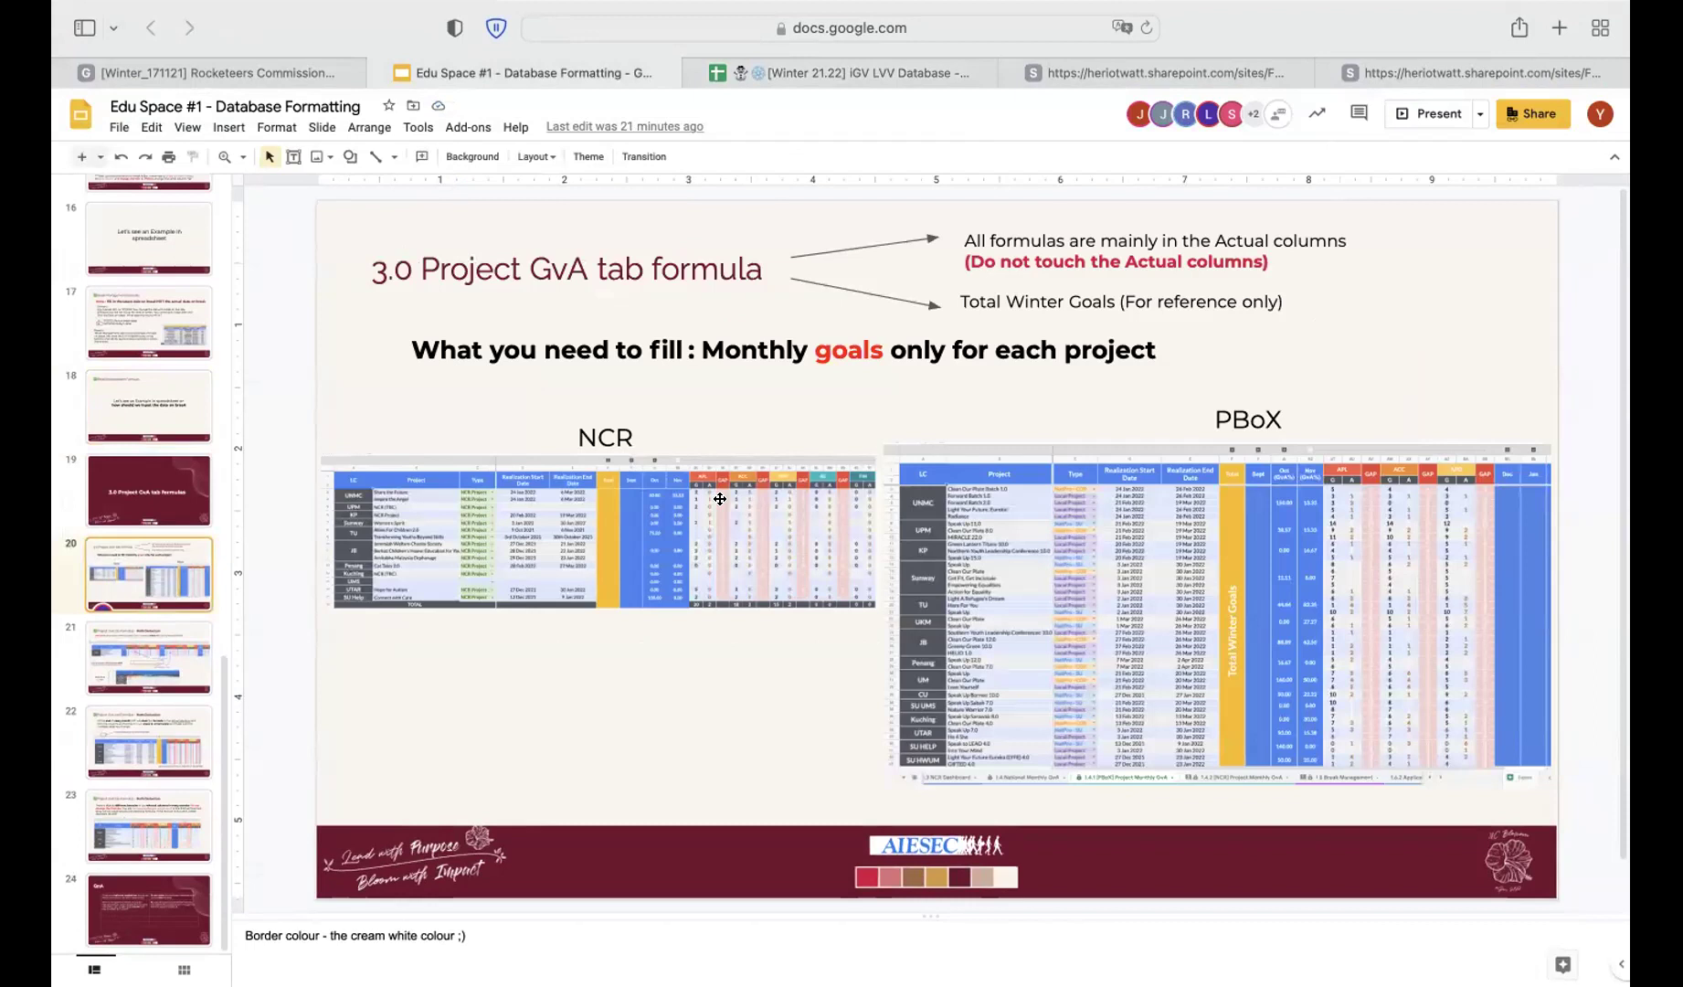
click(1012, 505)
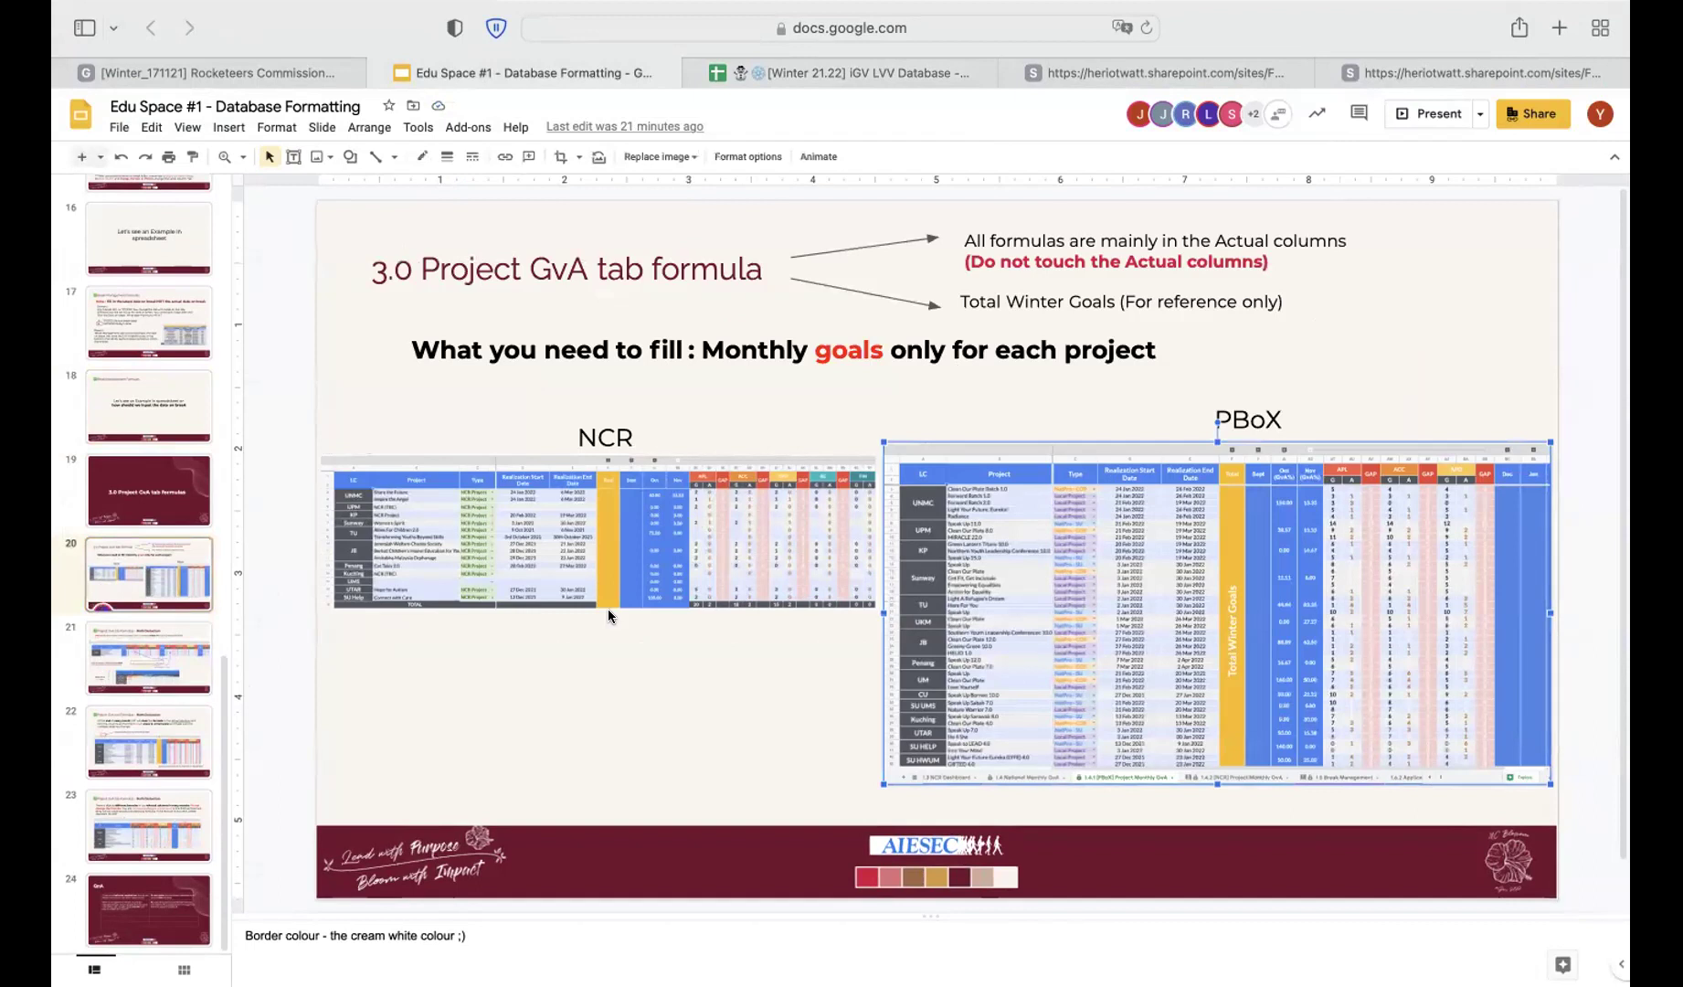
click(123, 655)
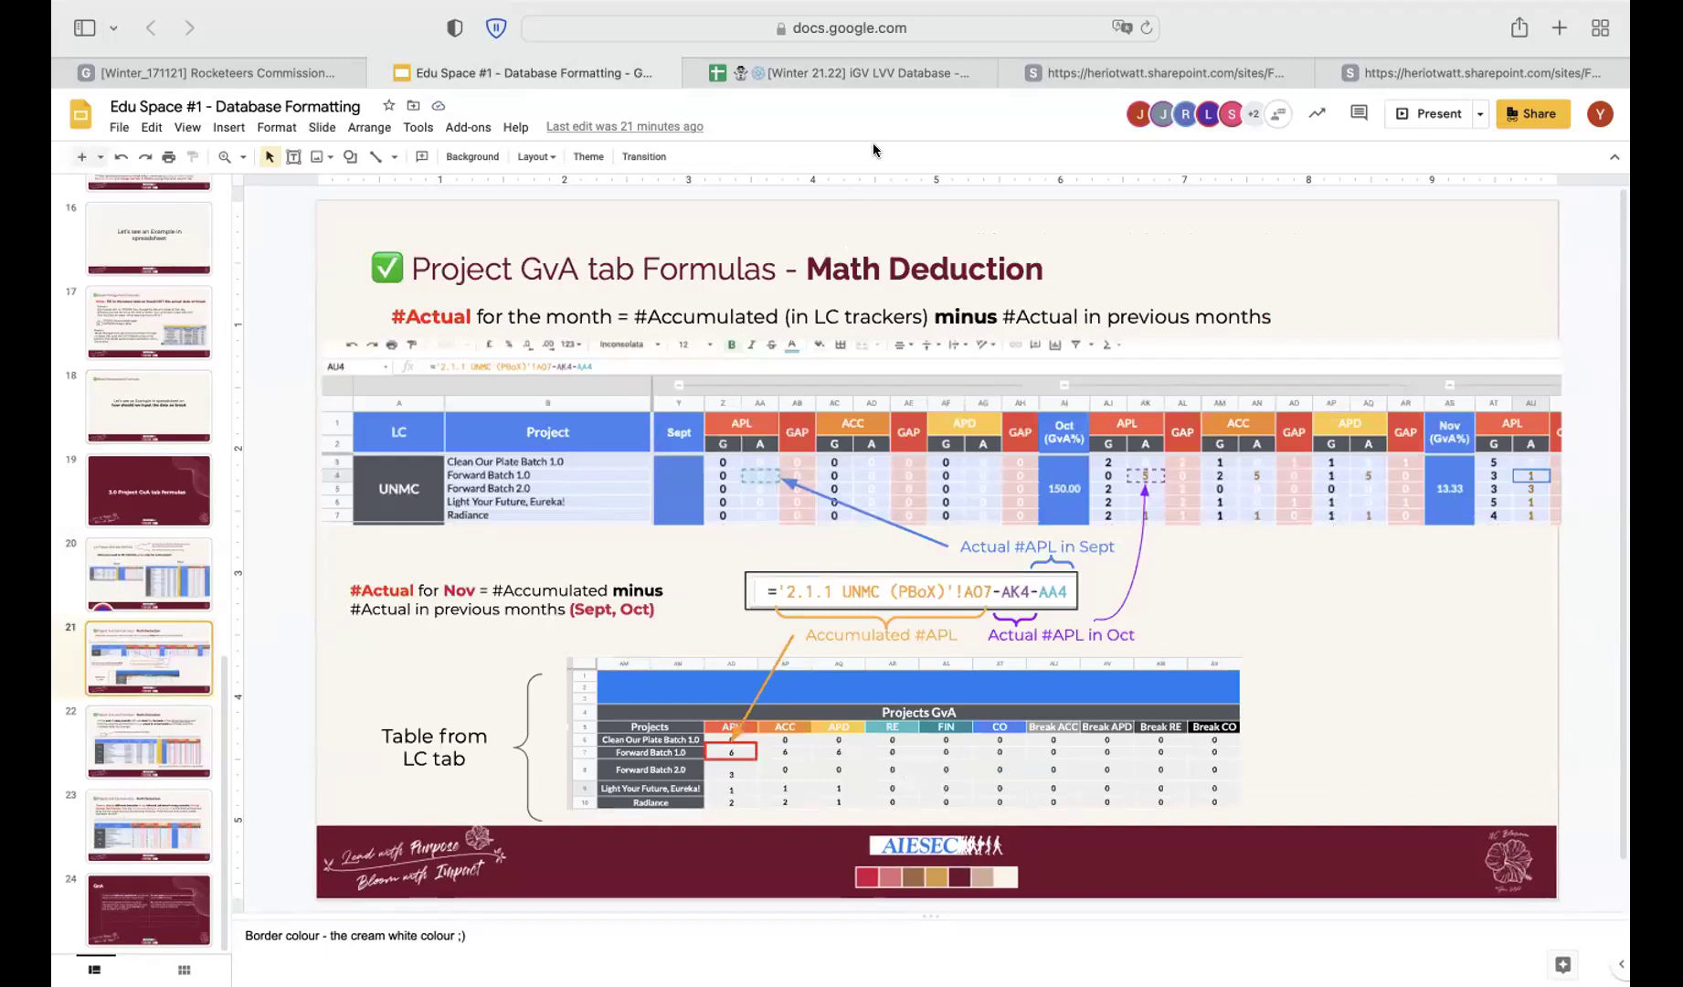
Return to the iGV LVV Database spreadsheet and check UNMC's October and November APL Actual cells on the 1.4.1 [PBoX] Project Monthly GvA sheet
click(899, 74)
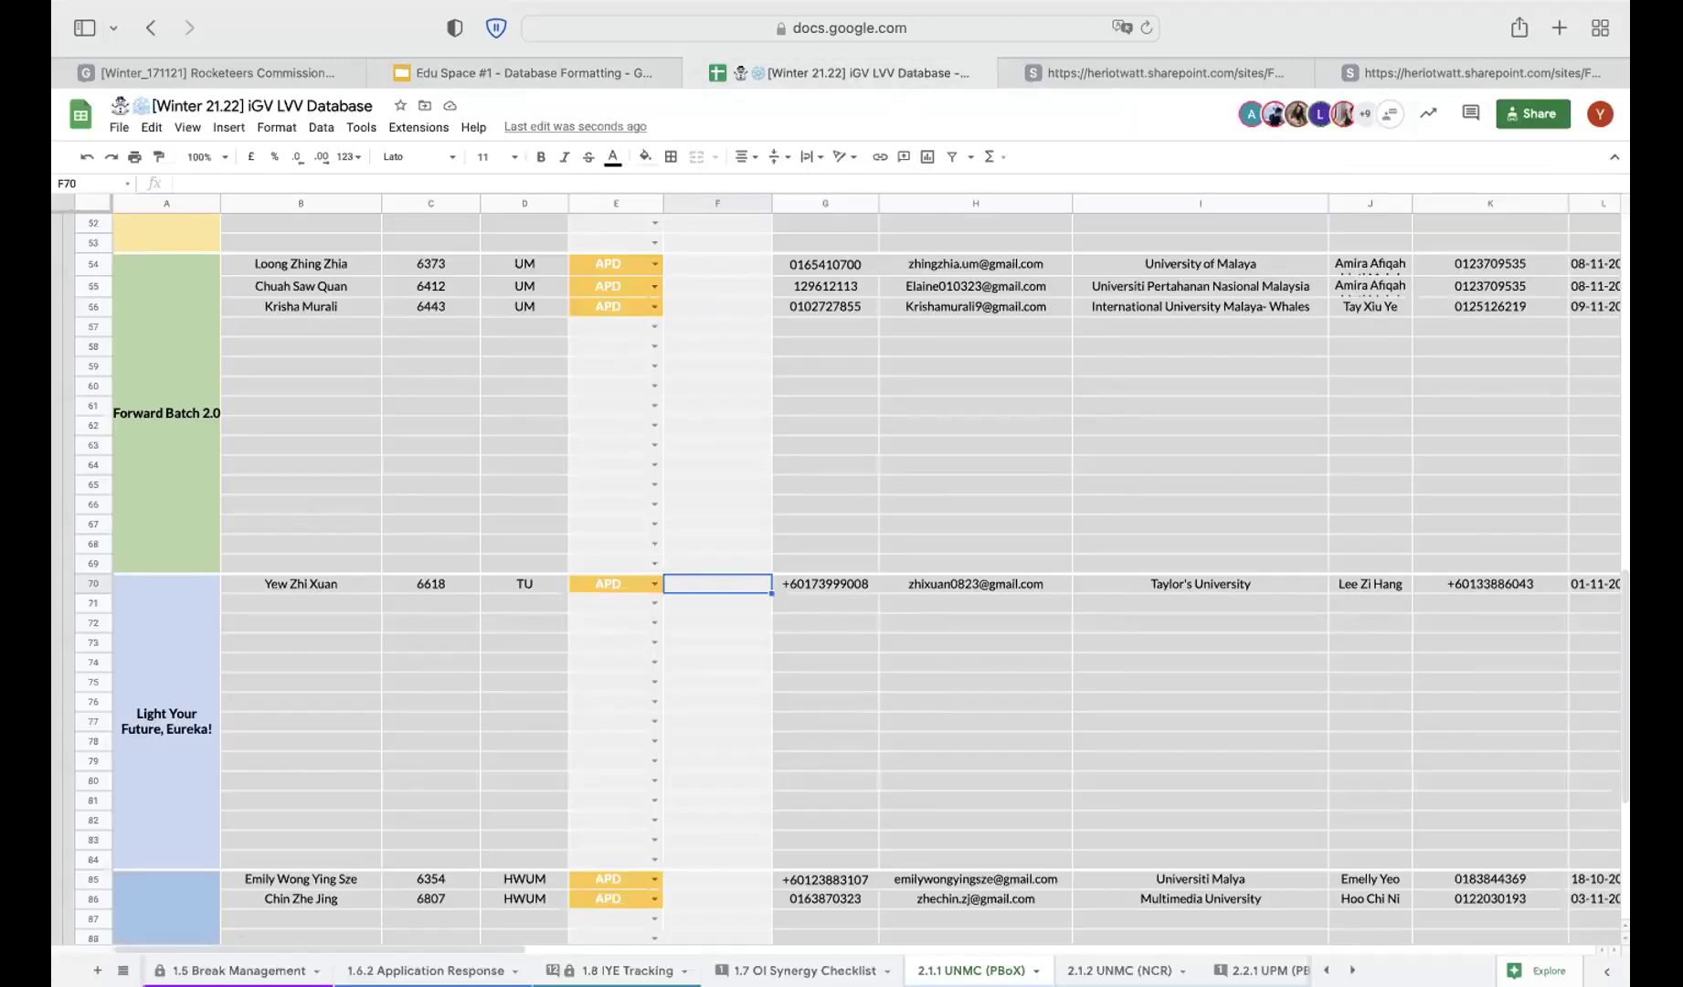
scroll(731, 970, left, 5)
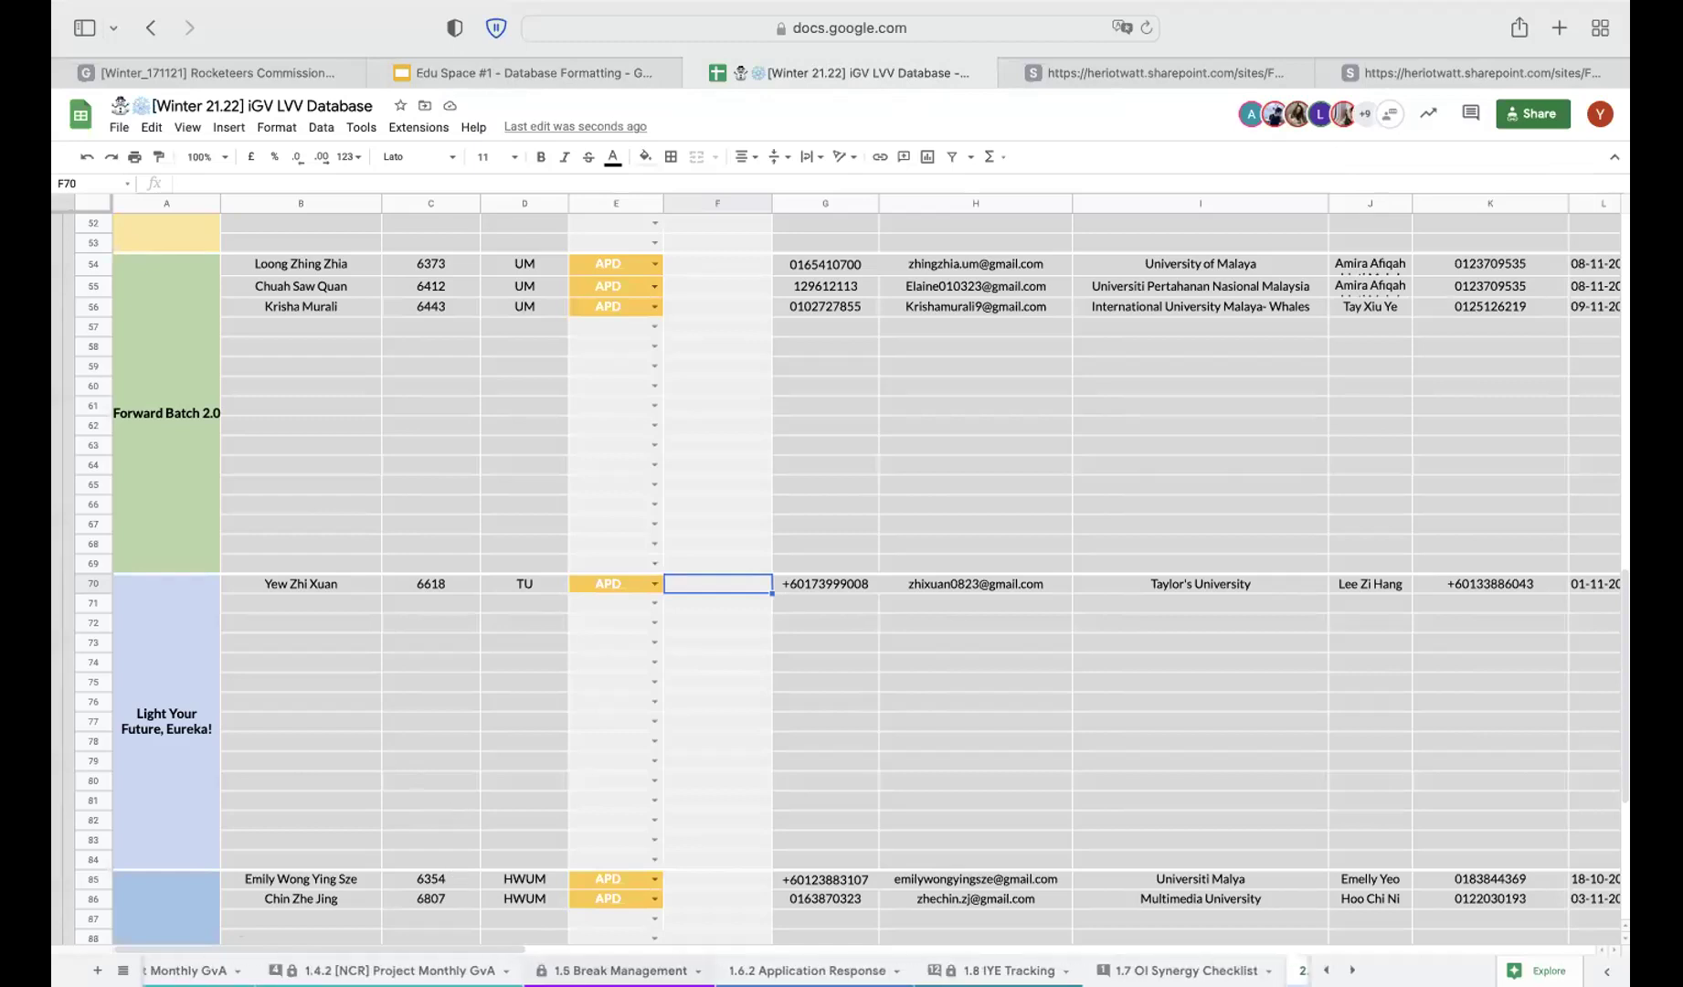
click(393, 970)
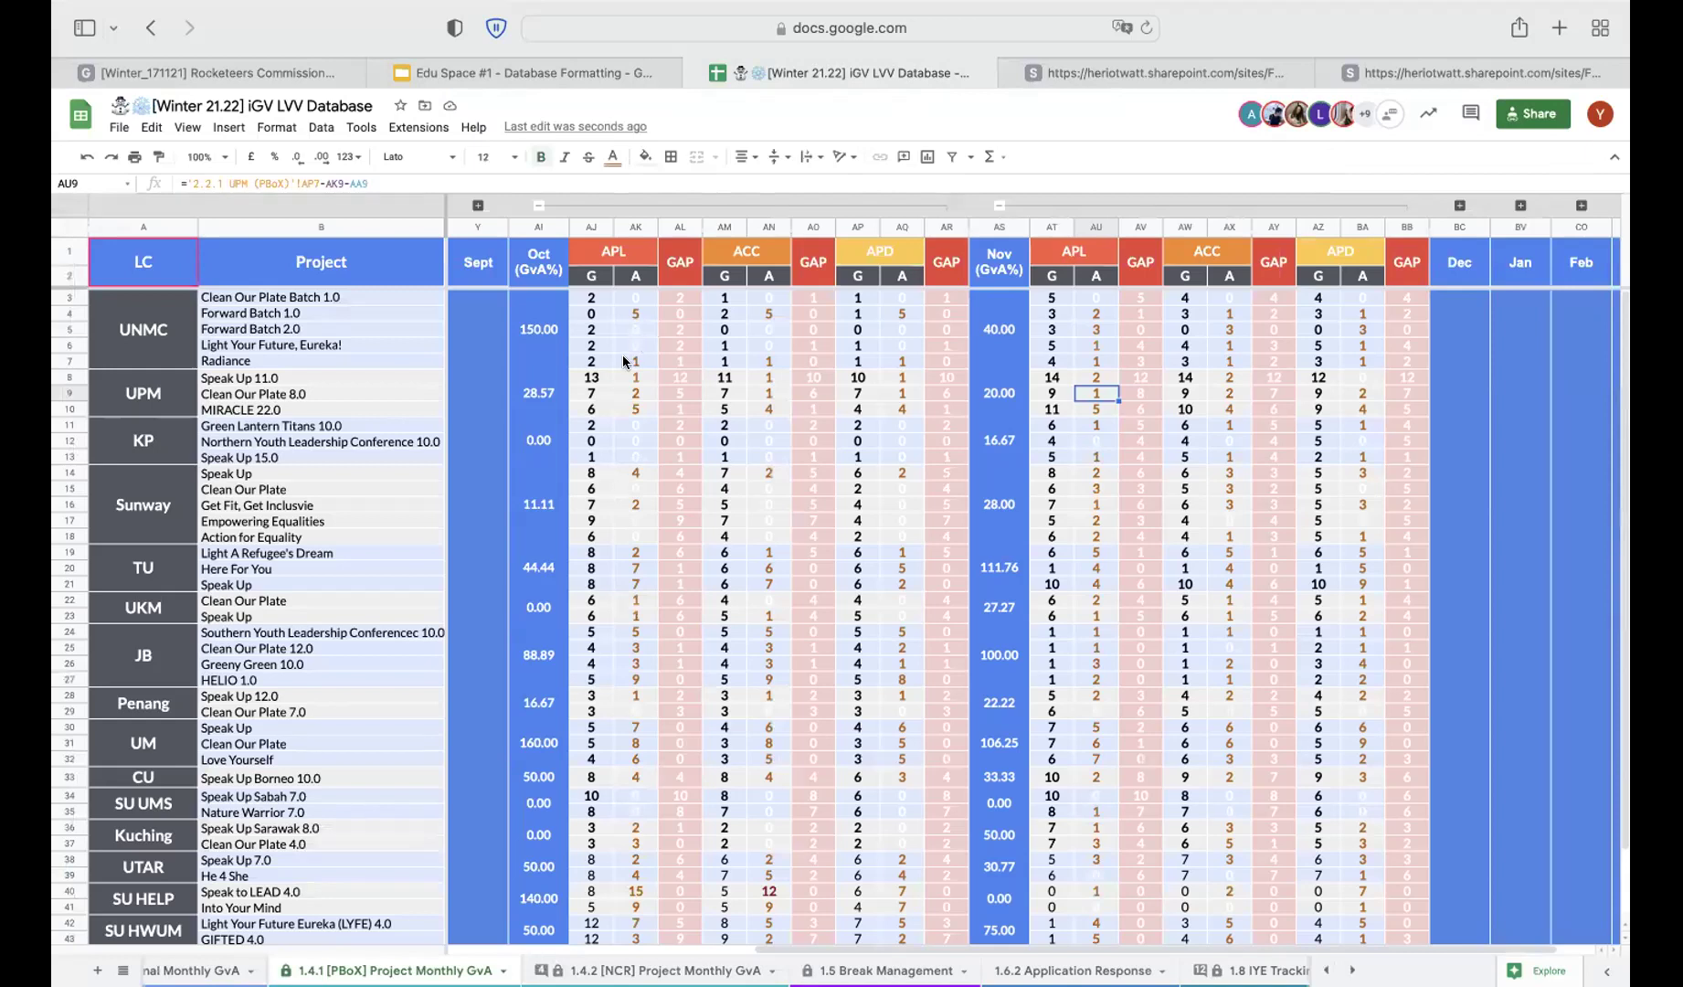
click(624, 359)
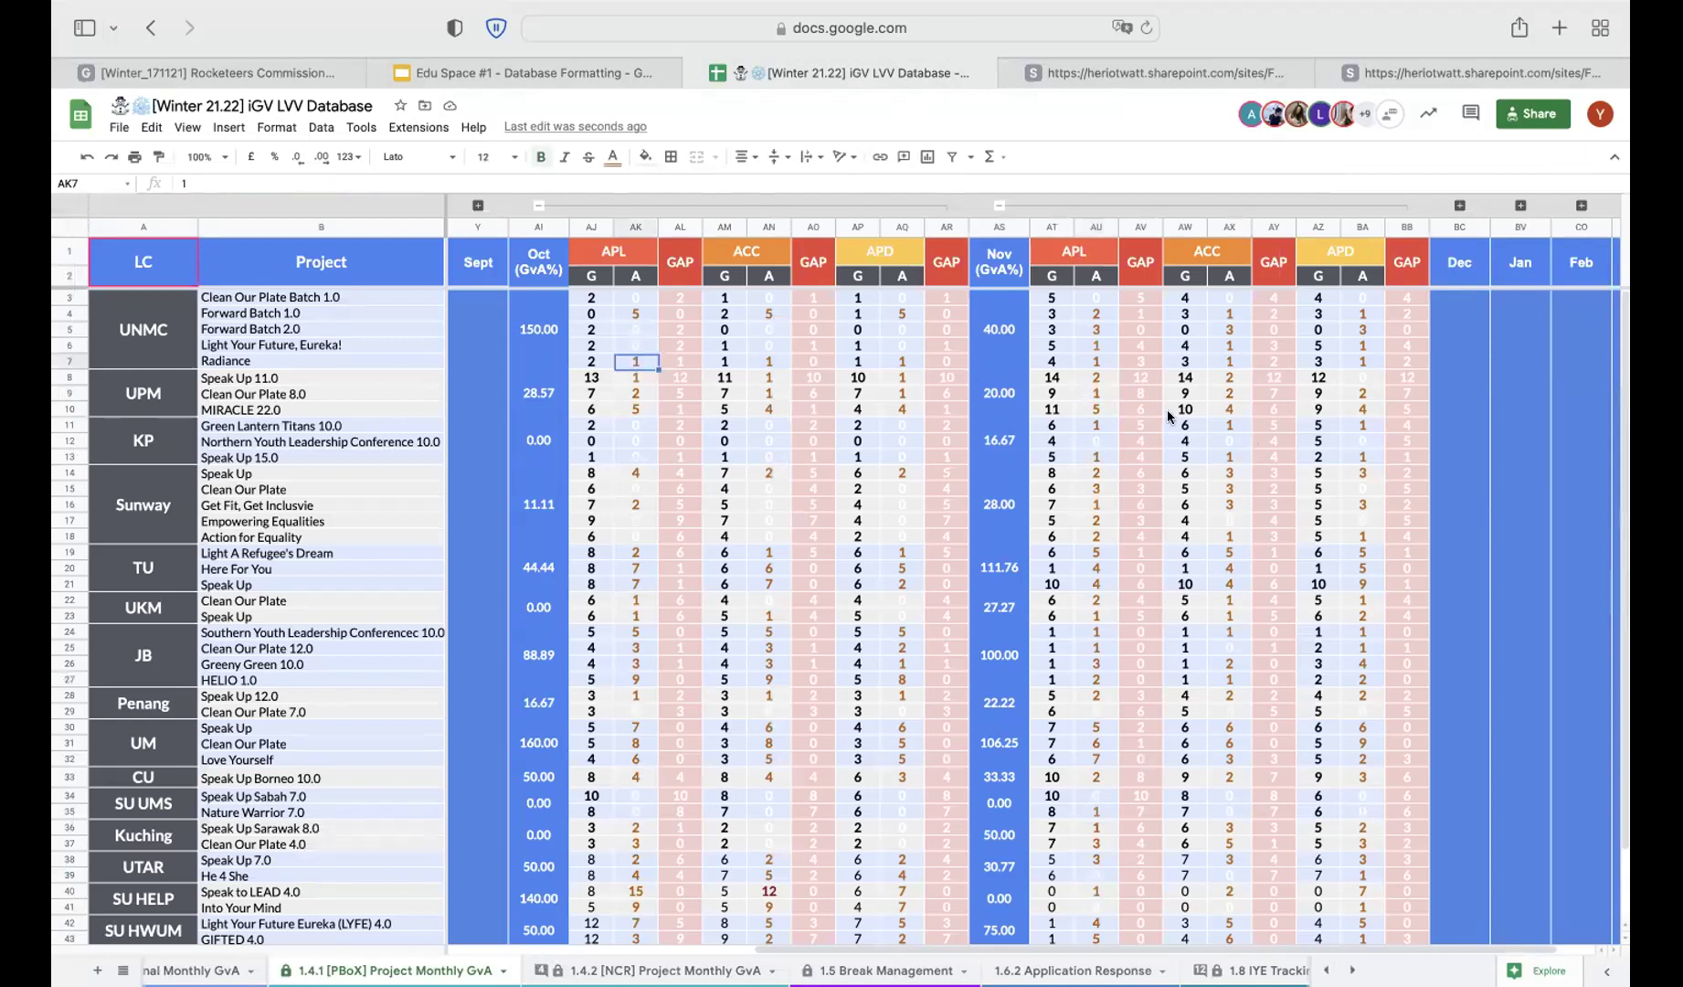
click(1083, 328)
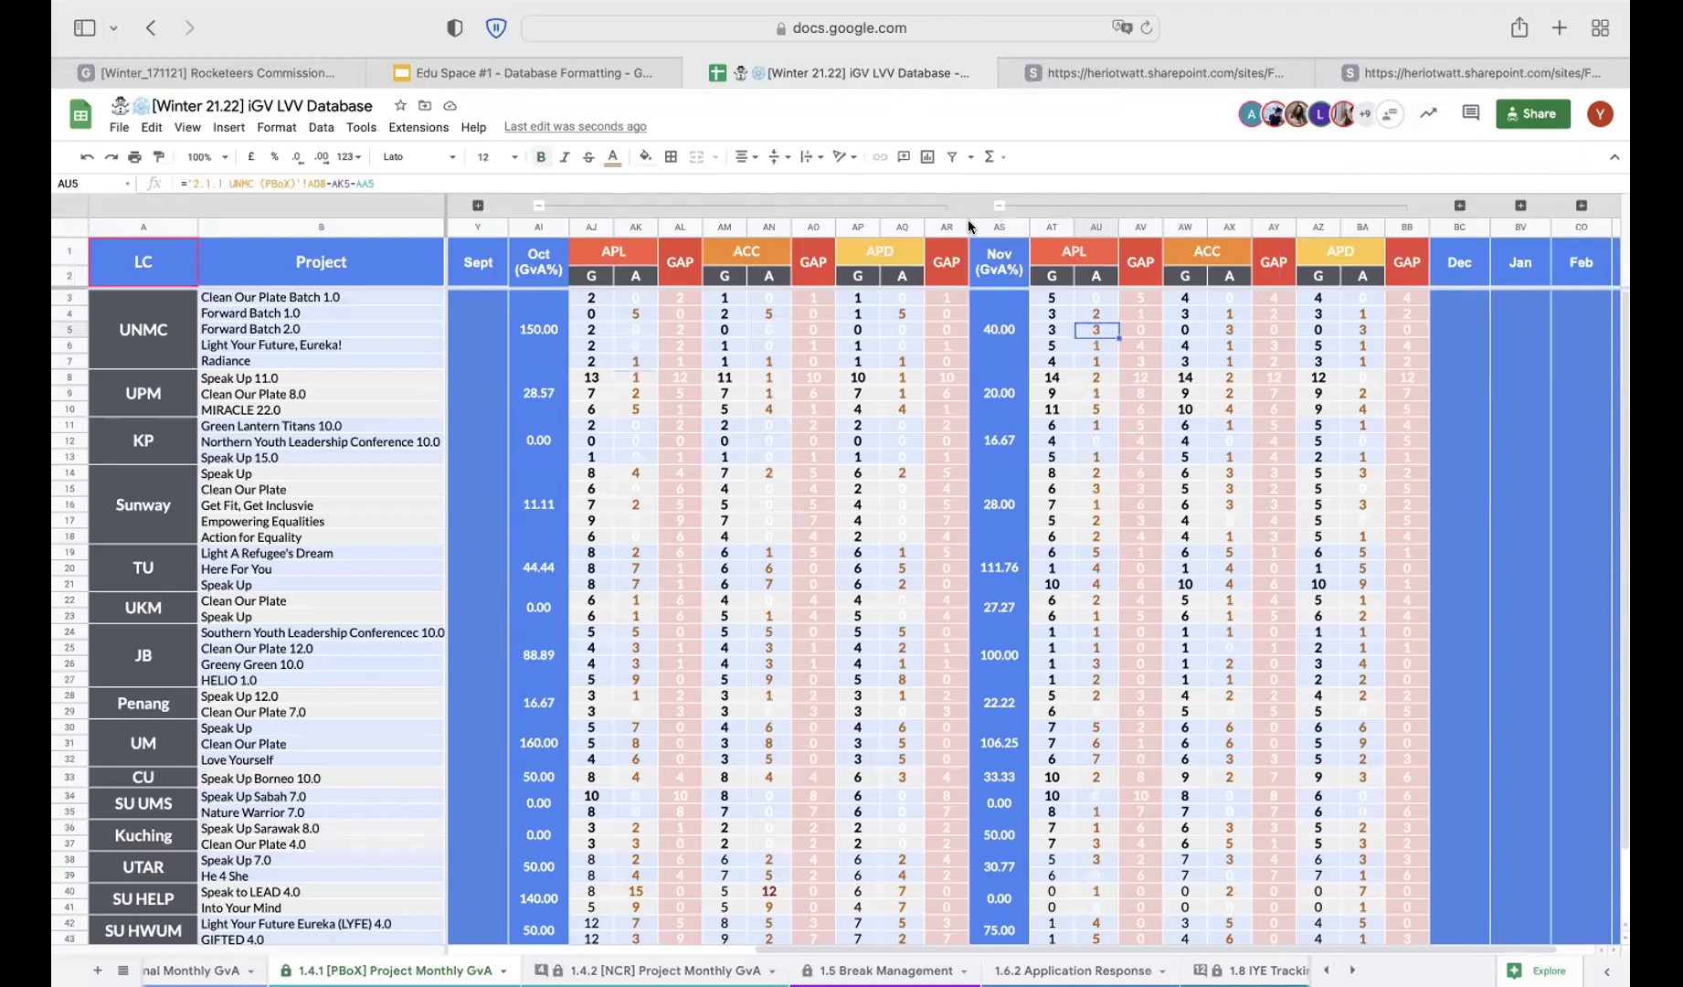
Highlight the November Actual columns for APL, ACC and APD in turn
click(1097, 227)
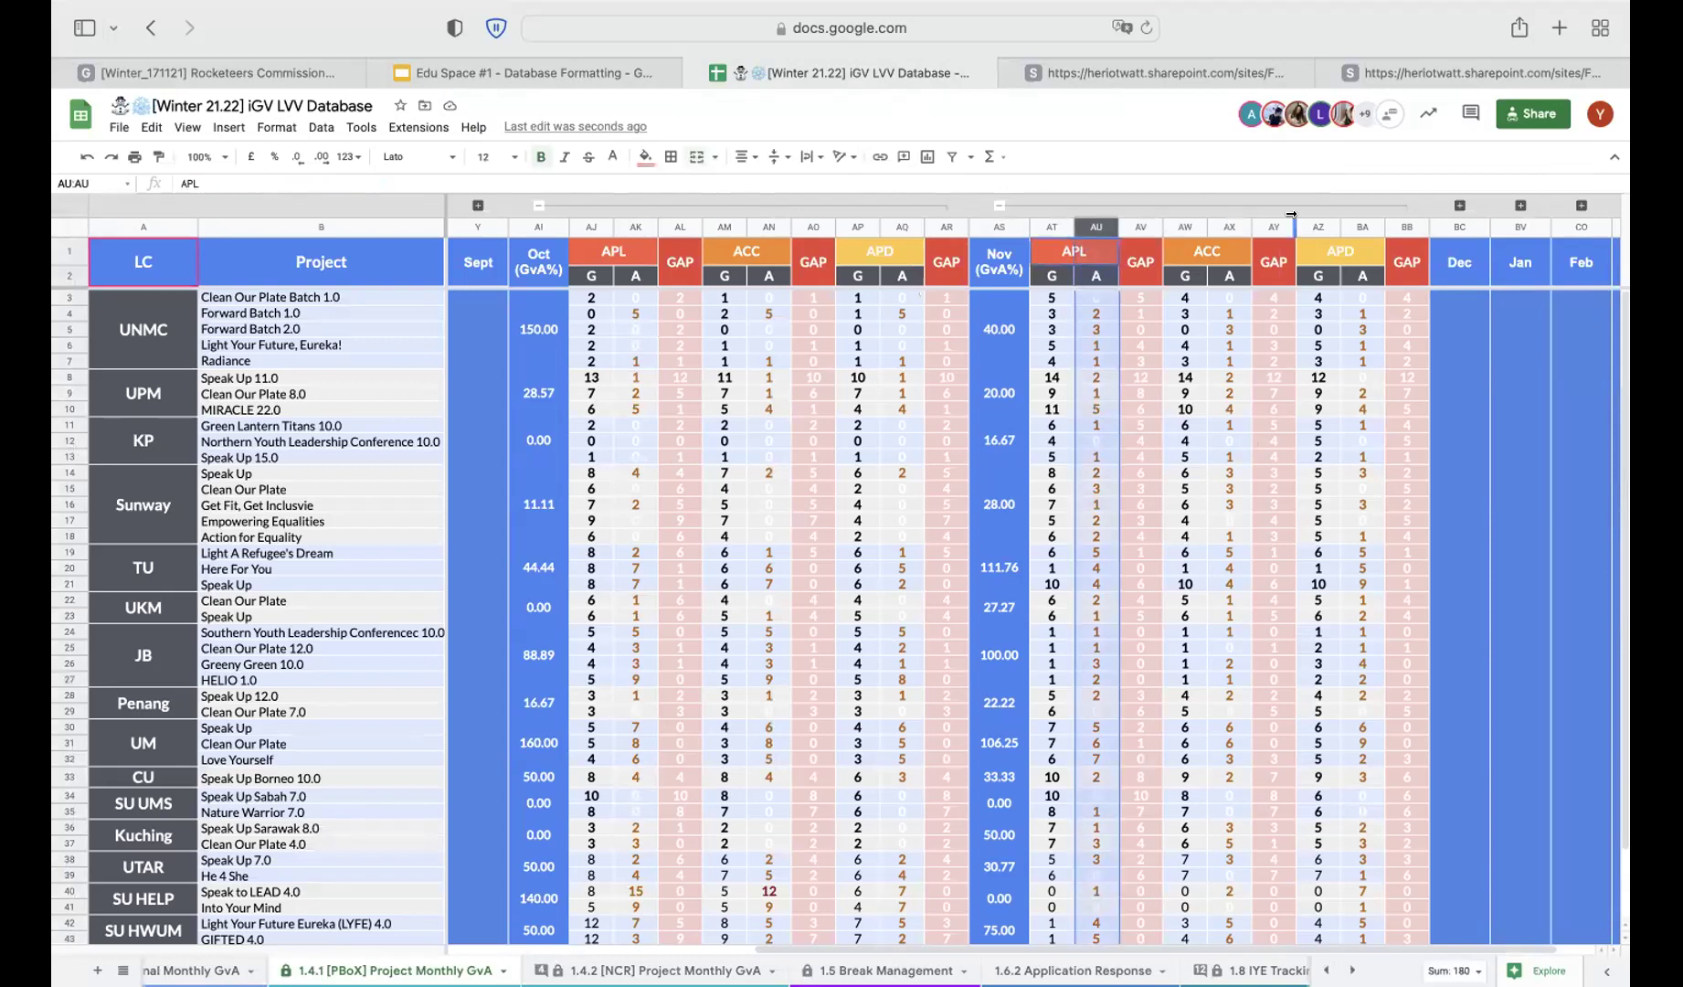
click(1231, 226)
click(1349, 227)
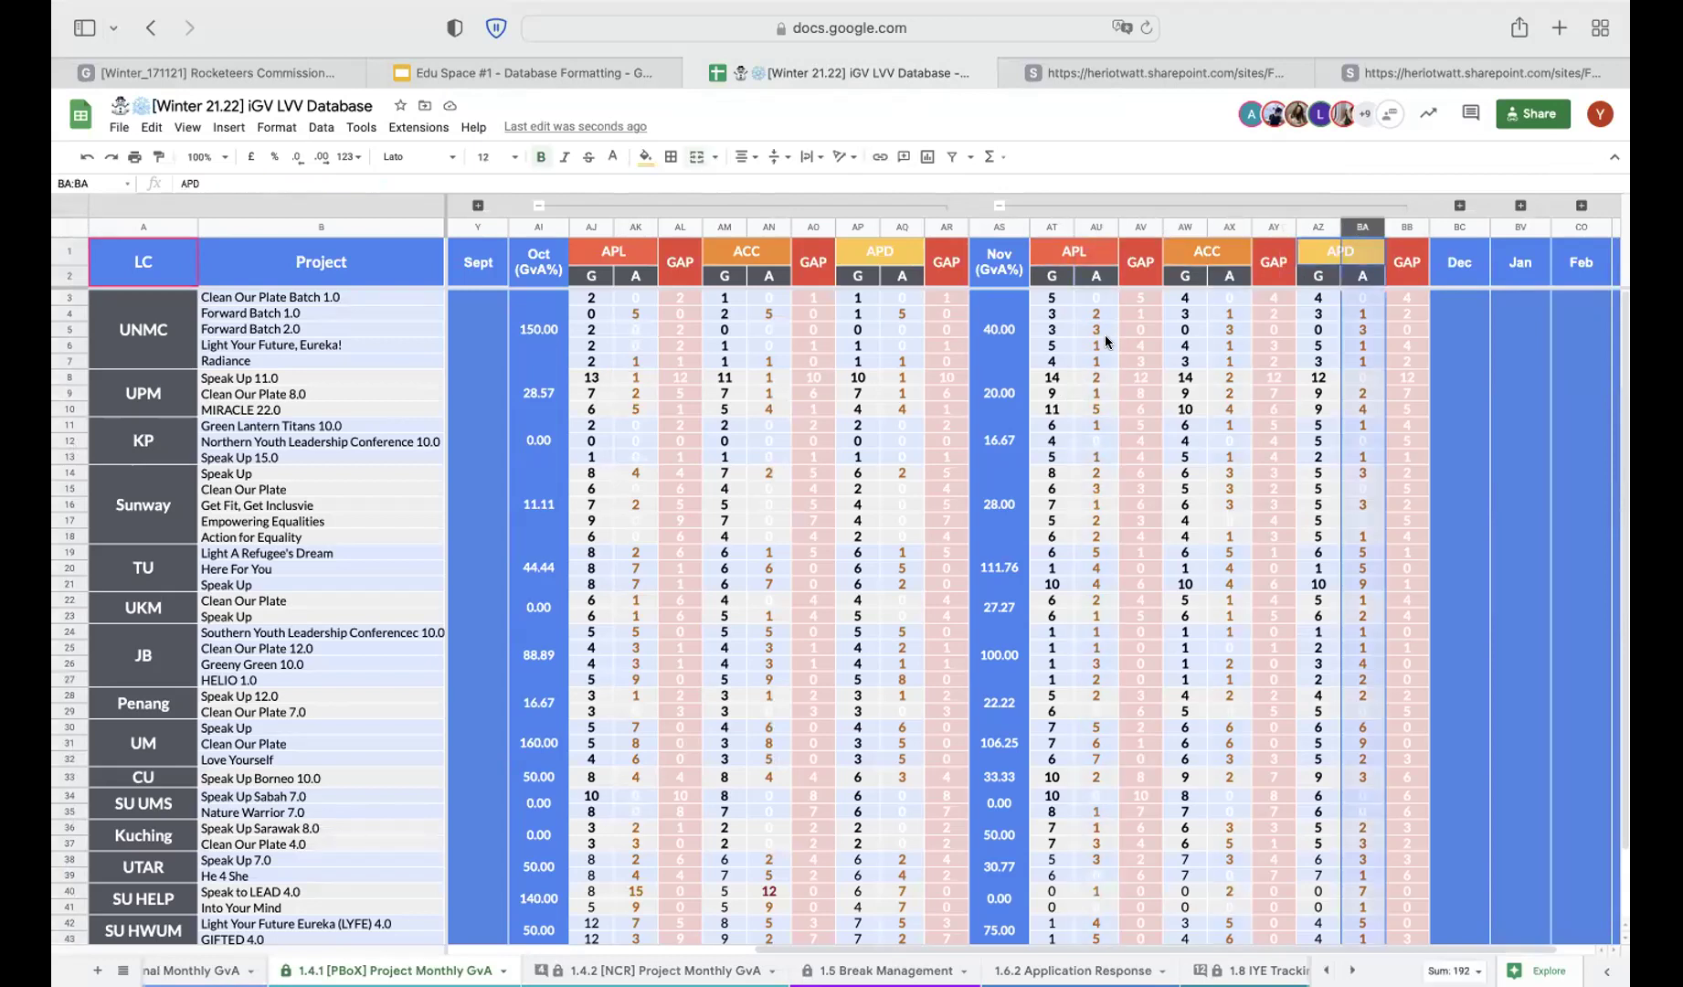
Examine the formula in AU5, the November APL Actual of Forward Batch 2.0, leaving it unedited
click(1105, 334)
click(869, 182)
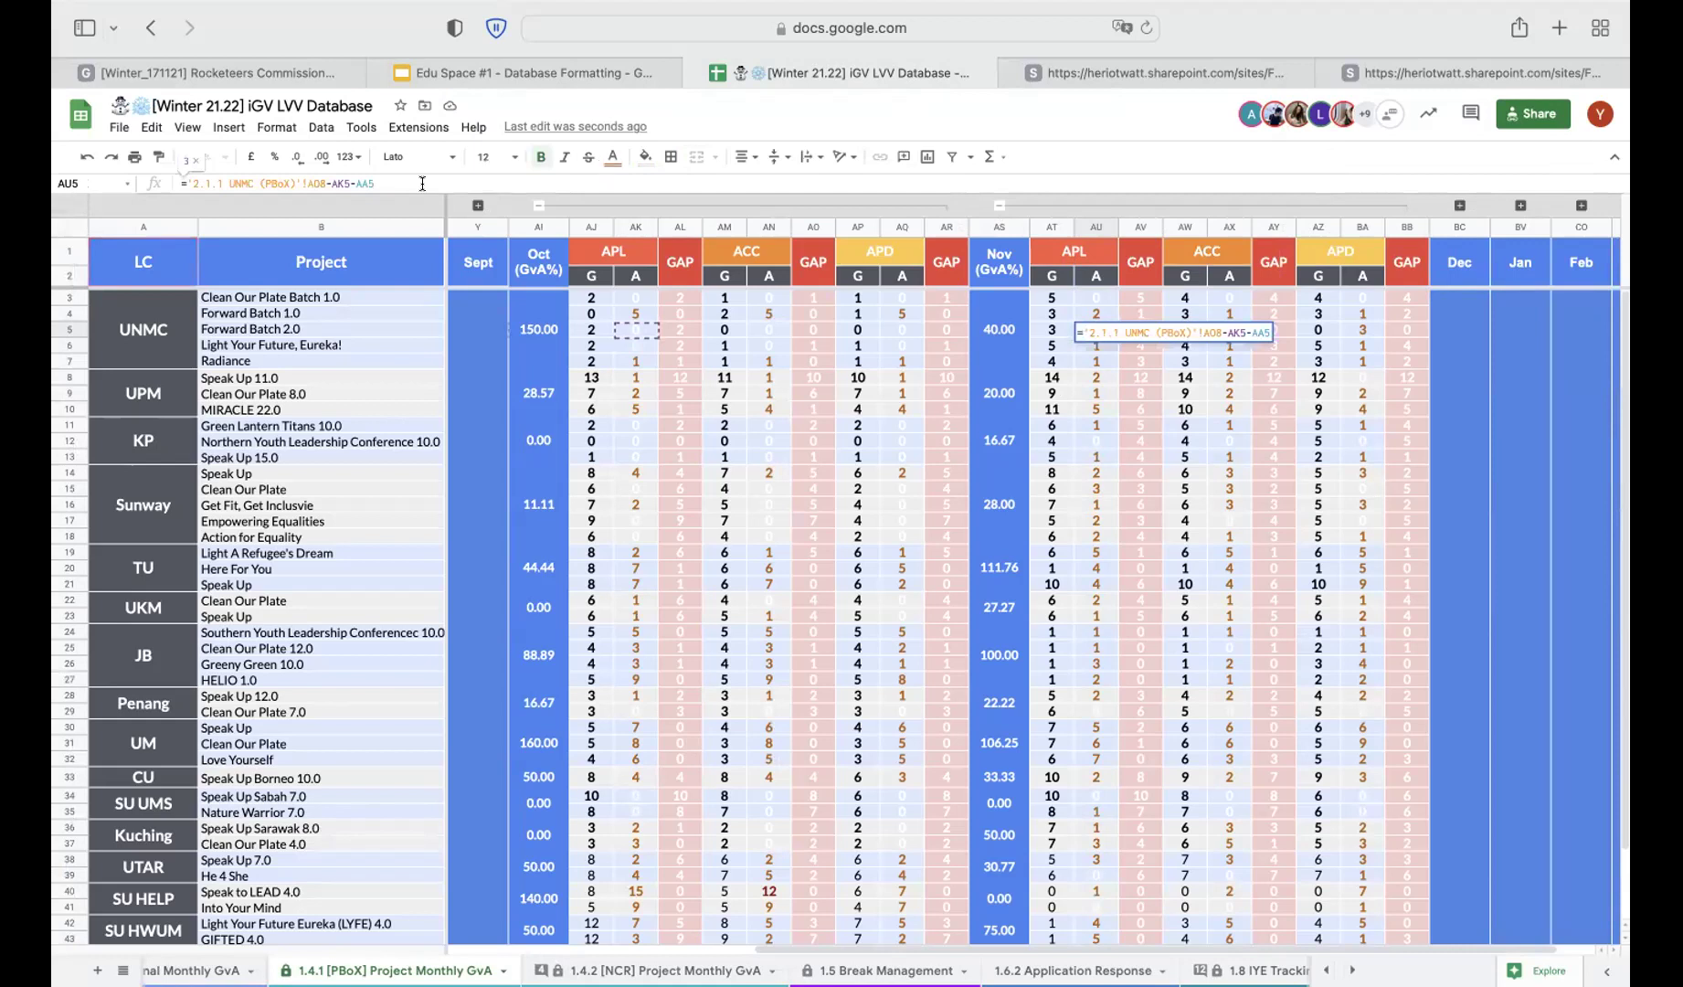
click(1053, 394)
click(1096, 346)
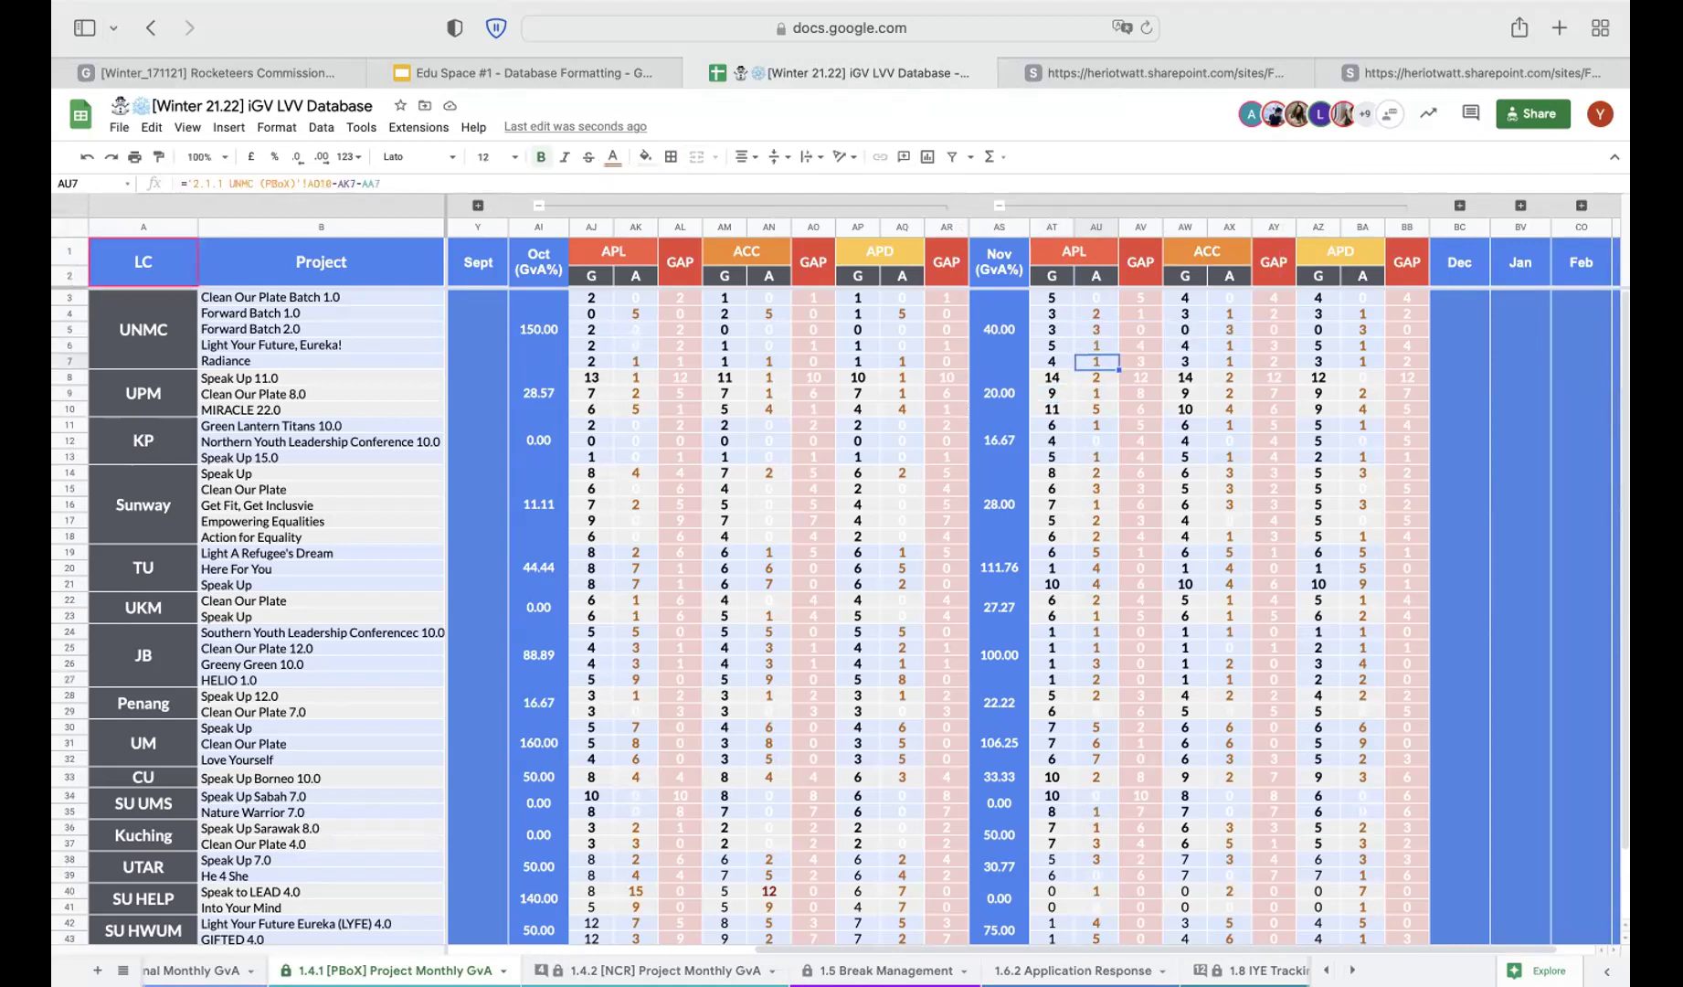
Examine the AO10 reference in the AU7 formula and the November APL Actual formulas below it, down to AU11
click(1095, 361)
click(326, 177)
key(BackSpace)
text(10)
key(Return)
key(Down)
key(Down)
key(Down)
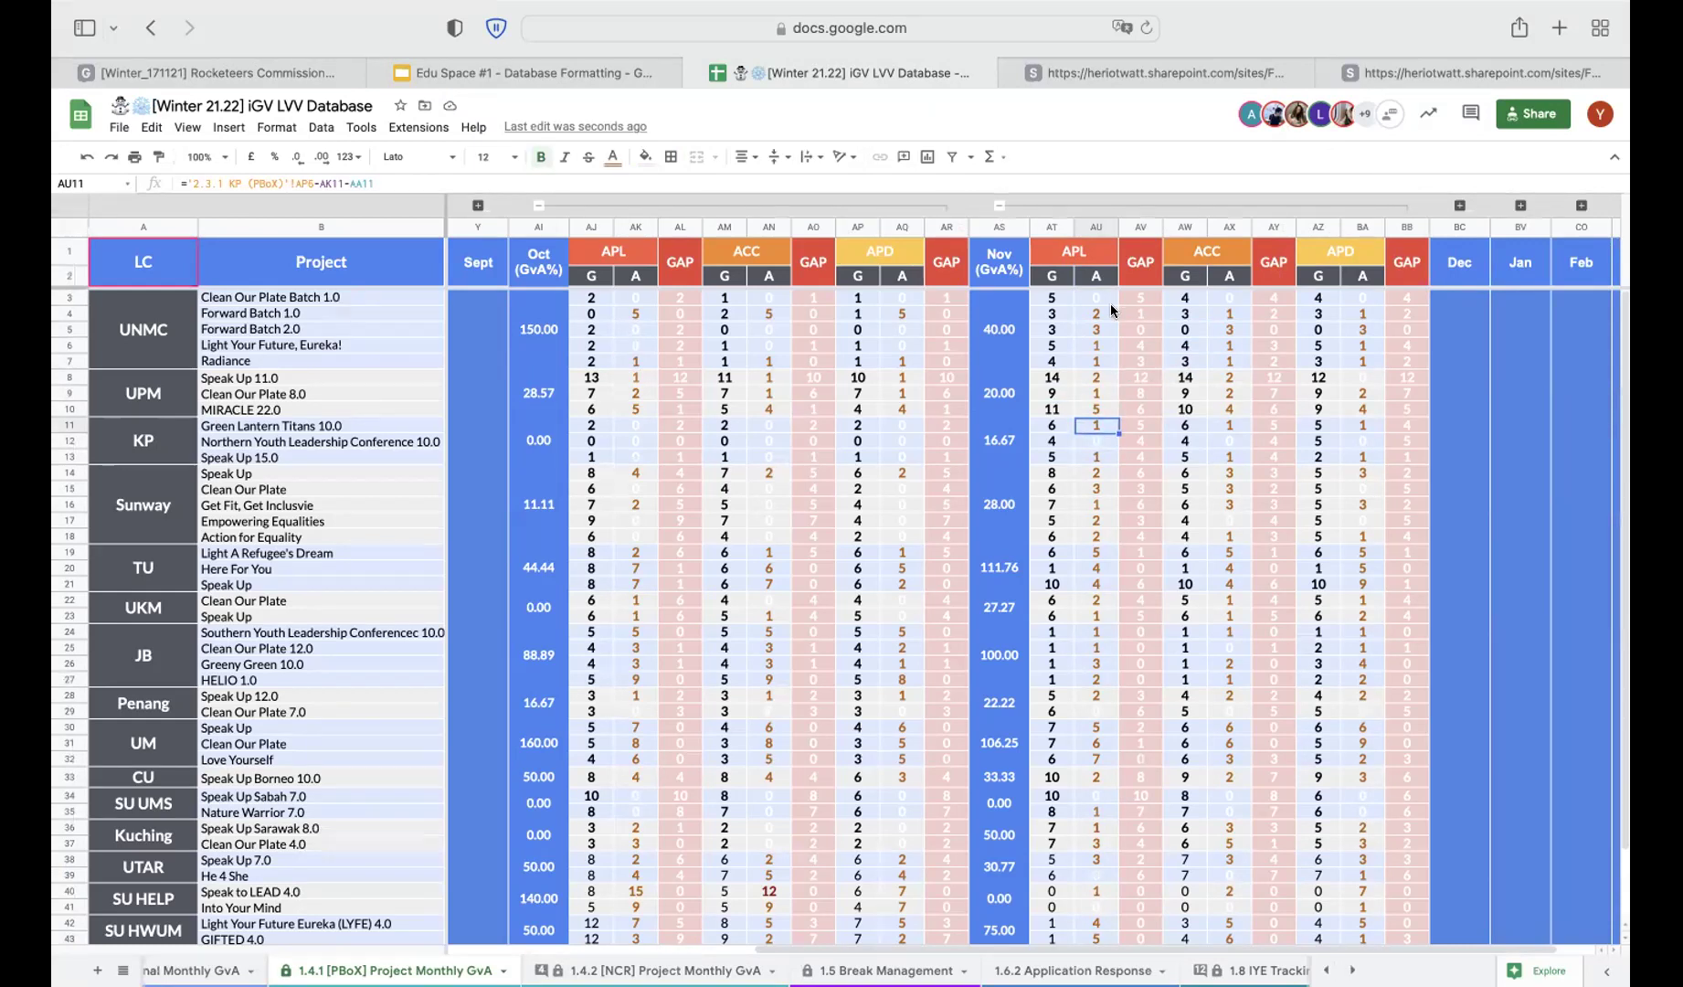
Look at cell AU4 for Forward Batch 1.0, and compare it with the LC tab table on the presentation's Math Deduction slide
click(1105, 312)
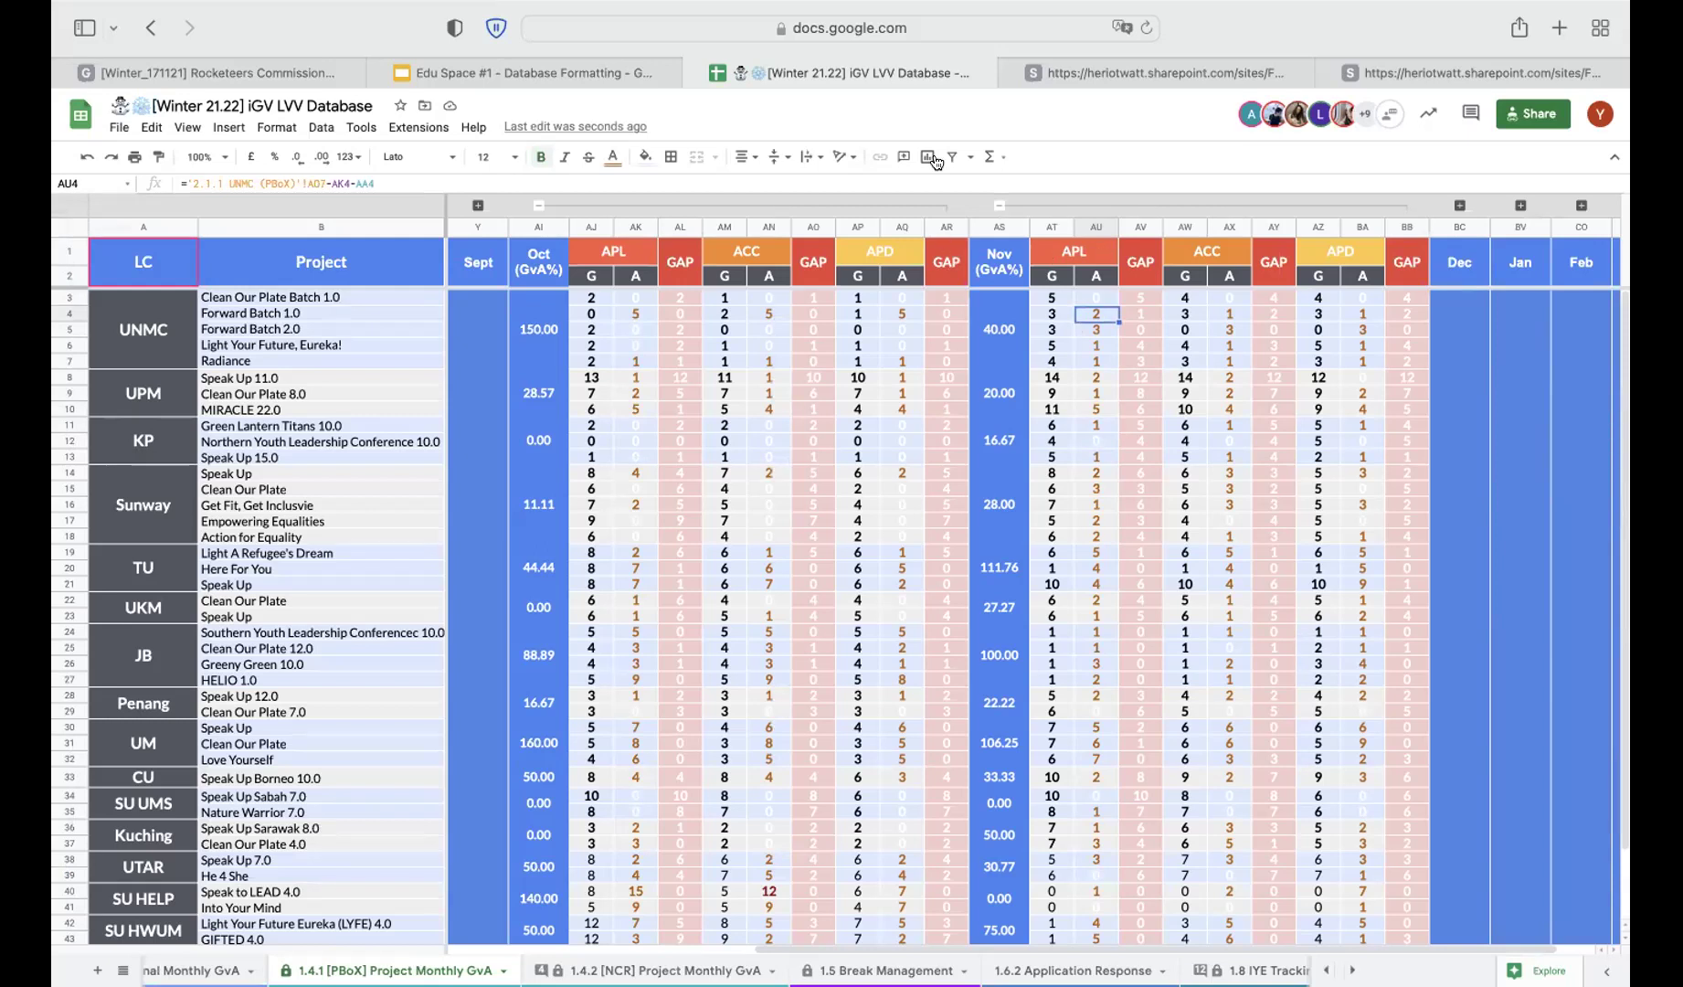
click(637, 69)
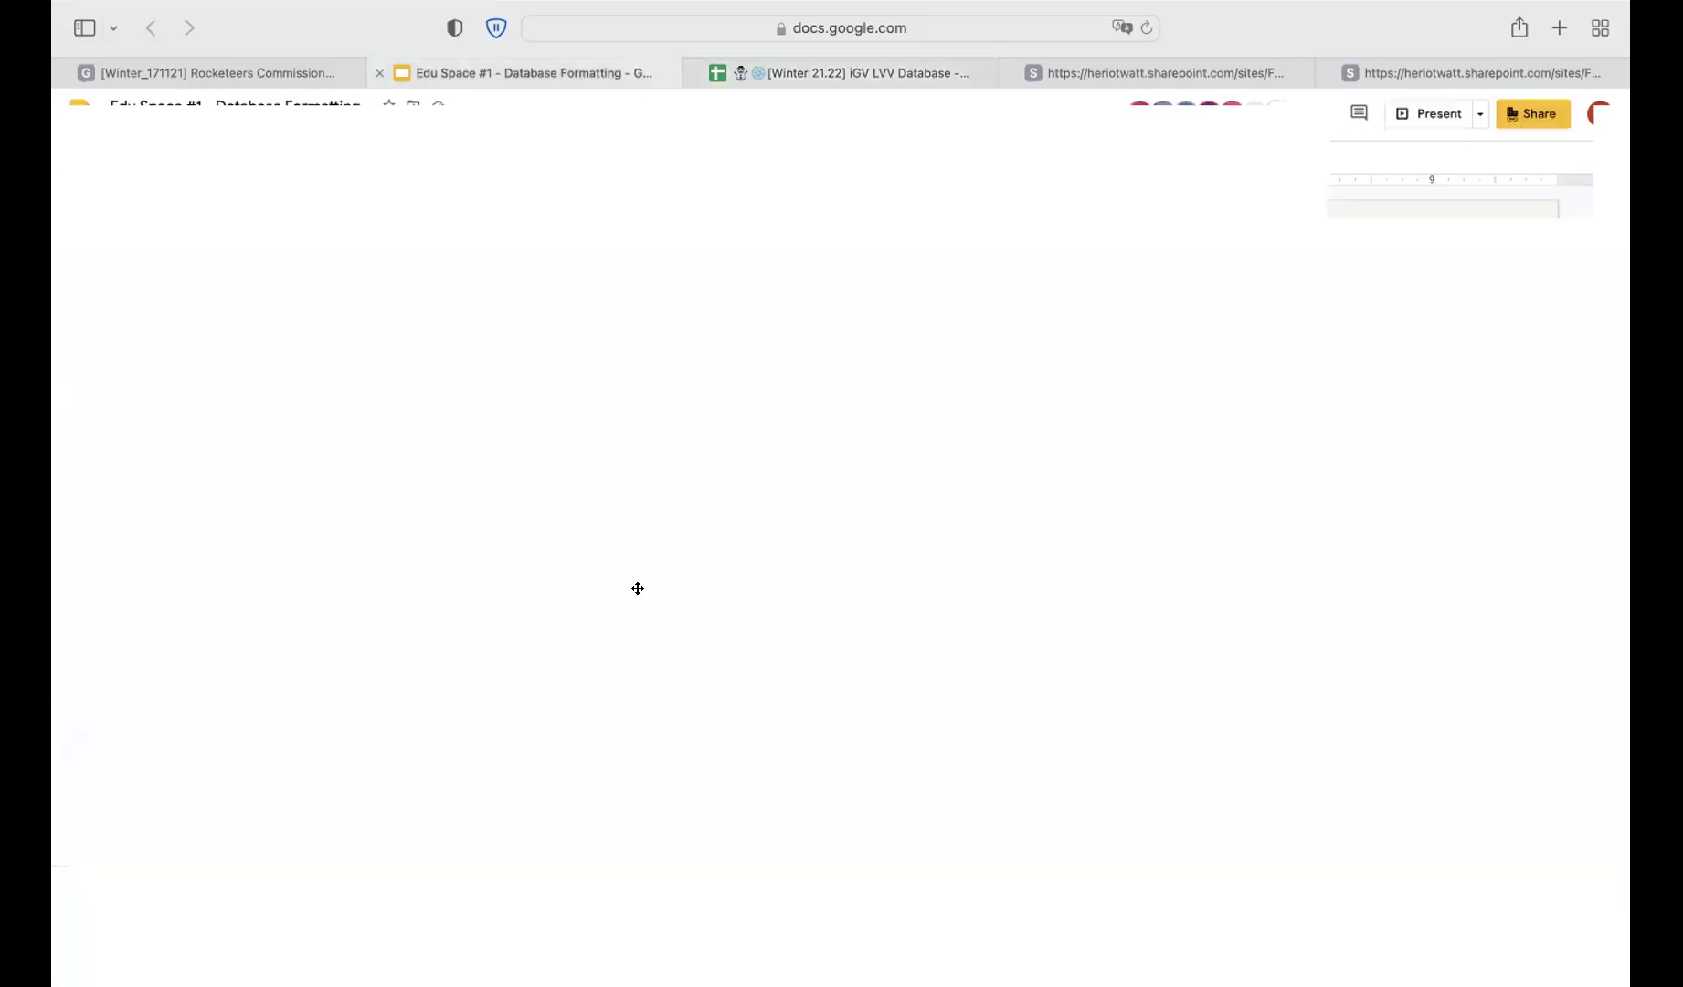
click(630, 751)
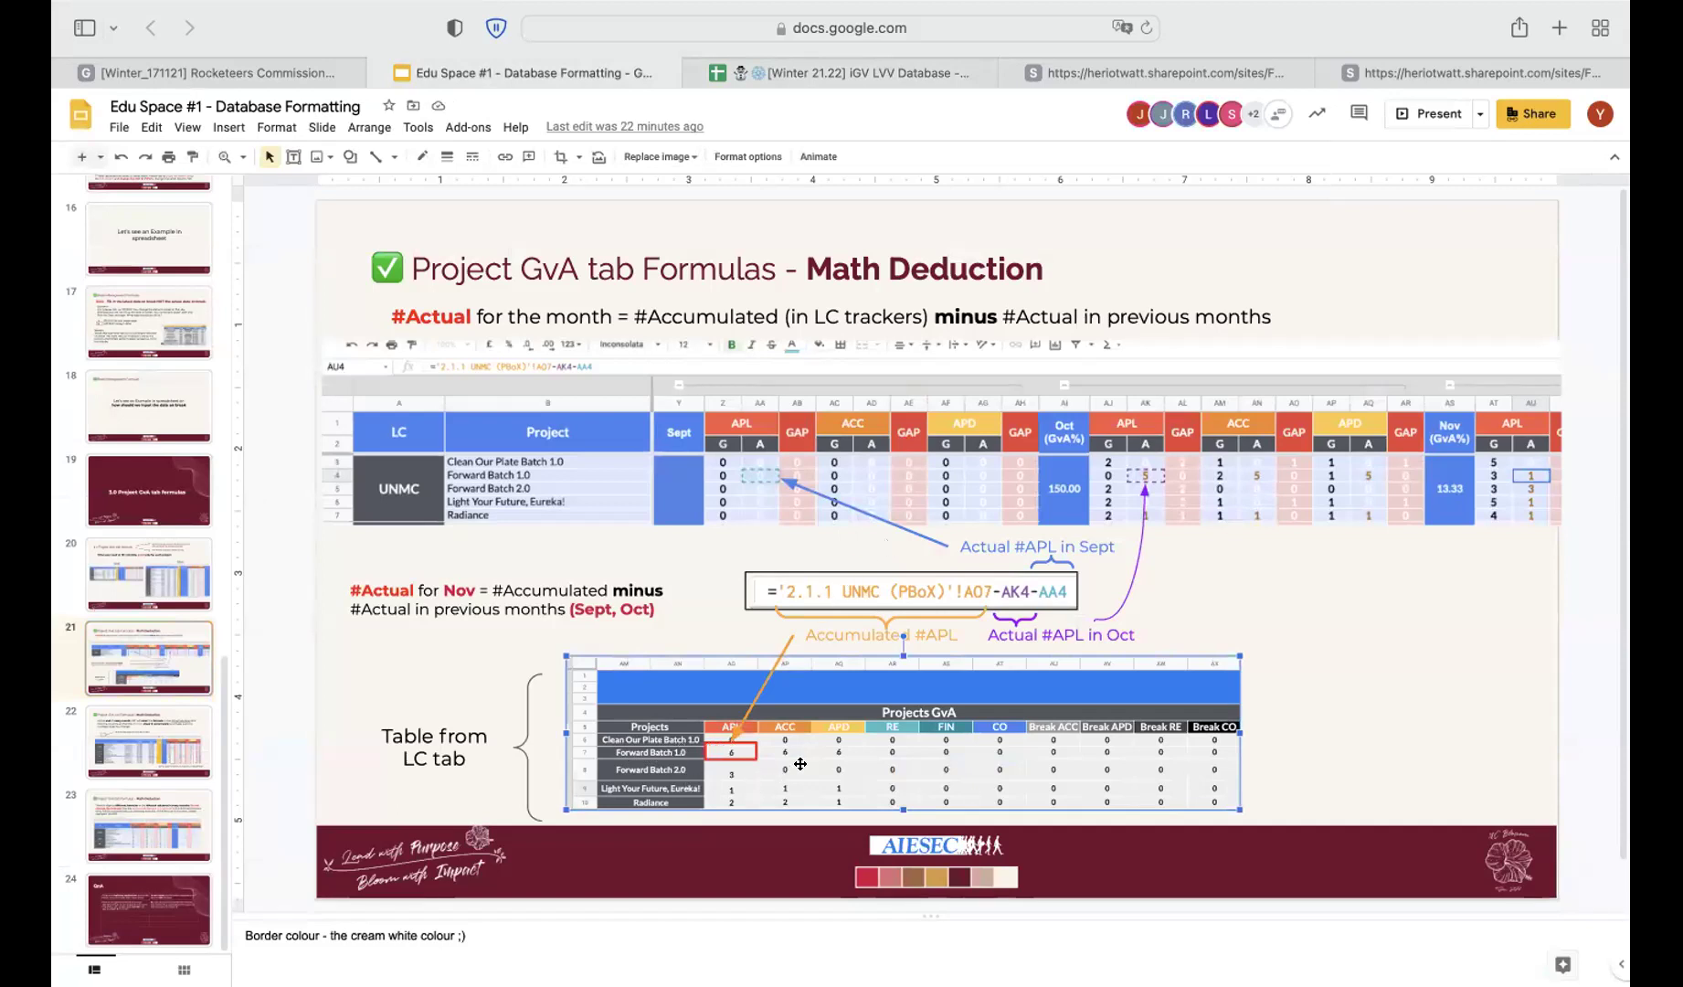
Back in the iGV LVV Database spreadsheet, expand the September columns and open the AU4 formula for editing
click(883, 74)
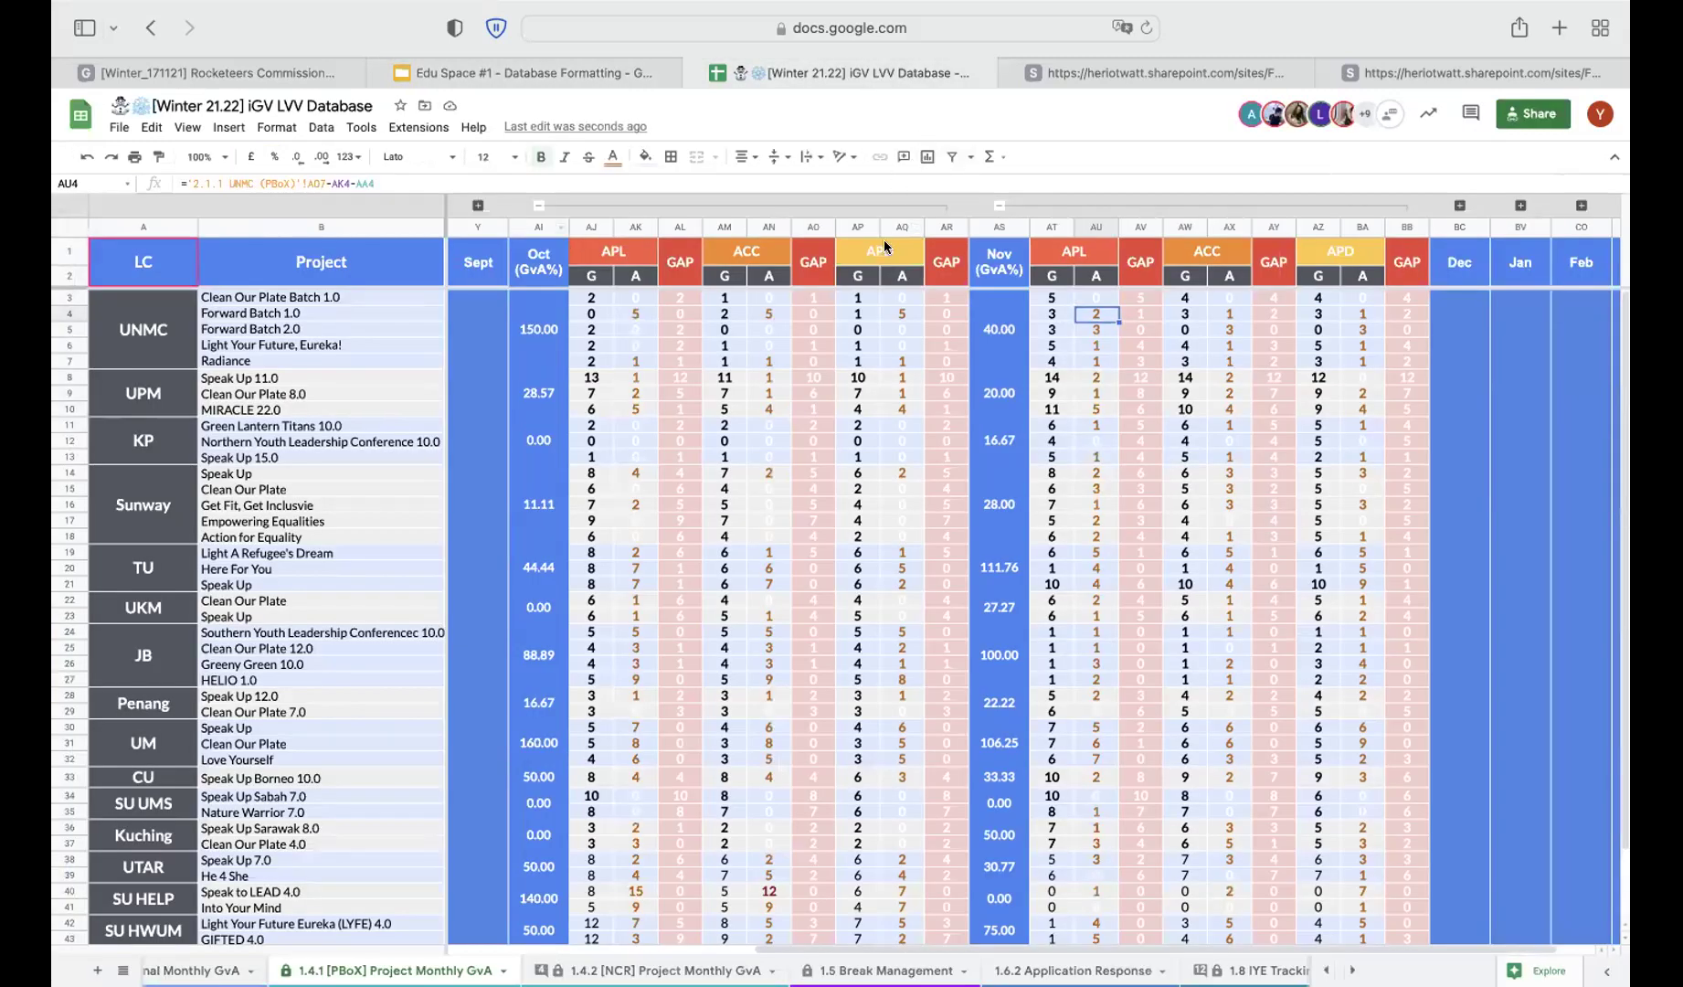
click(478, 204)
click(1492, 318)
key(Return)
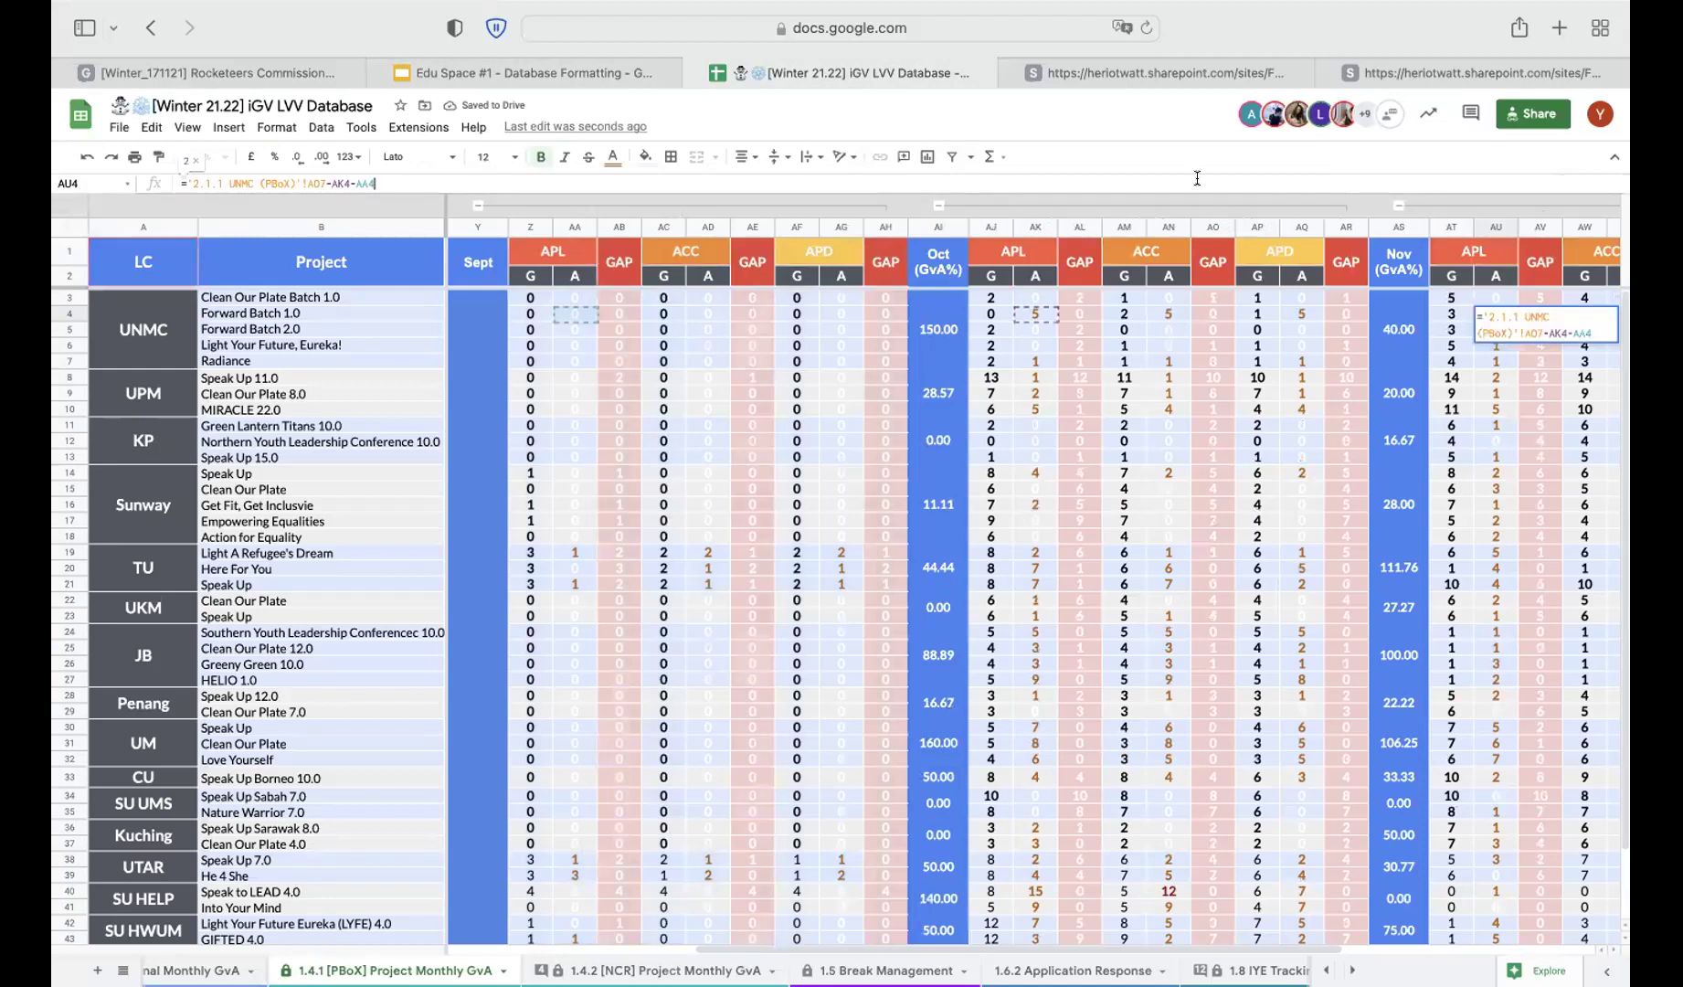
Examine the '2.1.1 UNMC (PBoX)'!AO7 and AK4 references in the AU4 formula, and leave the formula as it is
drag(329, 178, 189, 180)
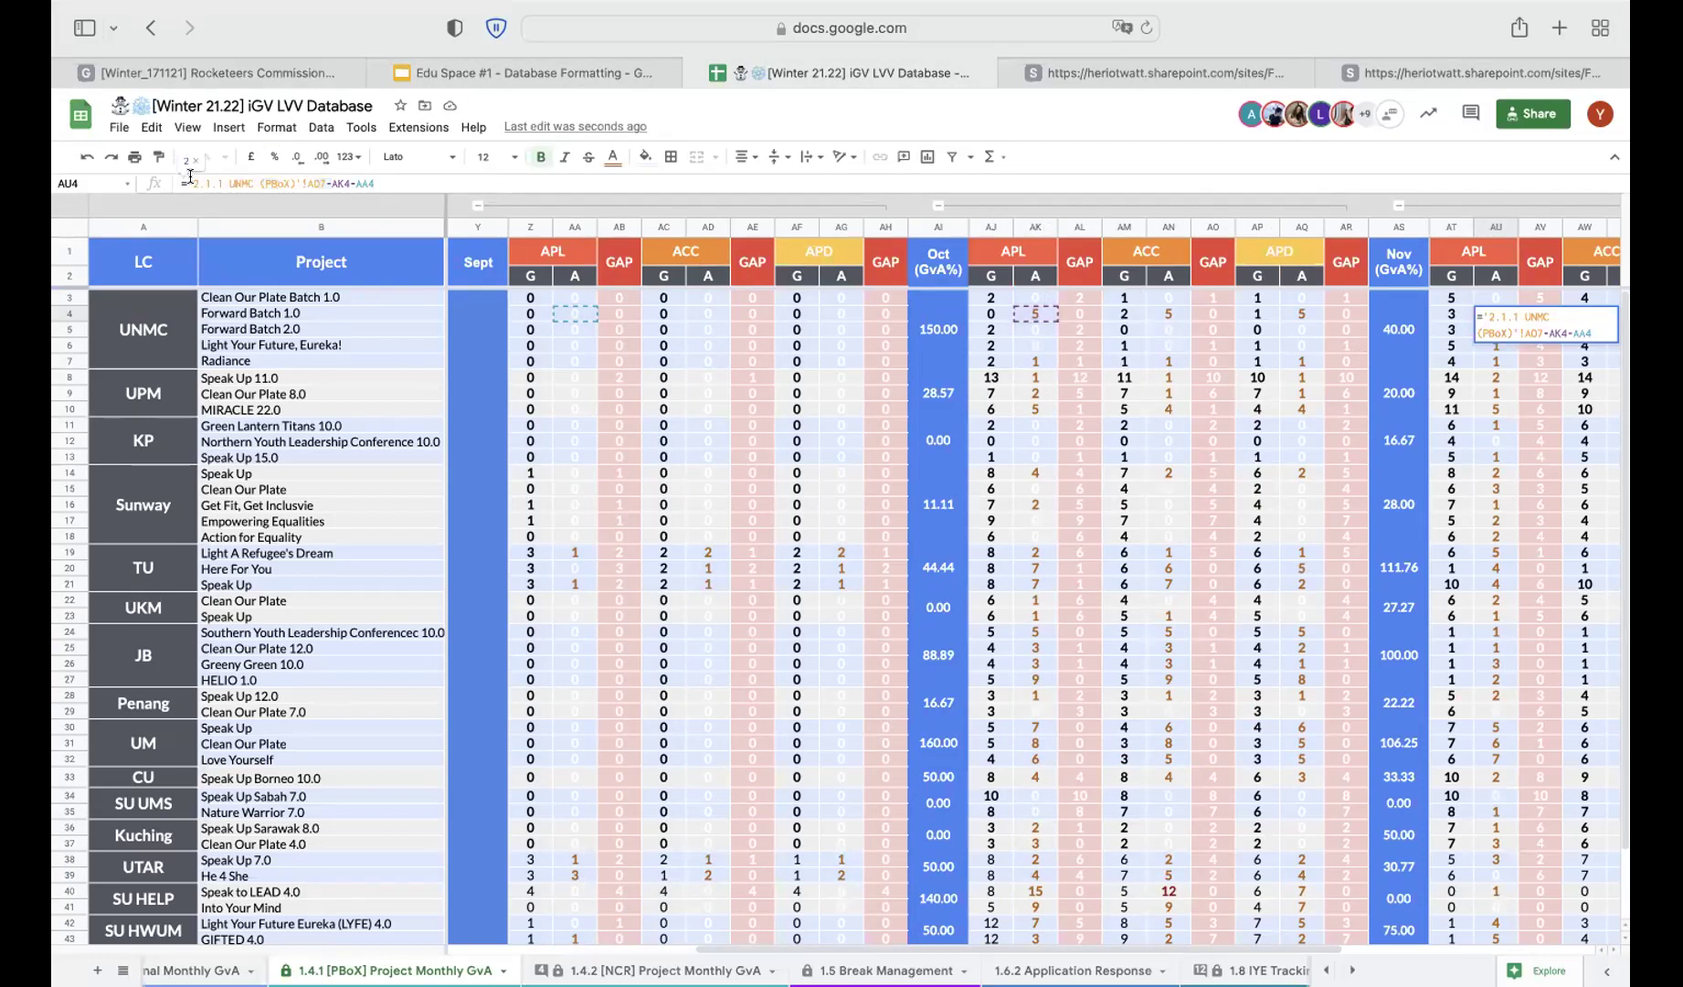
click(315, 179)
drag(324, 179, 183, 179)
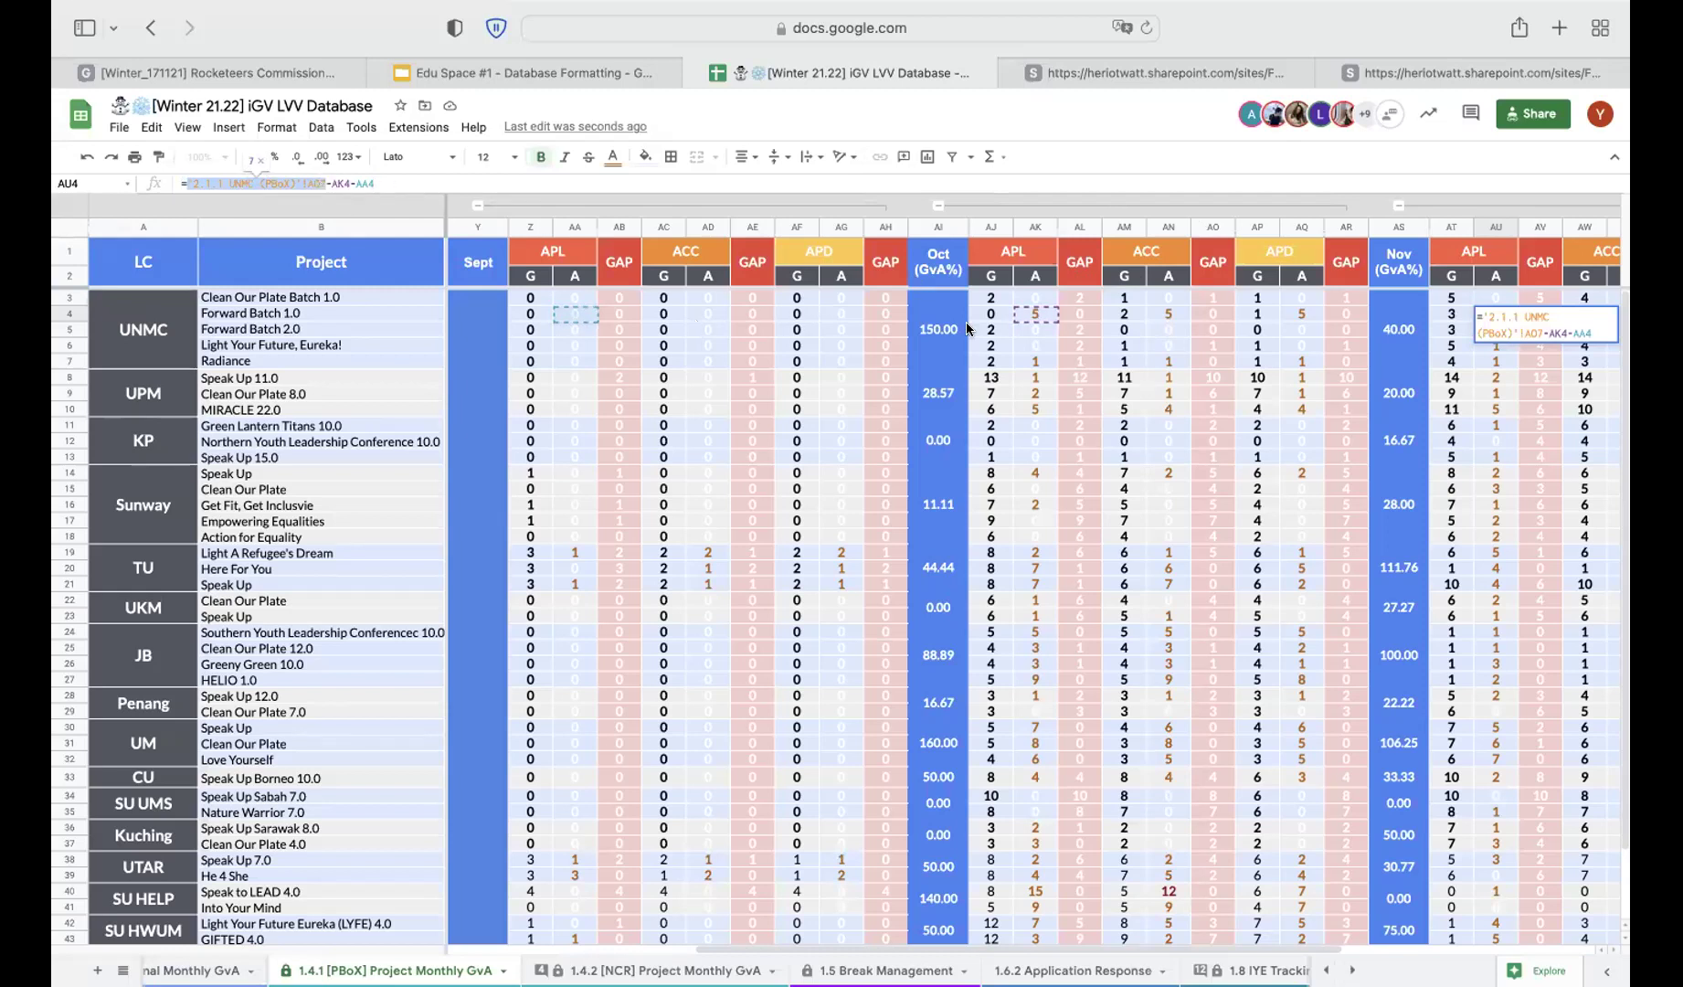
click(1028, 320)
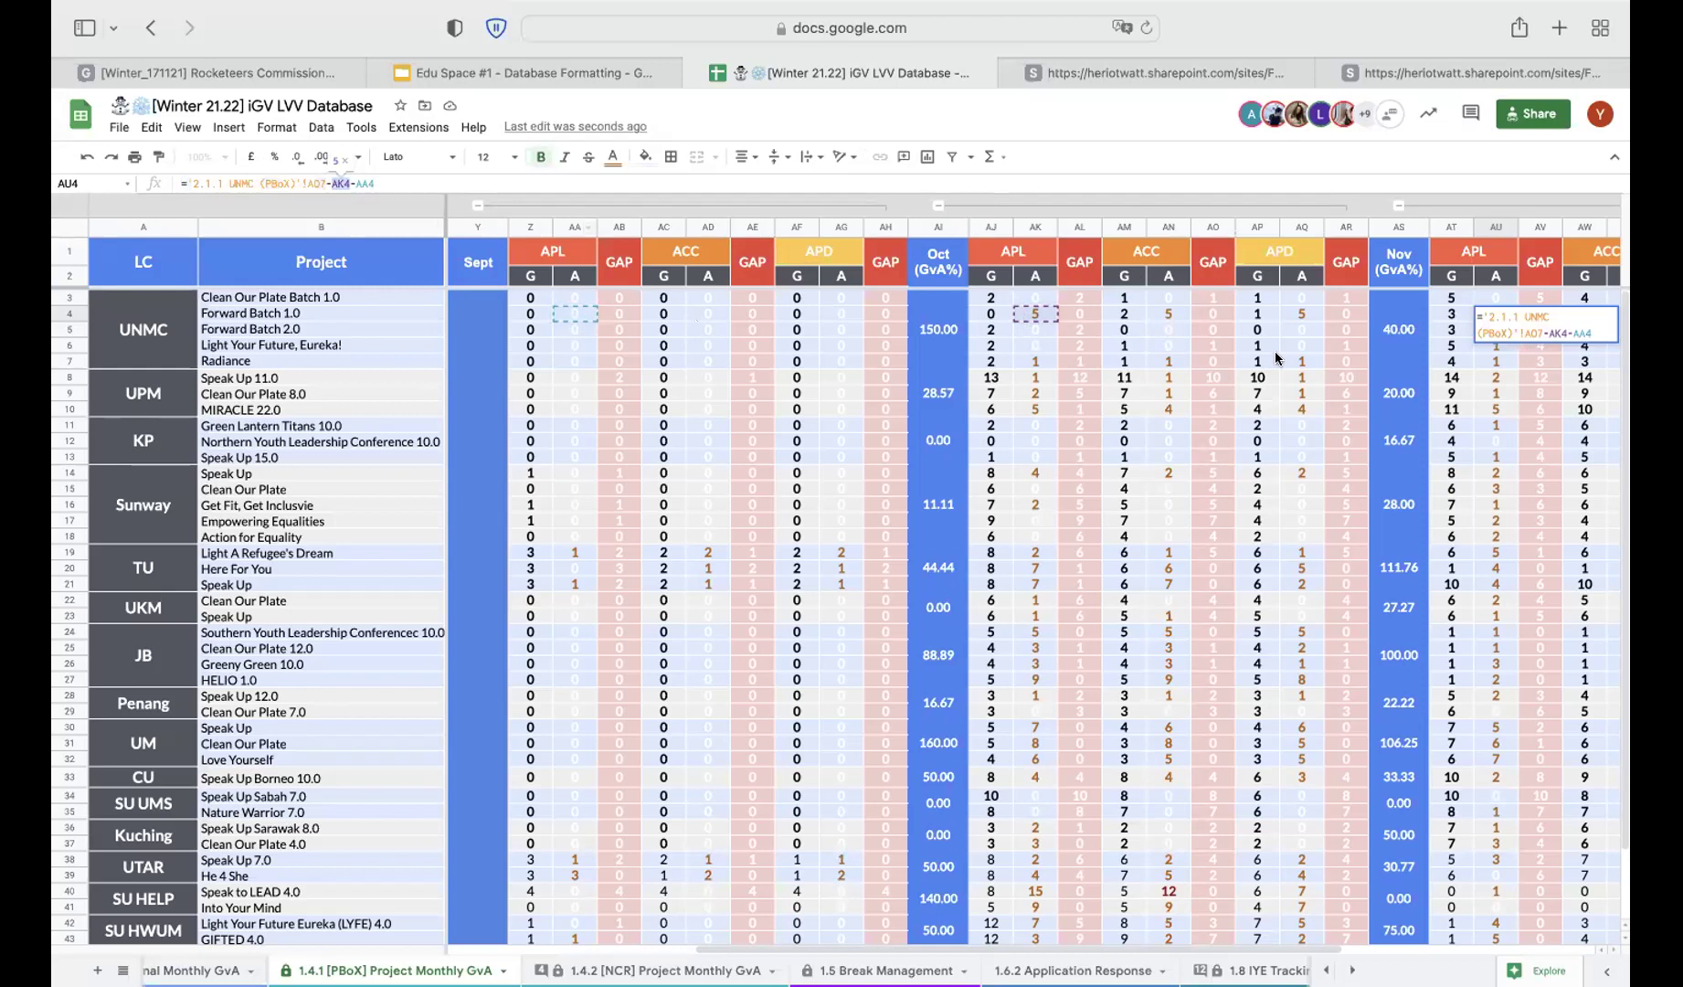
key(Return)
Go through the November APL Actual formulas from AU4 down to AU11 and highlight the range AU4:AU26
scroll(1251, 339, right, 5)
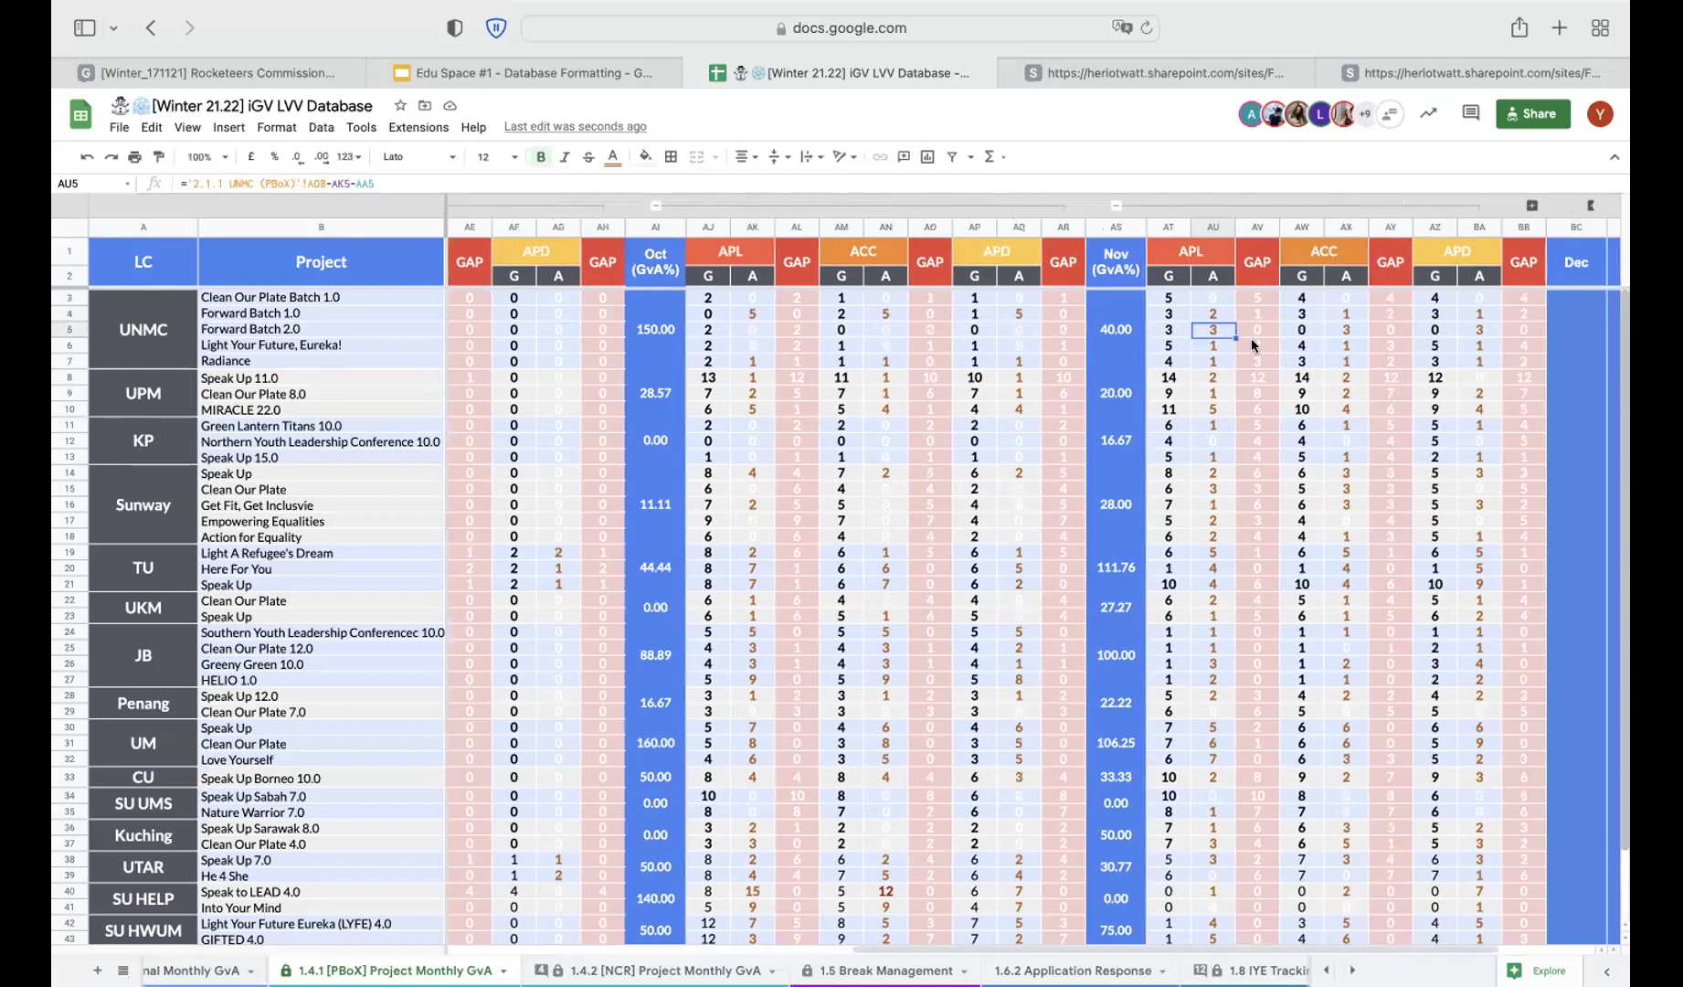
click(1179, 314)
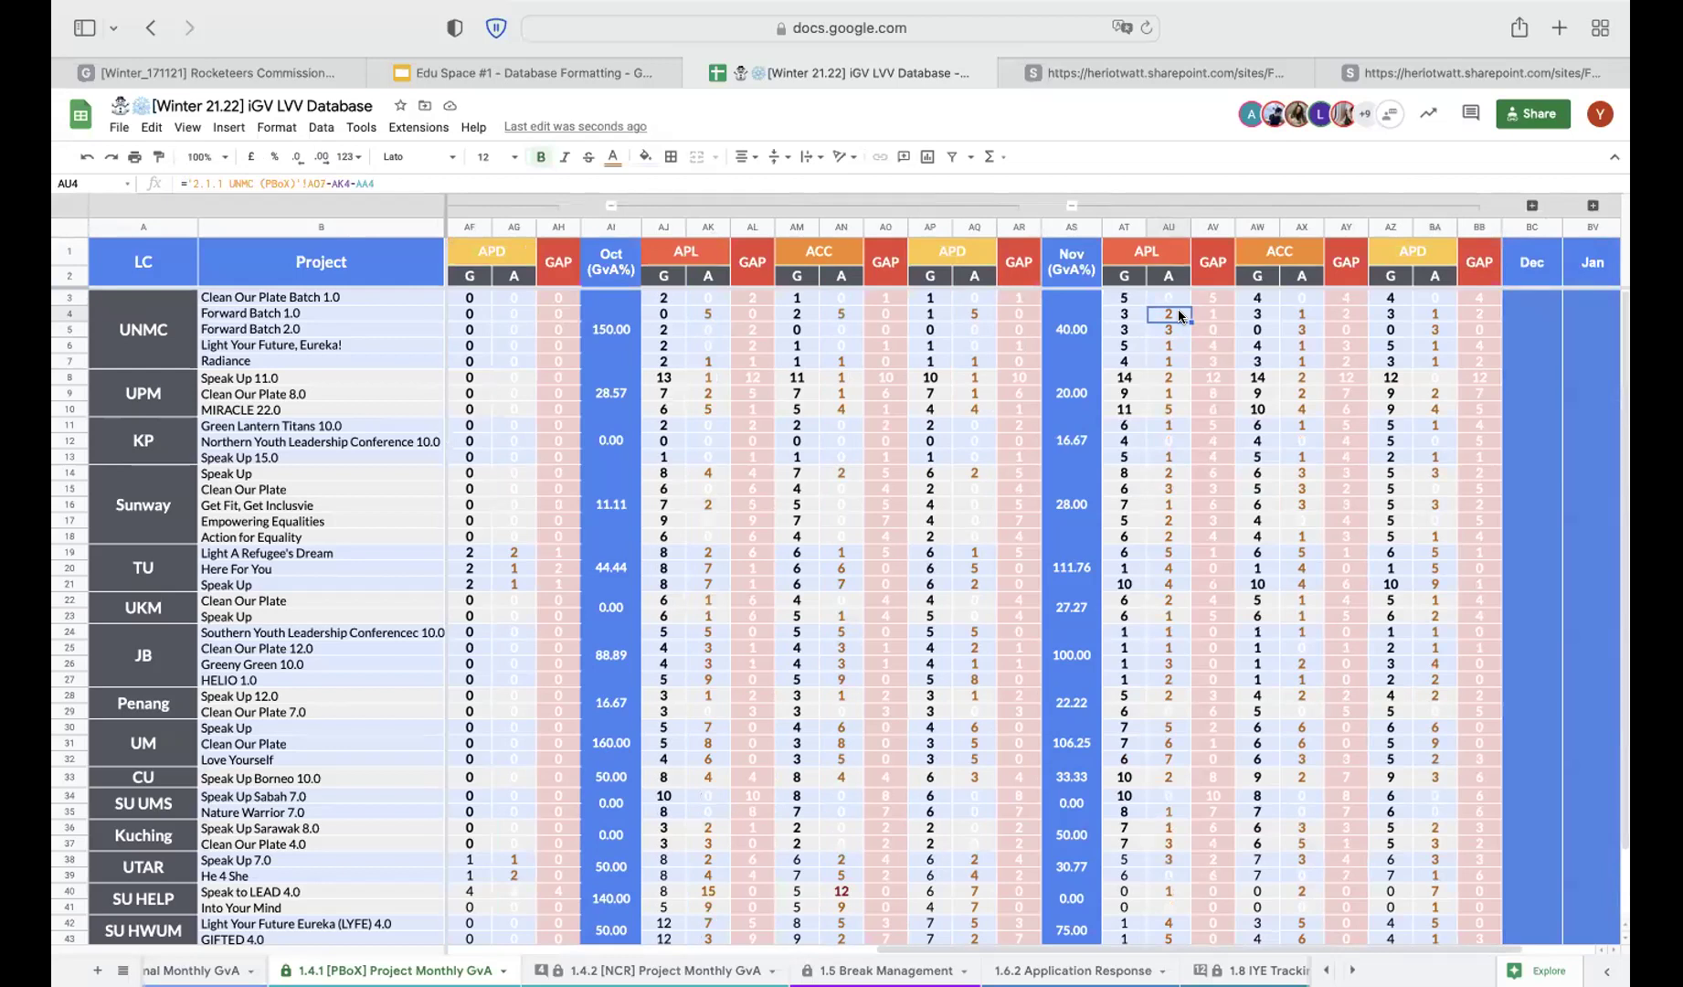
key(Down)
key(Down)
key(Down)
key(Down)
key(Down)
key(Down)
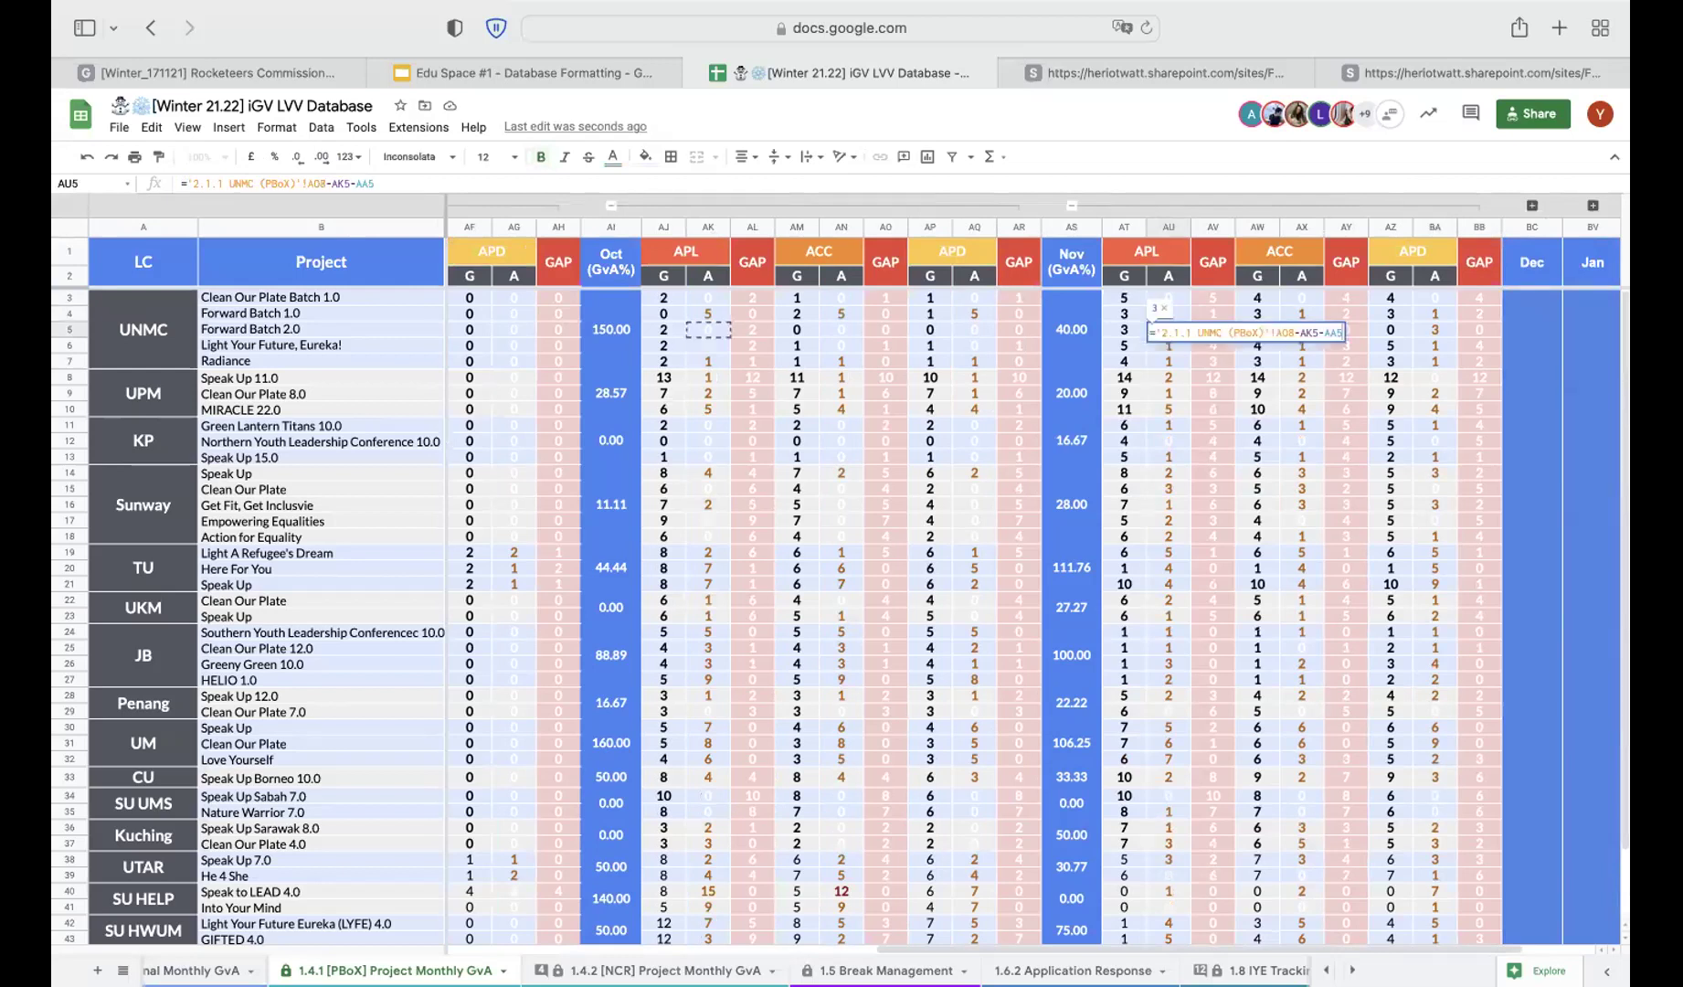
key(Down)
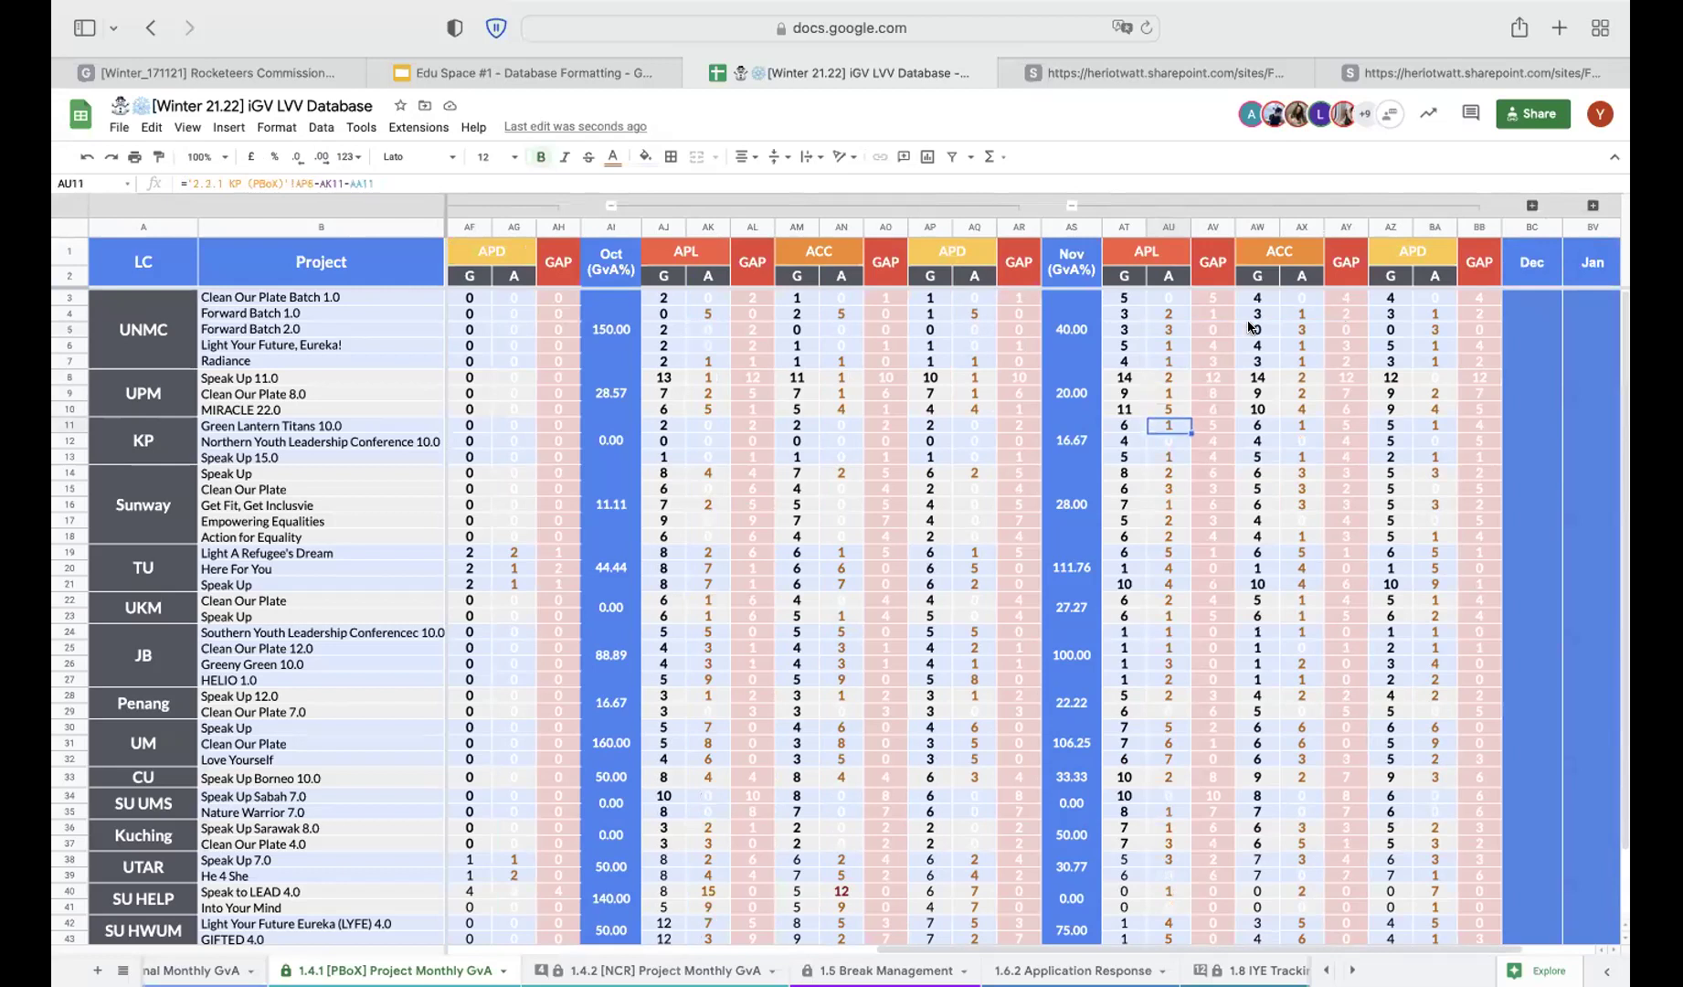
shift+click(1176, 660)
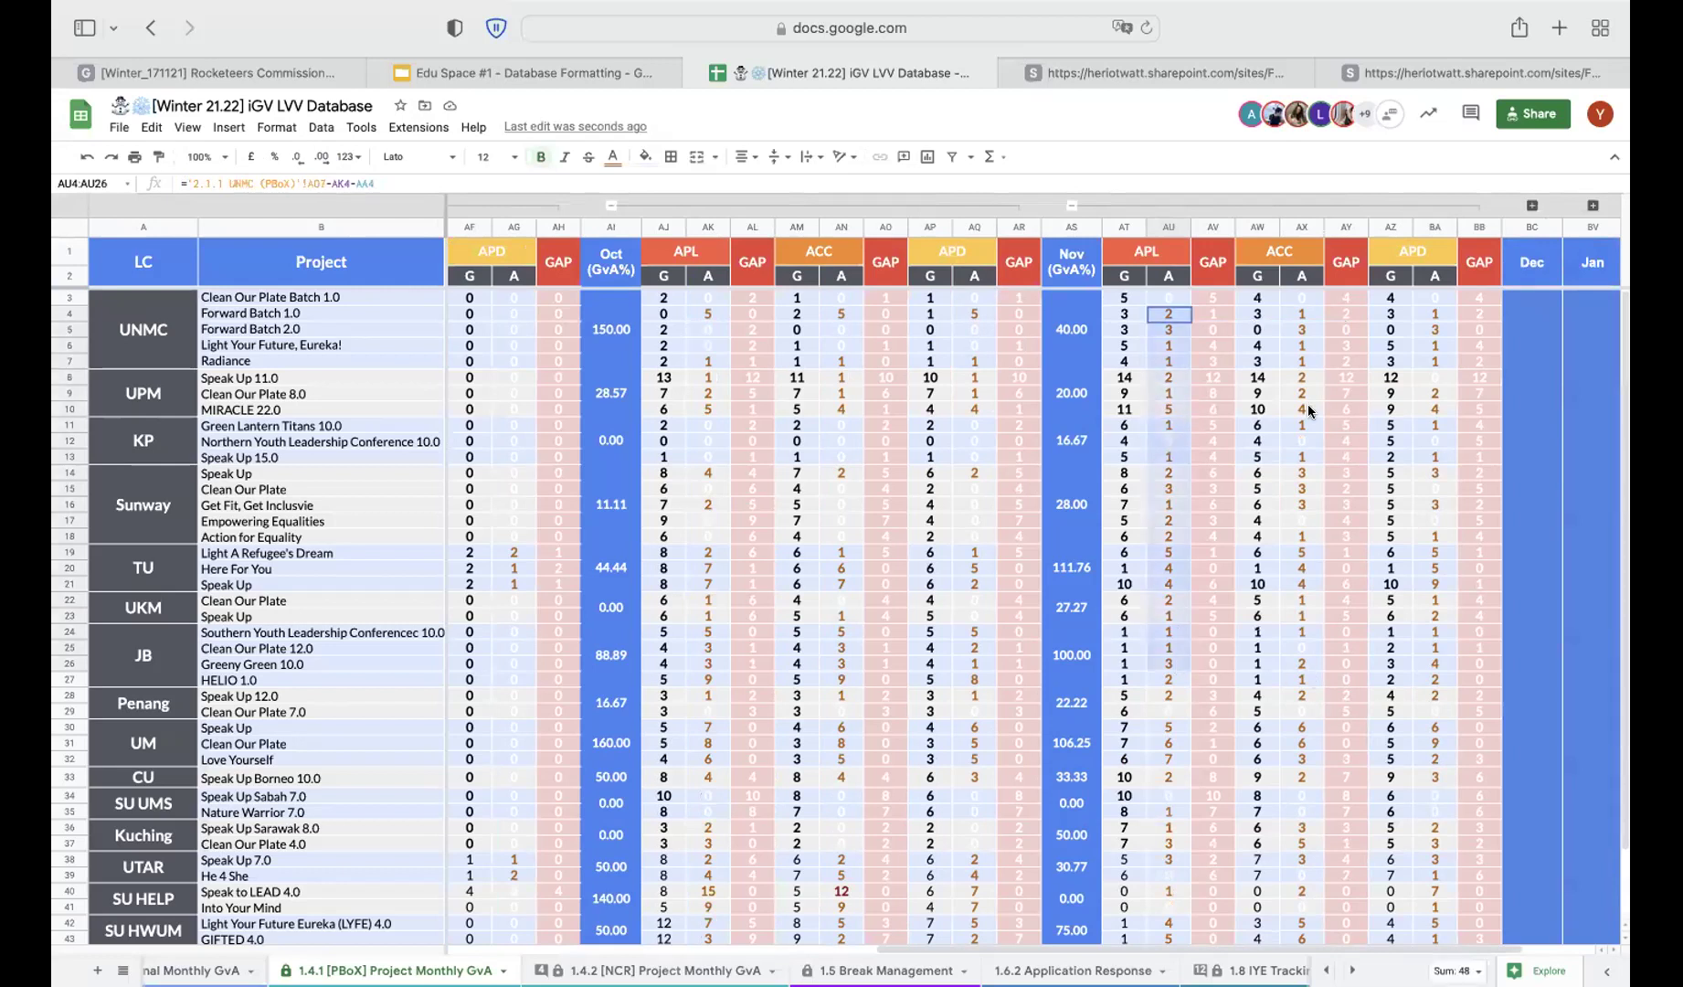
Check the November APD Actual formula in BA12, expand the December columns, and inspect their Actual formulas in BK10 and BN9
click(1422, 444)
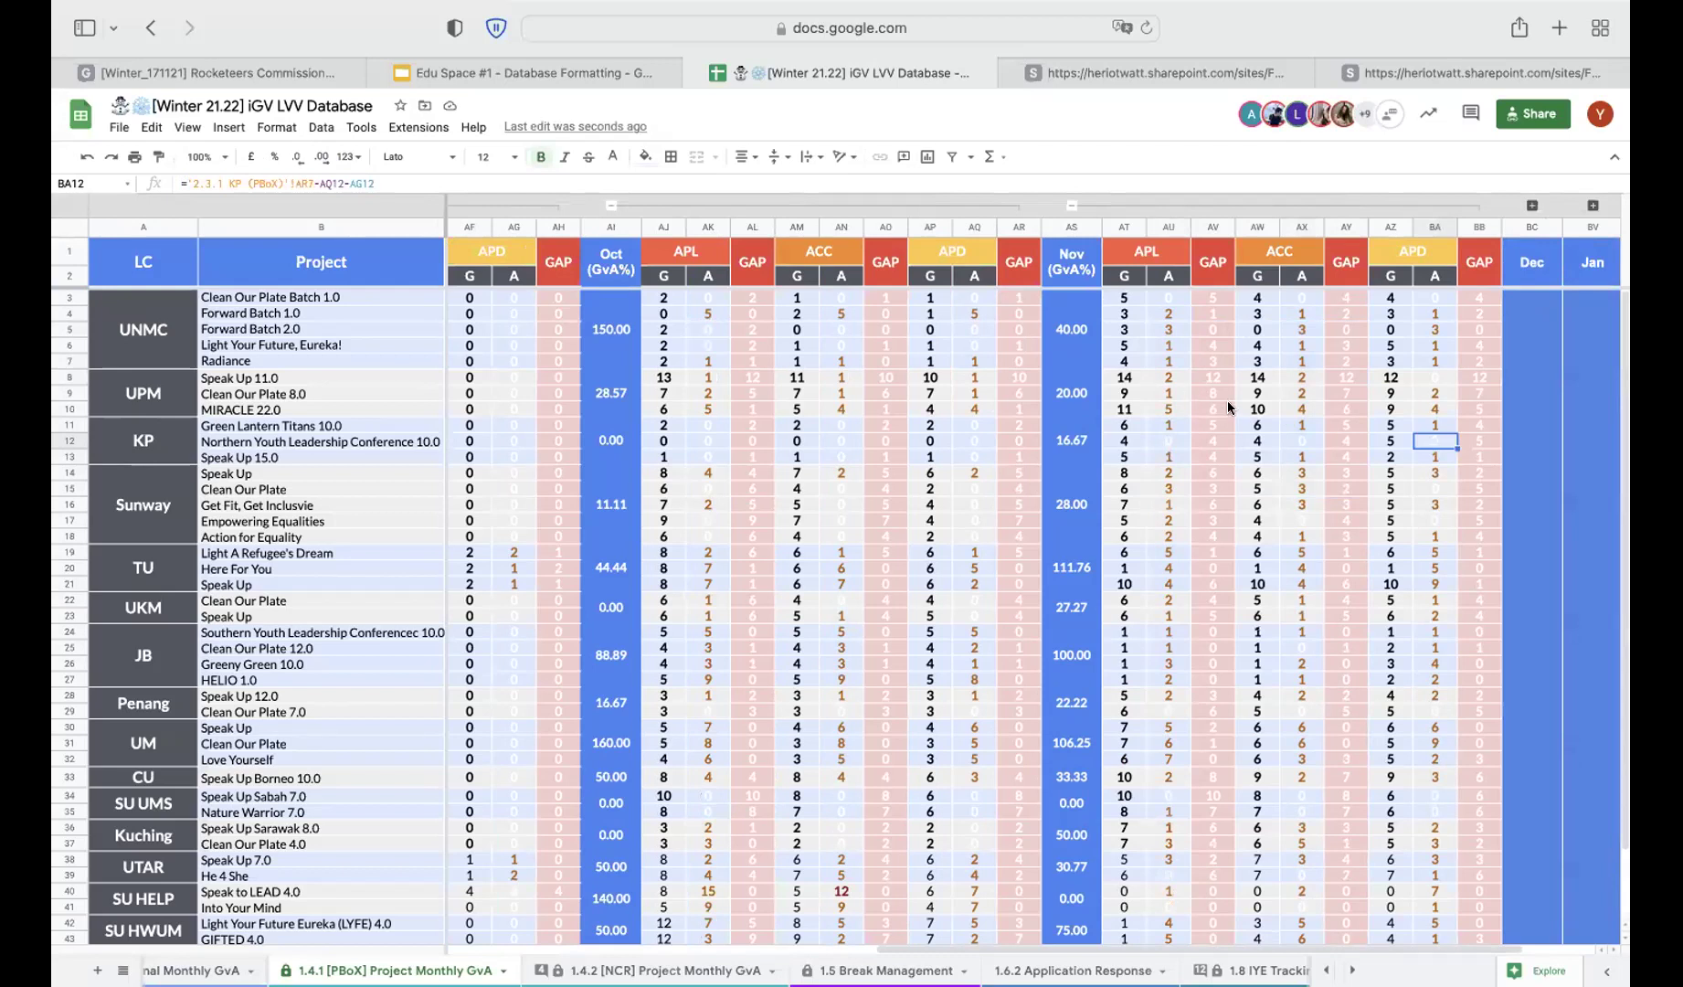
scroll(1228, 400, right, 3)
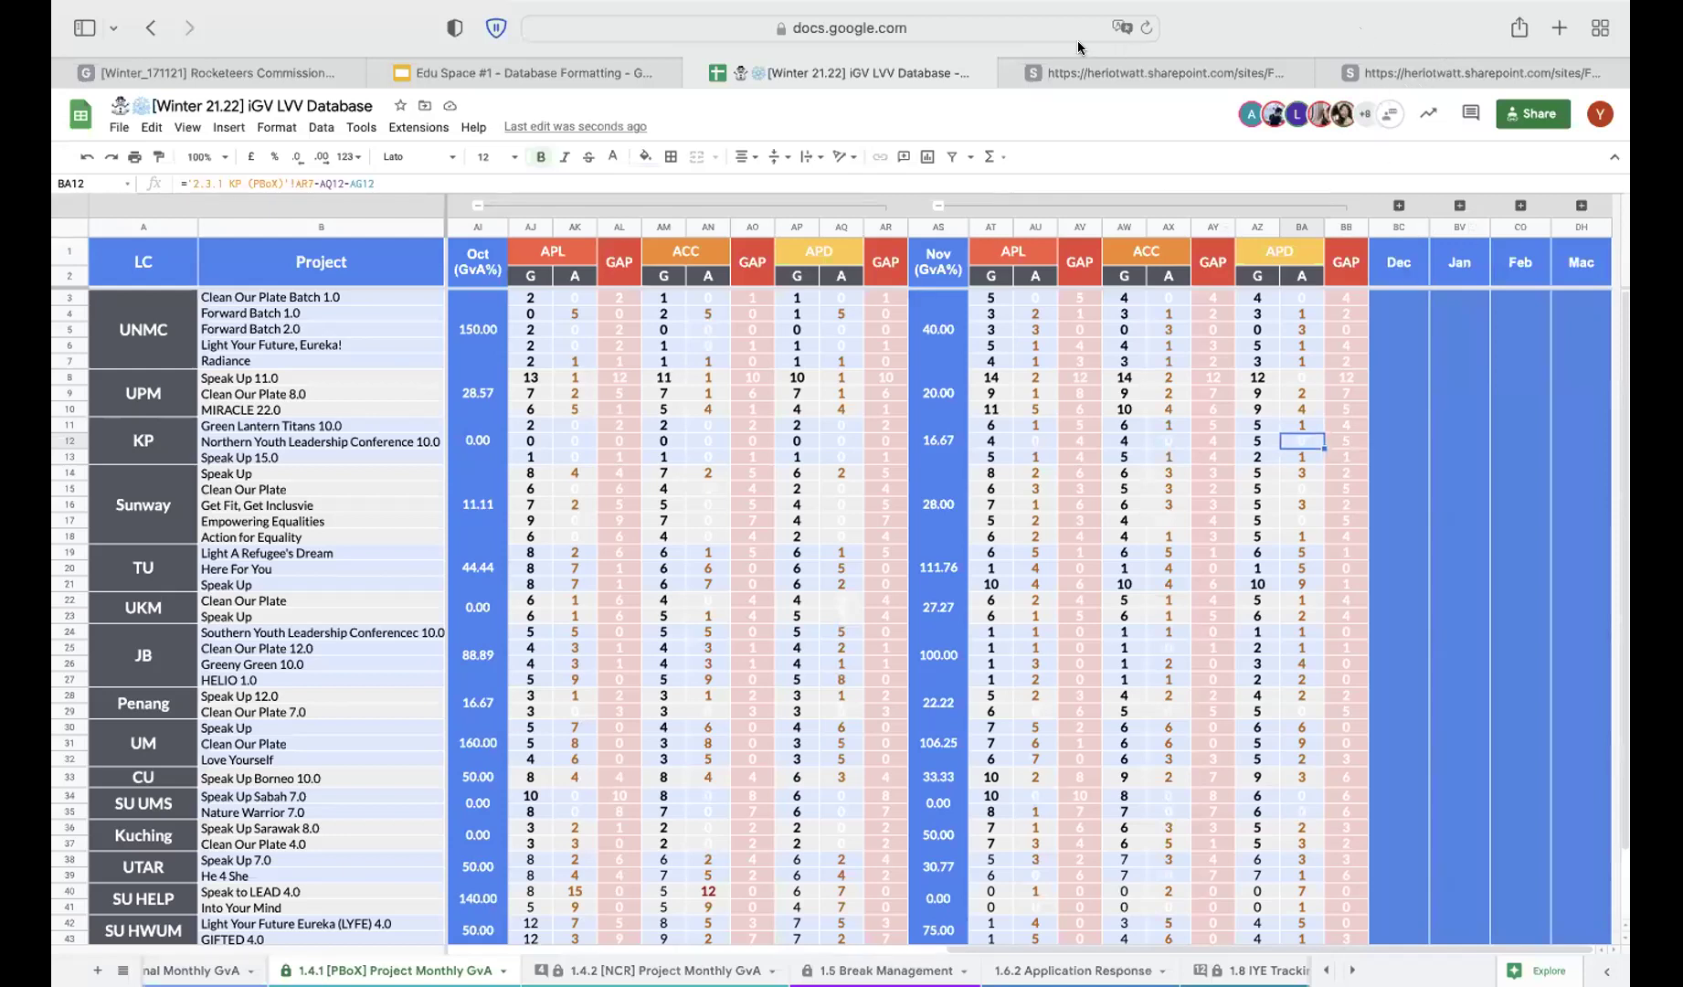
click(1398, 206)
scroll(734, 429, right, 8)
click(785, 390)
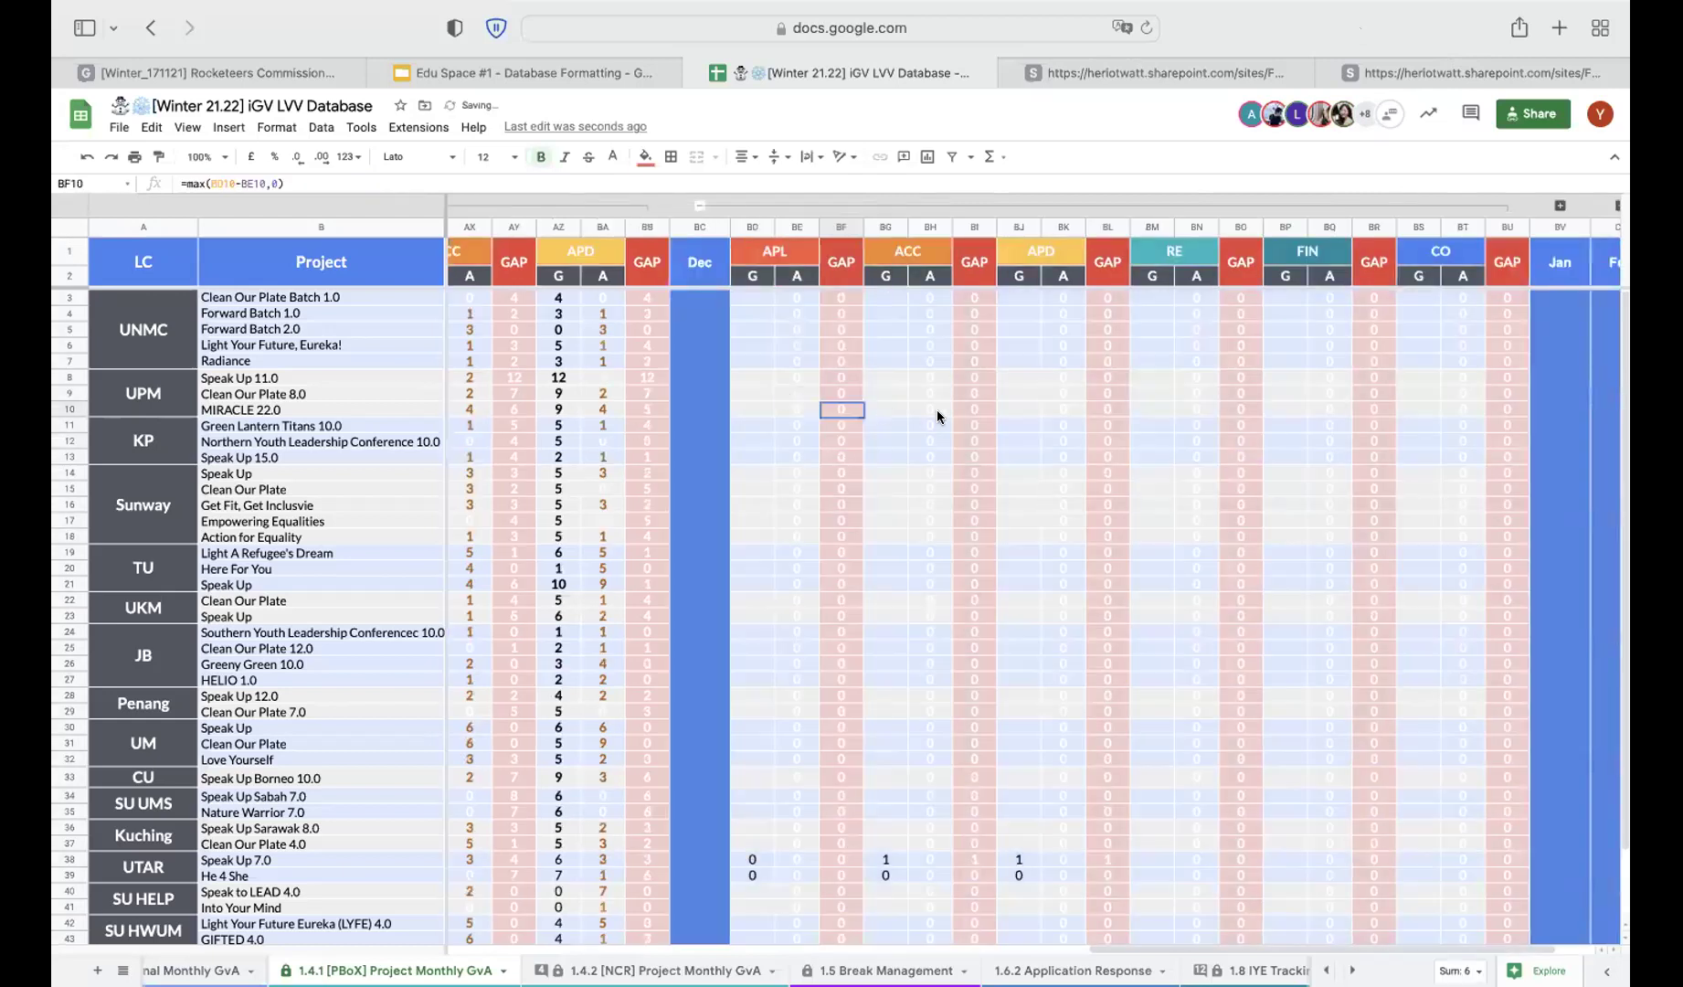
click(1060, 413)
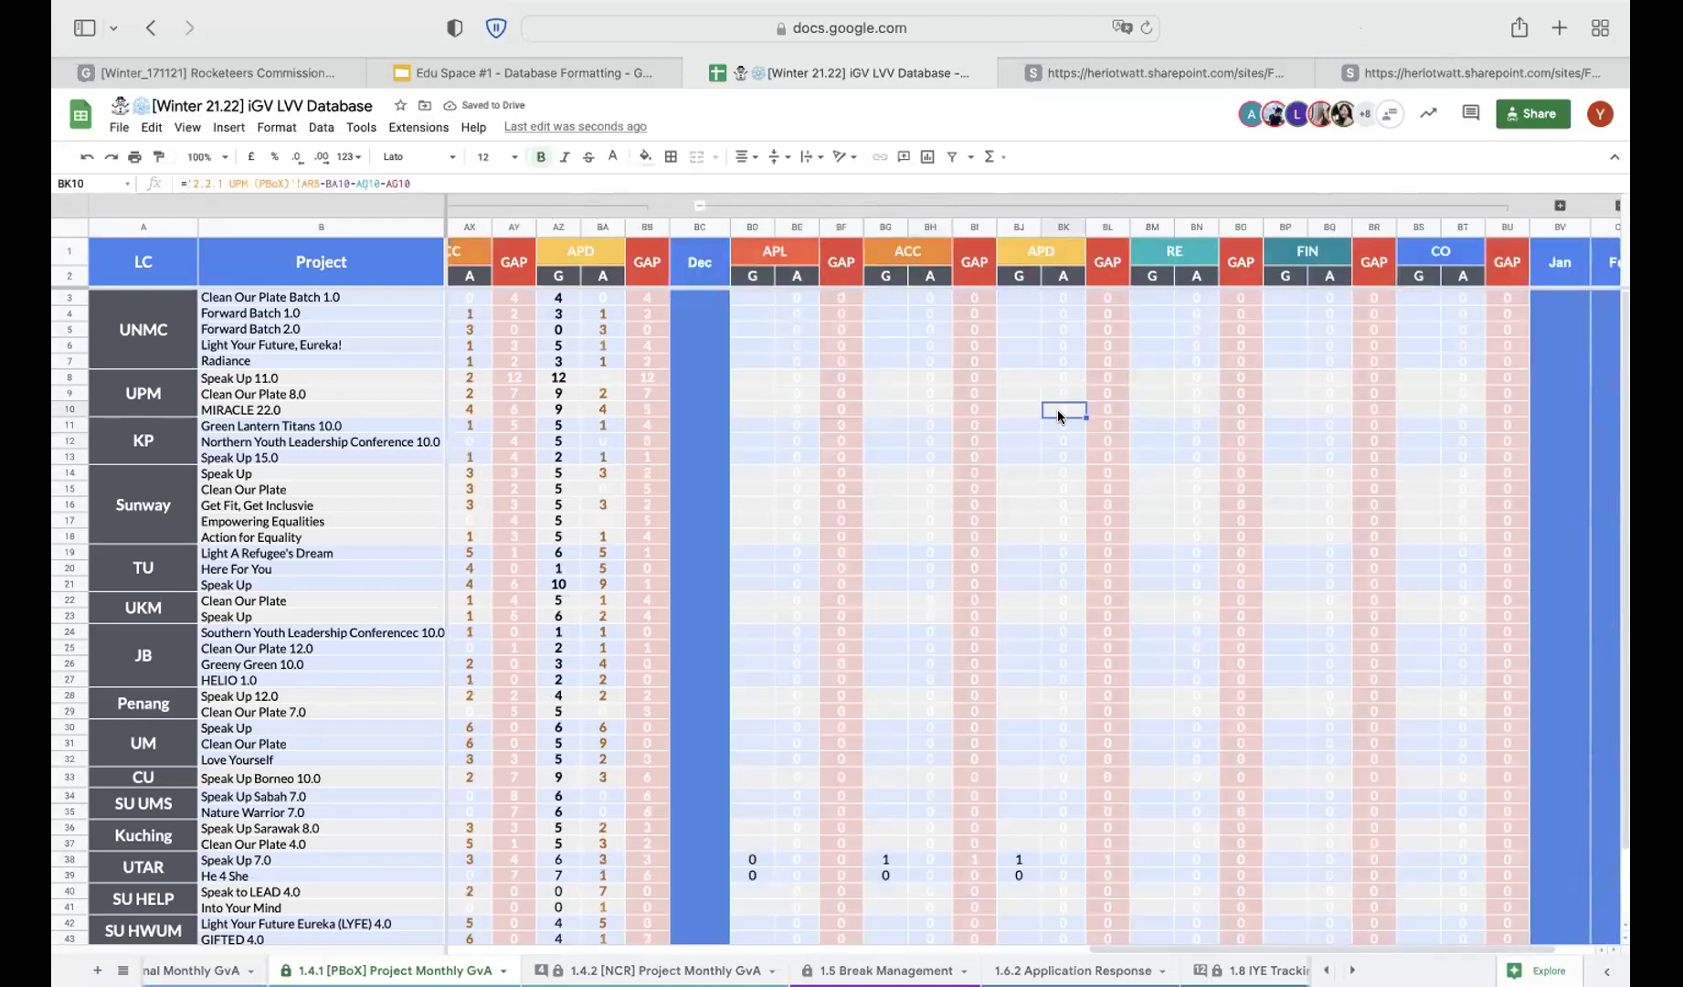
click(1167, 393)
key(Right)
Switch to the Edu Space #1 presentation, select the formula box on the Math Deduction slide, and show slide 22 about clearing formulas monthly
scroll(800, 477, left, 6)
scroll(588, 426, left, 8)
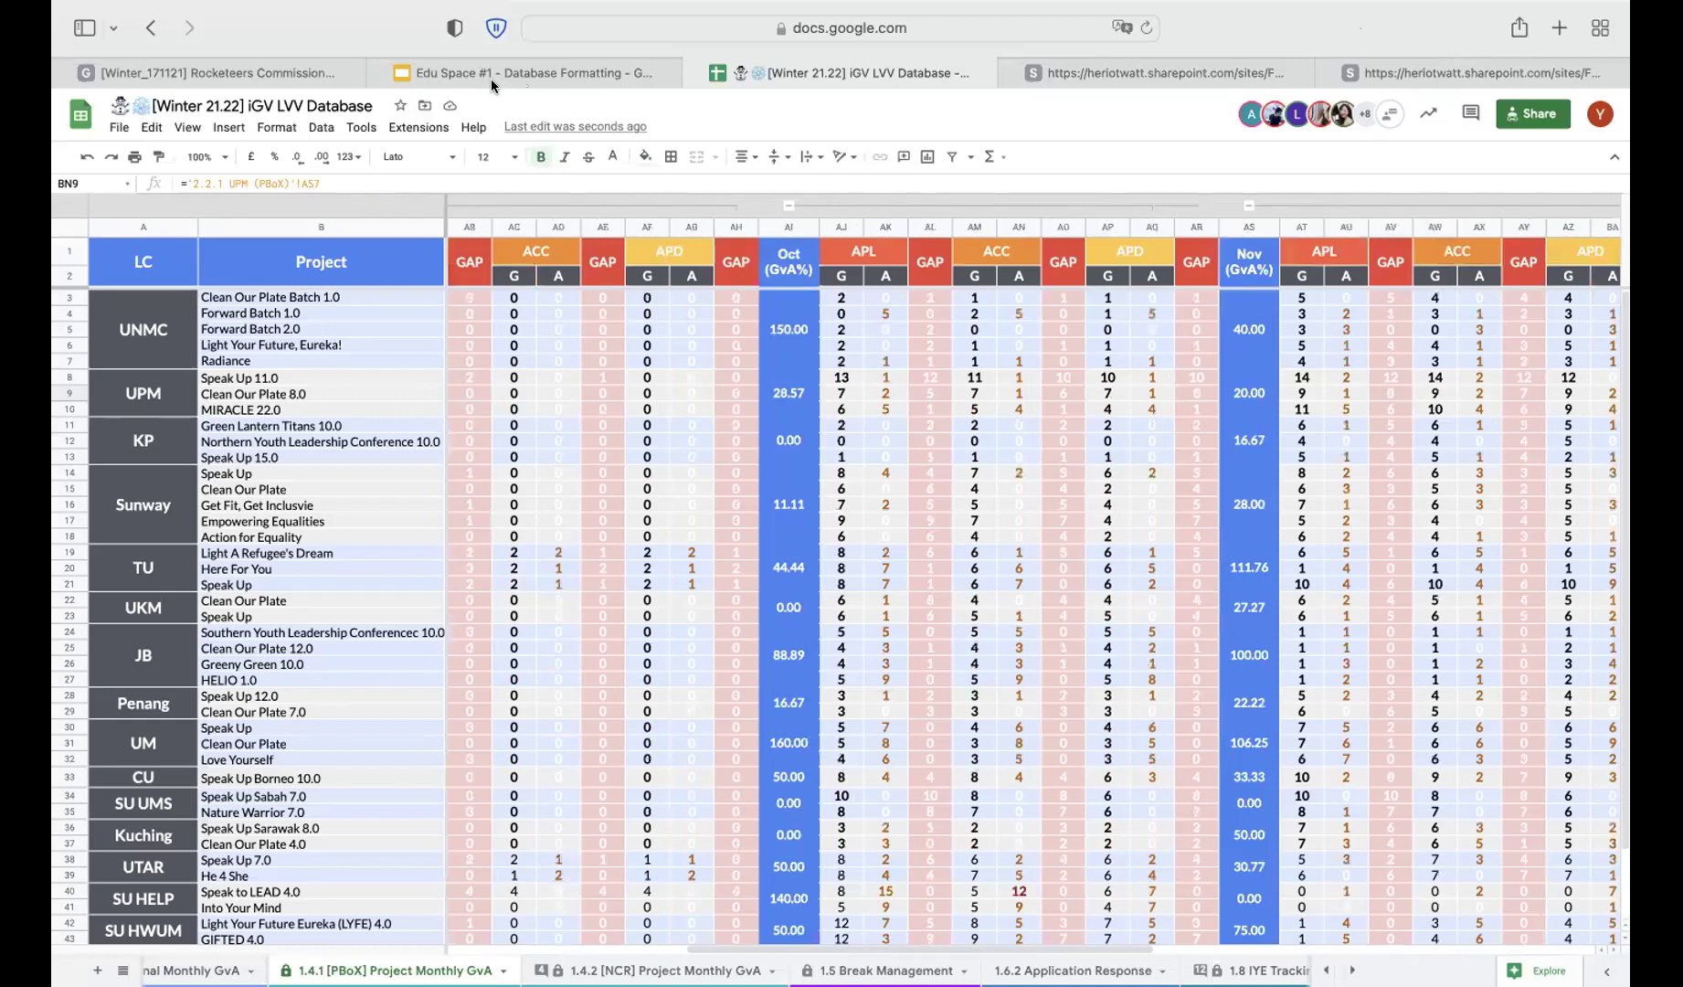
key(ctrl+shift+Tab)
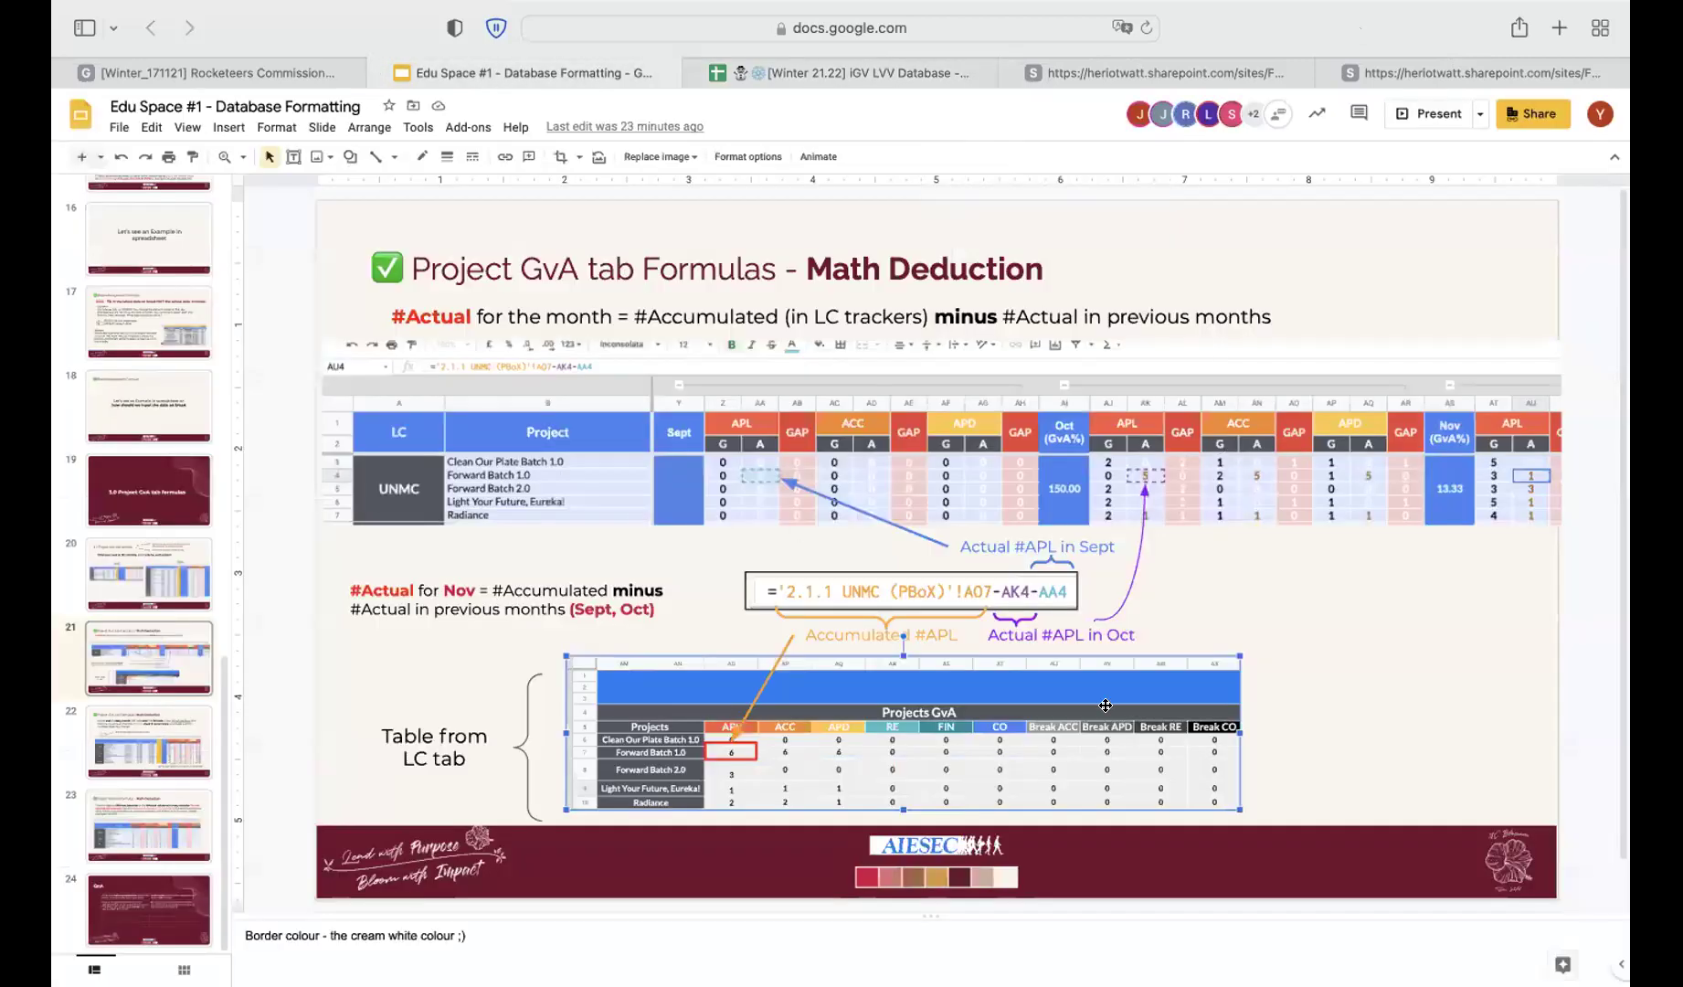
click(899, 585)
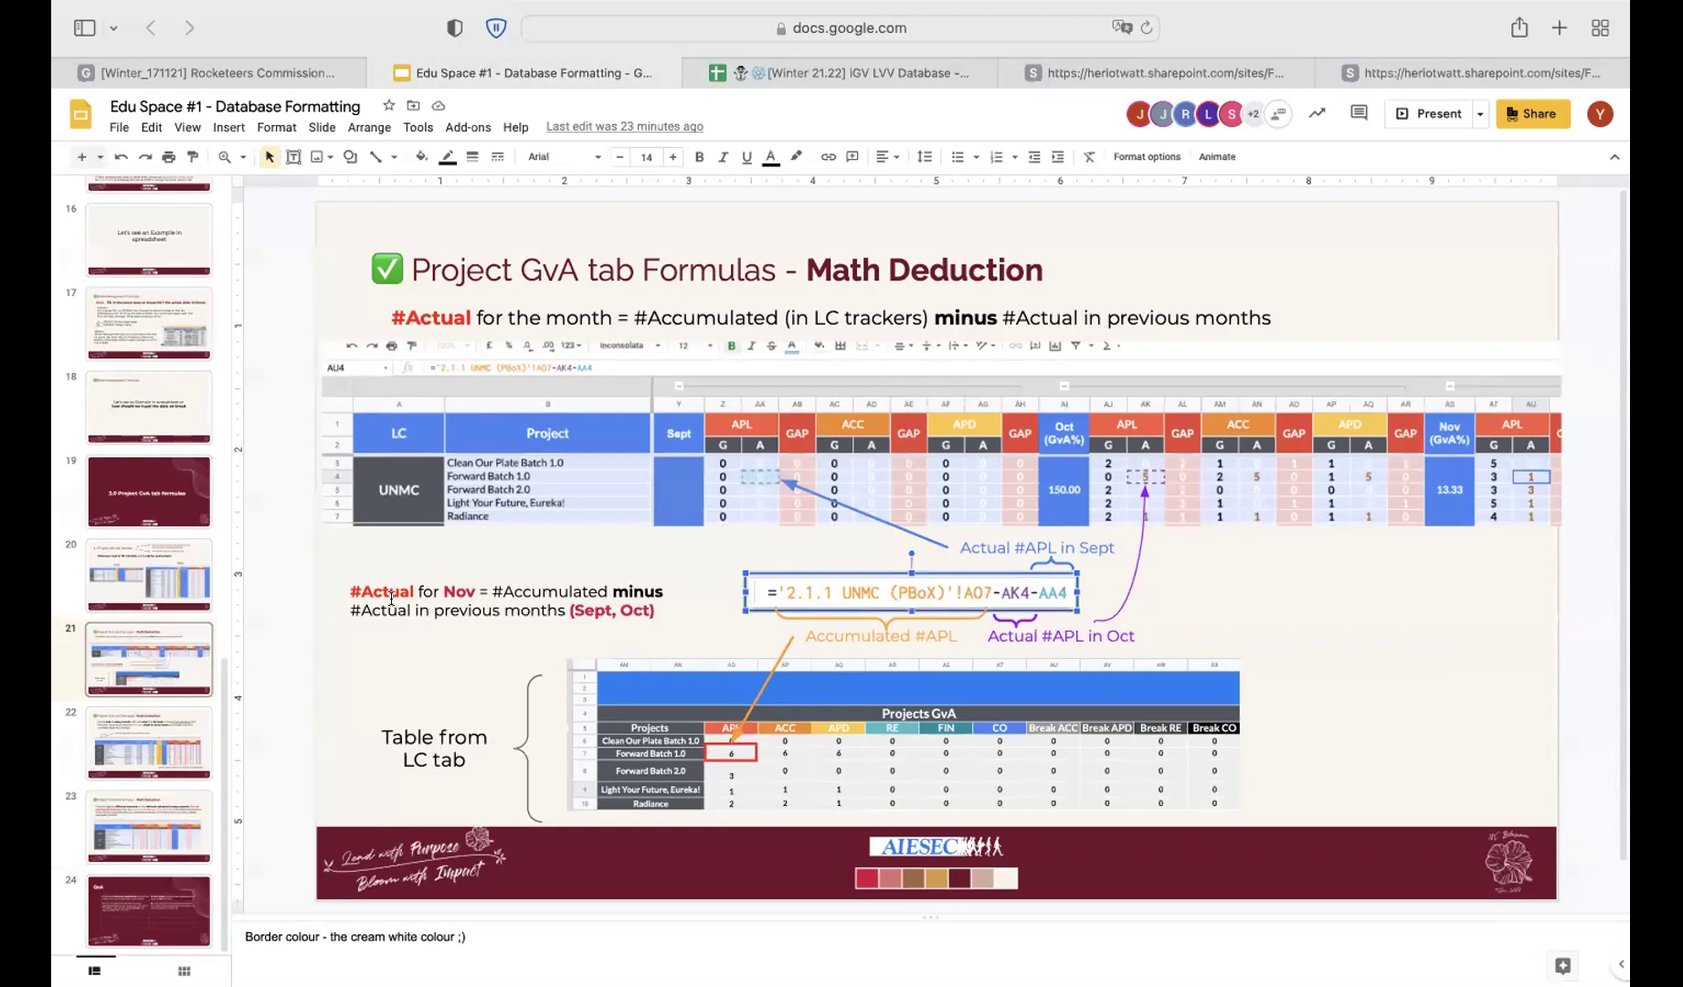
click(151, 730)
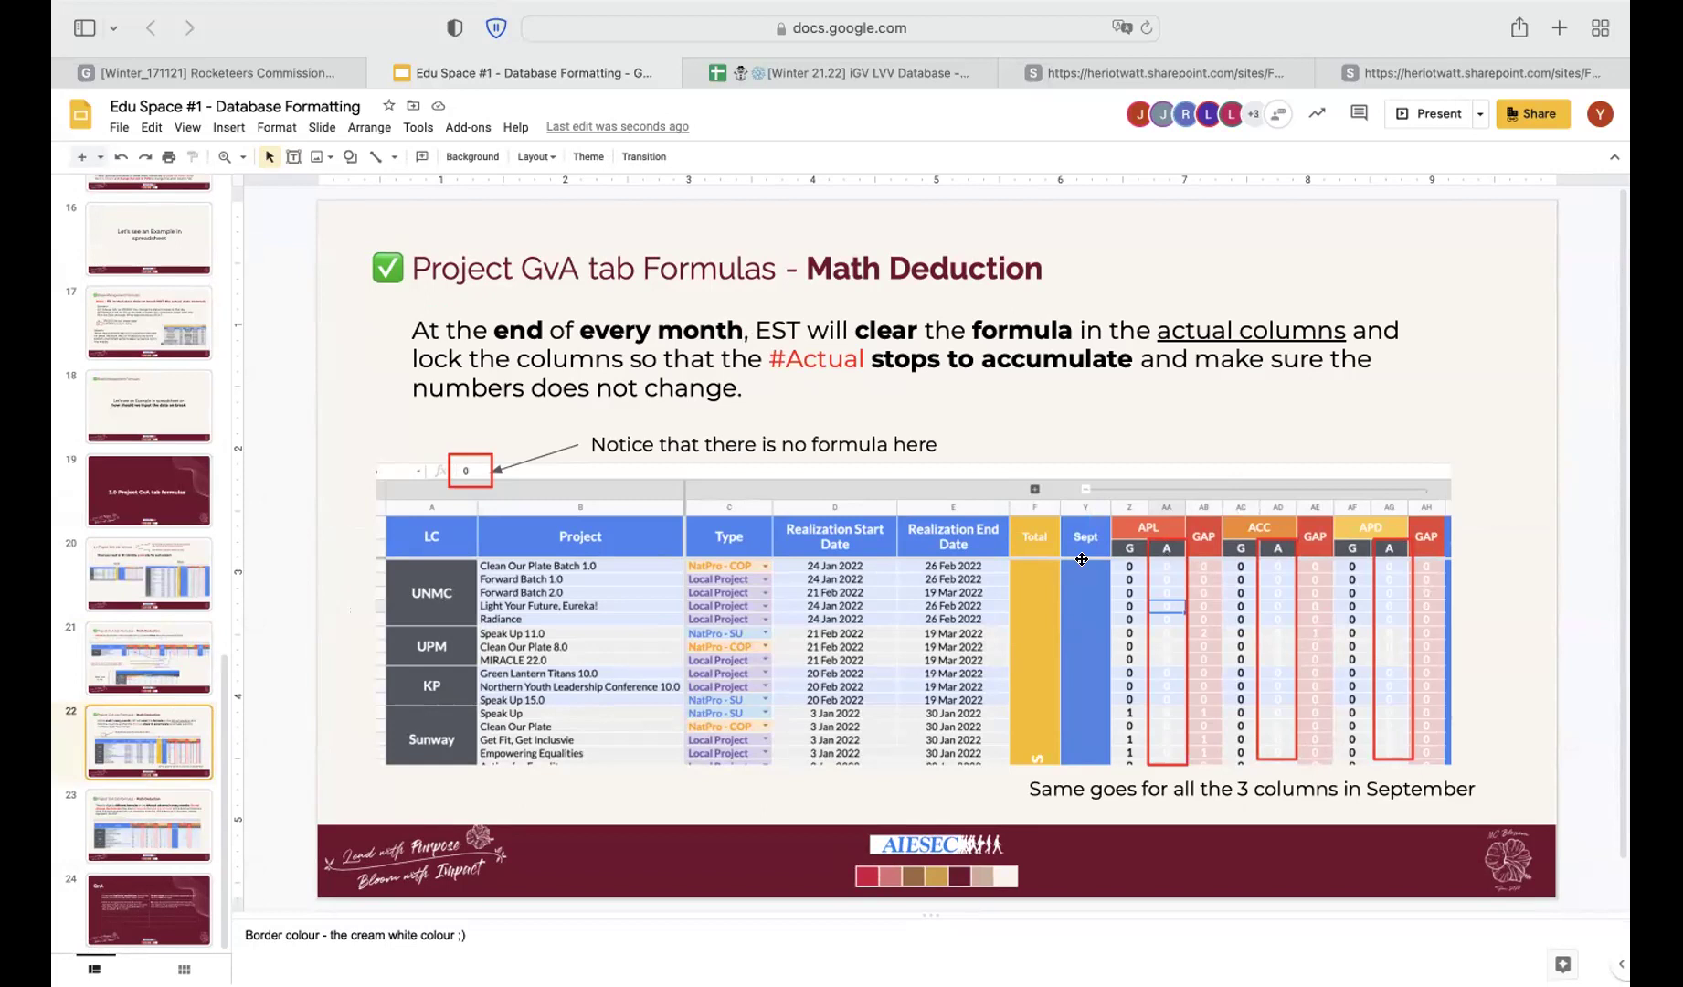
Back in the iGV LVV Database spreadsheet, inspect October APL Actual cells AK4 and AK12, and highlight AK3:AK23 and the whole column AK
click(843, 71)
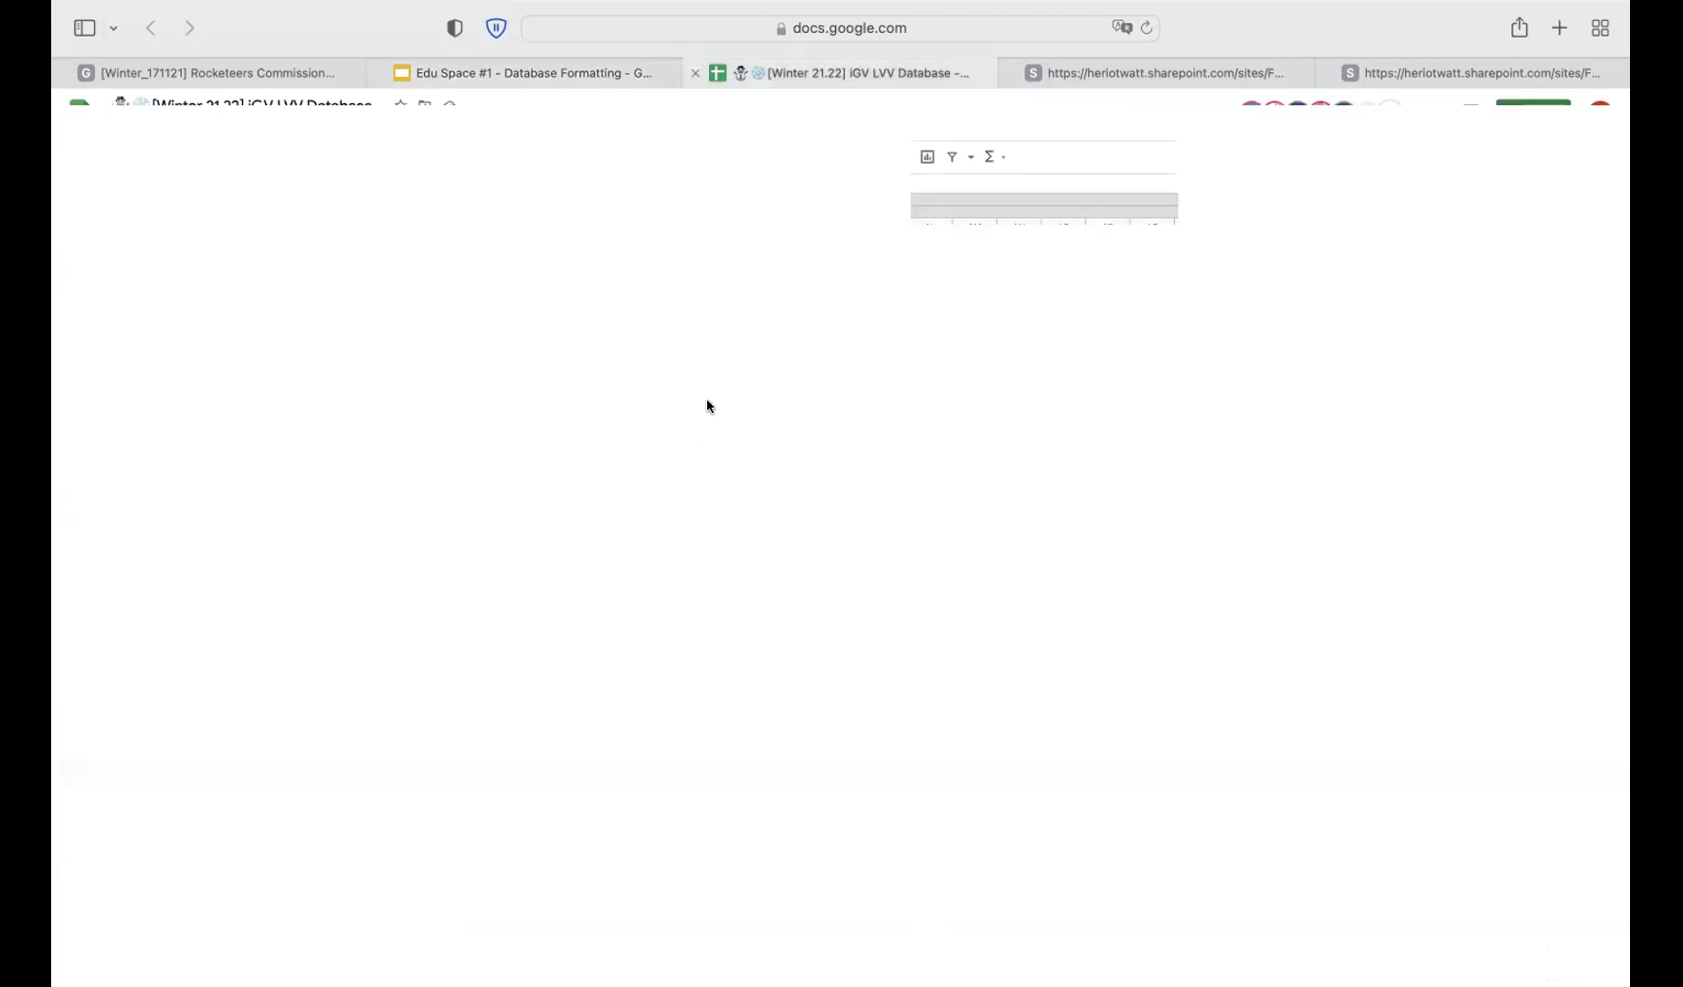
click(885, 342)
click(884, 410)
click(882, 317)
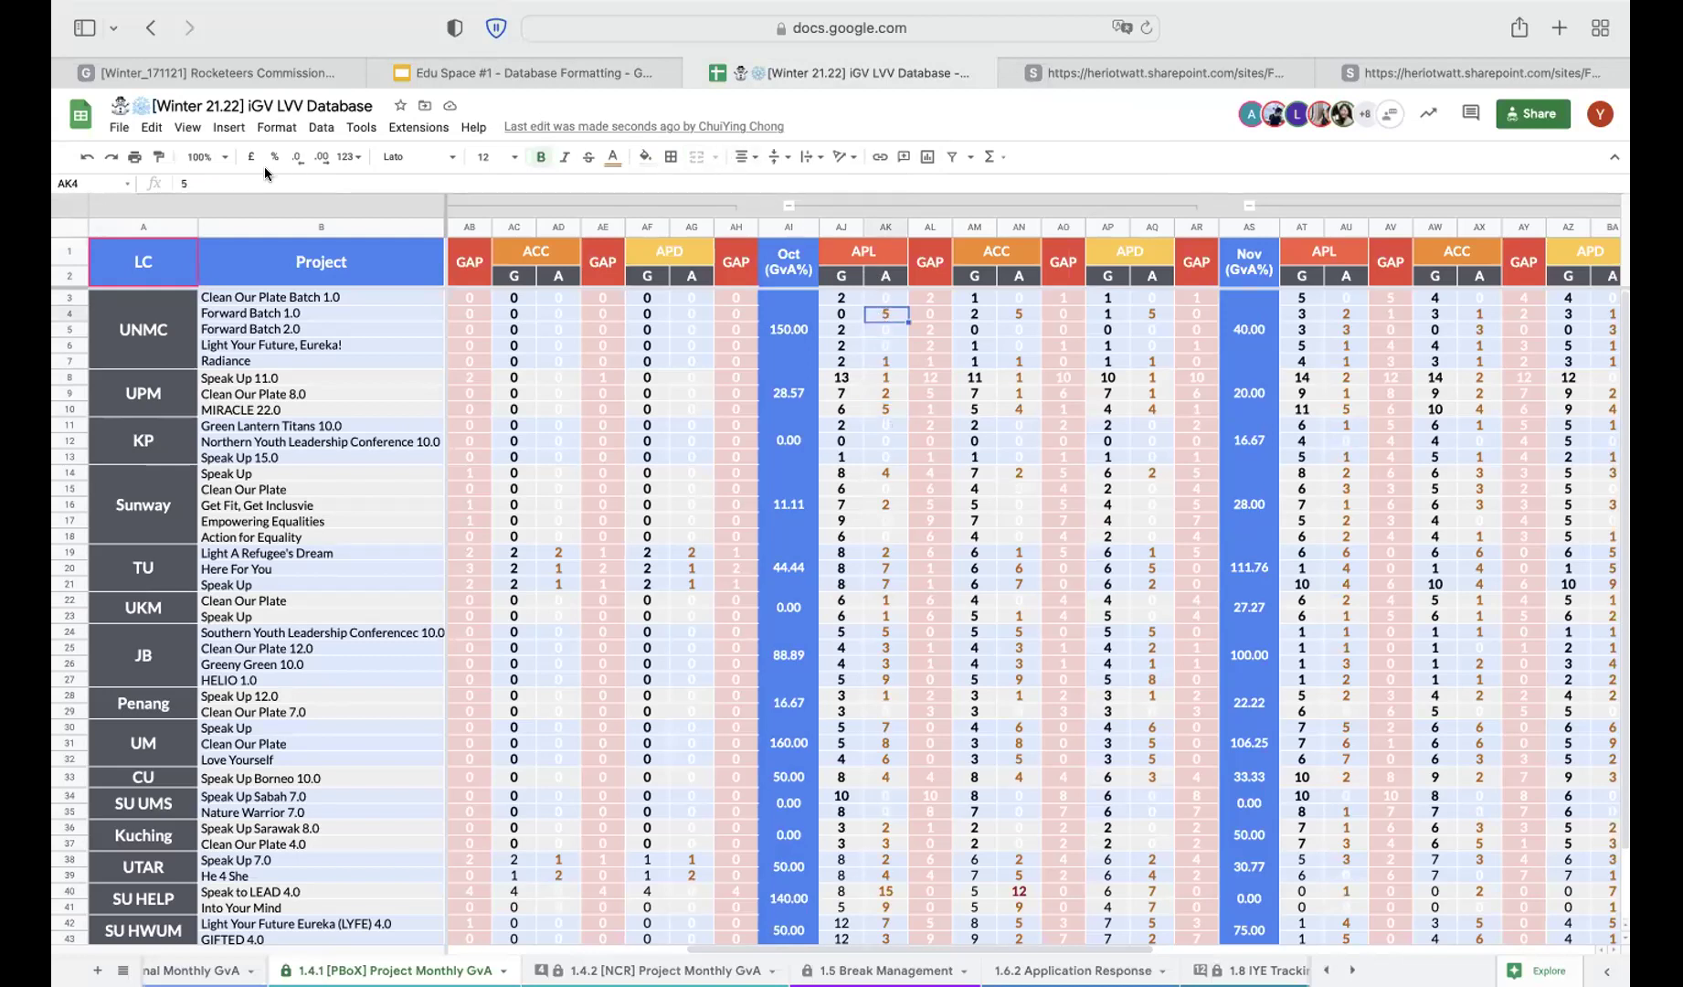
click(902, 442)
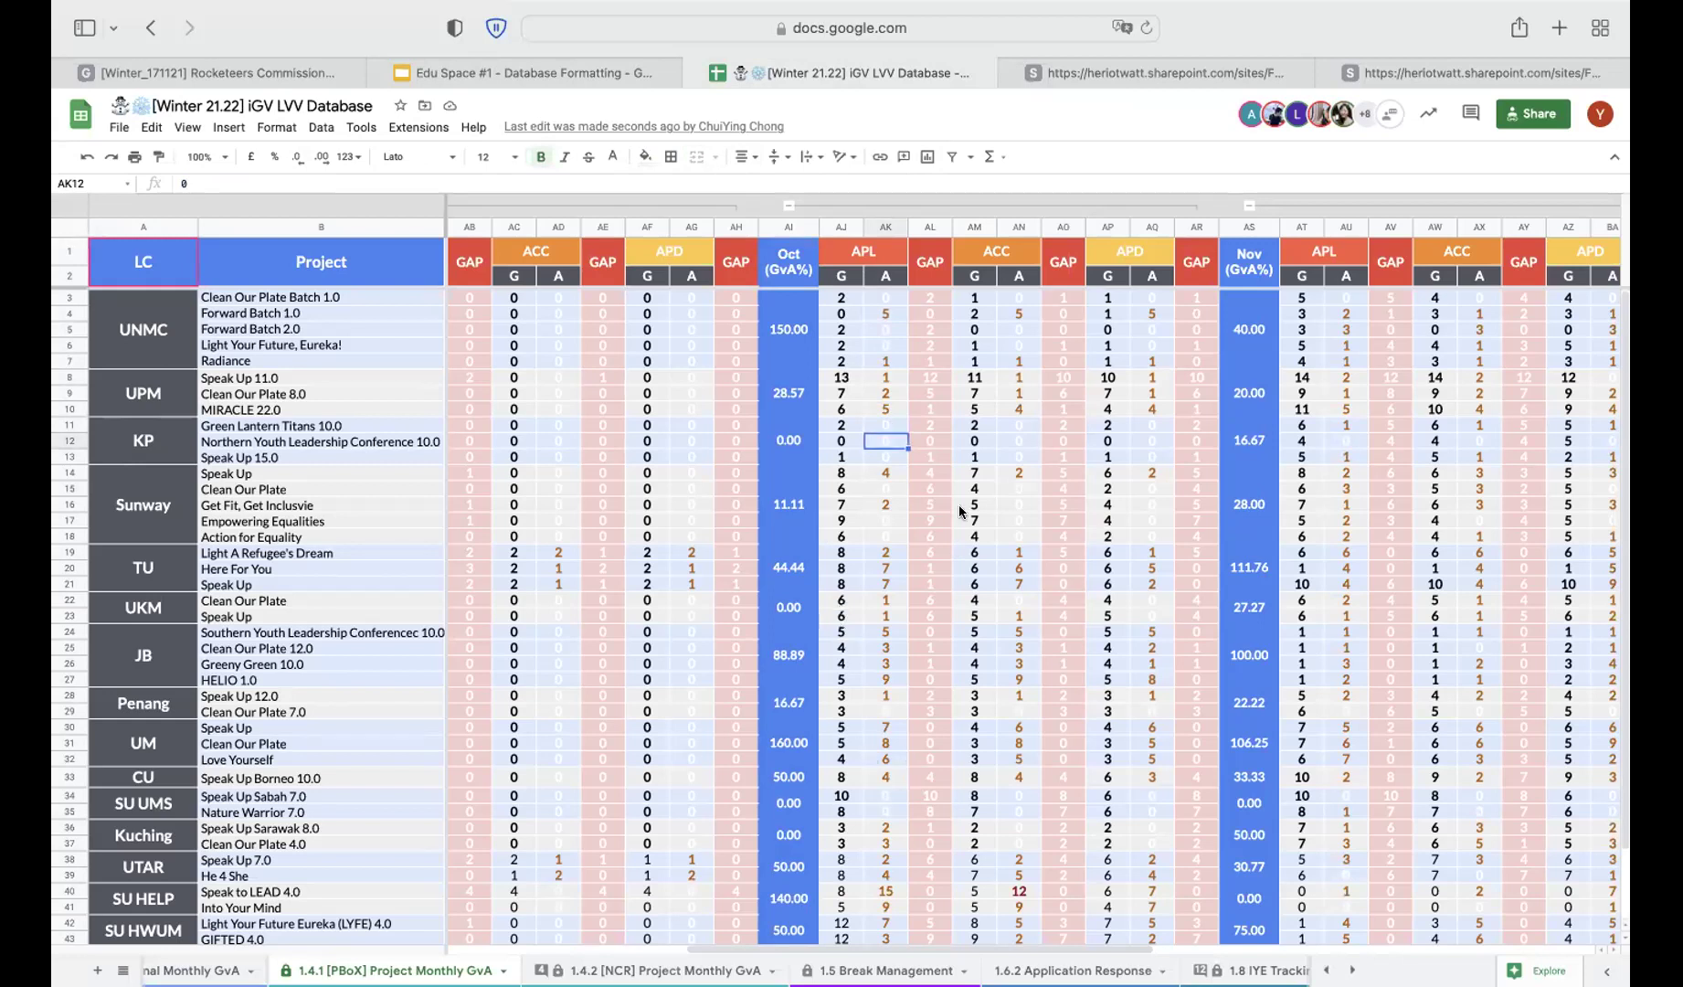
drag(886, 298, 887, 619)
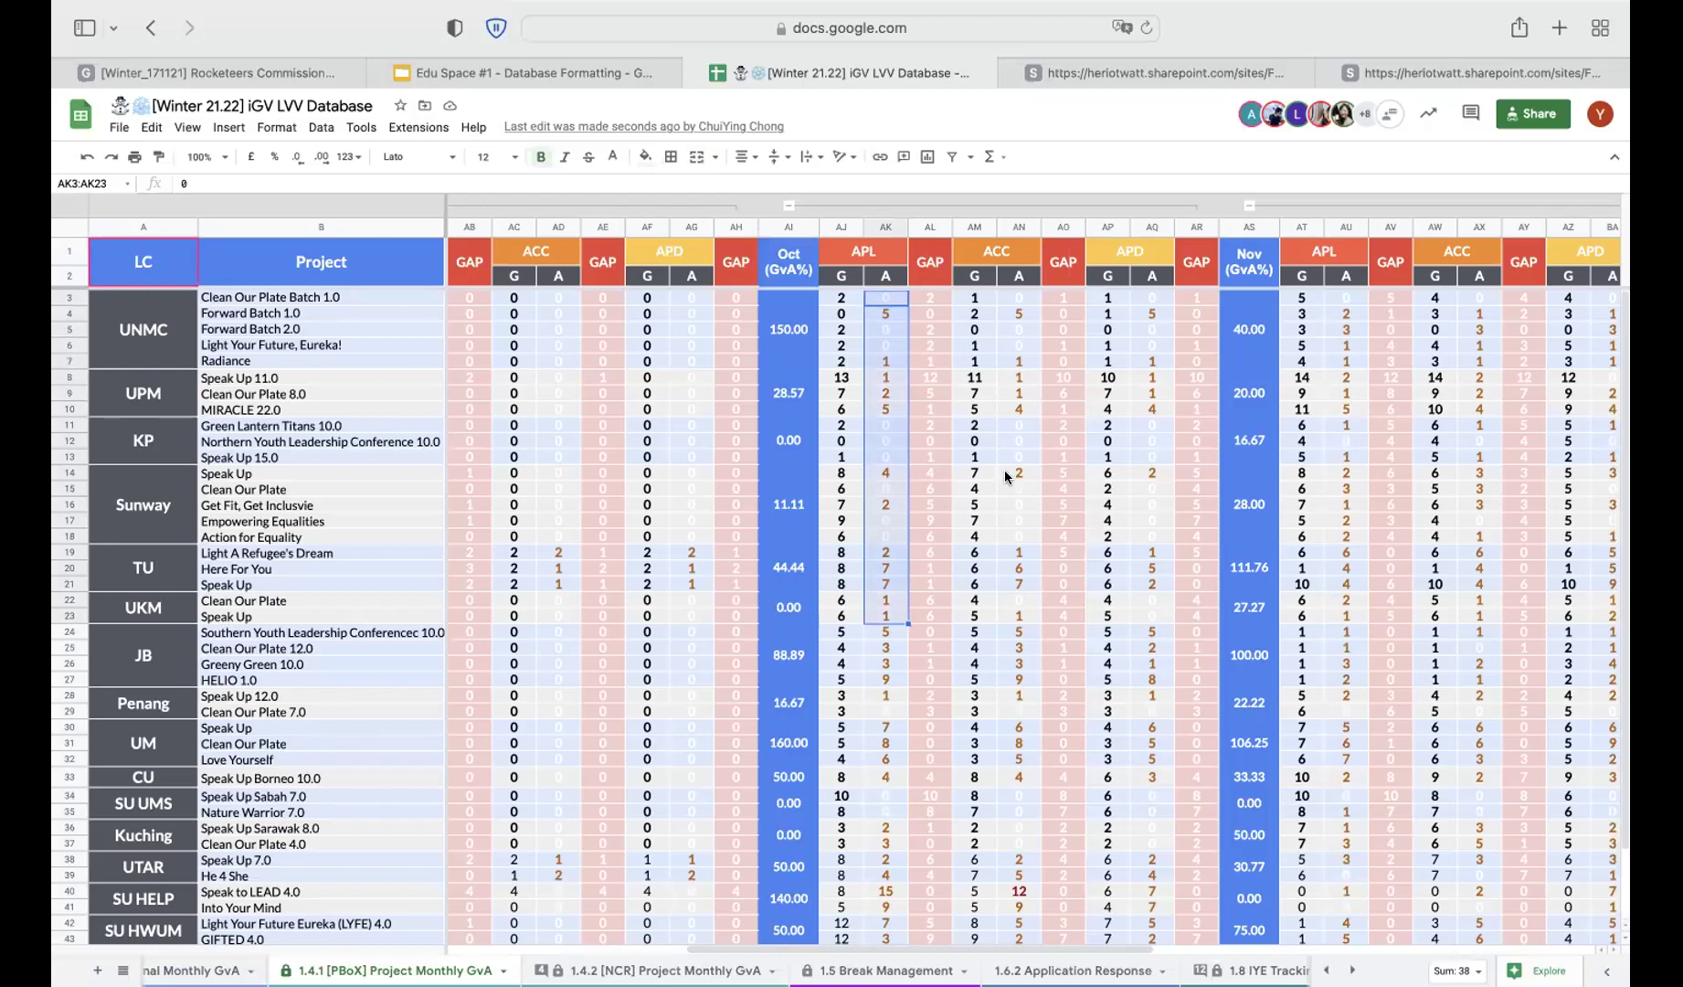
click(885, 227)
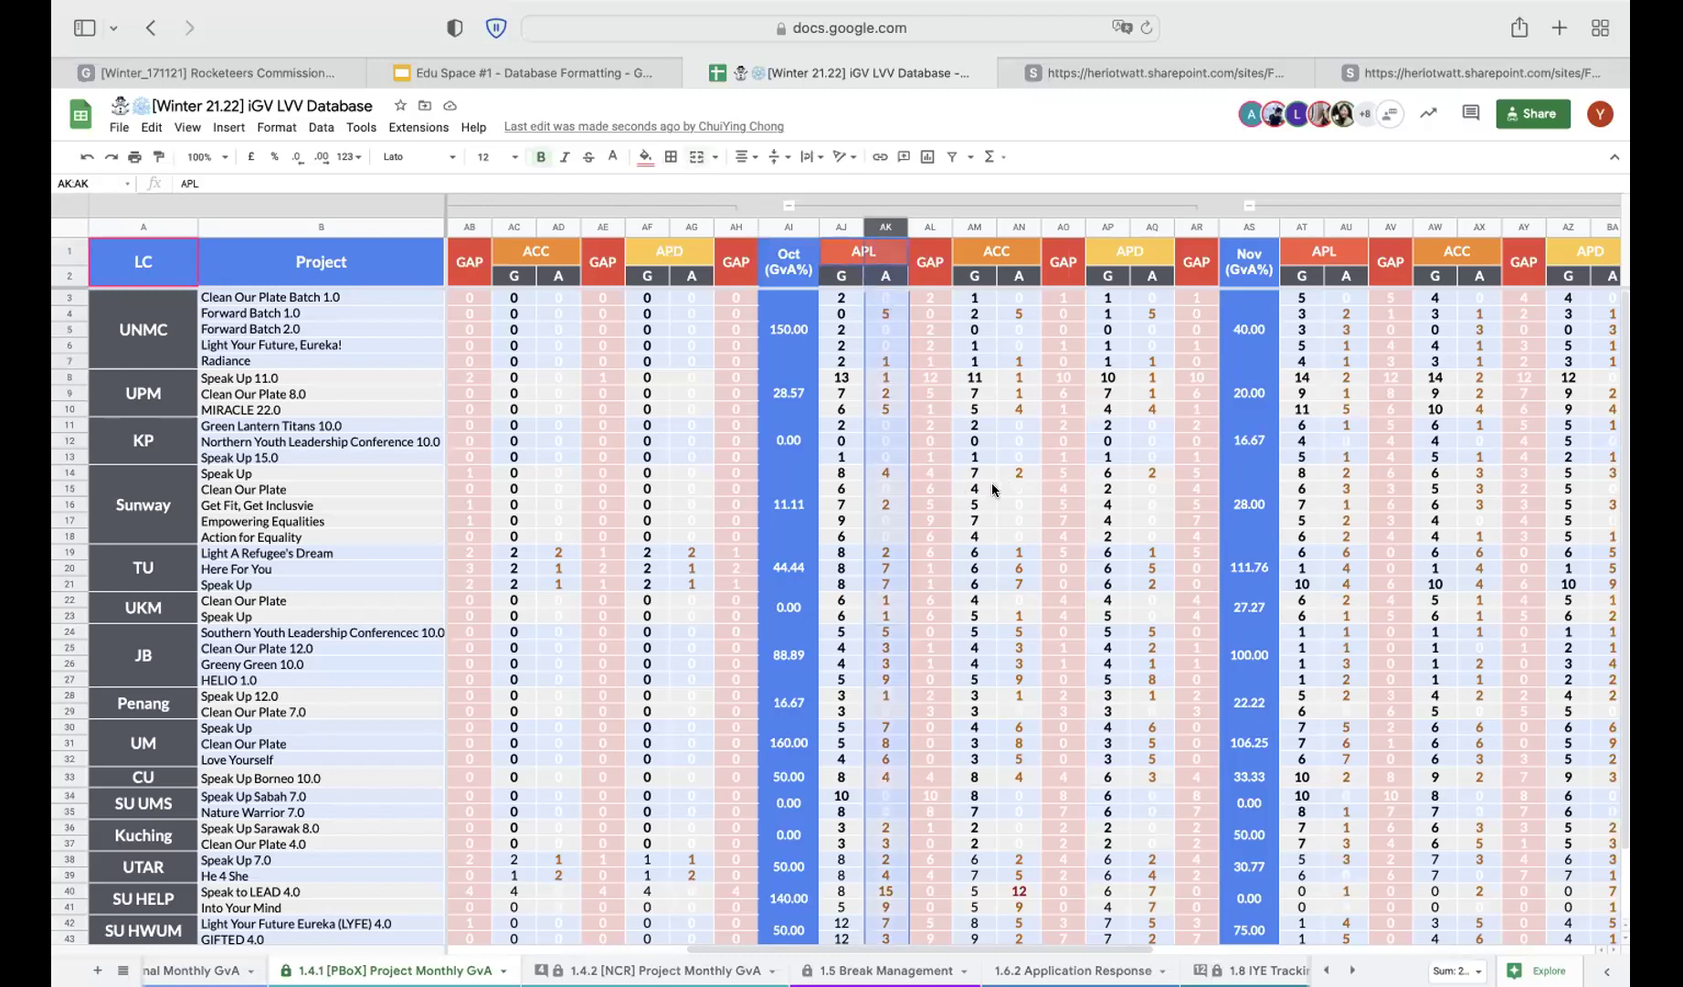
scroll(992, 483, right, 3)
scroll(991, 482, right, 6)
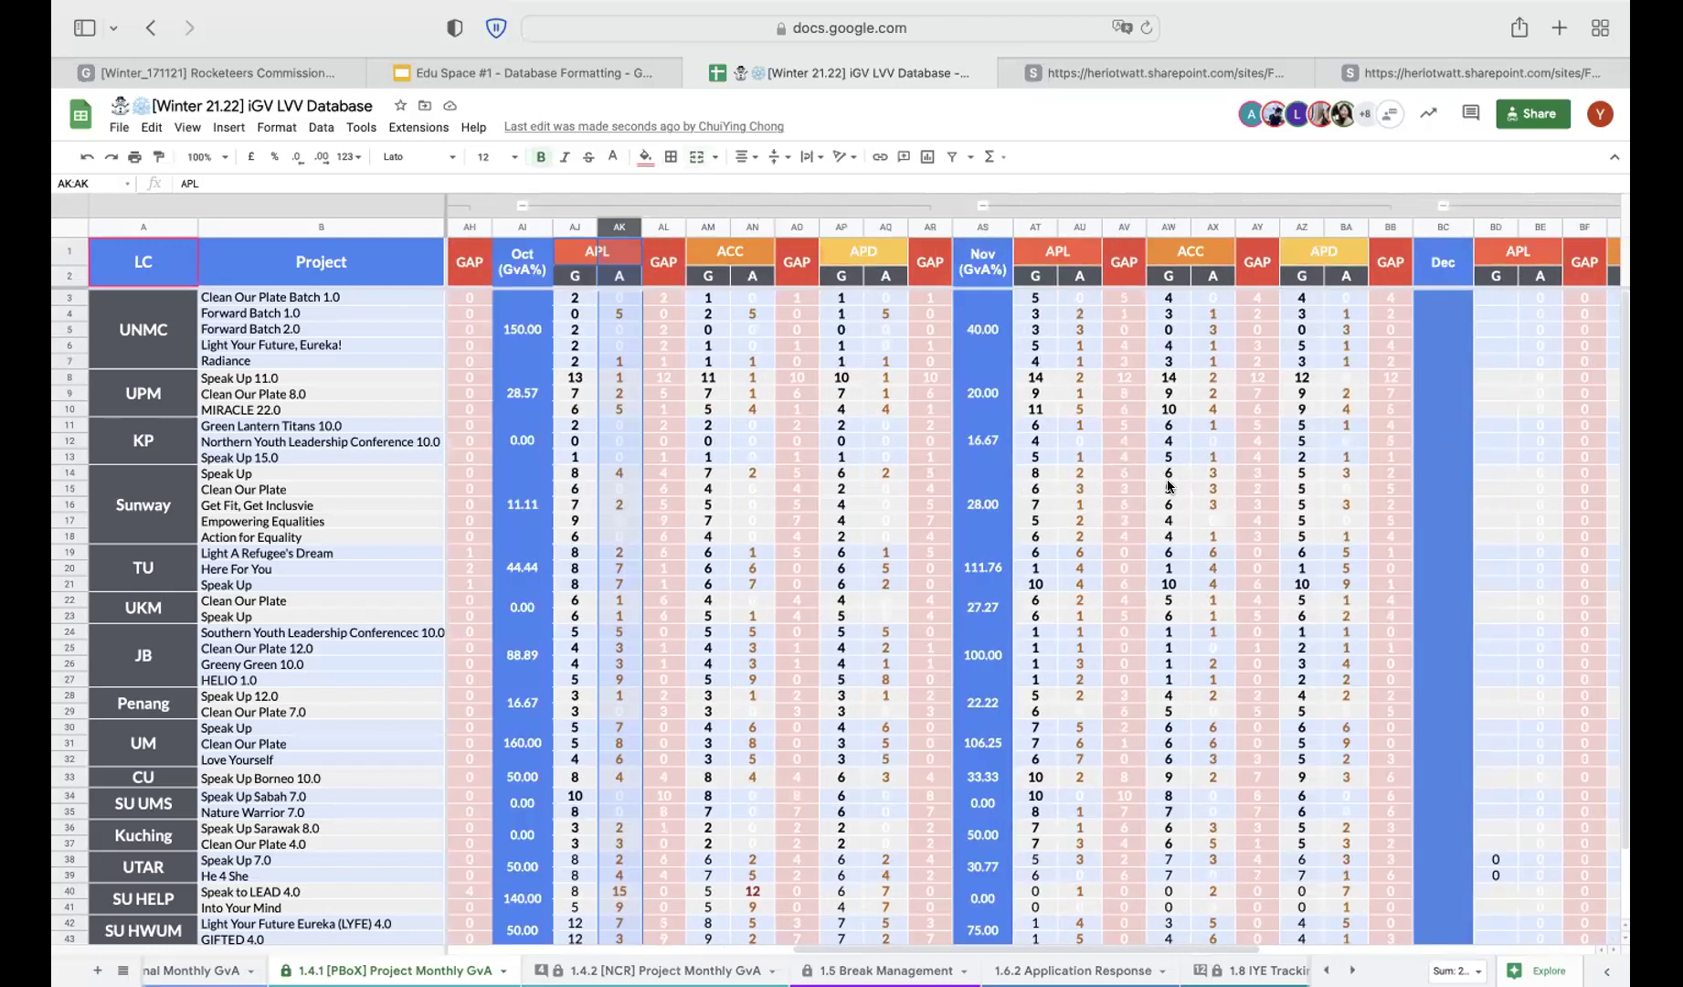
scroll(1166, 479, left, 10)
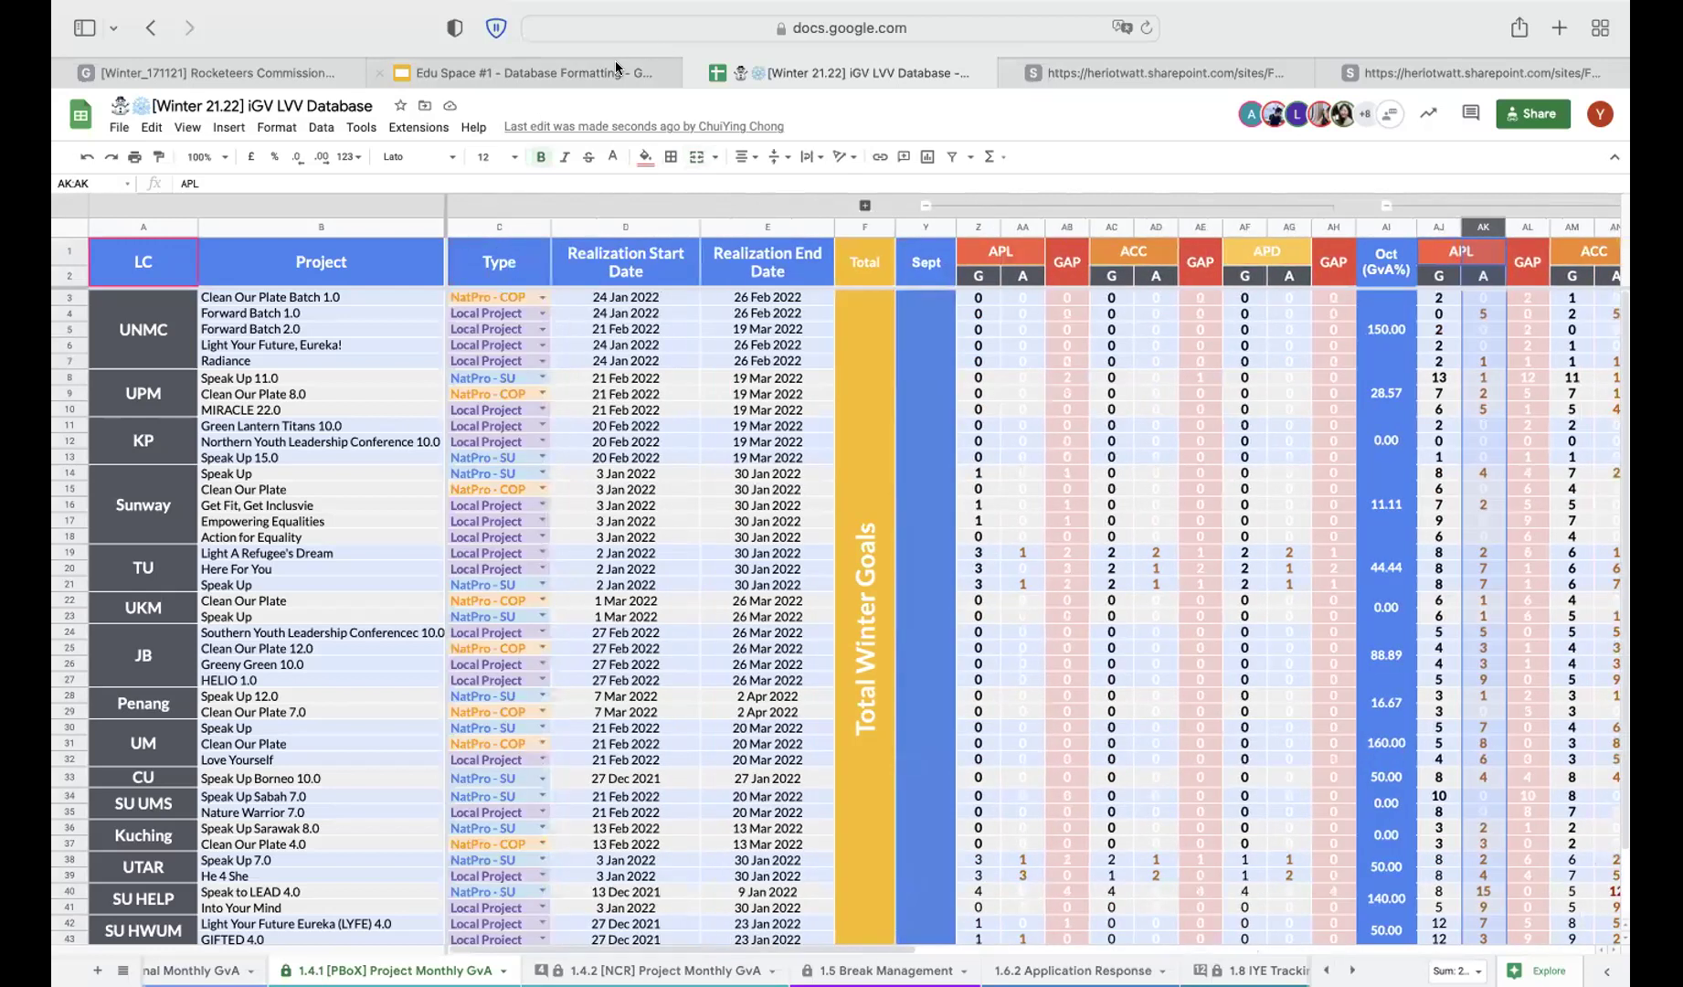
Return to the Edu Space #1 presentation and show slide 23 about the different #Actual formulas in every month
click(615, 60)
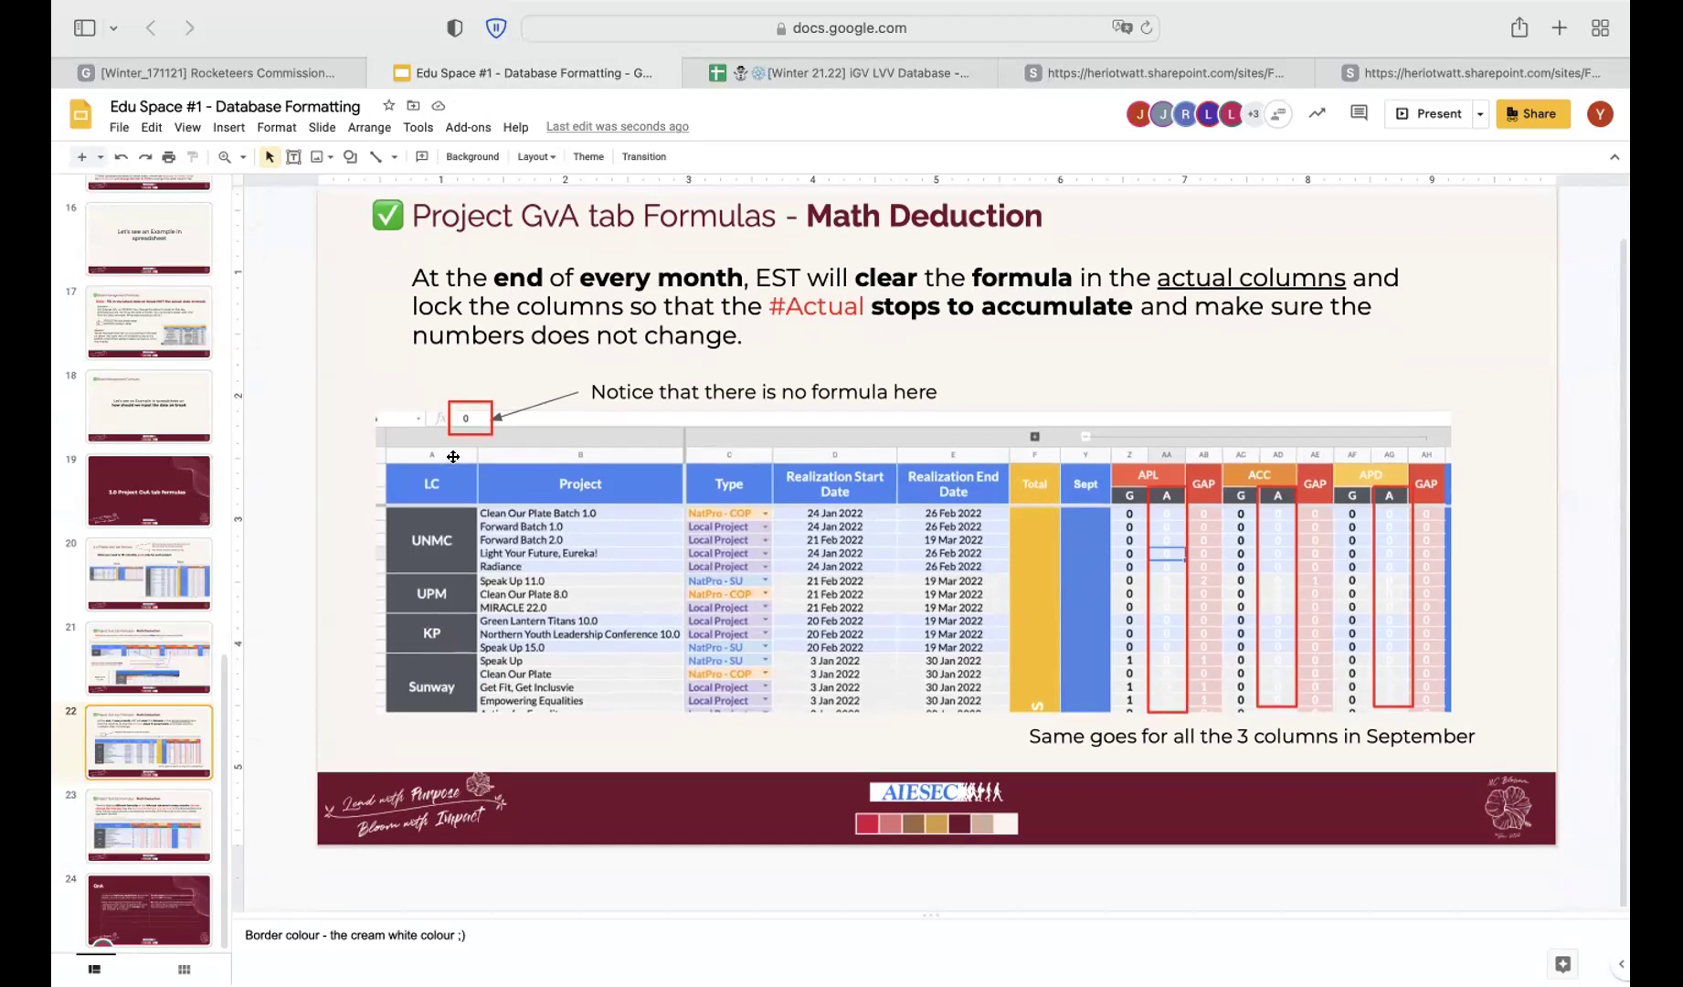
scroll(147, 733, down, 1)
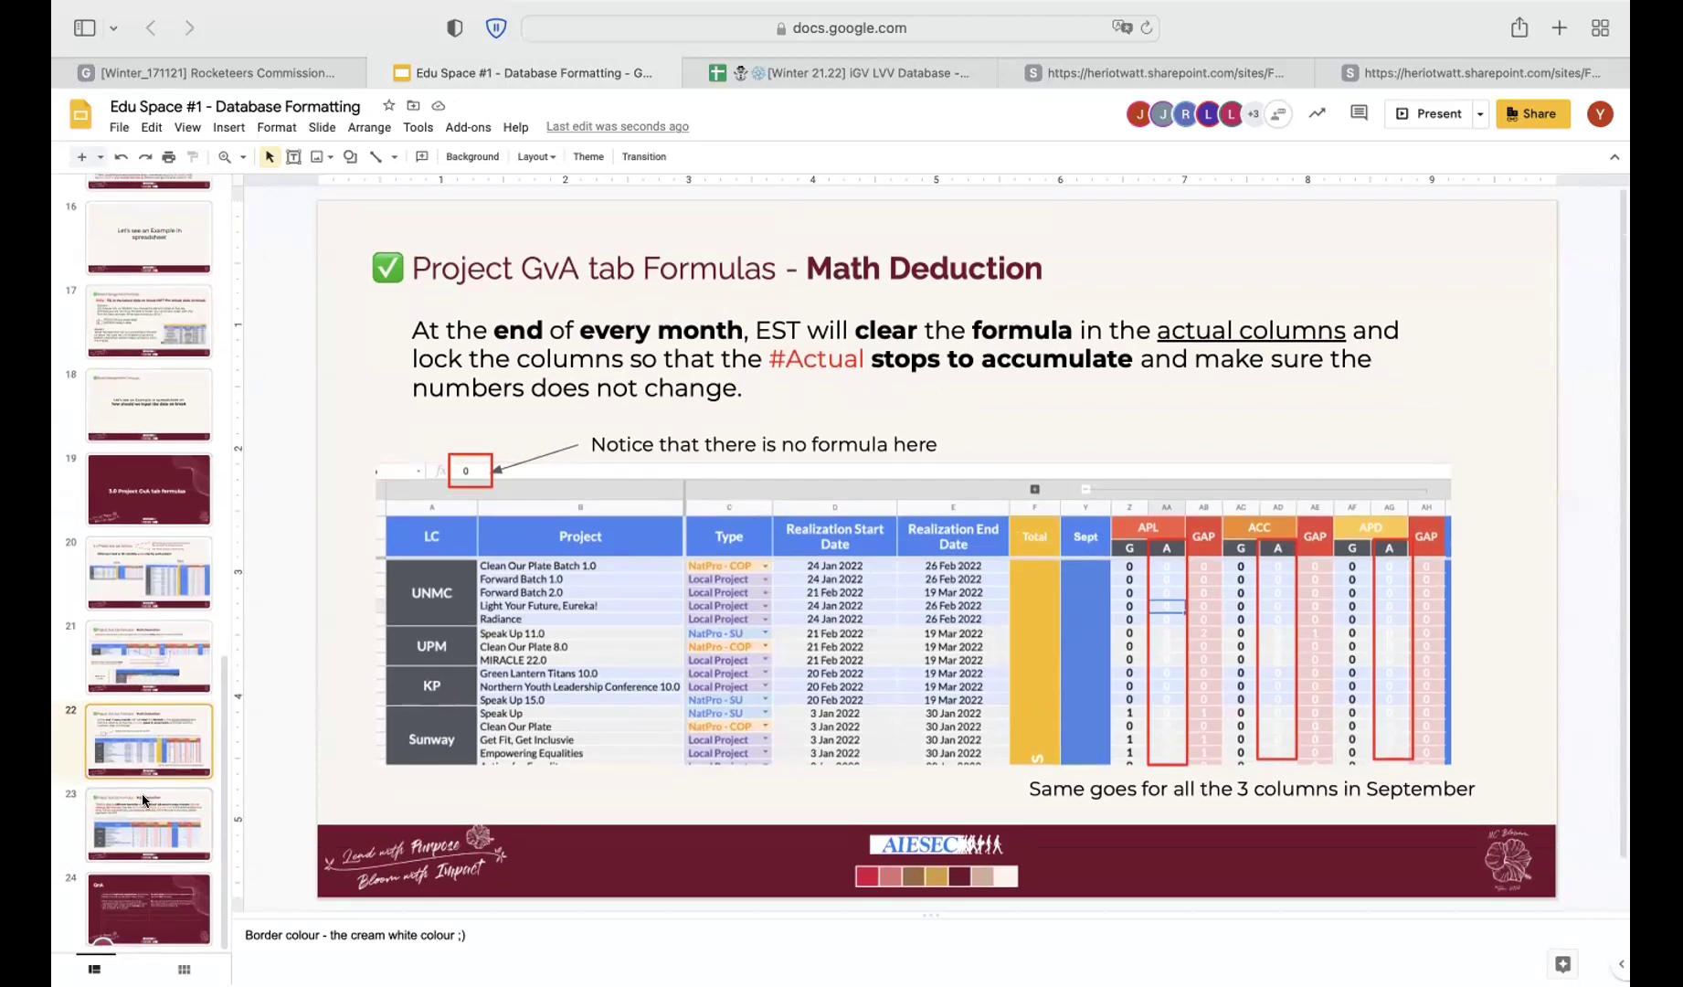
click(142, 793)
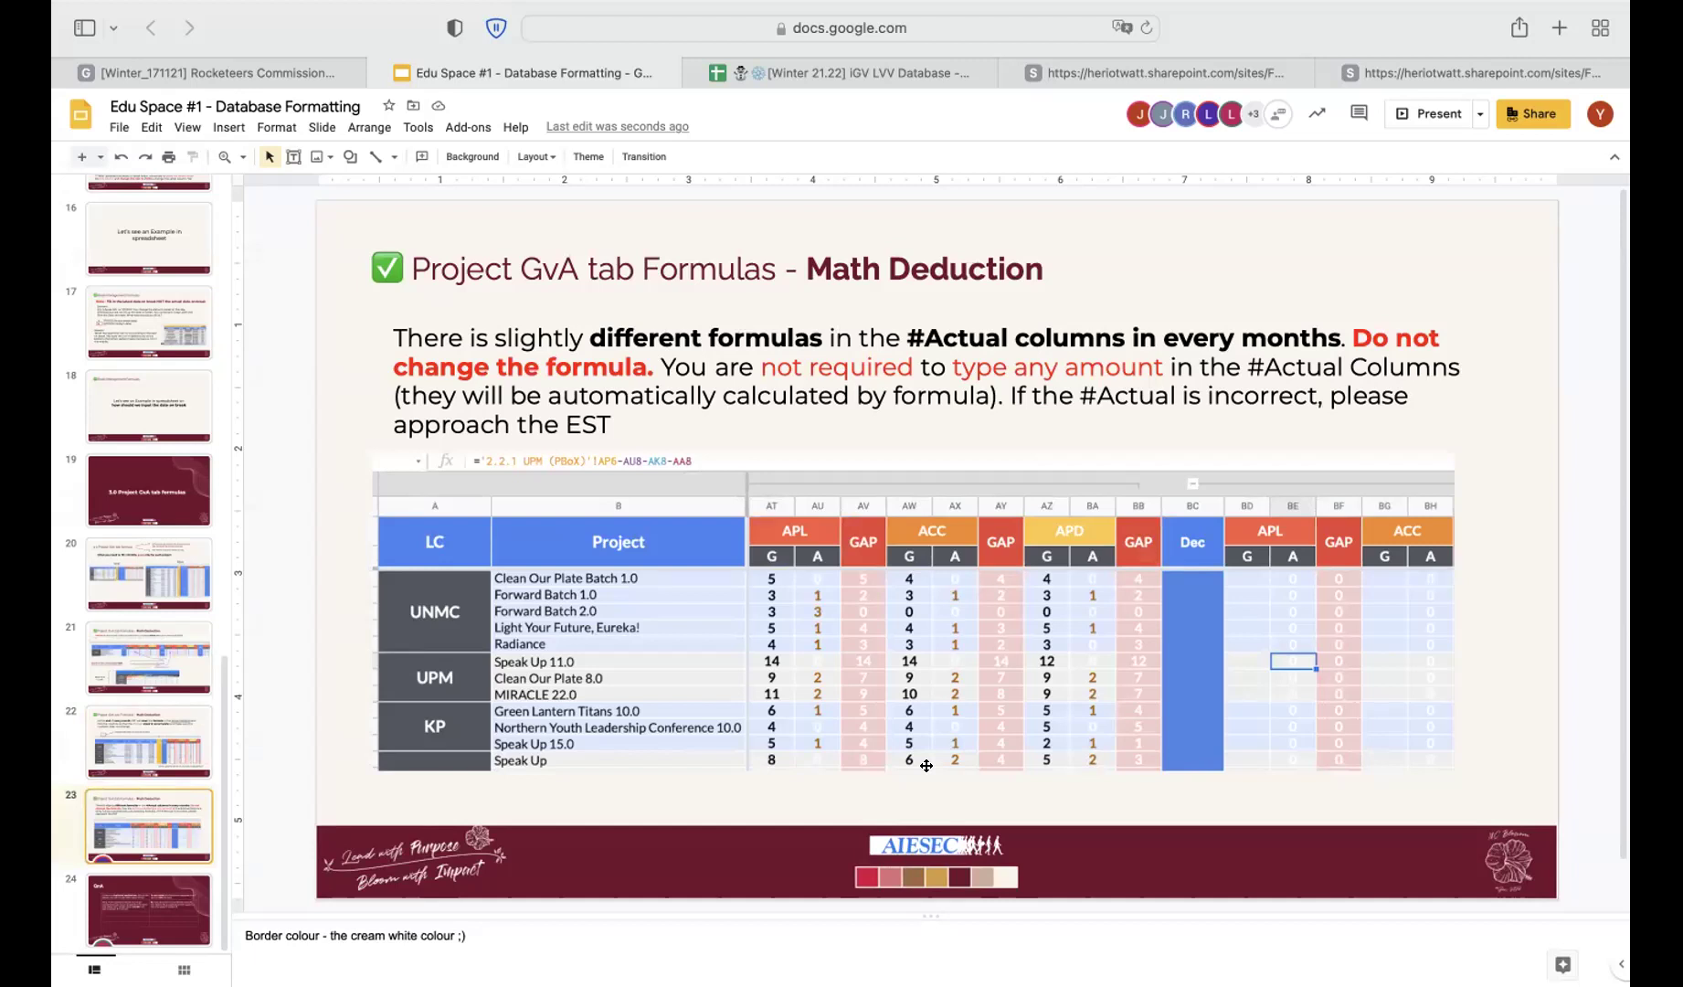
Return to the iGV LVV Database spreadsheet and inspect AJ7, the October APL goal for Radiance
click(818, 75)
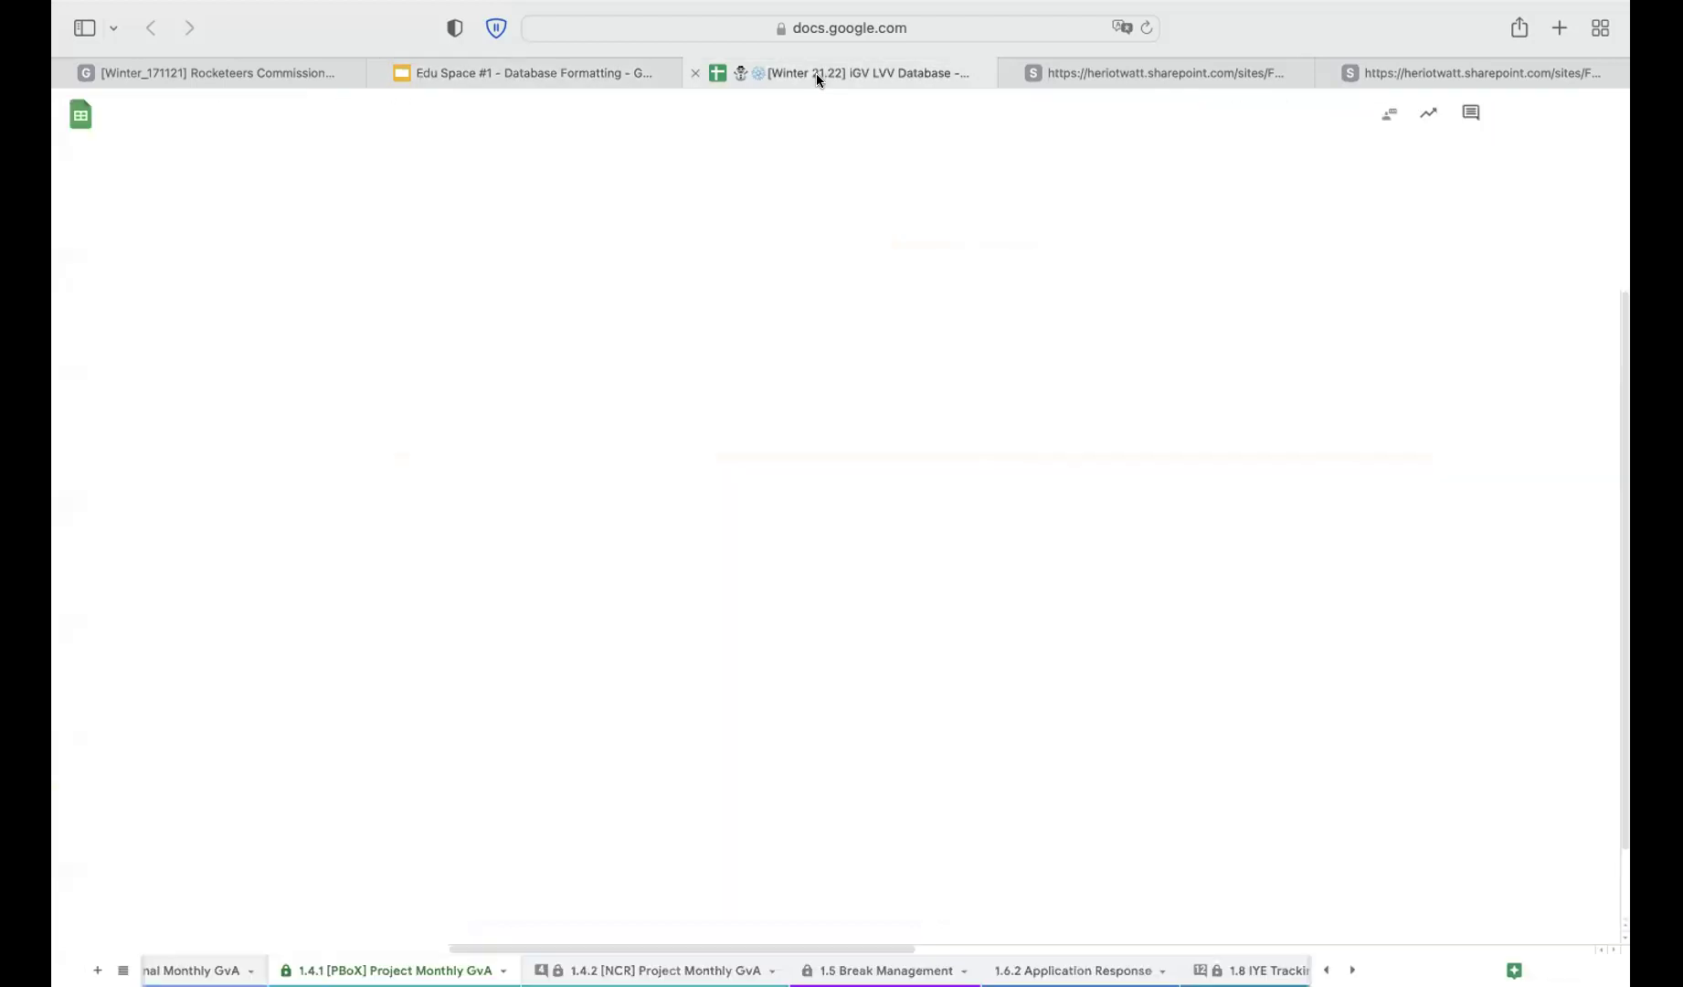
scroll(833, 302, right, 6)
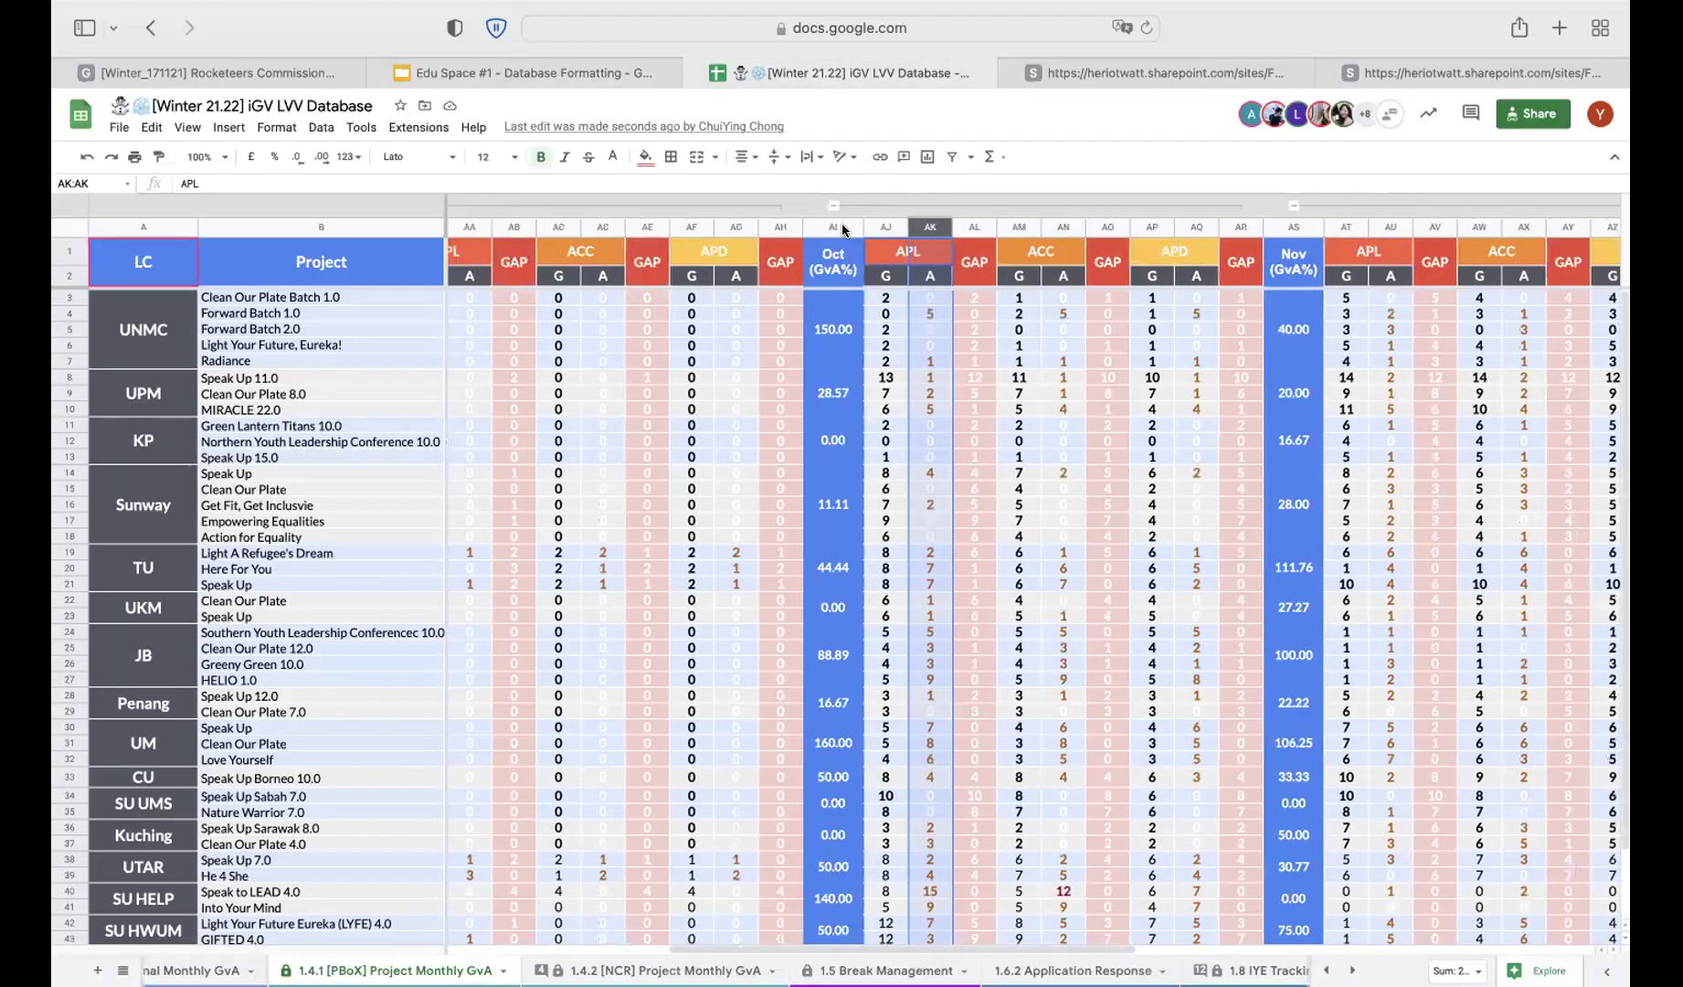
click(842, 275)
click(842, 361)
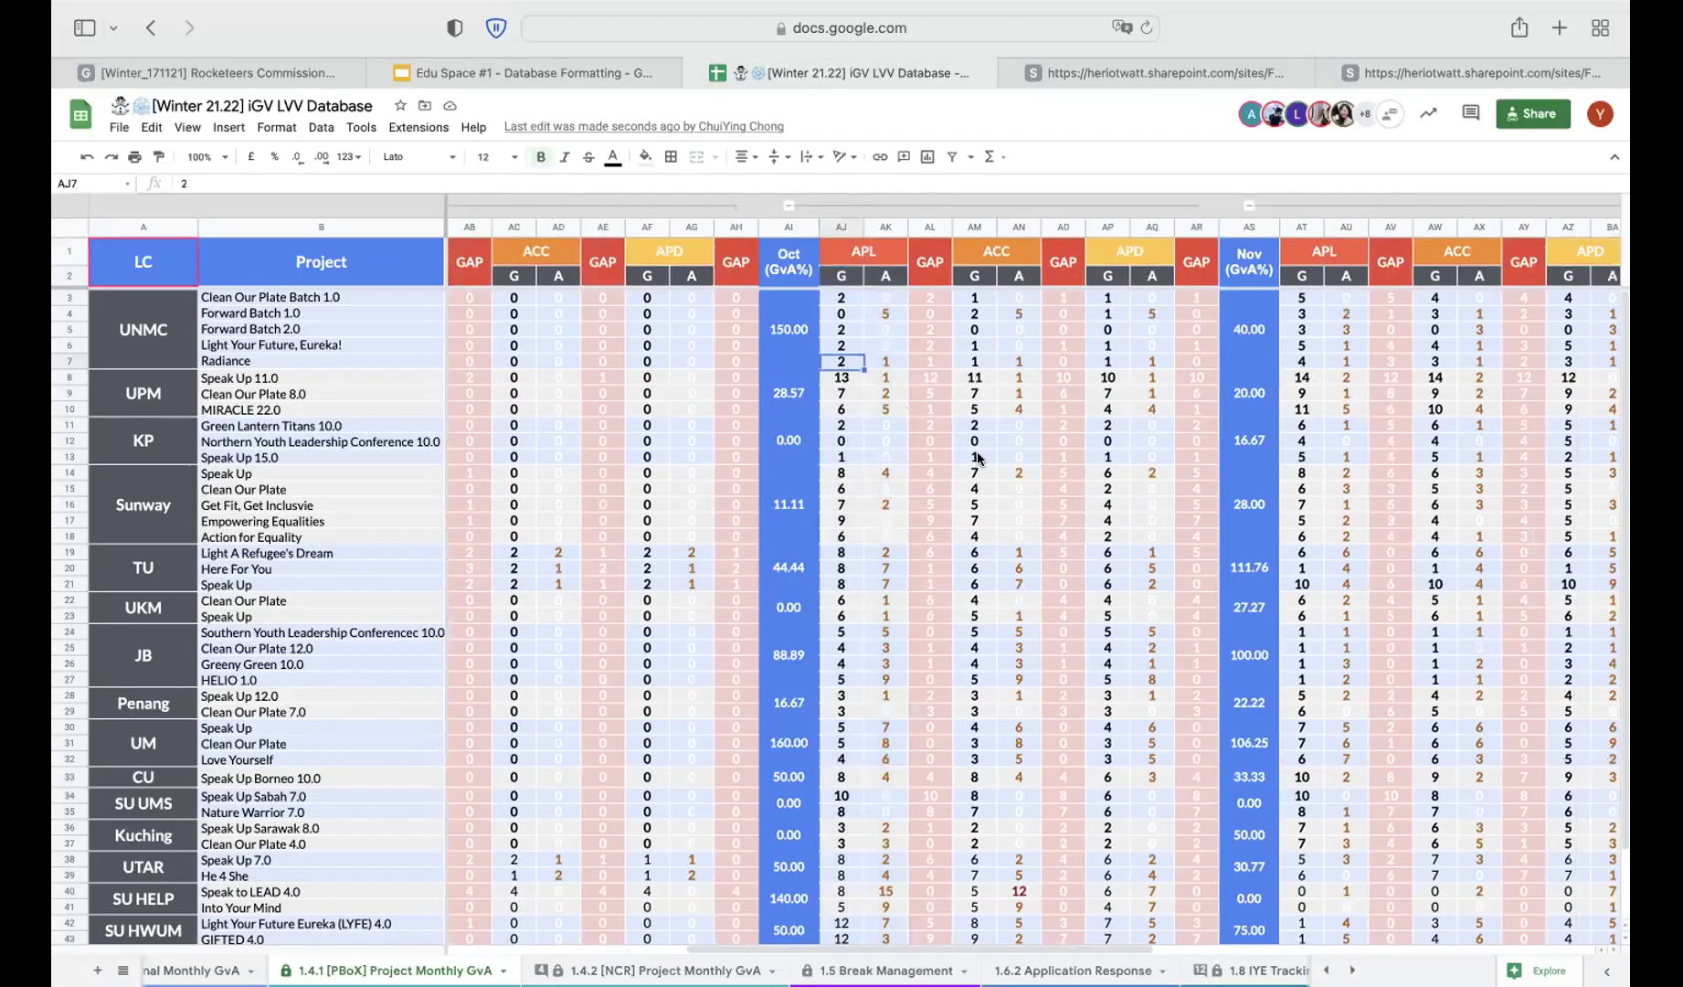
Compare the November APL Actual formulas for Forward Batch 2.0 in AU5 and Speak Up 11.0 in AU8
scroll(1202, 399, right, 10)
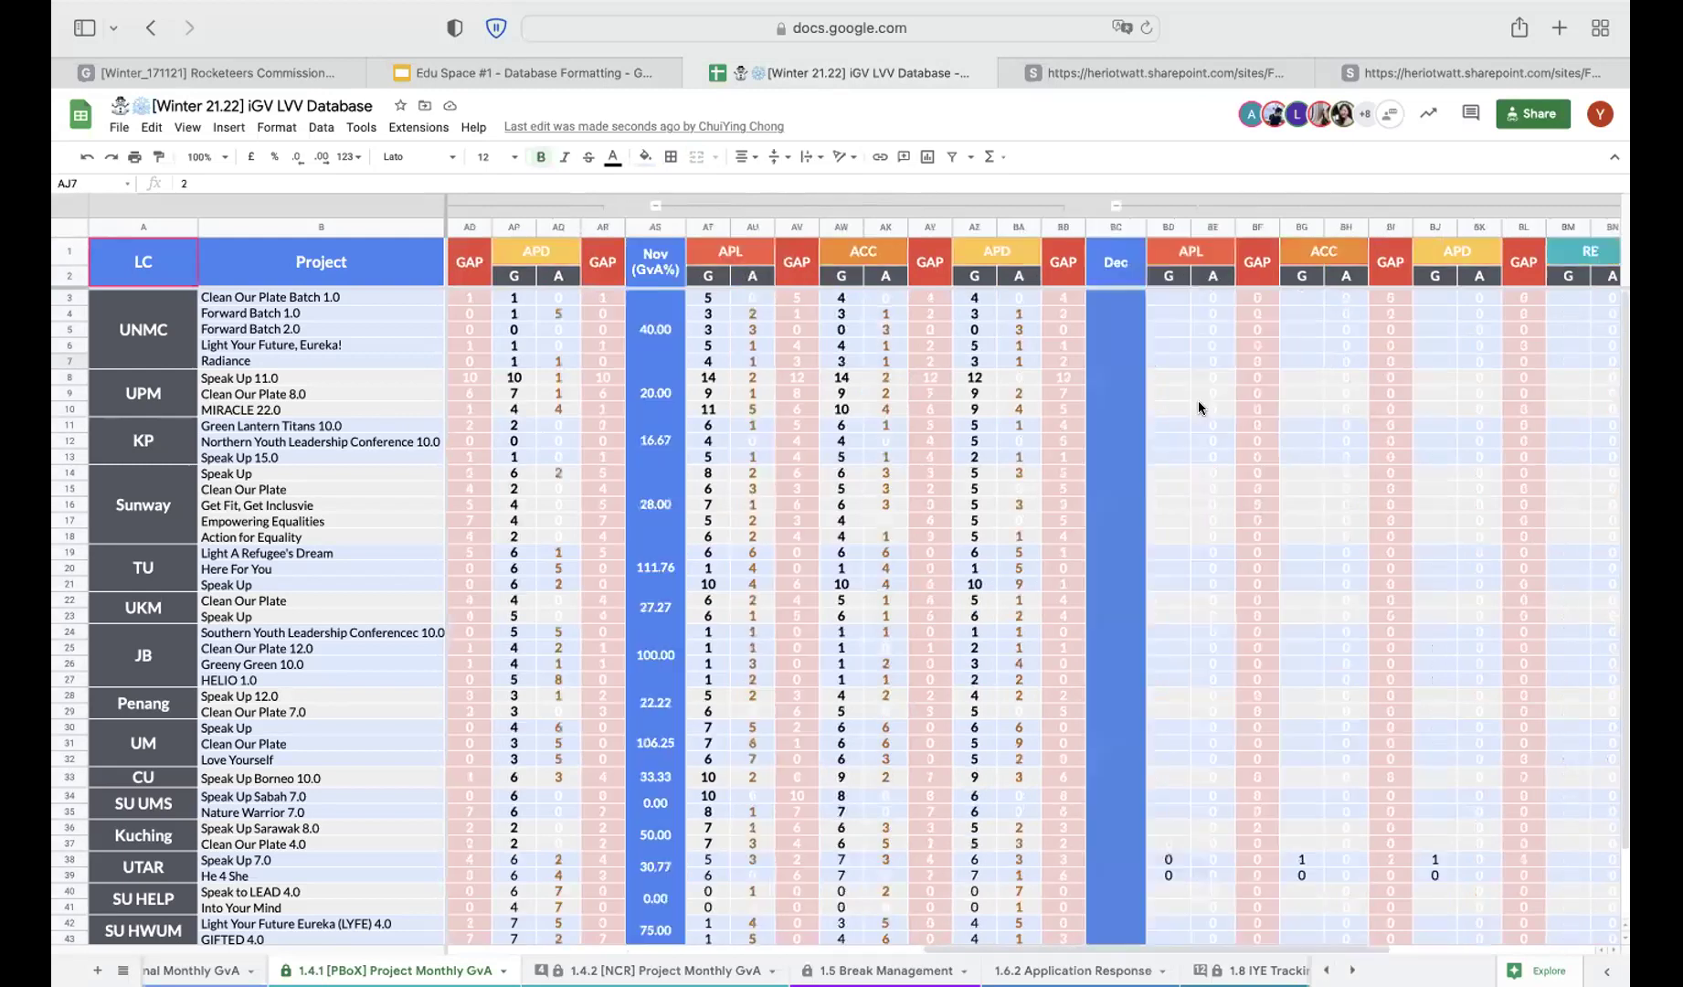
click(612, 225)
click(620, 329)
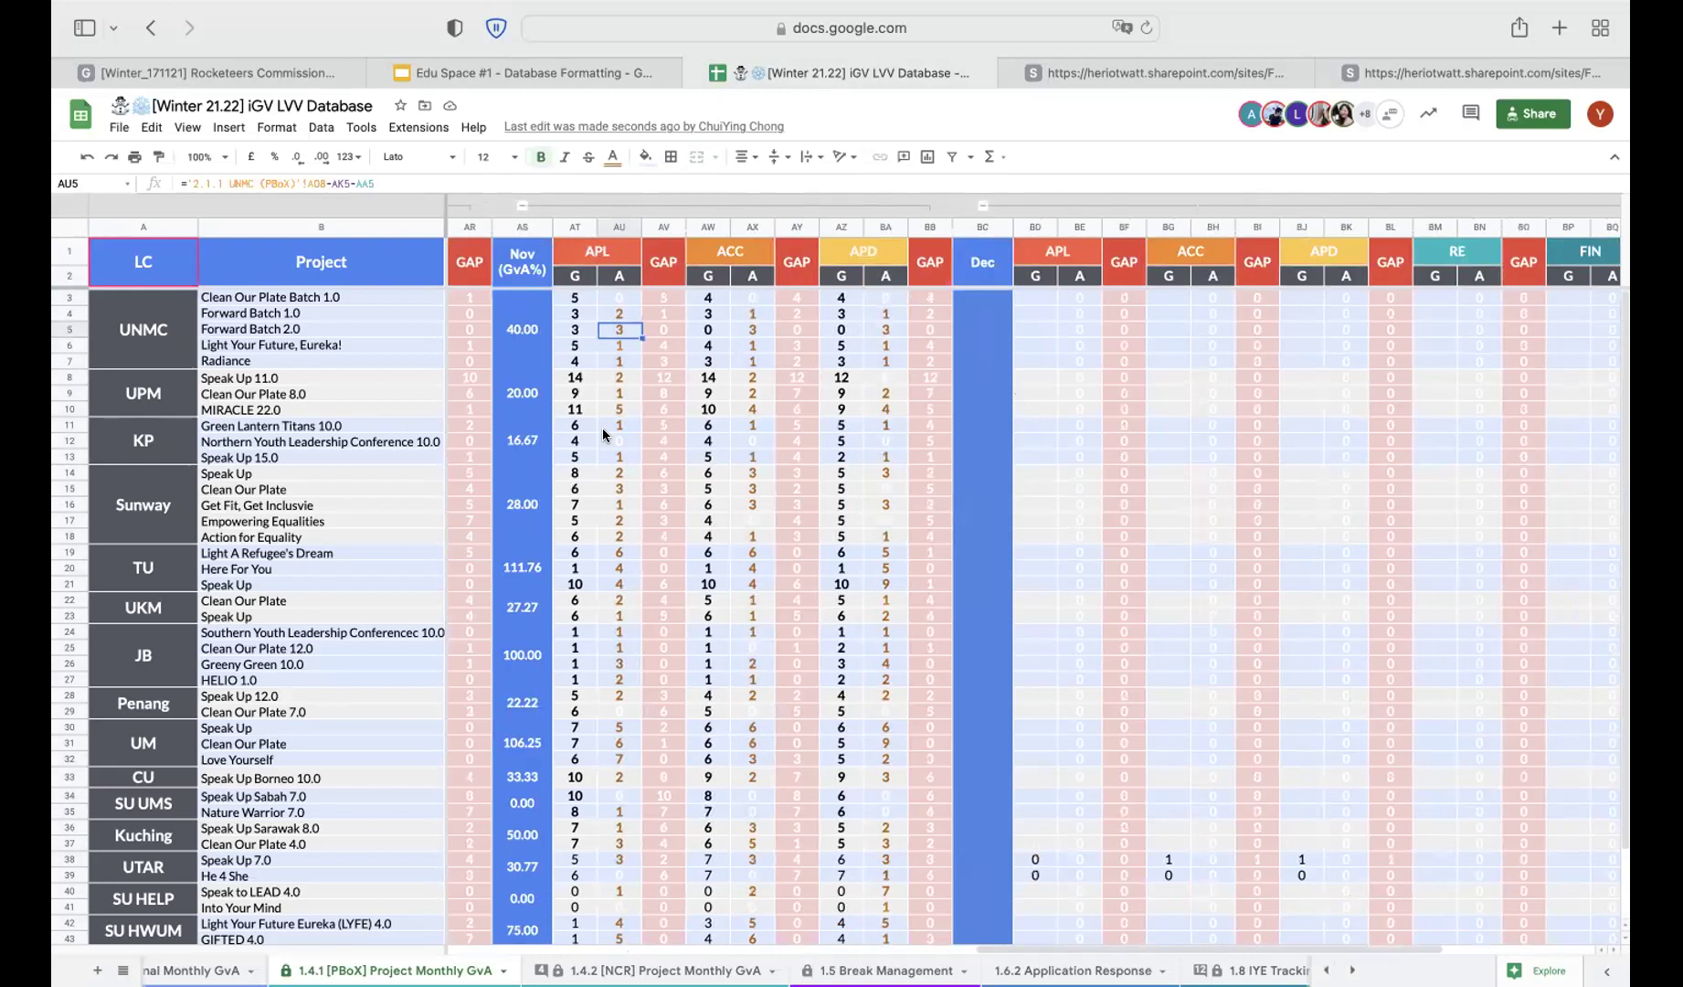
scroll(602, 428, left, 1)
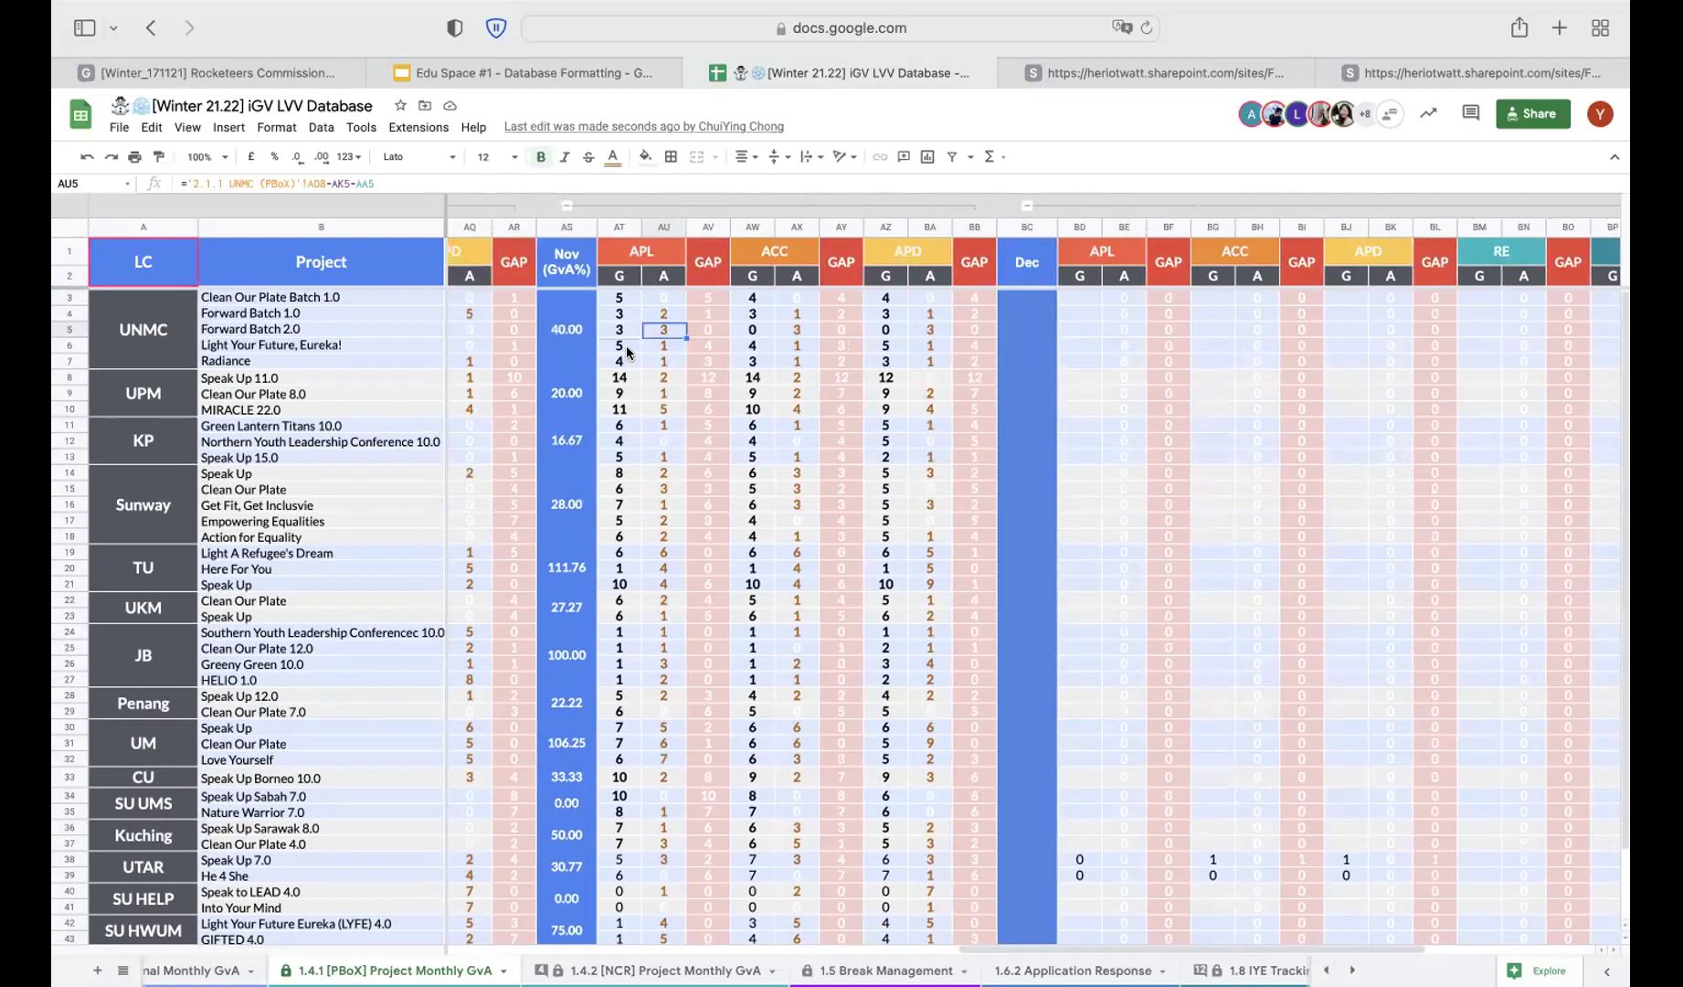
scroll(721, 374, down, 1)
scroll(721, 374, up, 1)
scroll(721, 373, left, 1)
scroll(721, 374, right, 2)
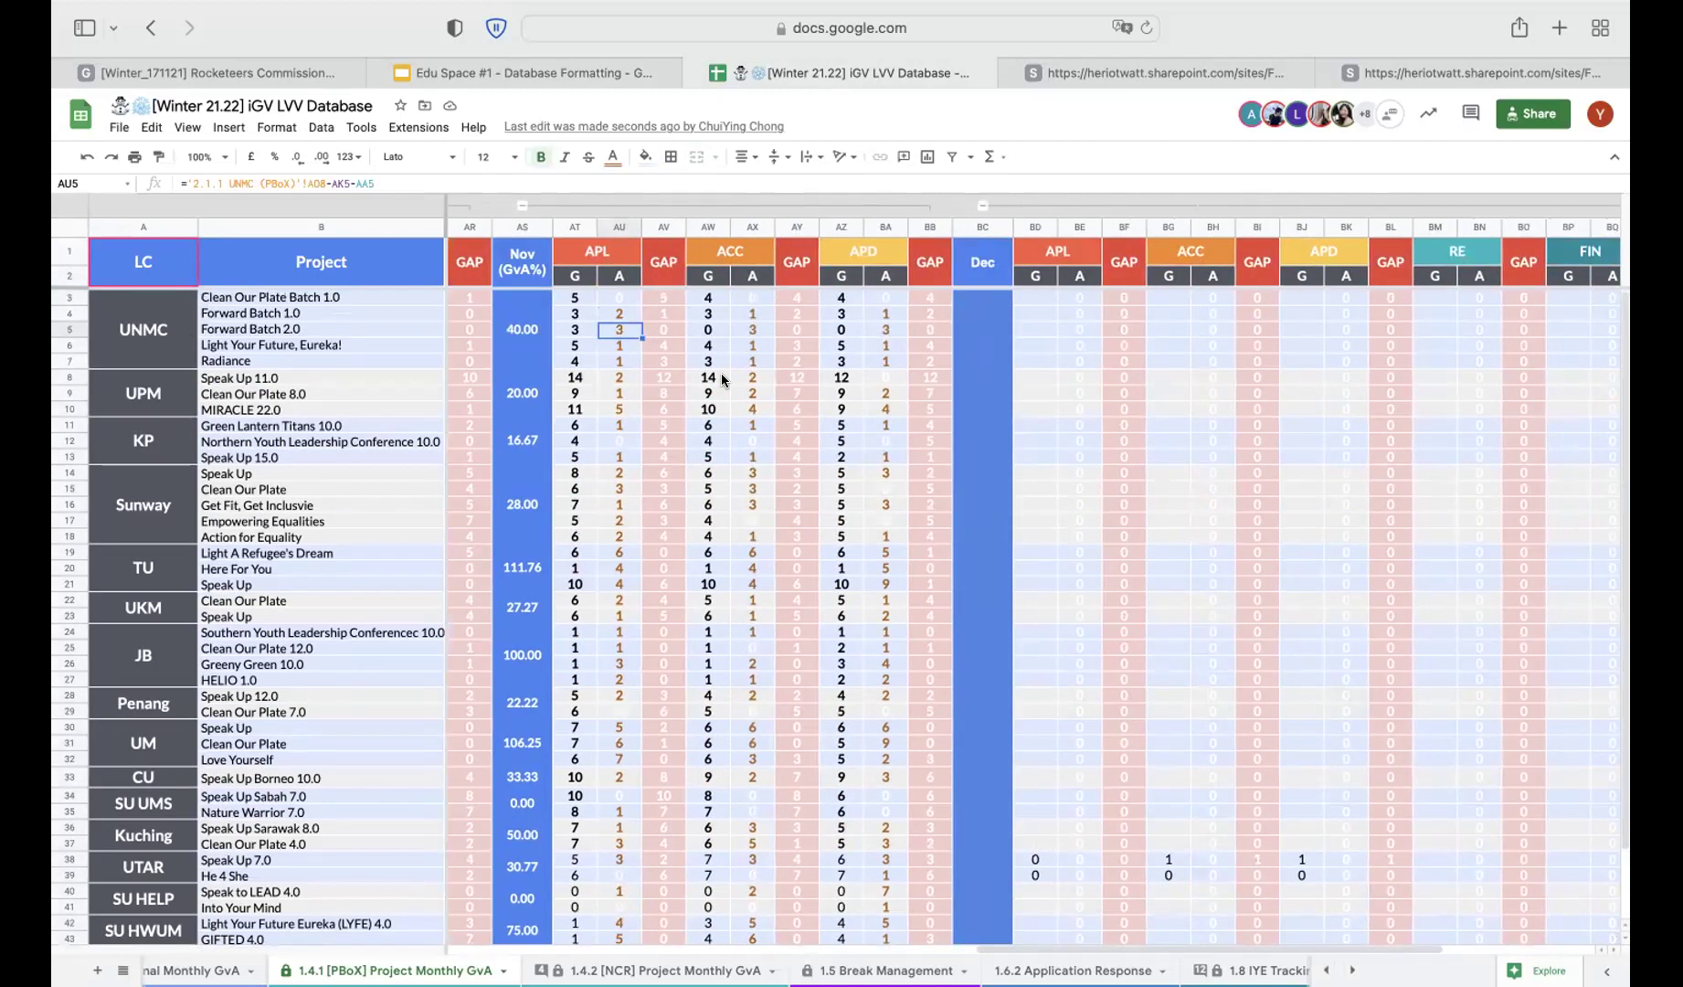
click(622, 375)
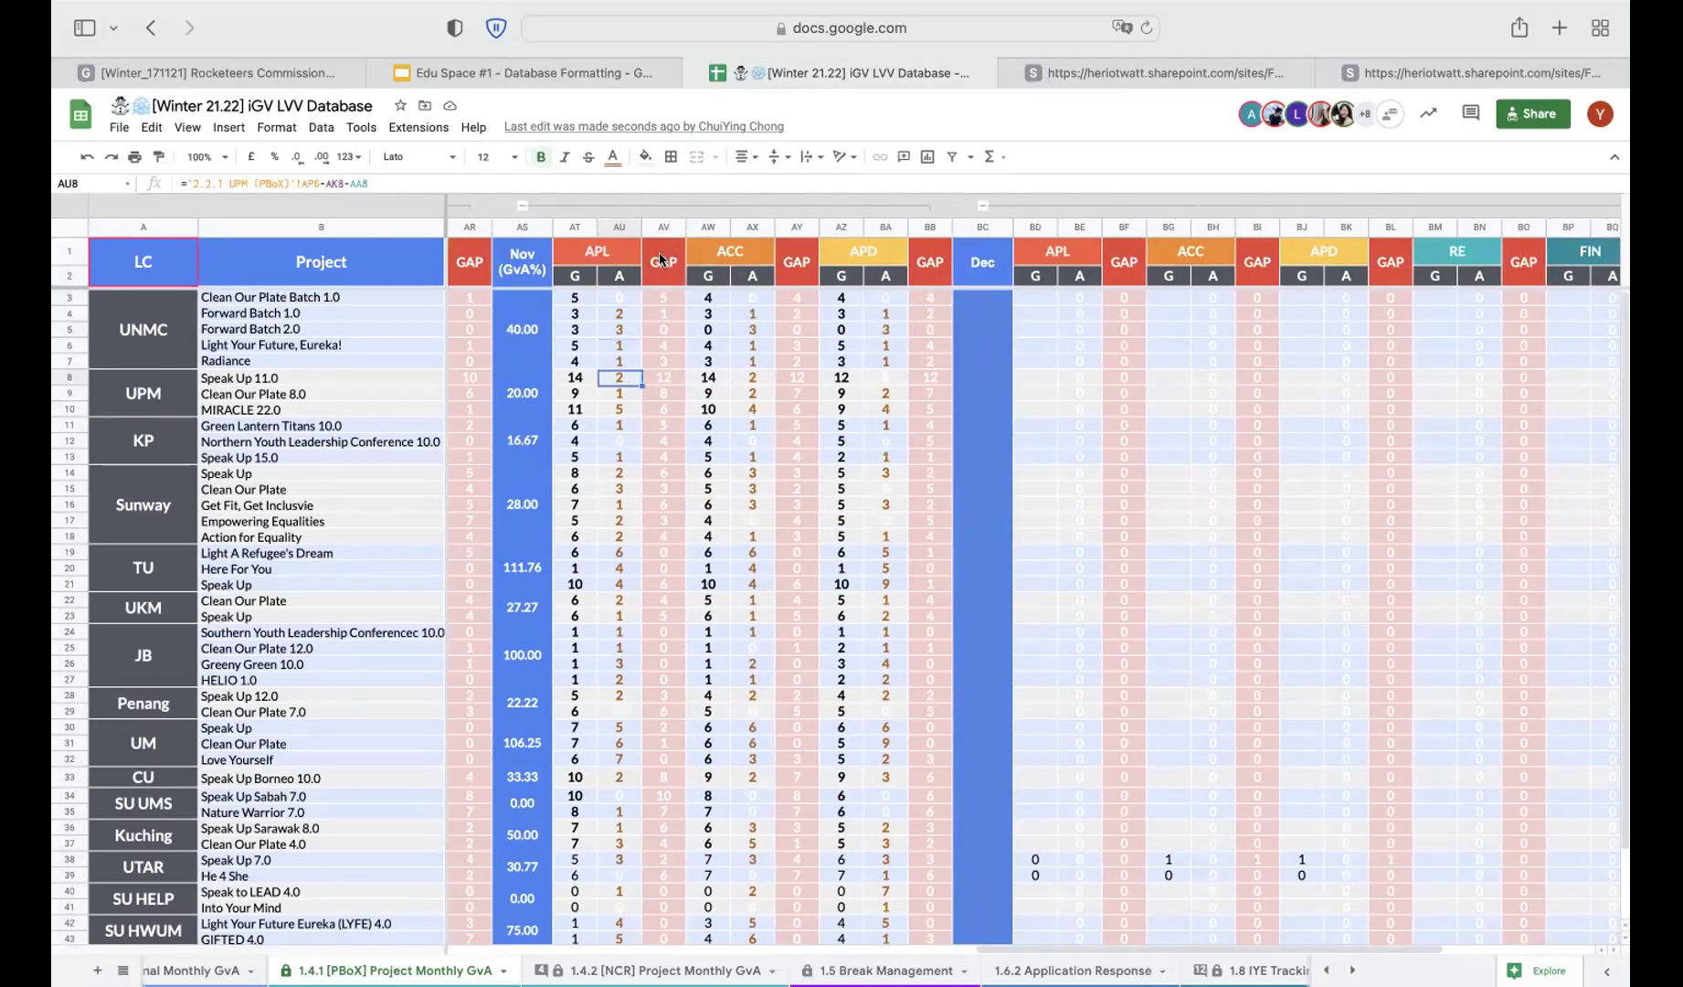
Revisit the Edu Space #1 slides, switch to the Rocketeers Commission Meeting presentation, and show slide 39, Harvest your learning
click(607, 69)
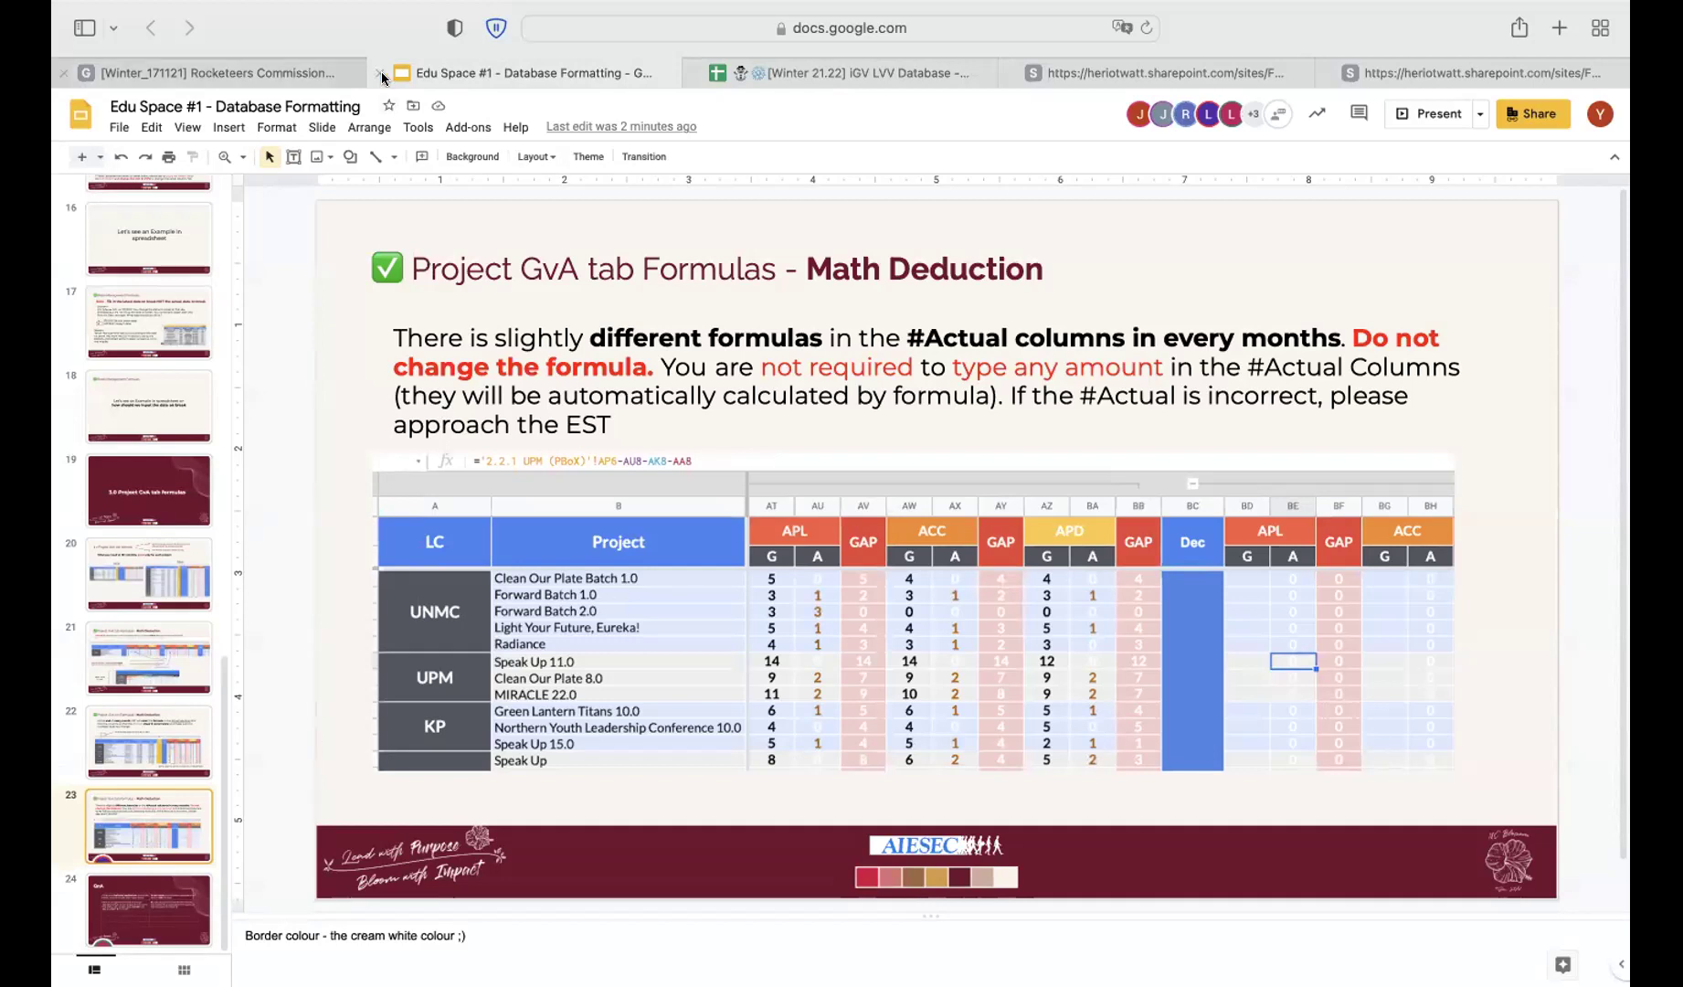
mouse_move(640, 121)
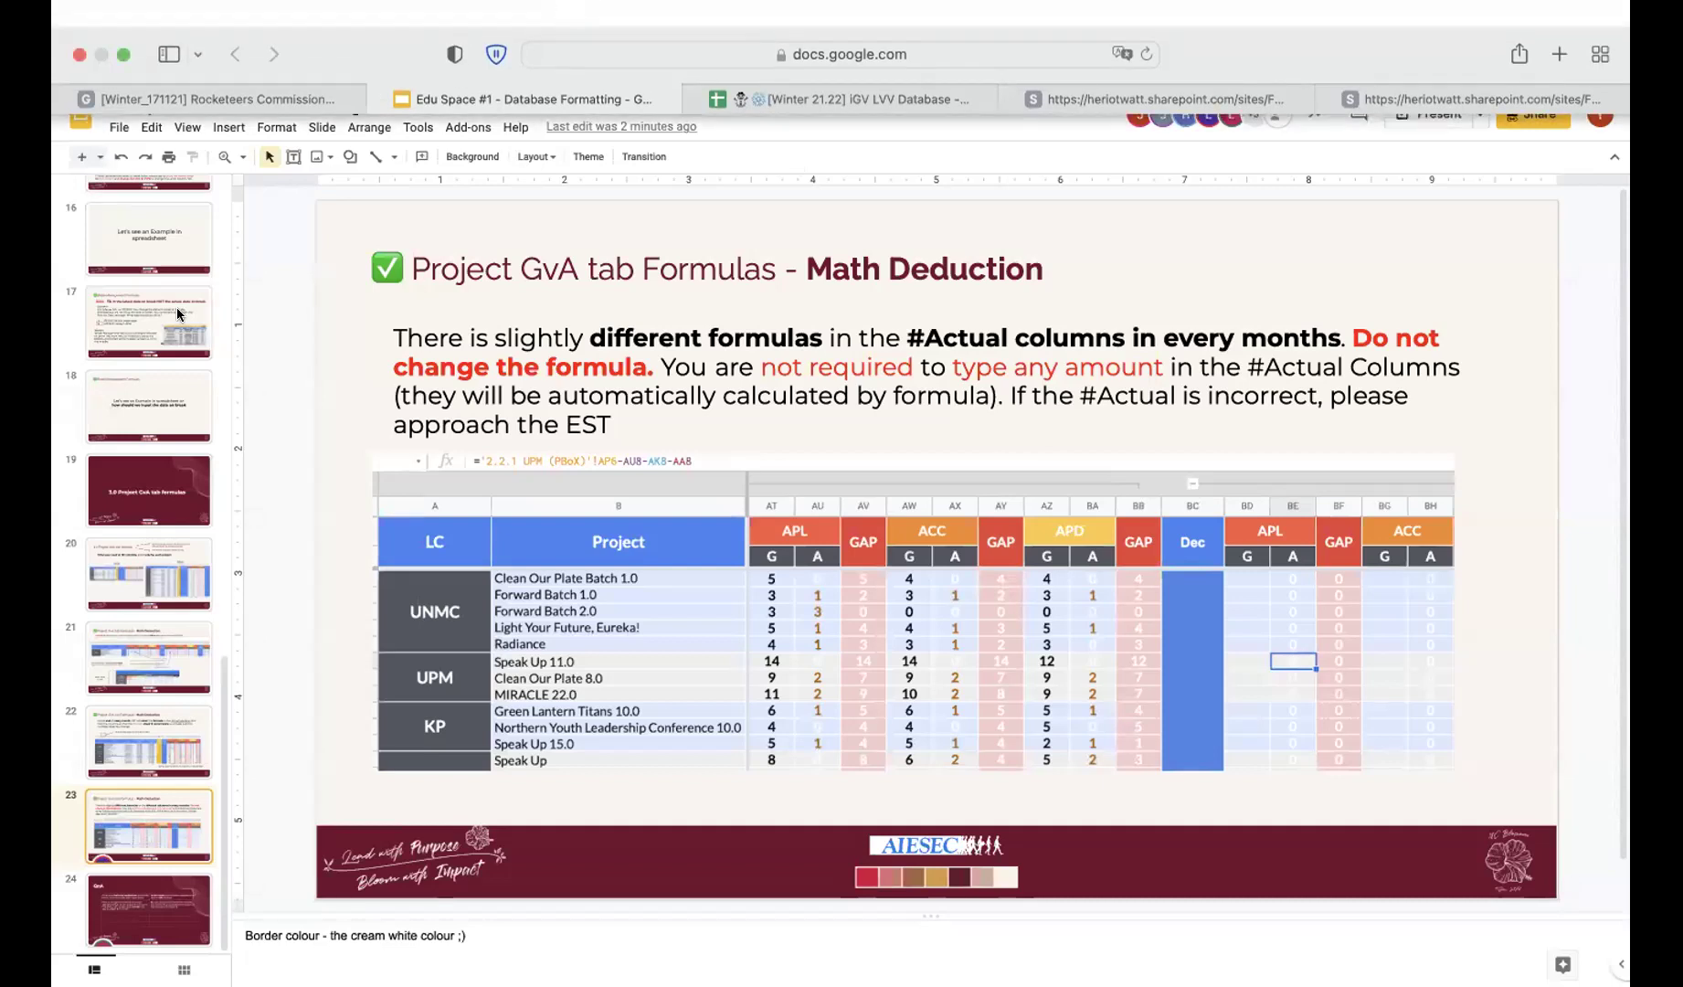
click(235, 78)
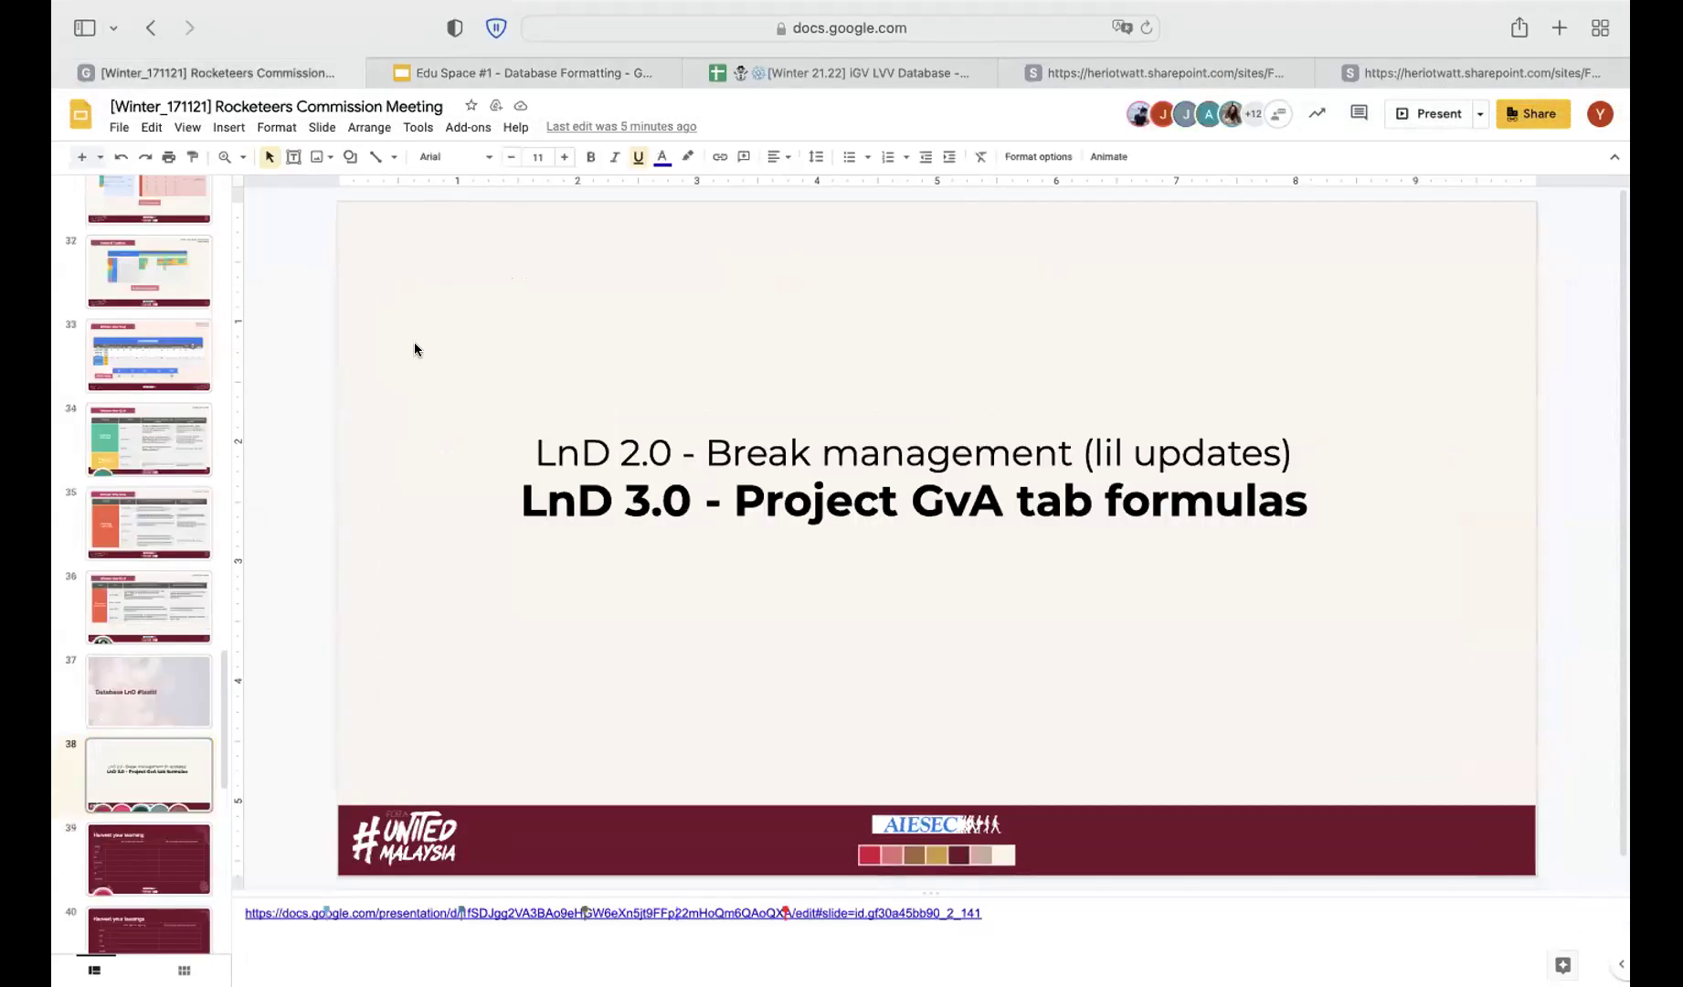
scroll(140, 650, up, 2)
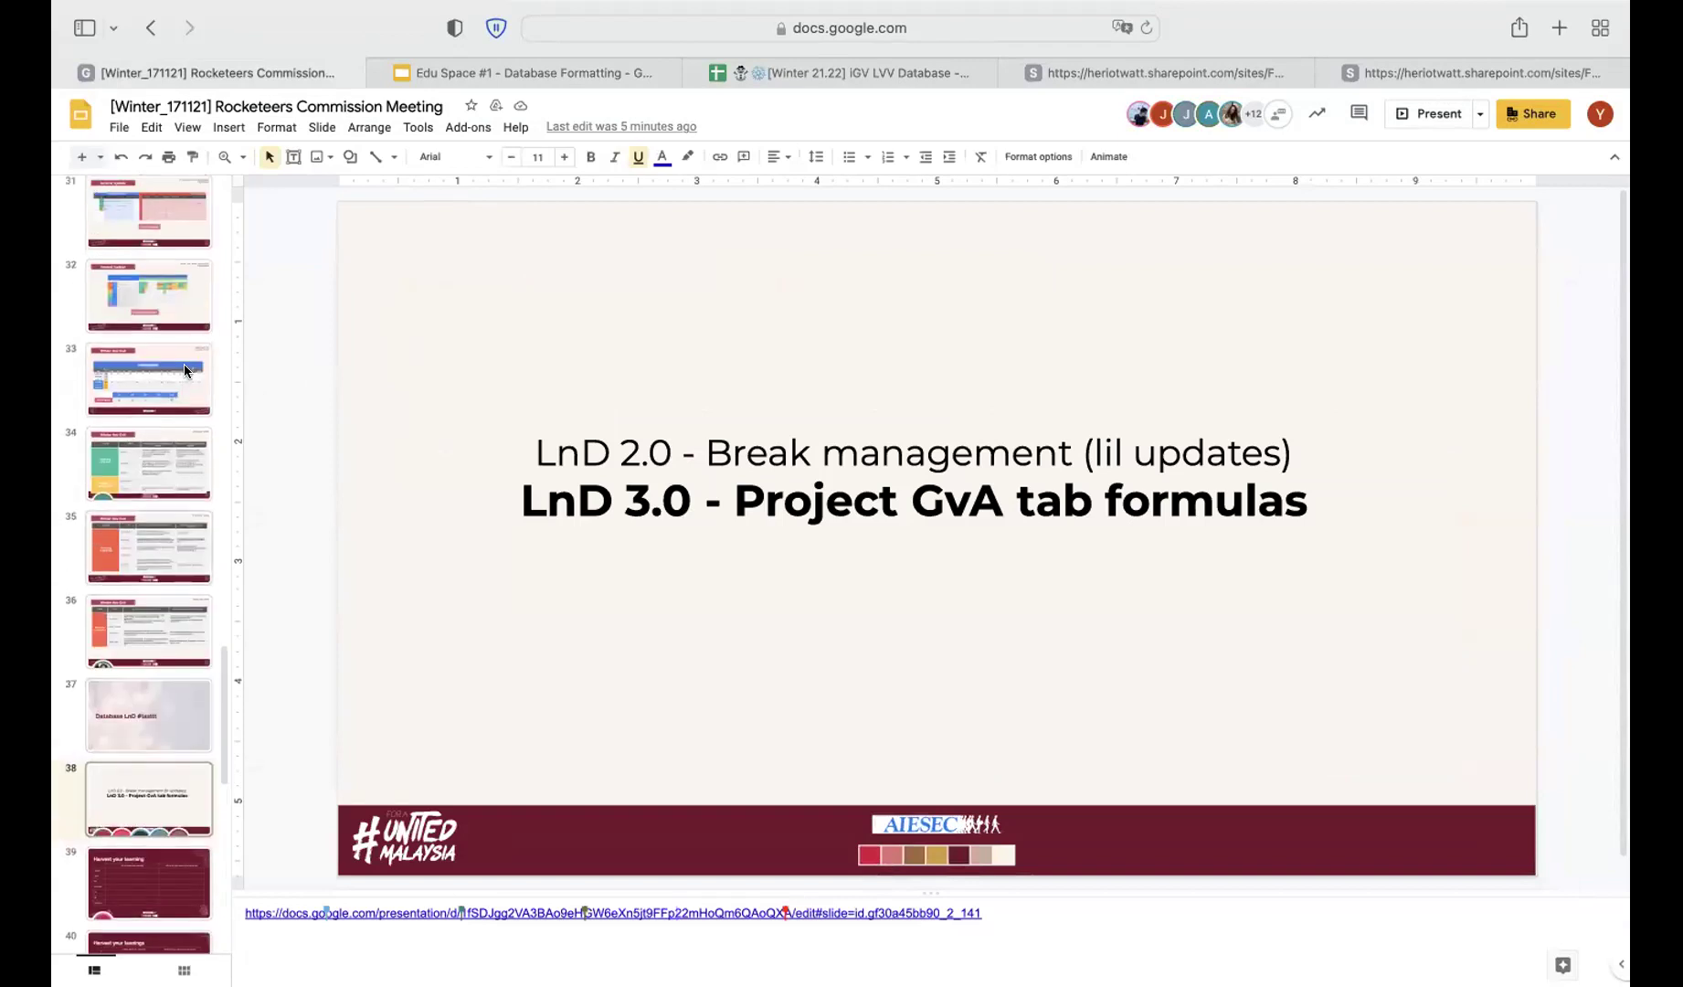
scroll(143, 334, down, 4)
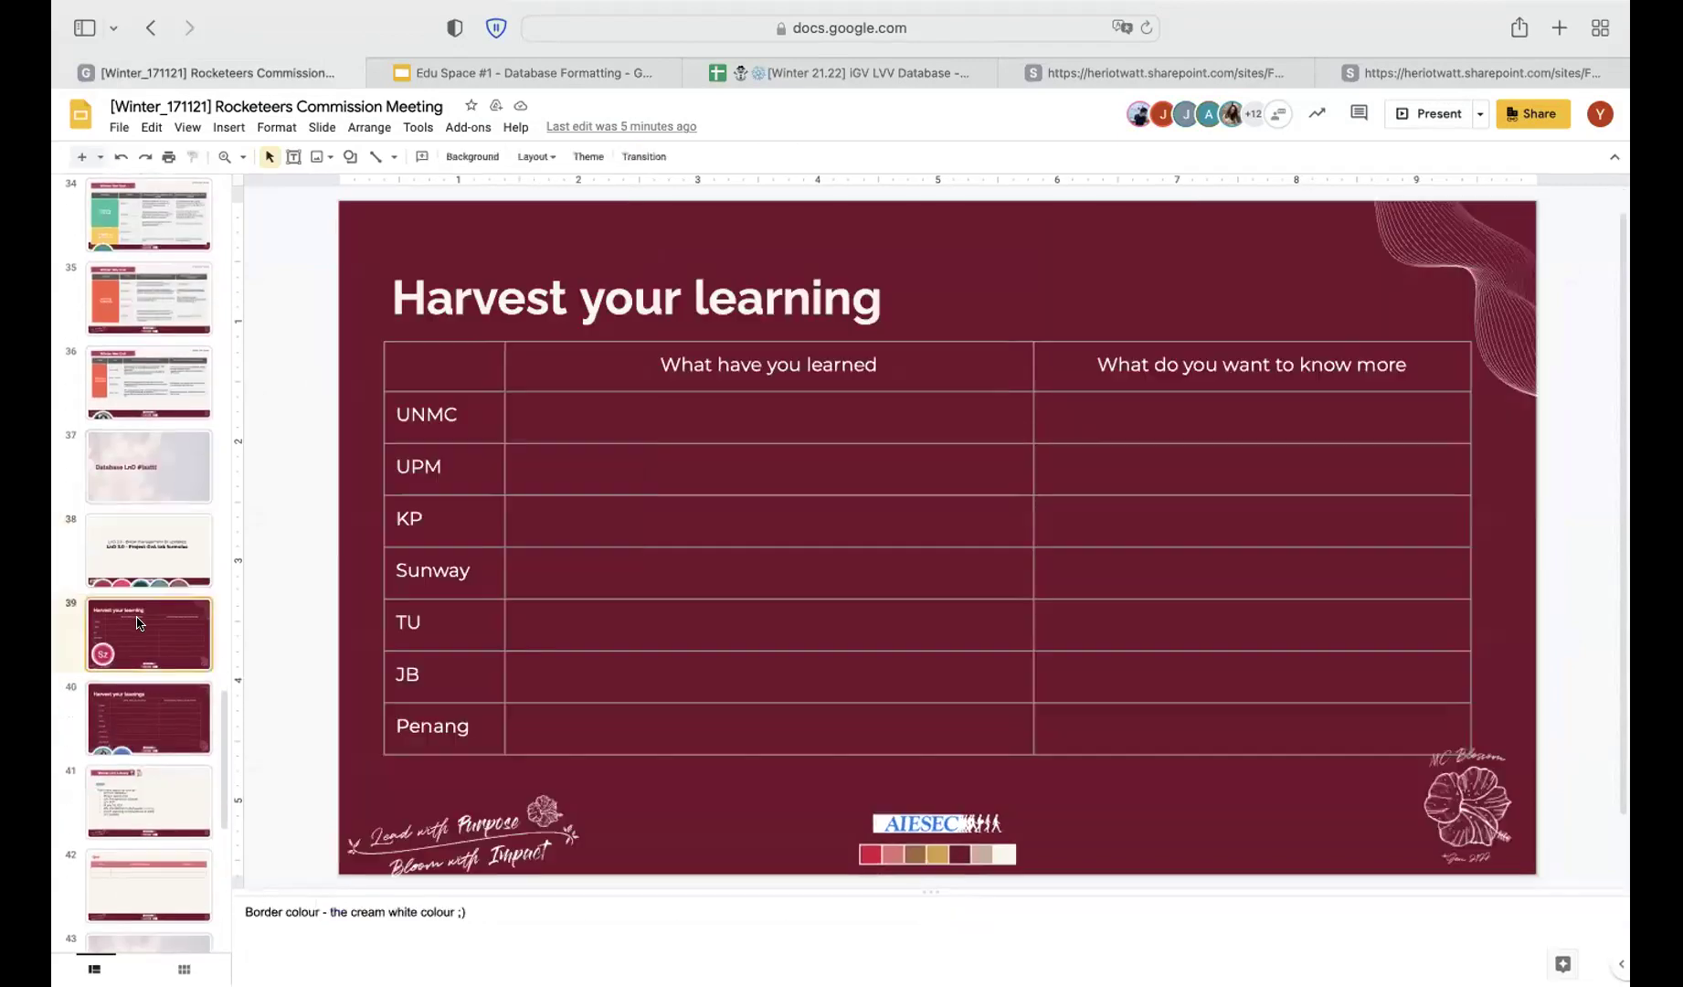
click(148, 633)
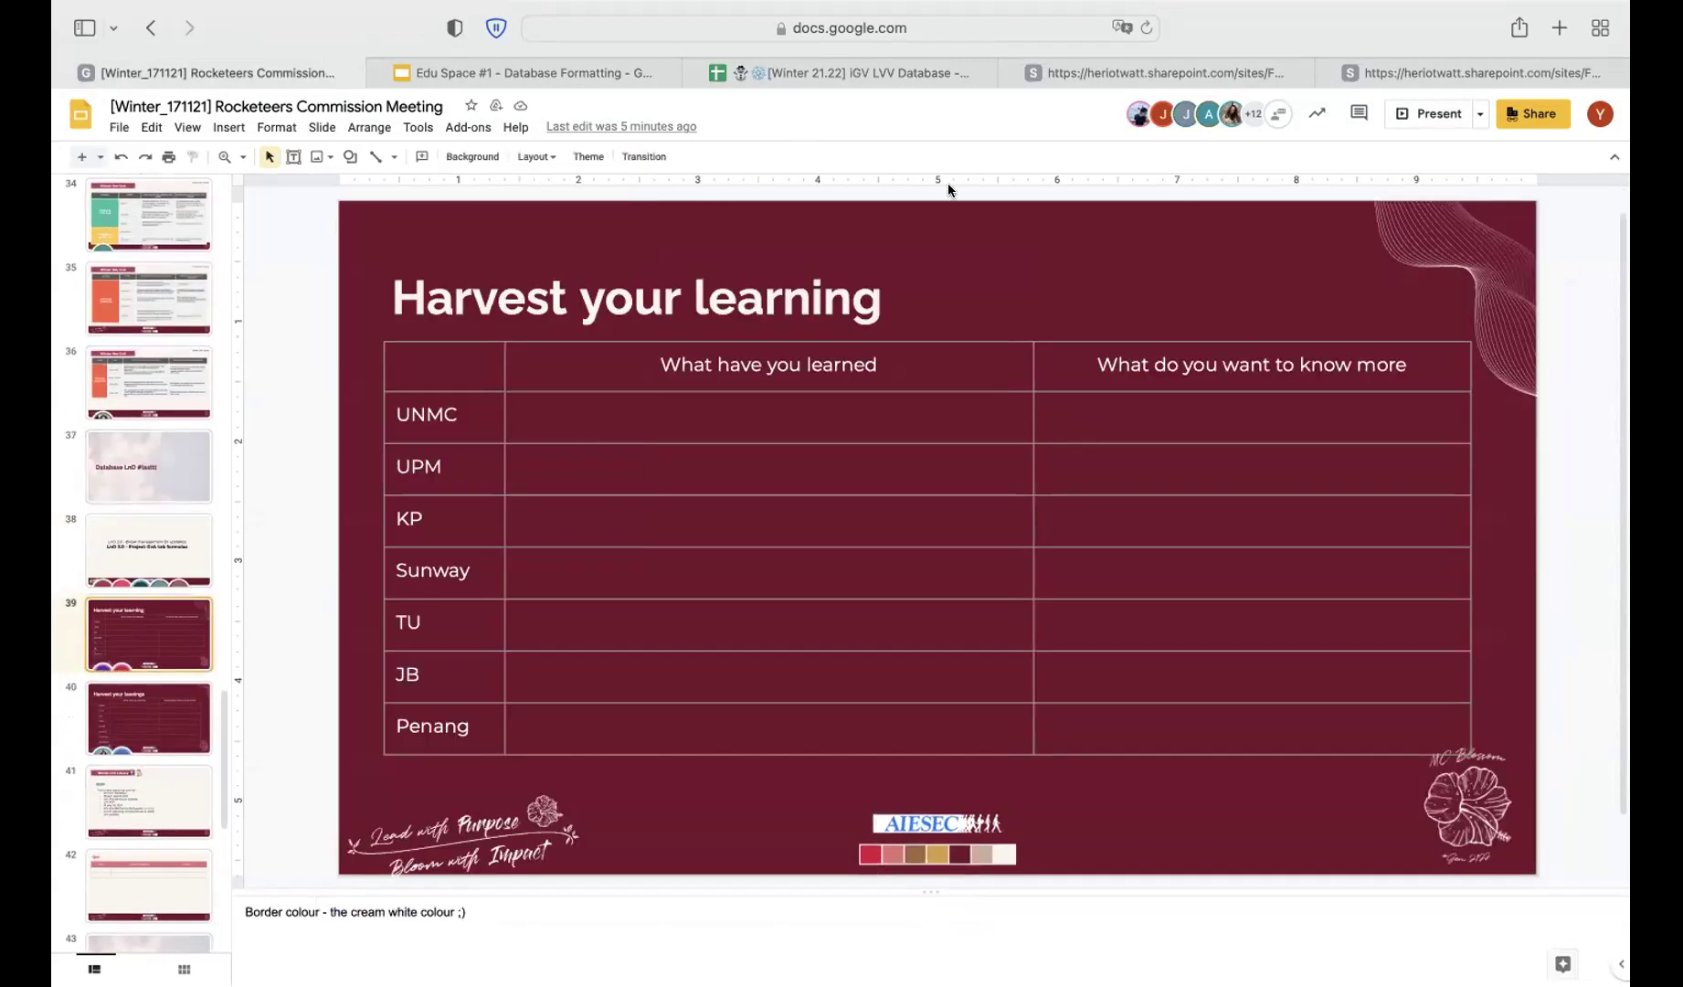
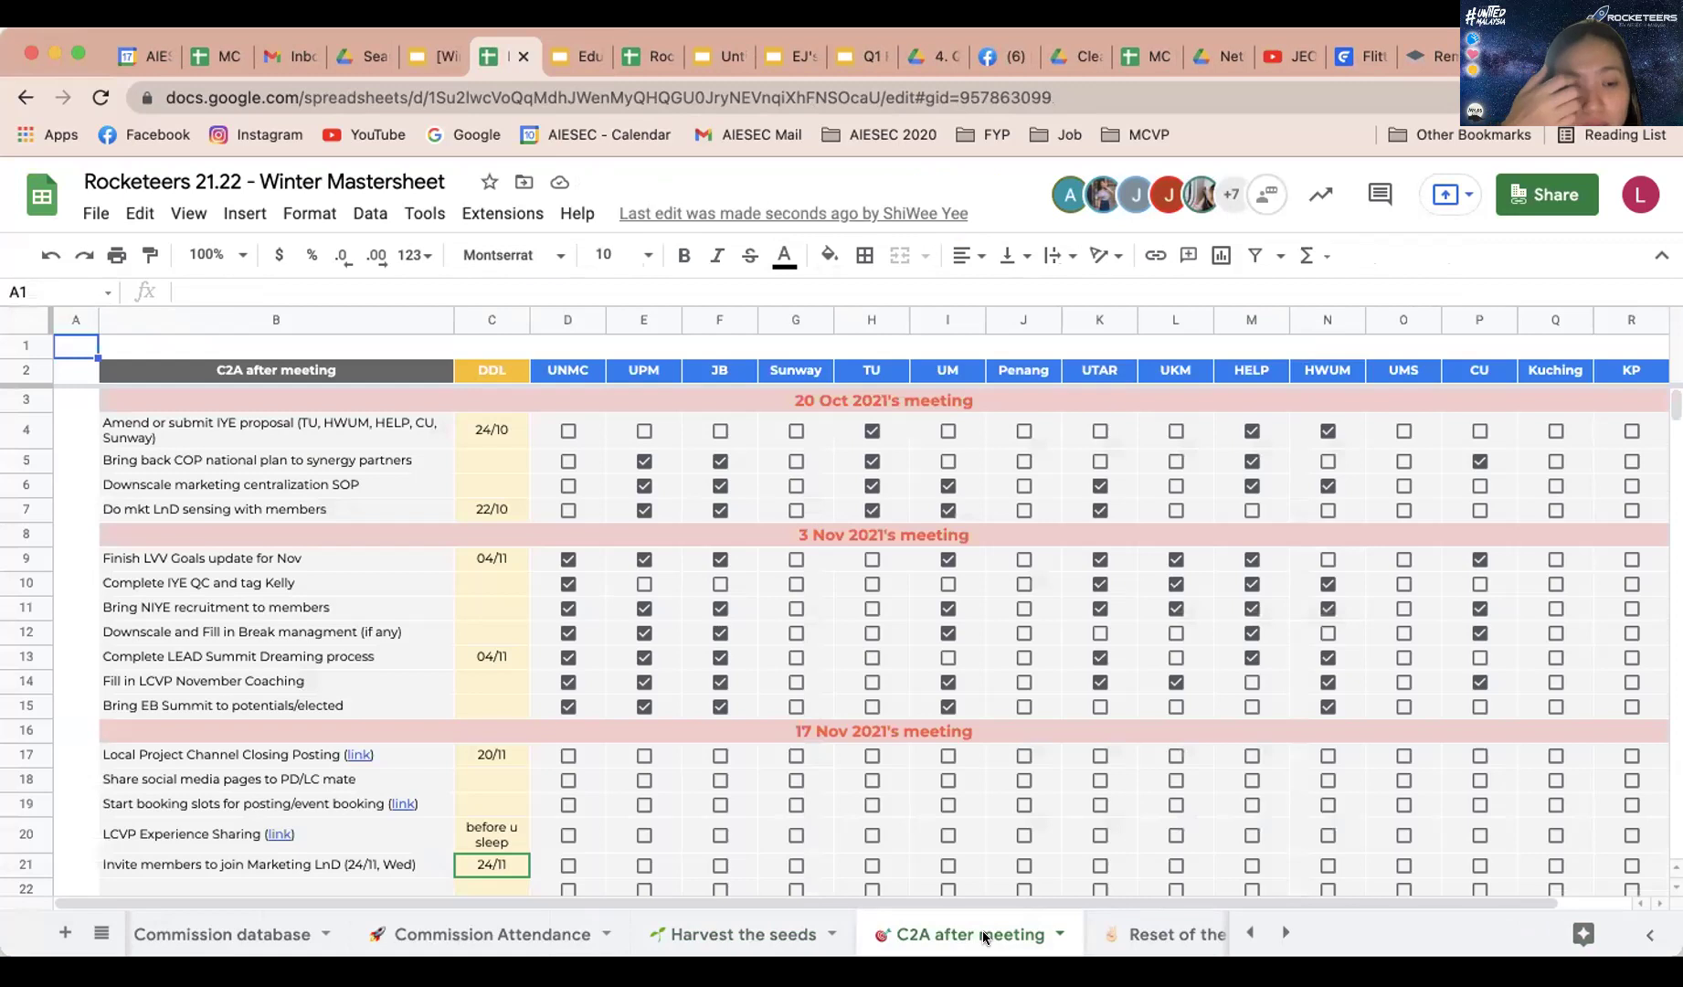
In the Winter Mastersheet's C2A after meeting sheet, select the Local Project Channel Closing Posting task under 17 Nov 2021's meeting
scroll(593, 847, down, 3)
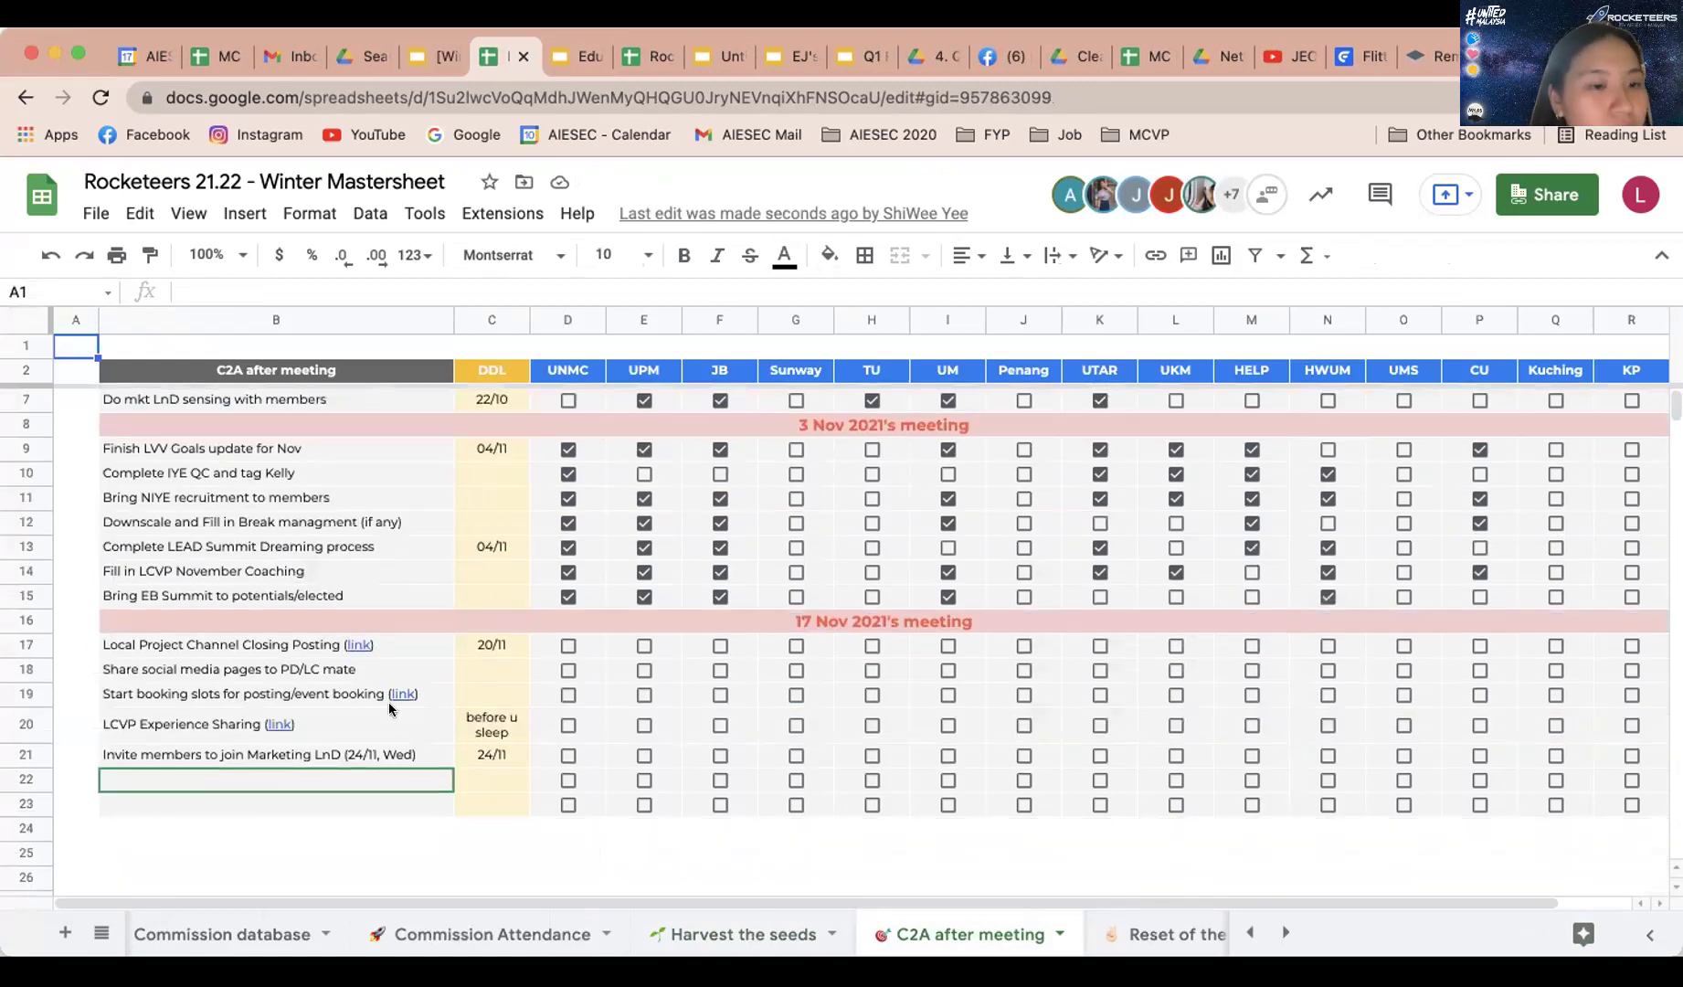
click(297, 643)
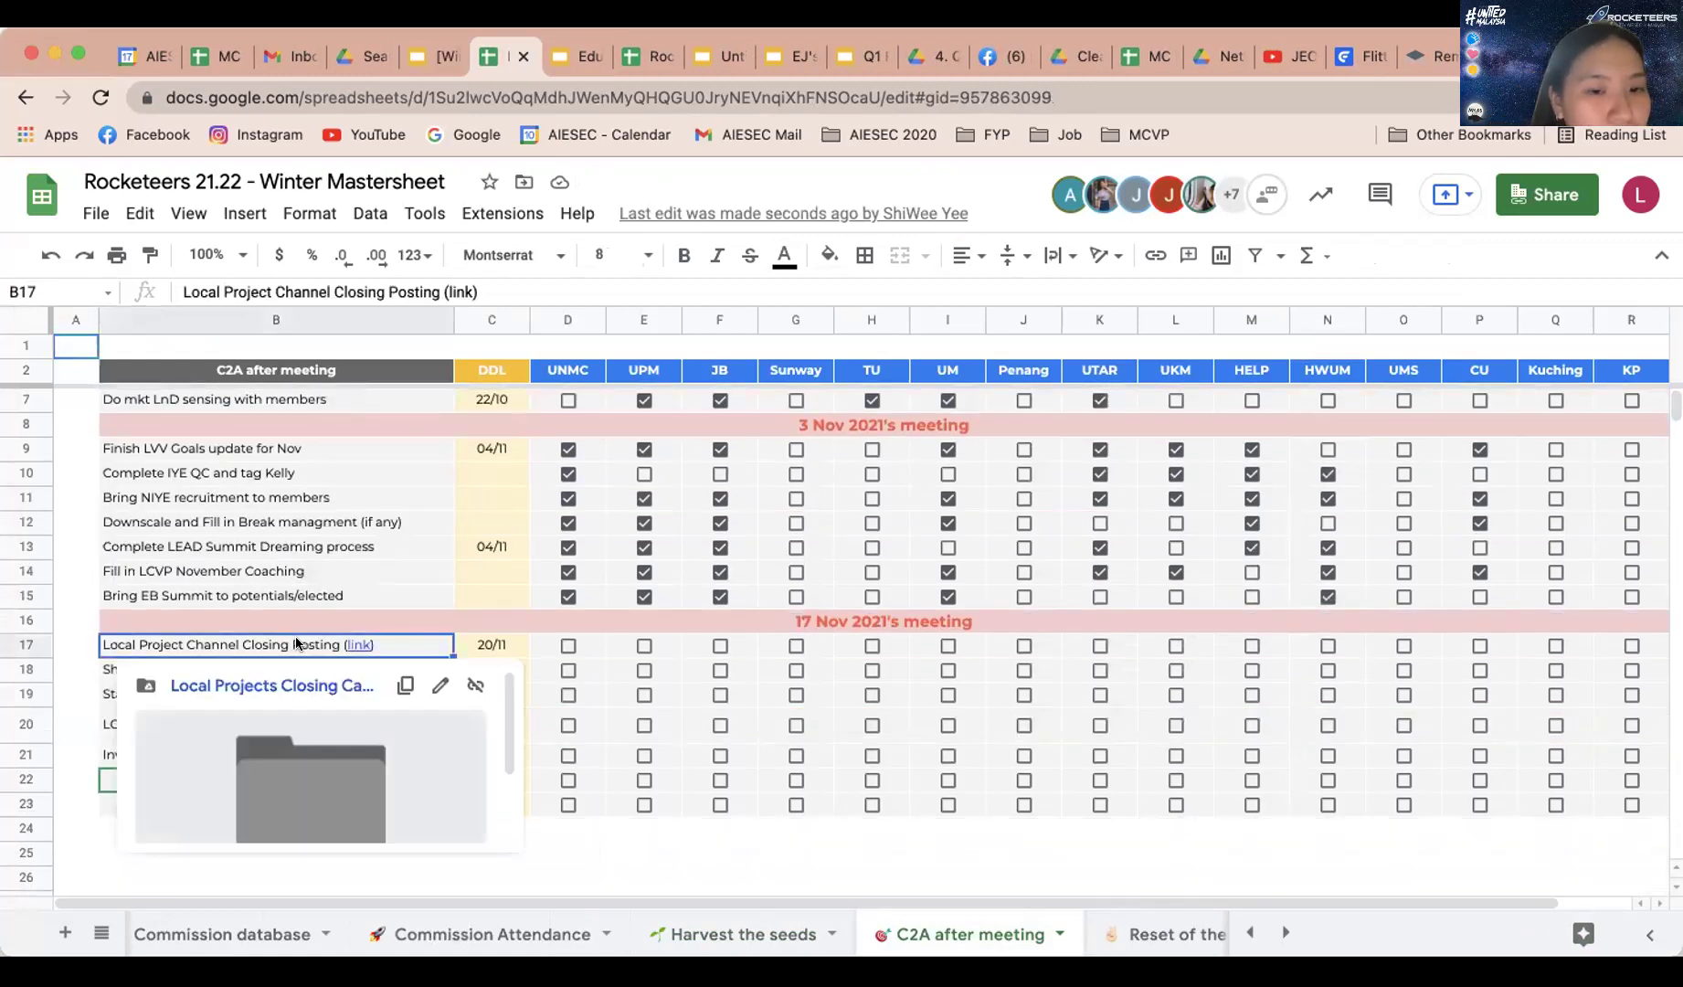
Go through the follow-up tasks under 17 Nov 2021's meeting, from Local Project Channel Closing Posting to the Marketing LnD invitation
click(406, 623)
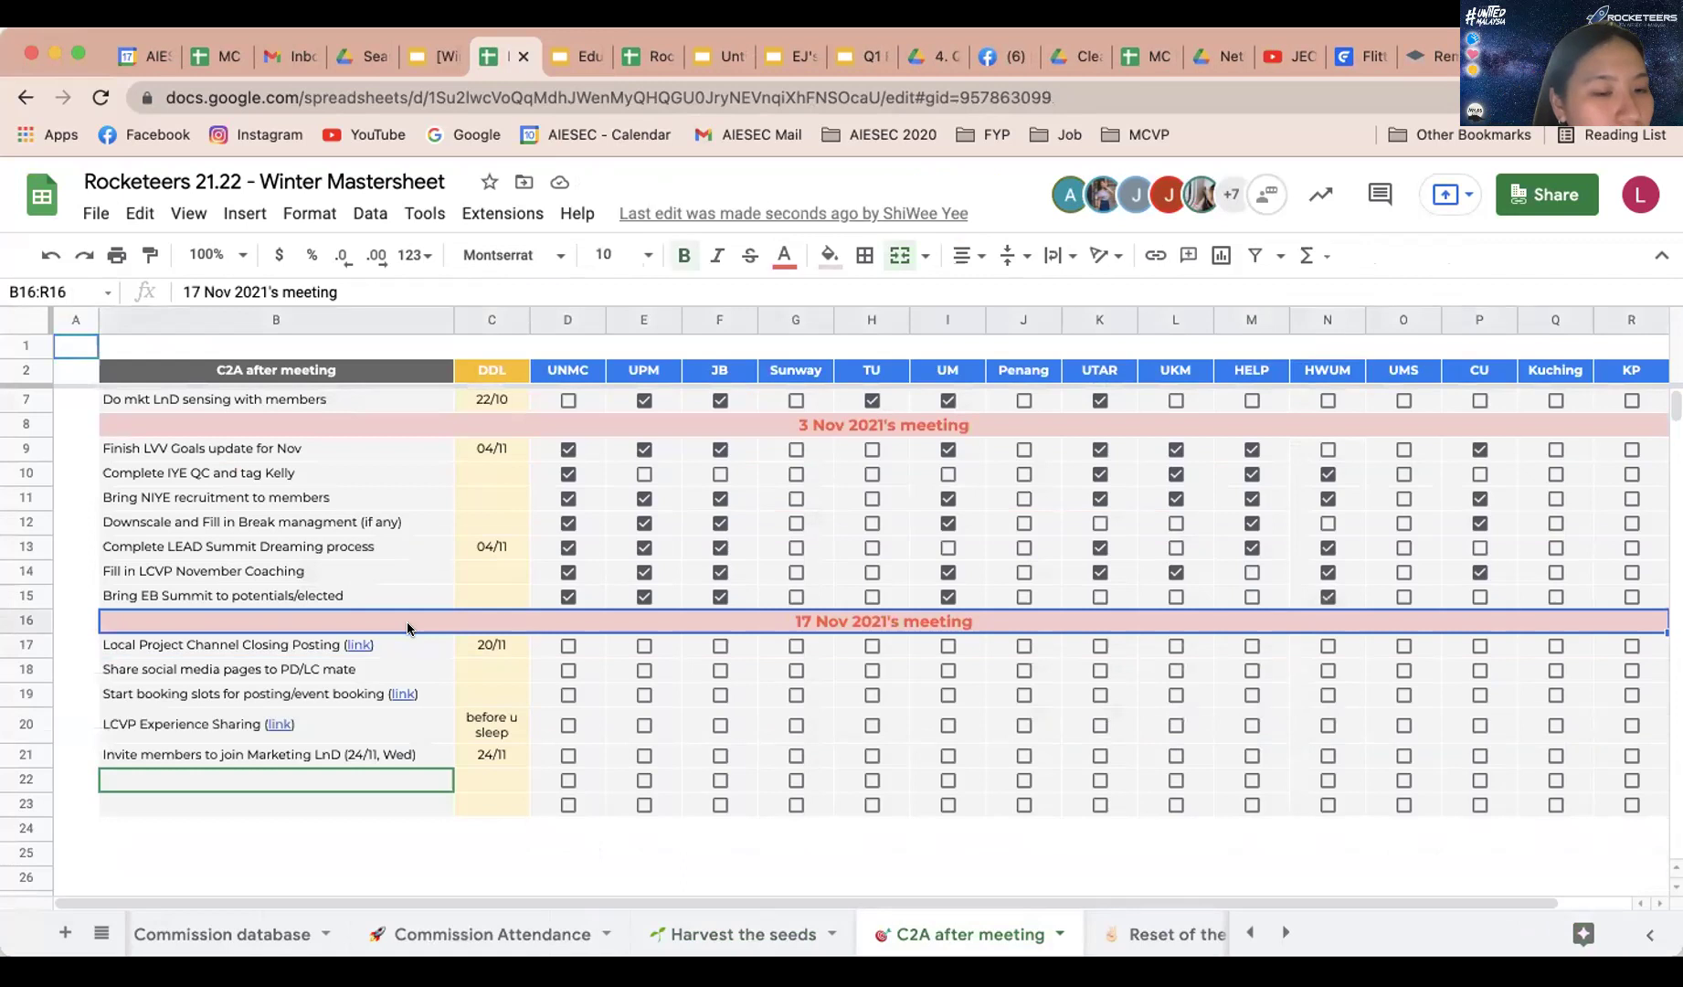
click(312, 651)
click(108, 662)
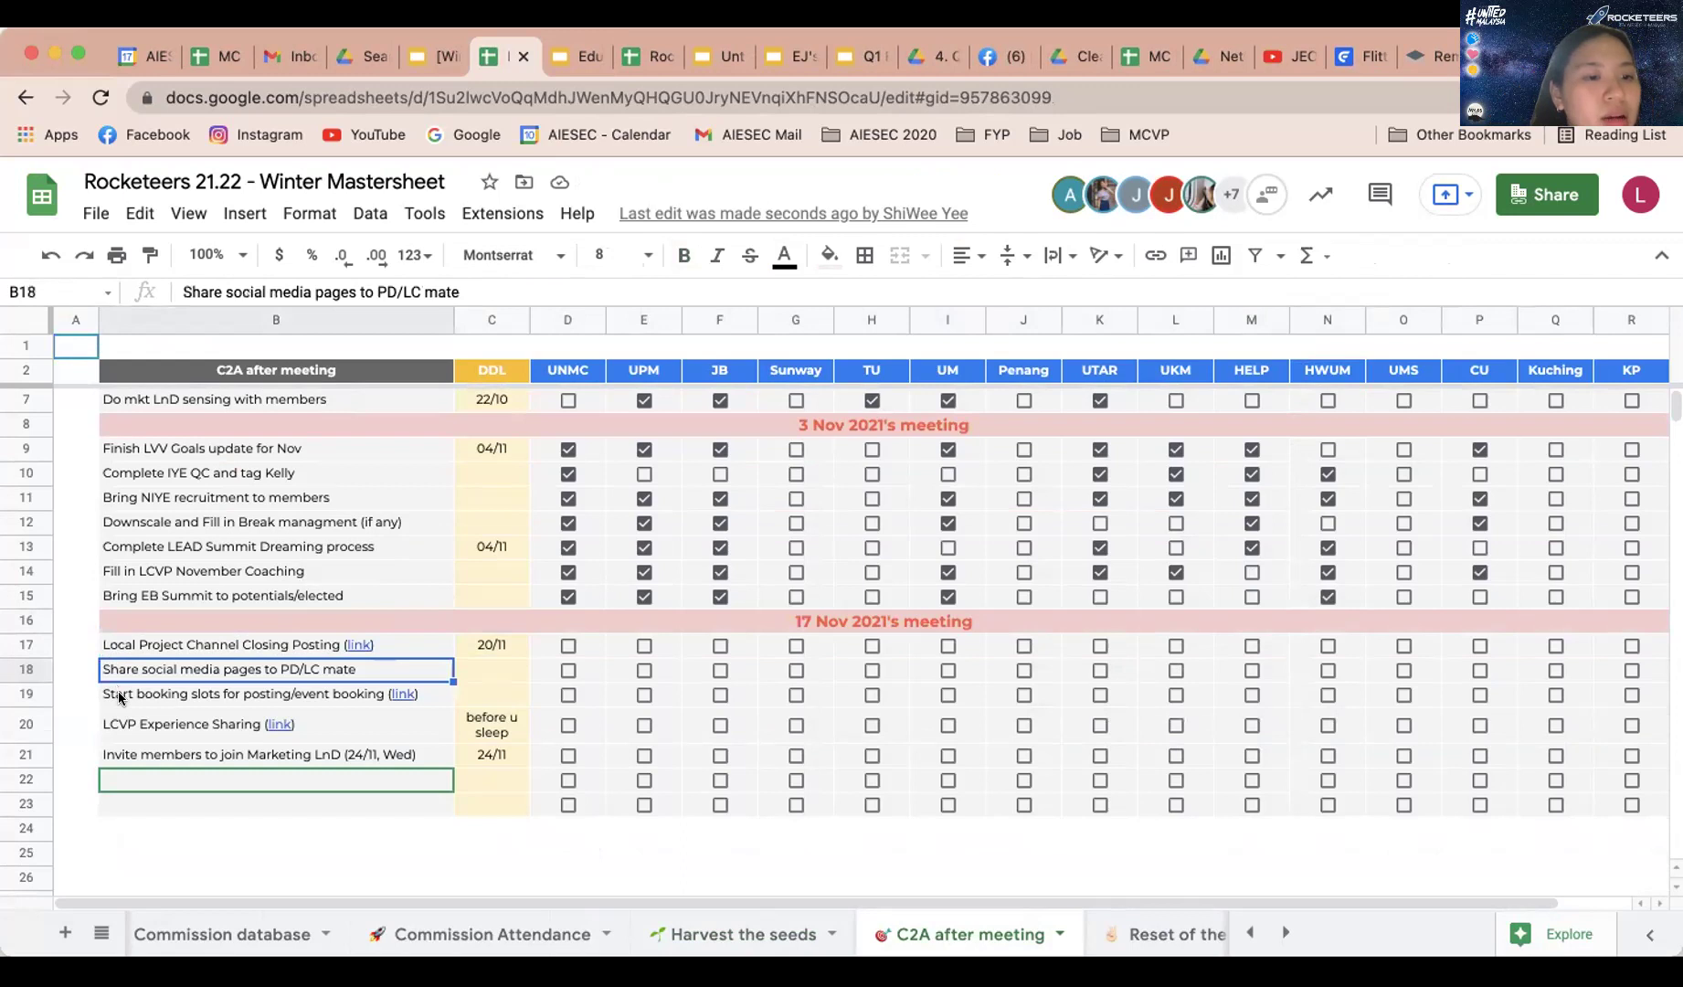
mouse_move(103, 694)
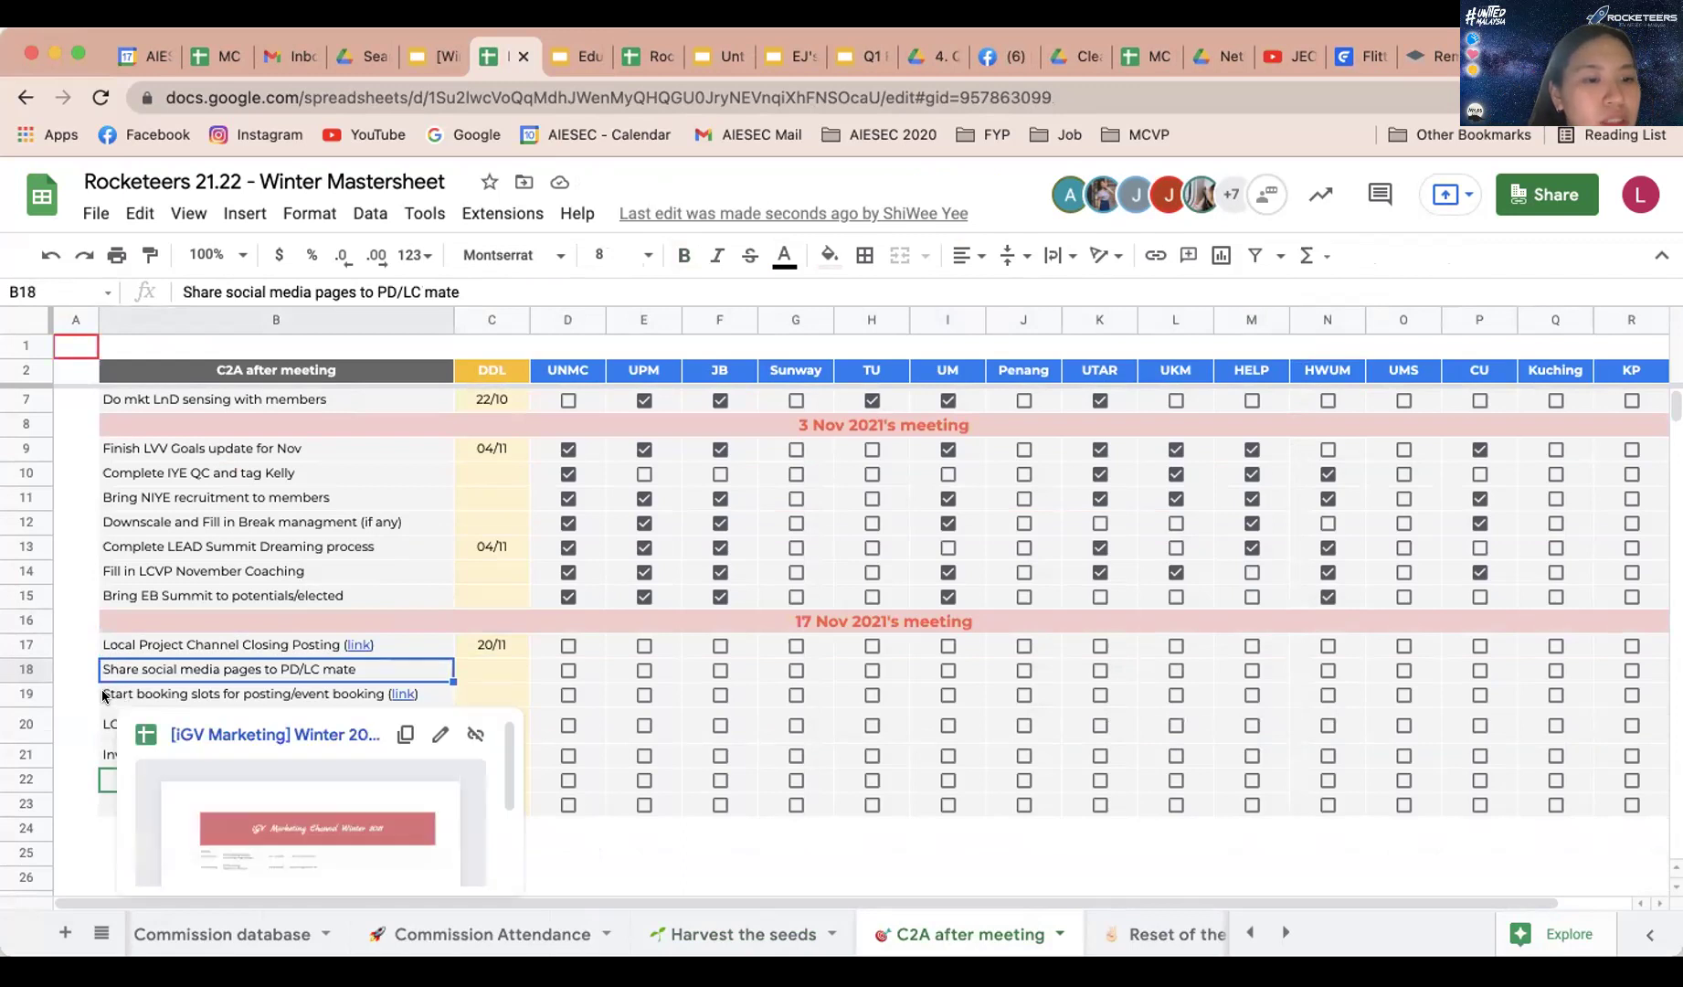
click(101, 694)
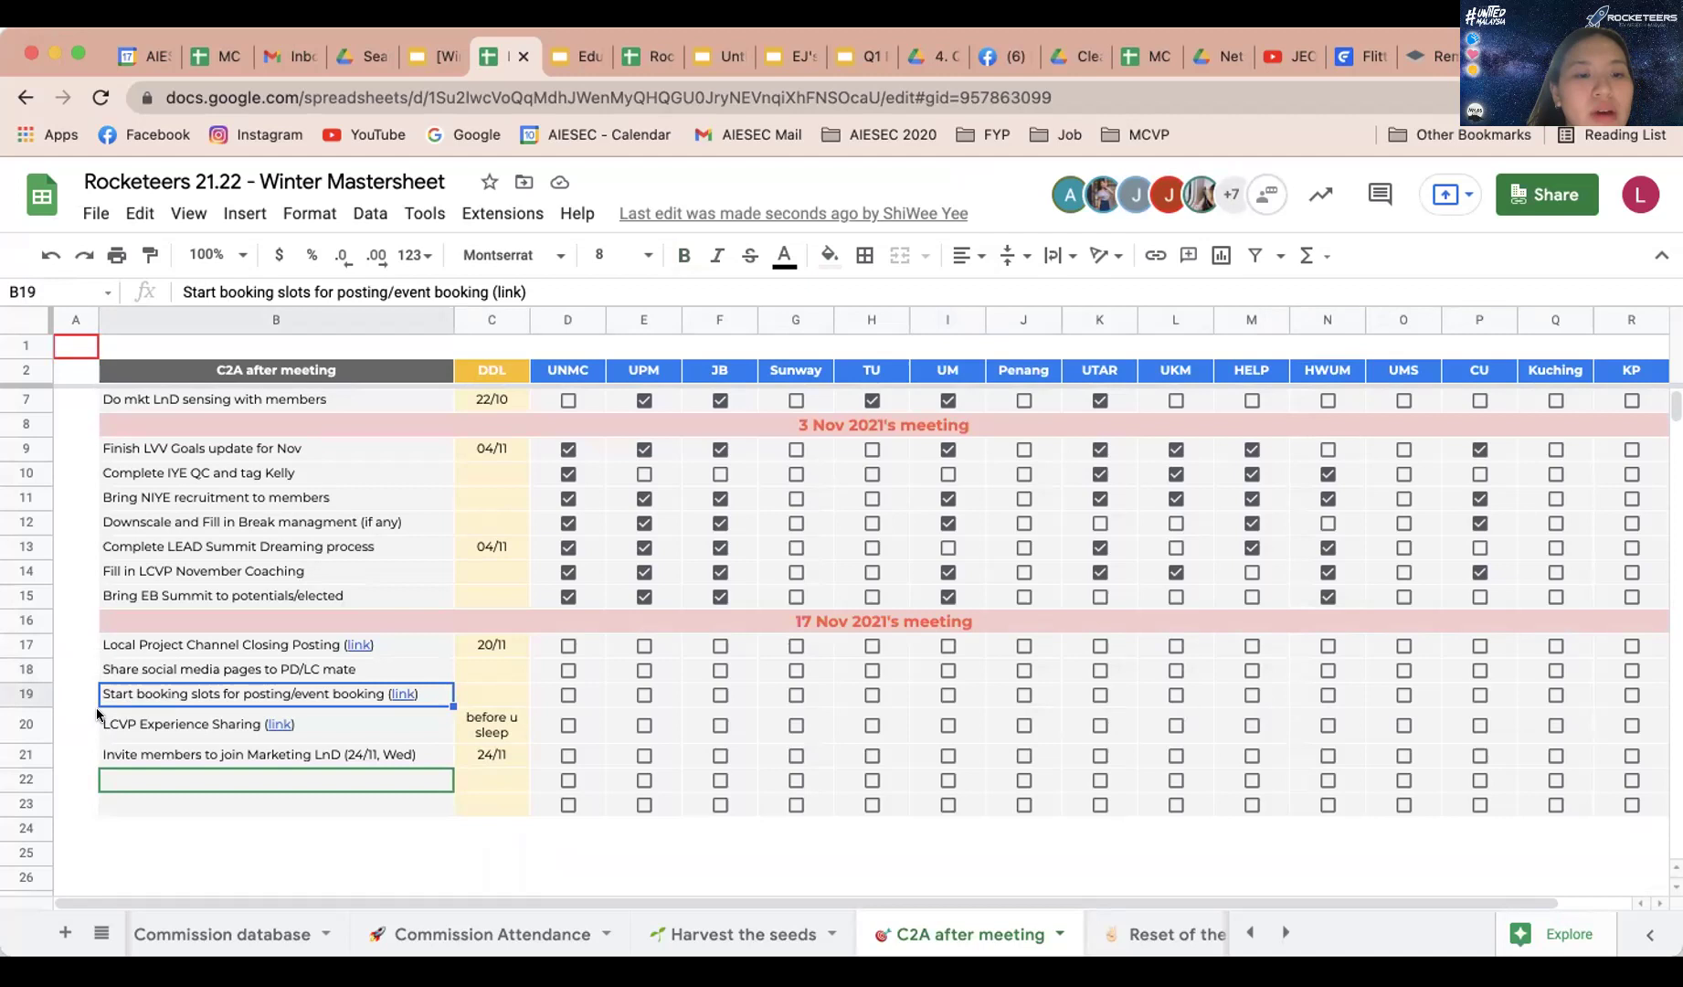
click(105, 722)
click(80, 702)
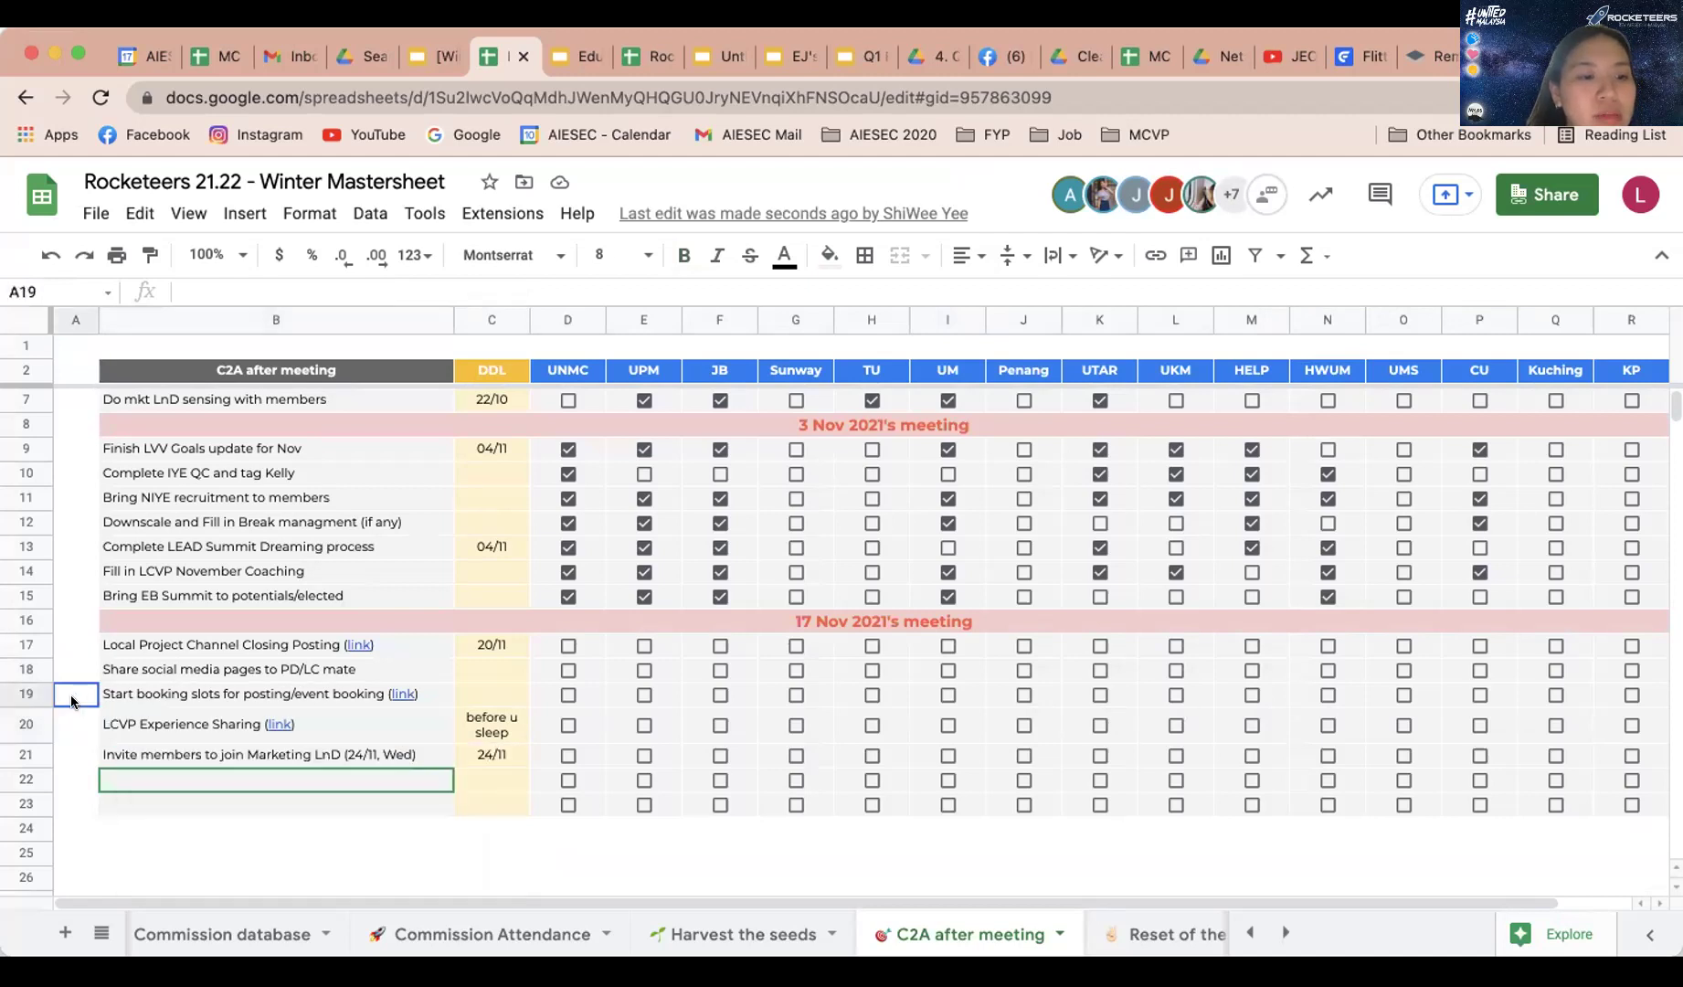
click(110, 754)
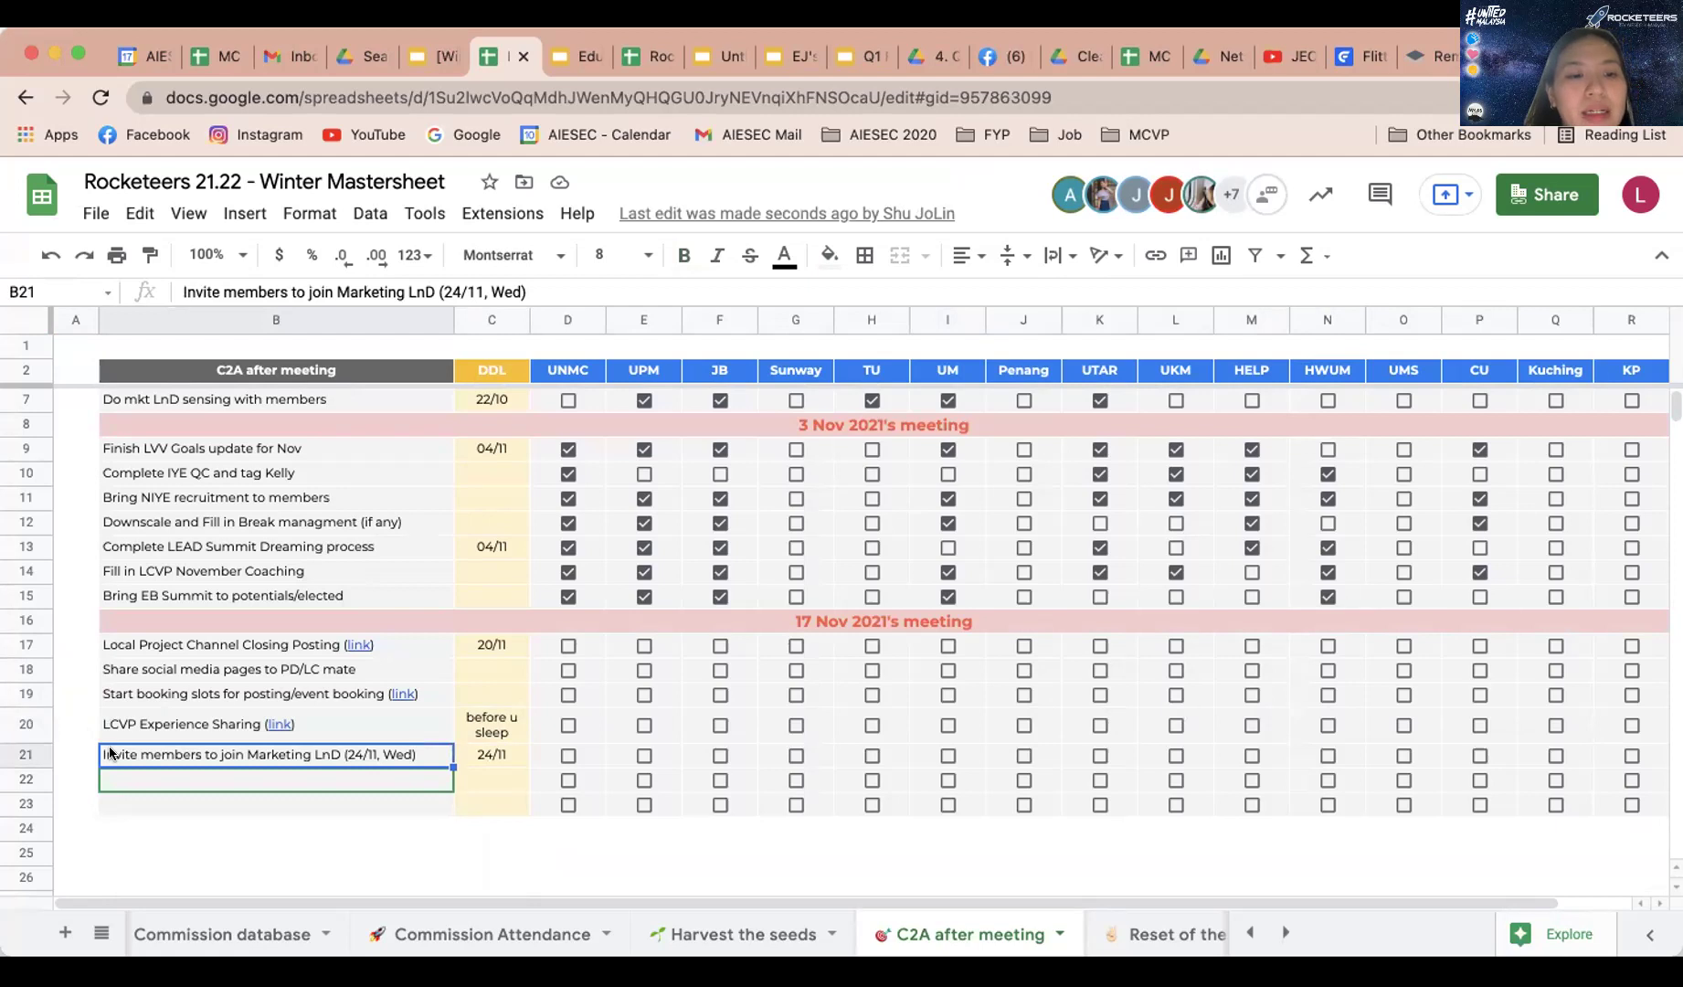
click(121, 778)
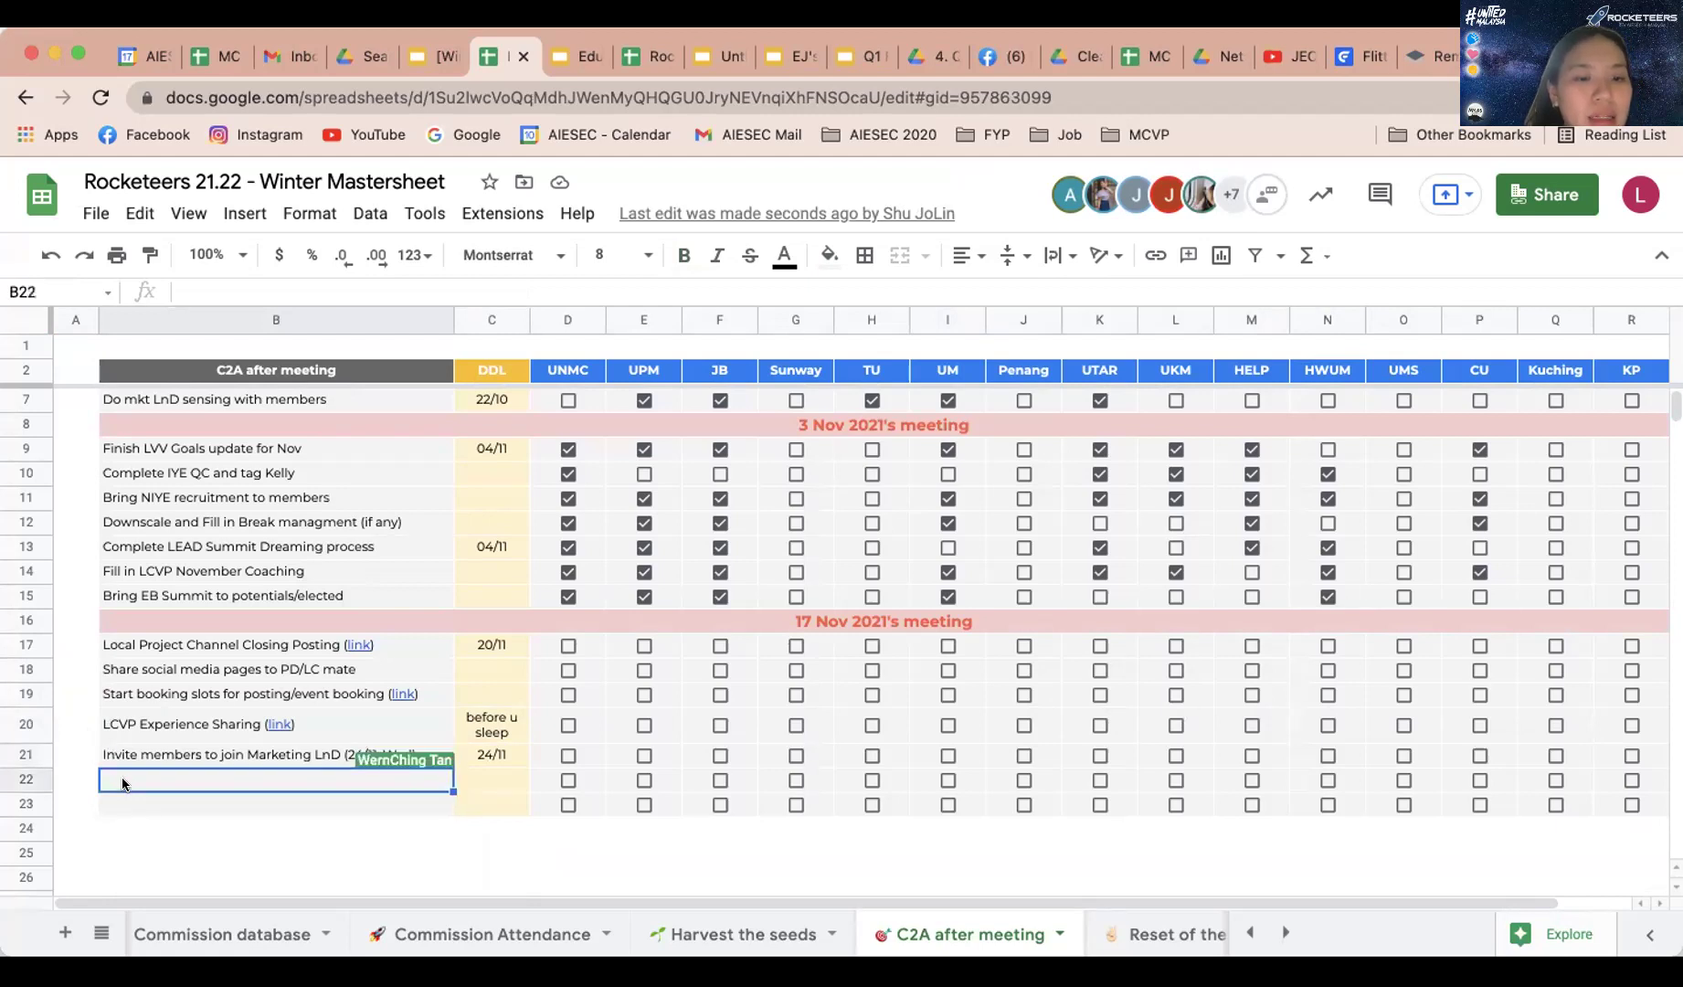
Check the Learning & Feedforwards slide in the Rocketeers Commission Meeting presentation, and return to the Winter Mastersheet to show its Harvest the seeds sheet
click(417, 56)
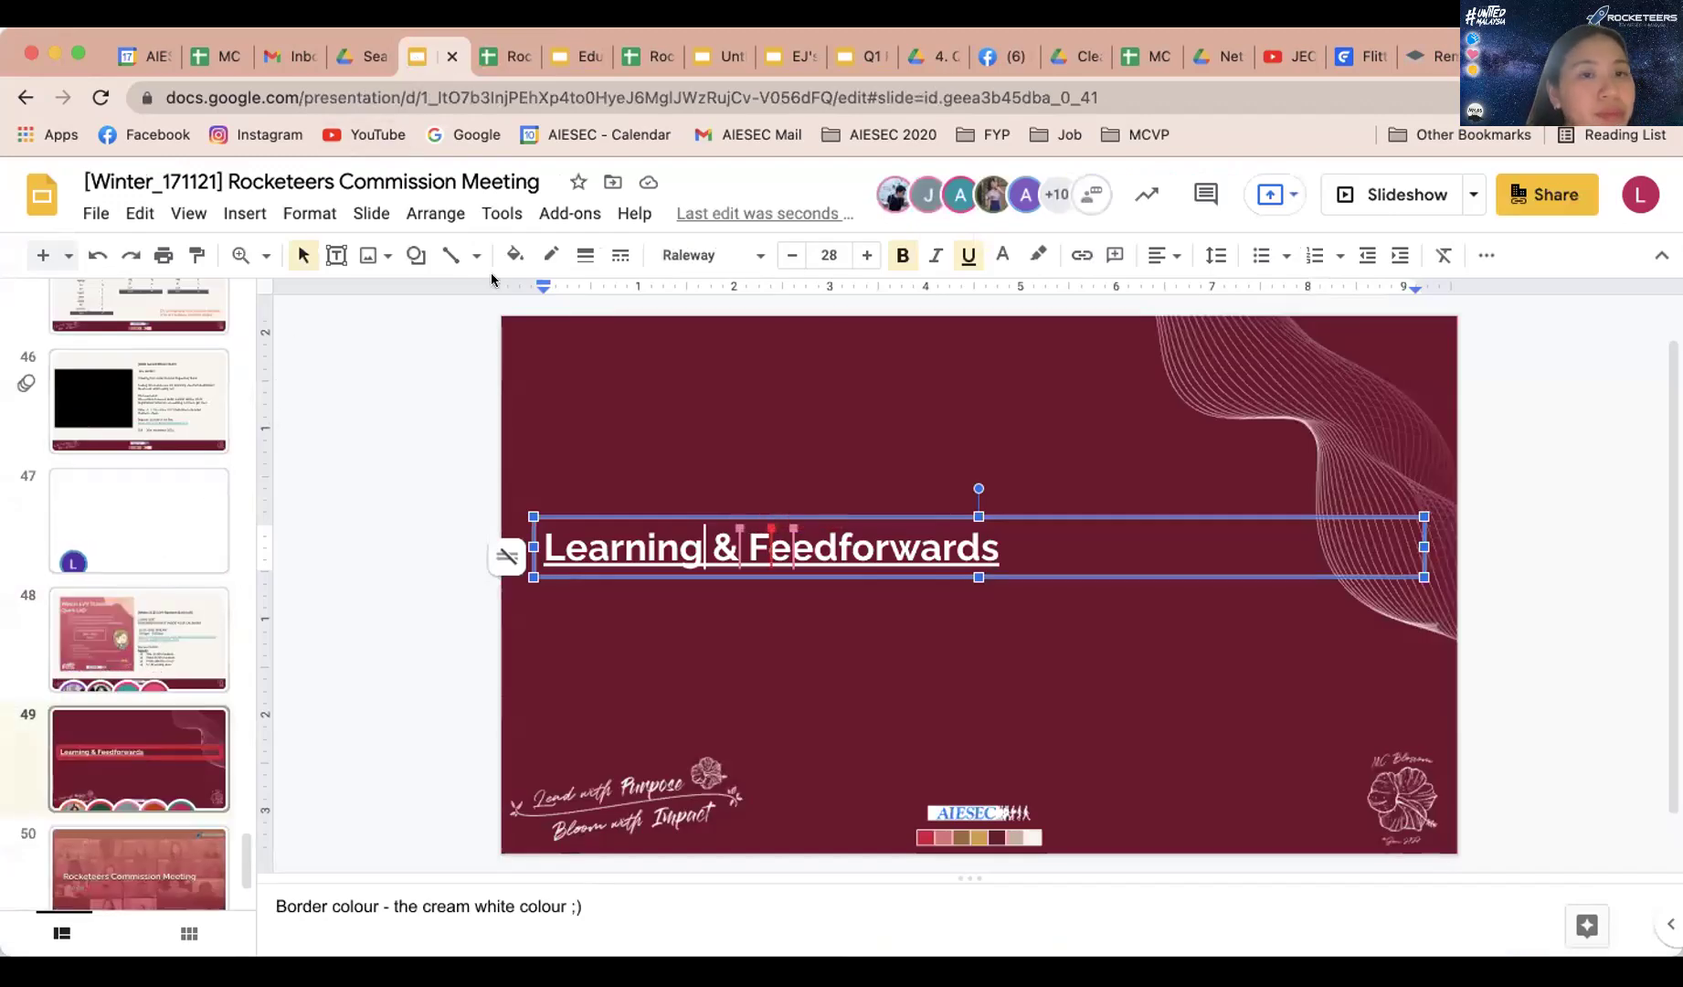
click(498, 58)
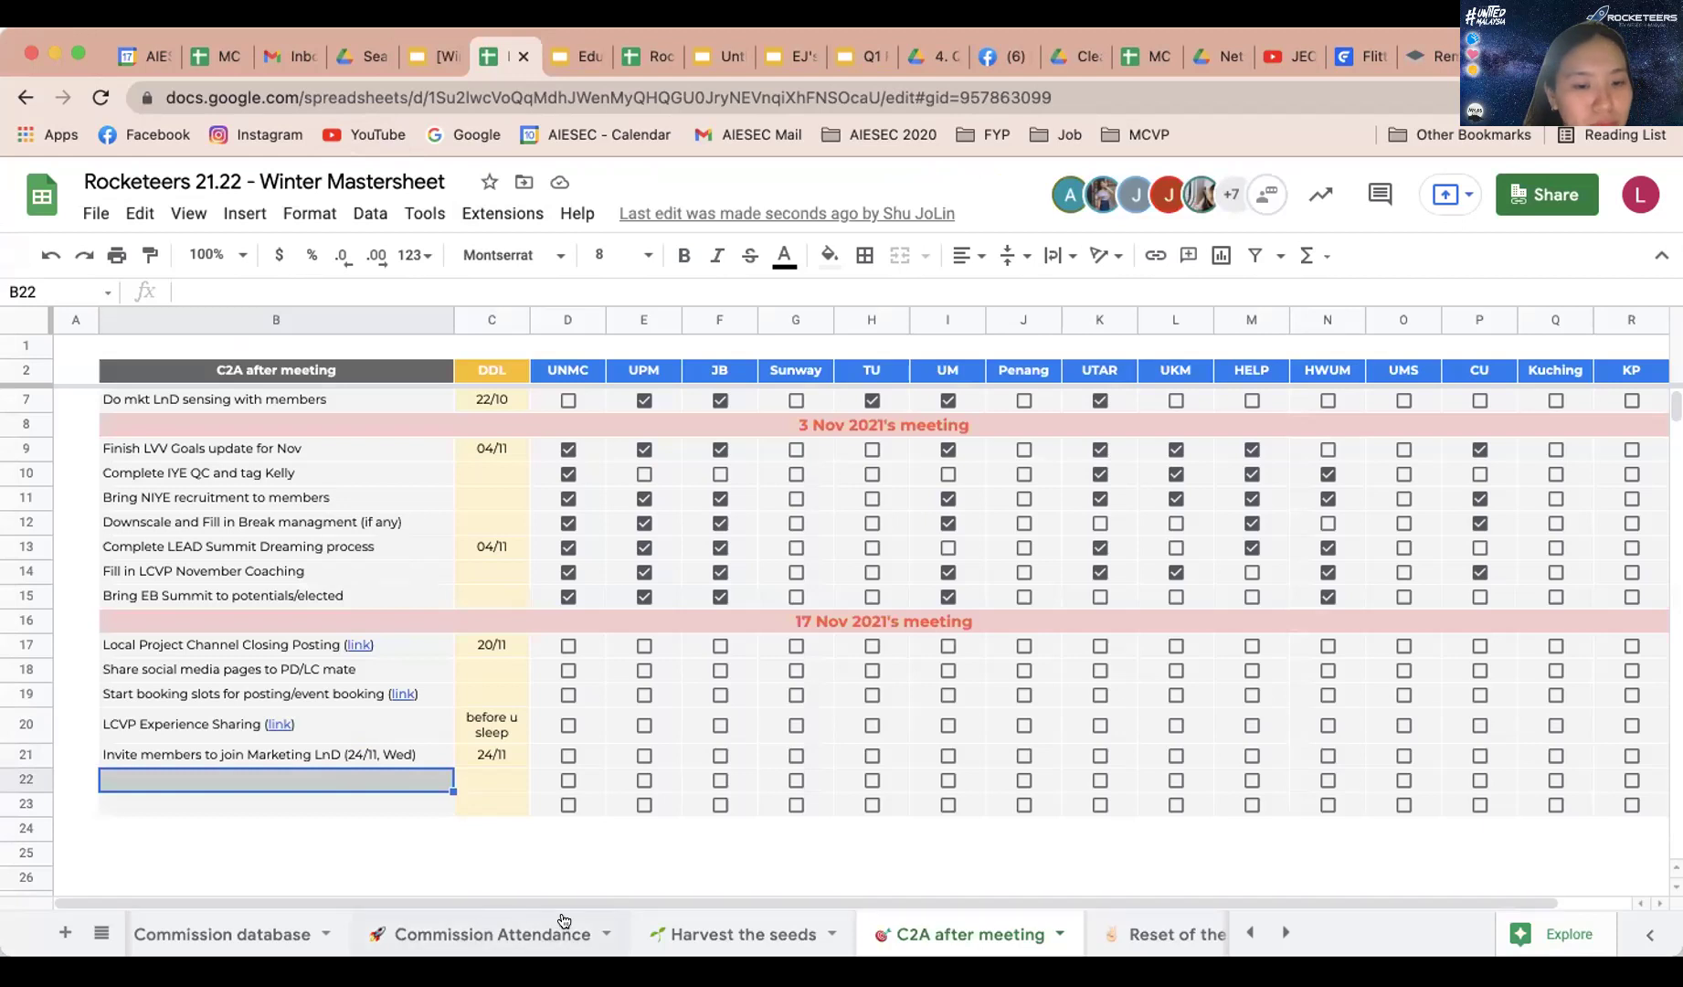
click(685, 937)
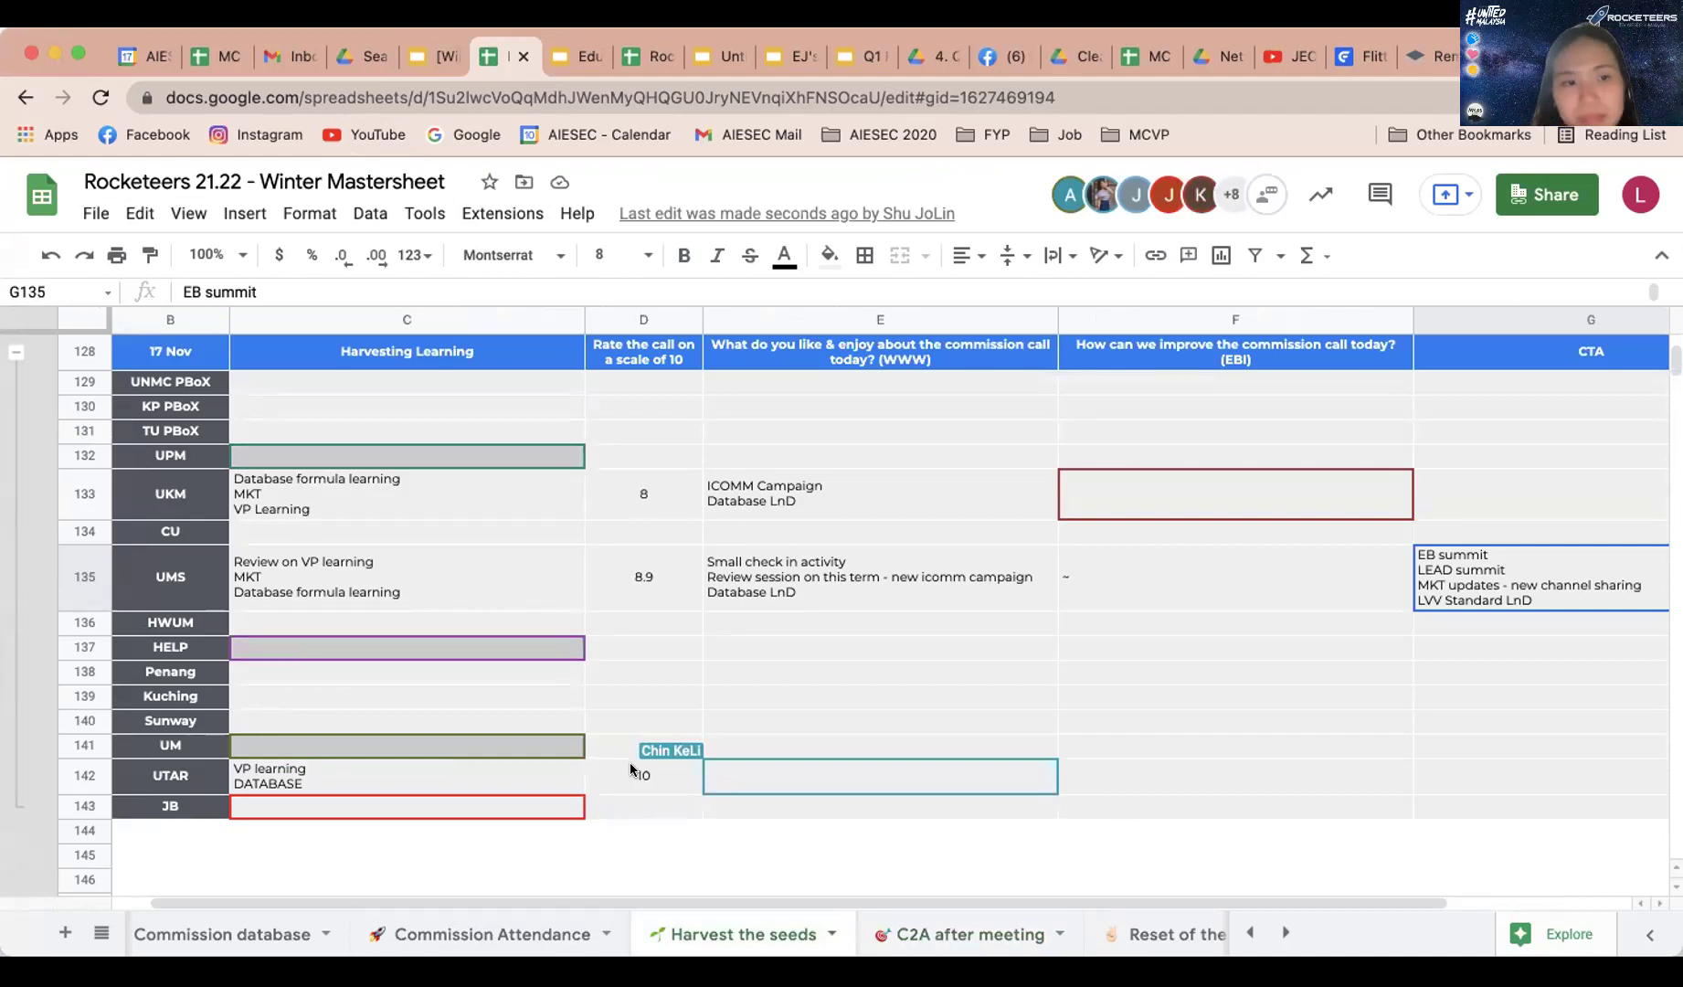
Switch back to the Rocketeers Commission Meeting presentation and review the Winter LVV Library slide and both learning harvest slides, 39 and 40
click(434, 56)
scroll(123, 540, up, 5)
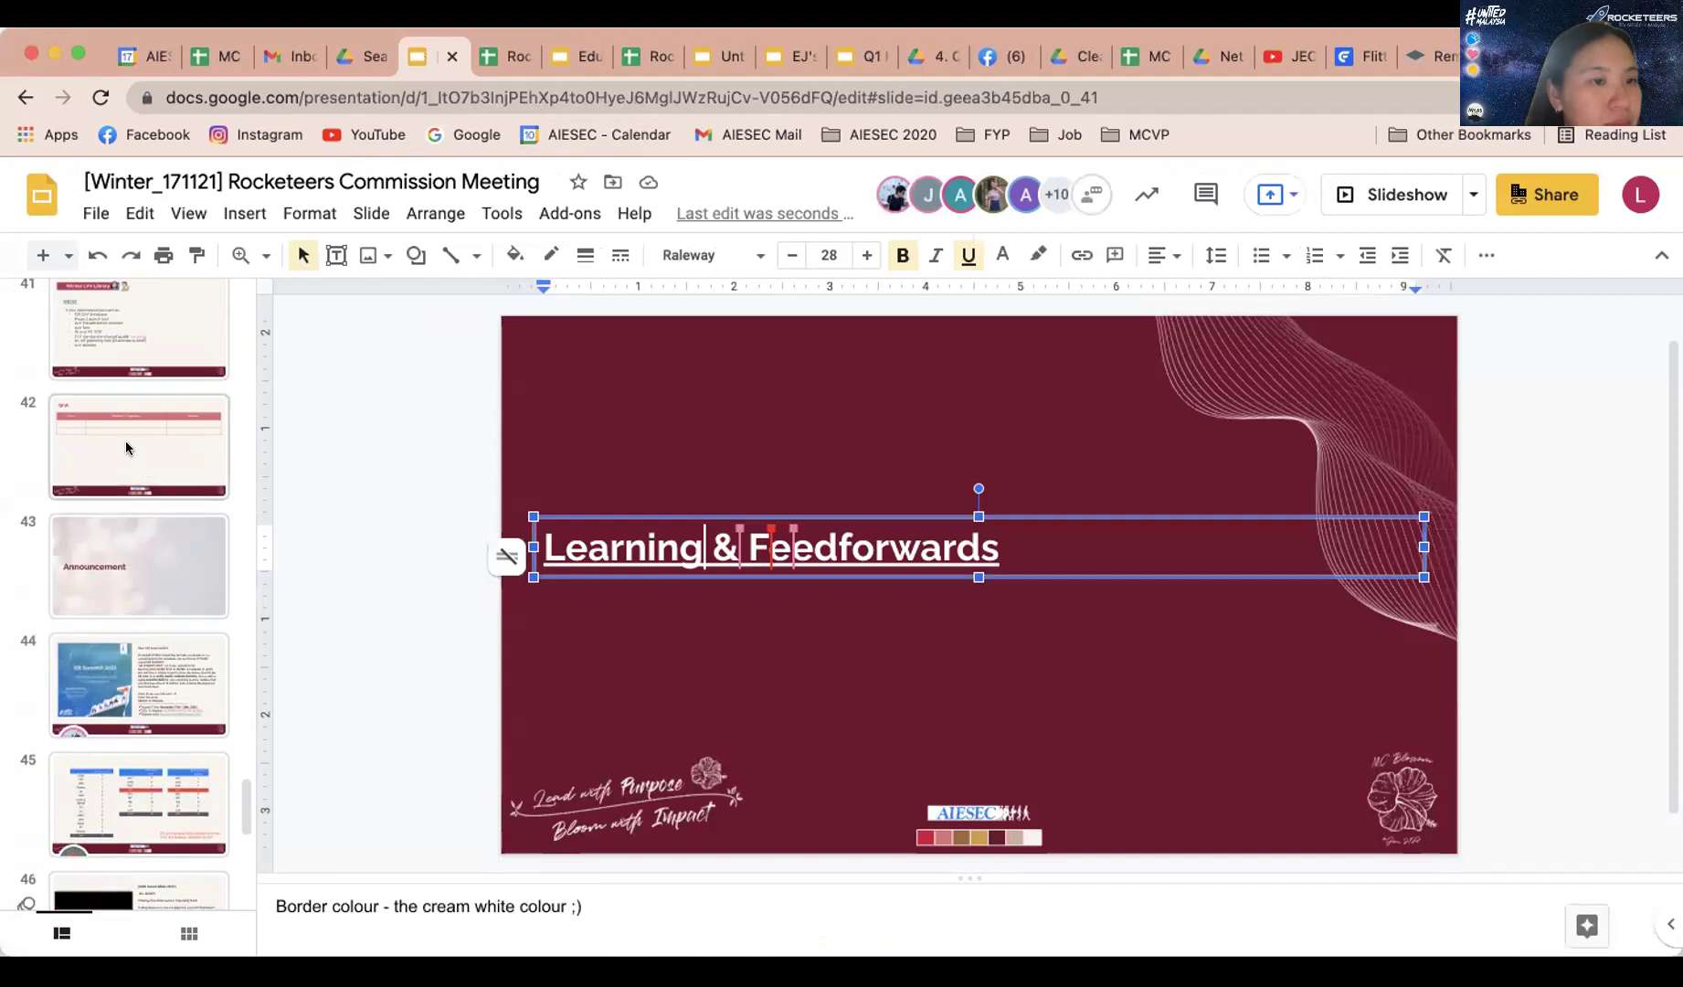
click(125, 440)
scroll(128, 411, up, 4)
click(132, 668)
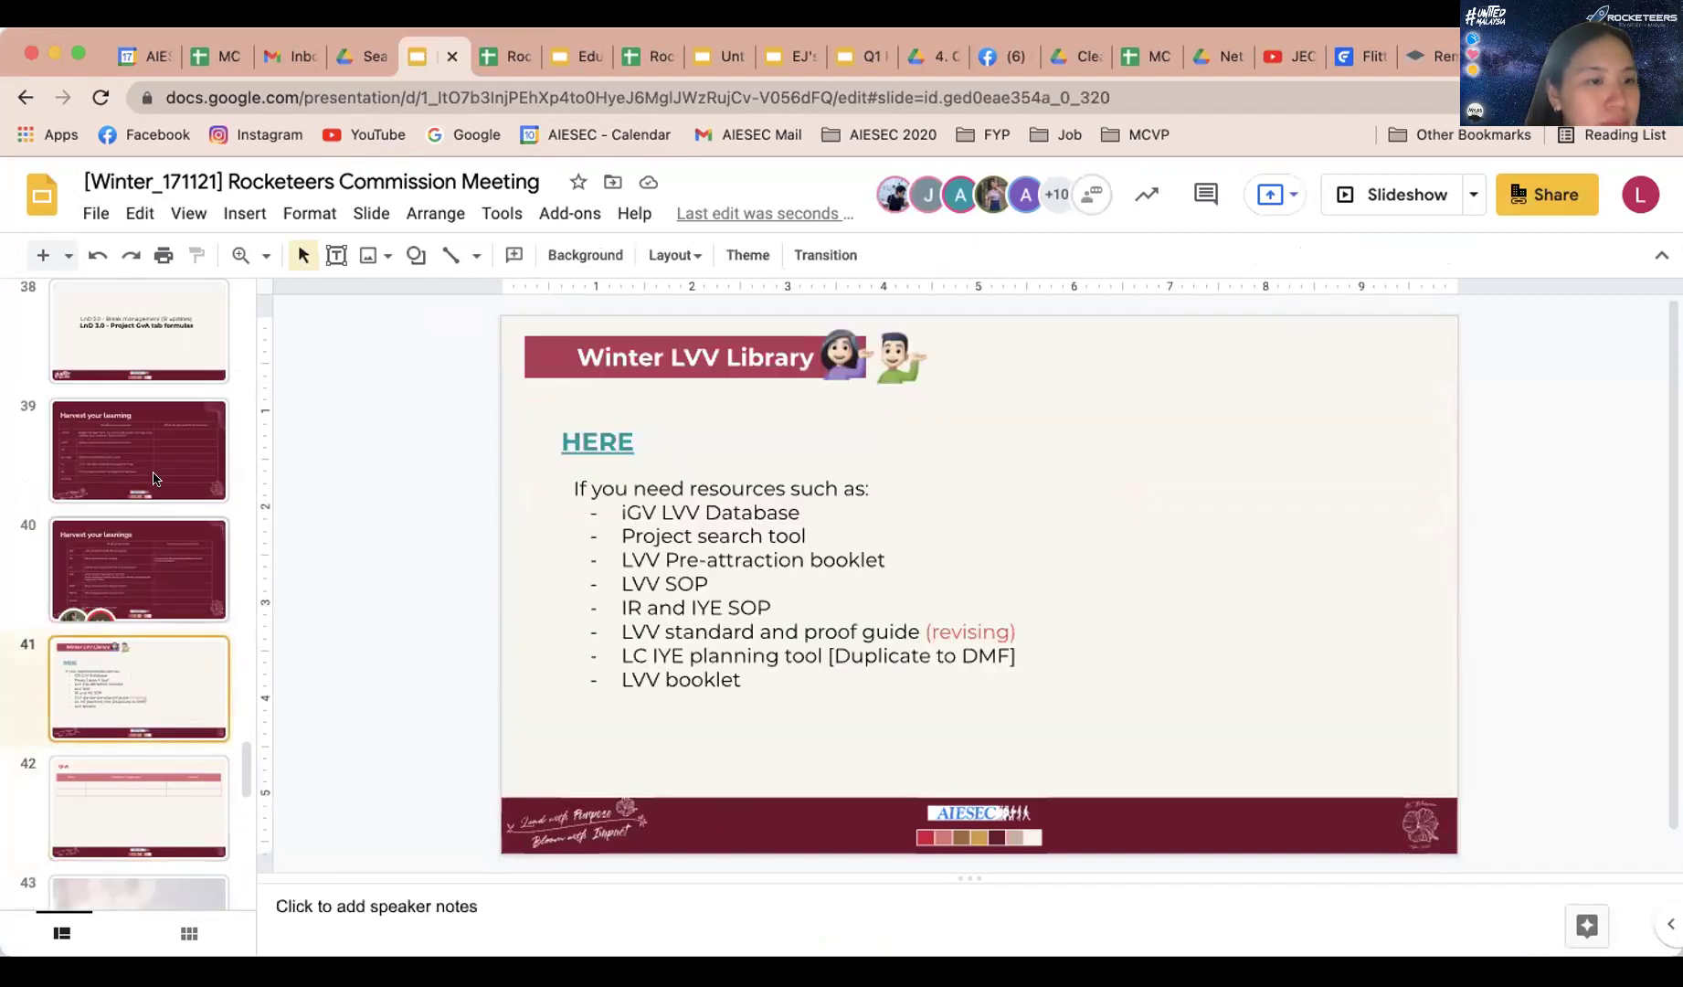
click(137, 457)
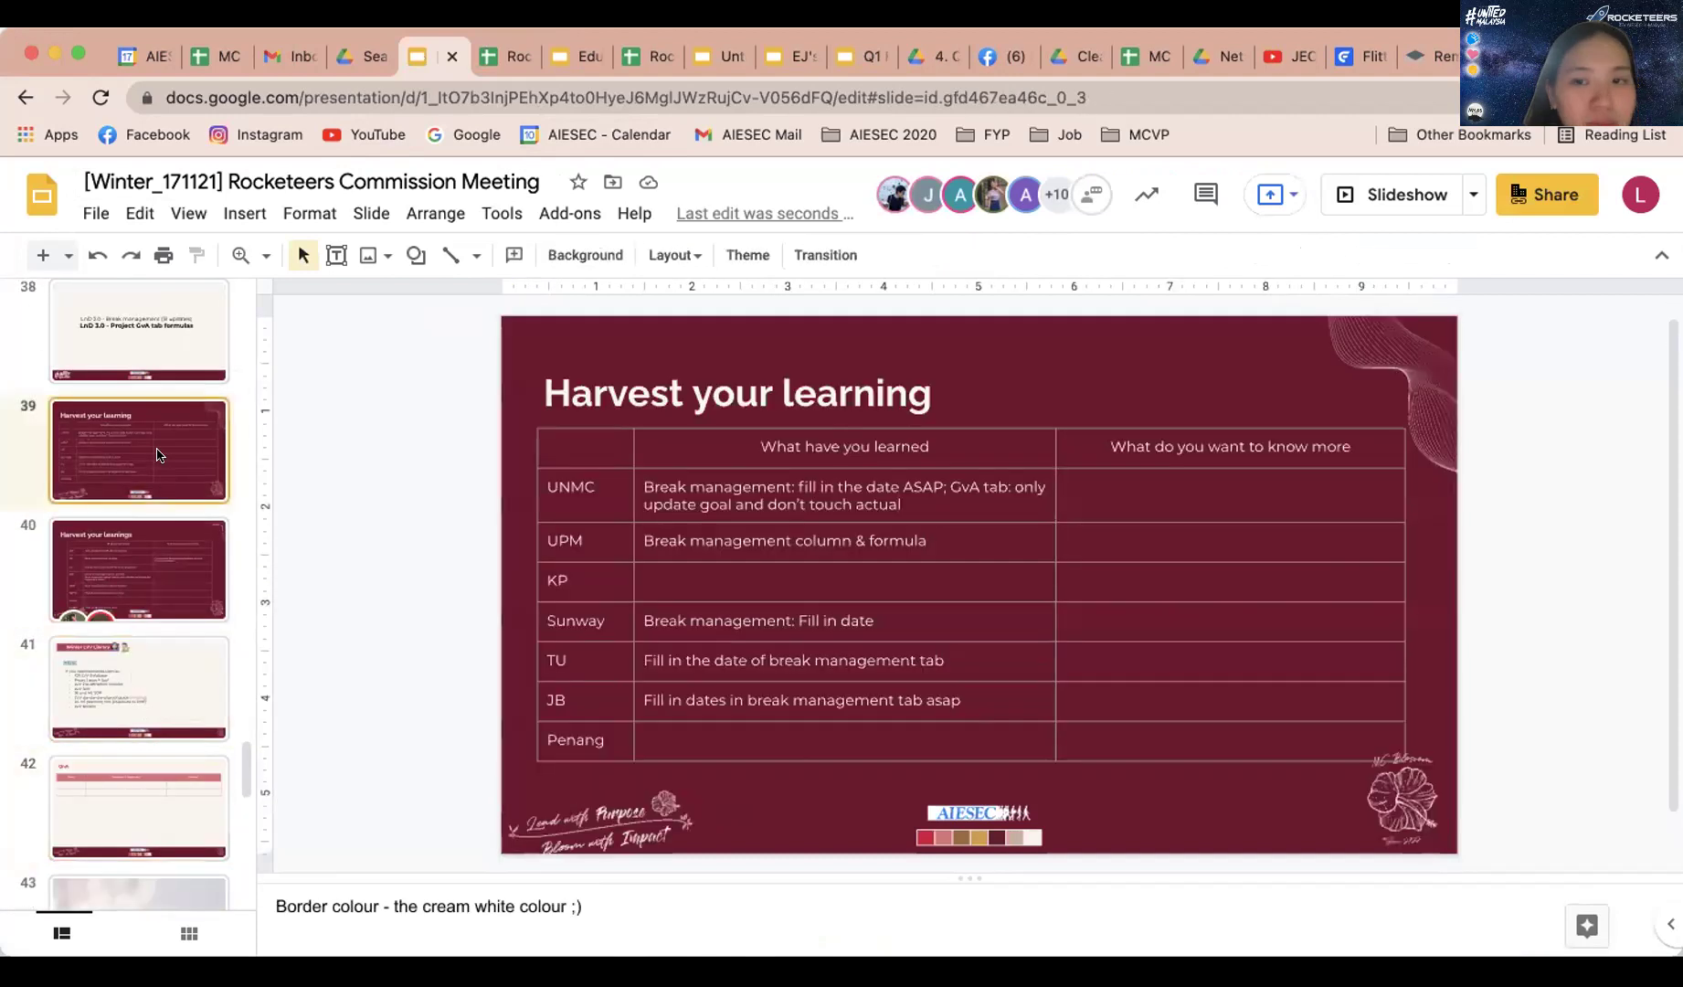
click(155, 551)
scroll(156, 551, down, 1)
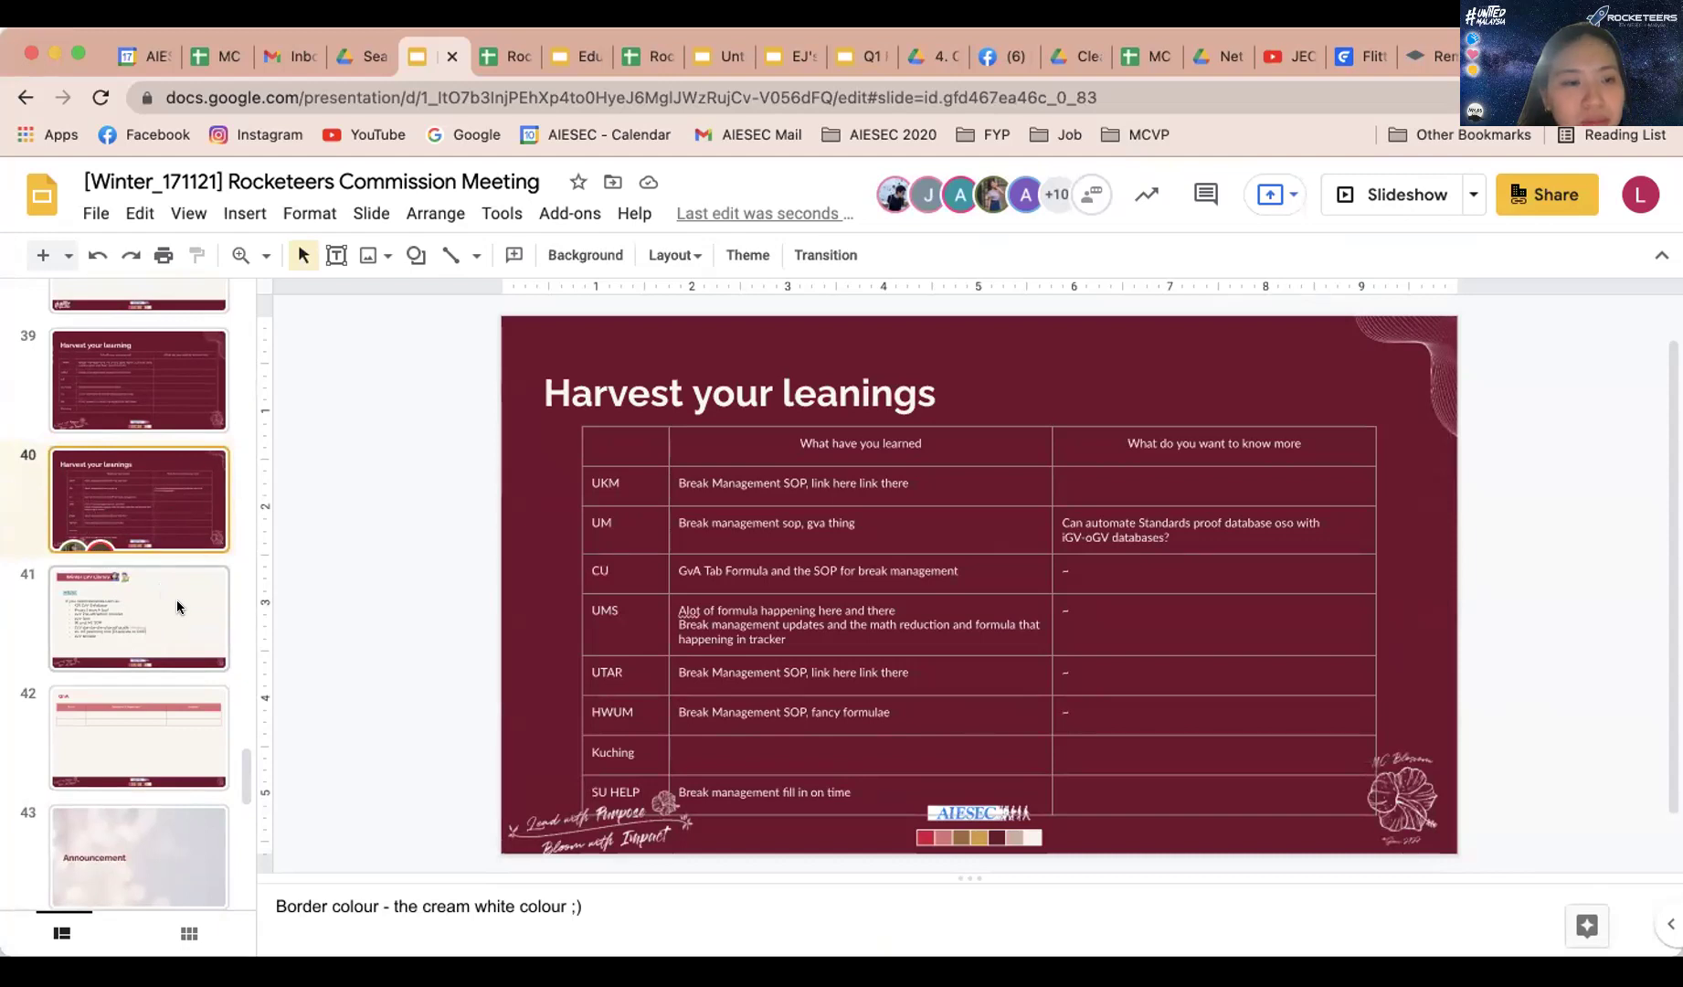
key(Up)
Show slide 45 with the LC and function choice tables, followed by the LEAD summit agenda on slide 47
scroll(182, 521, down, 6)
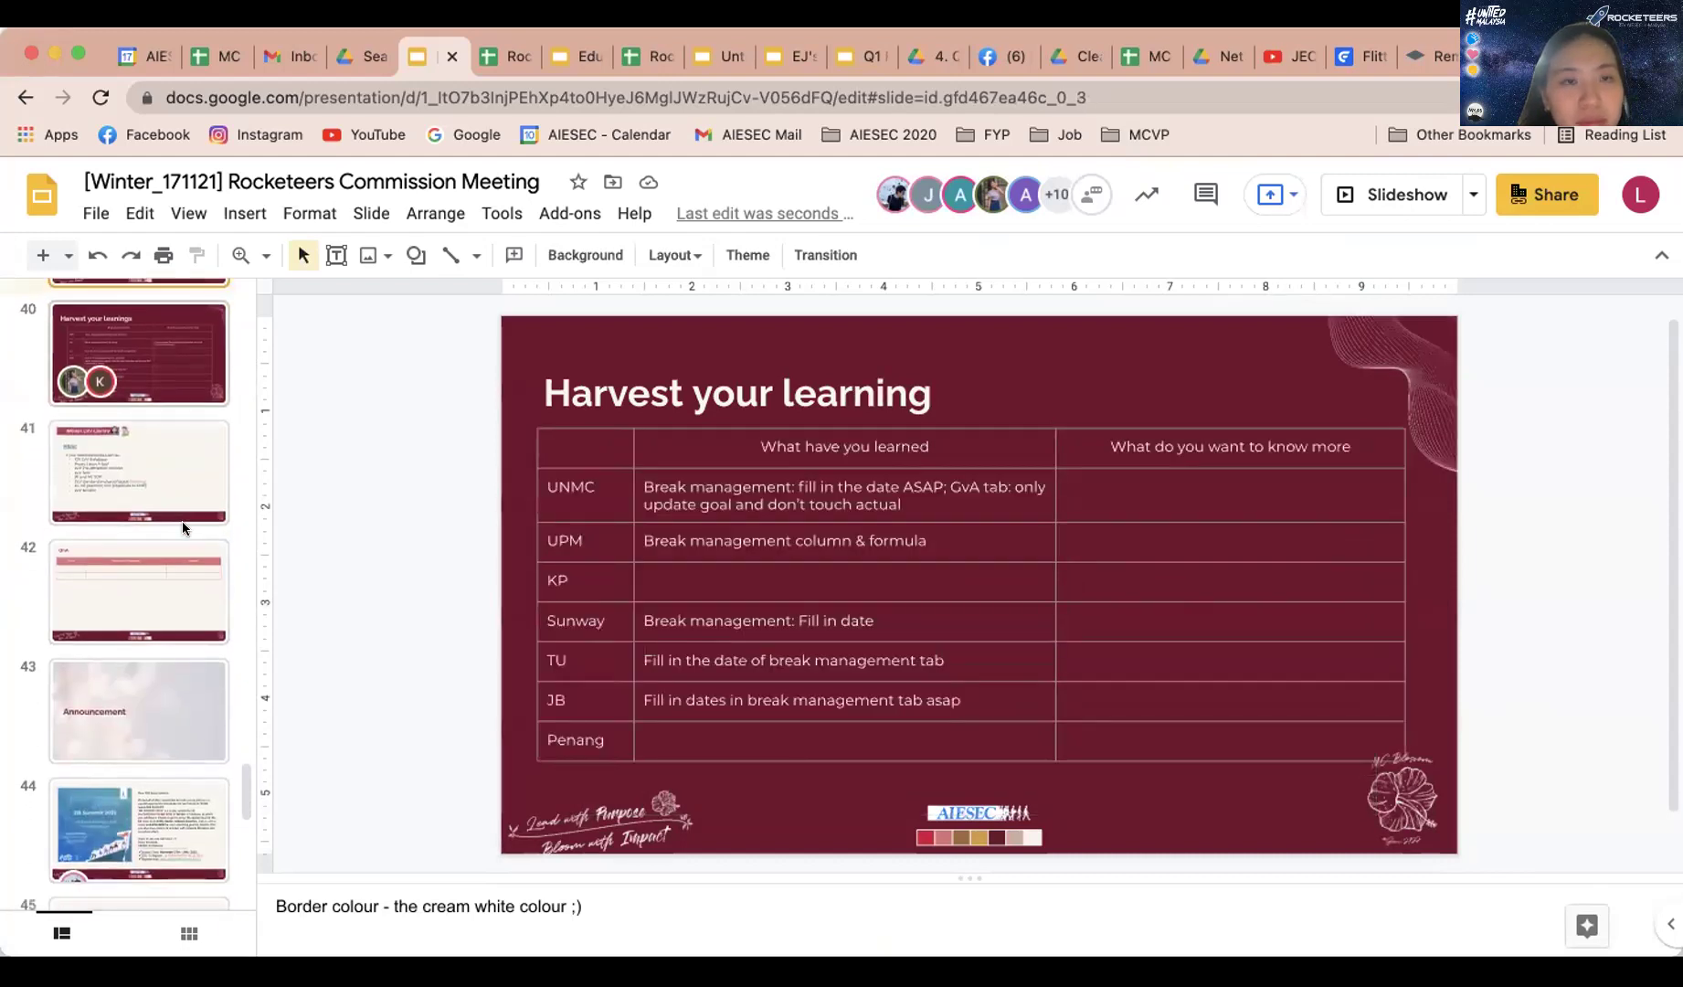
click(139, 637)
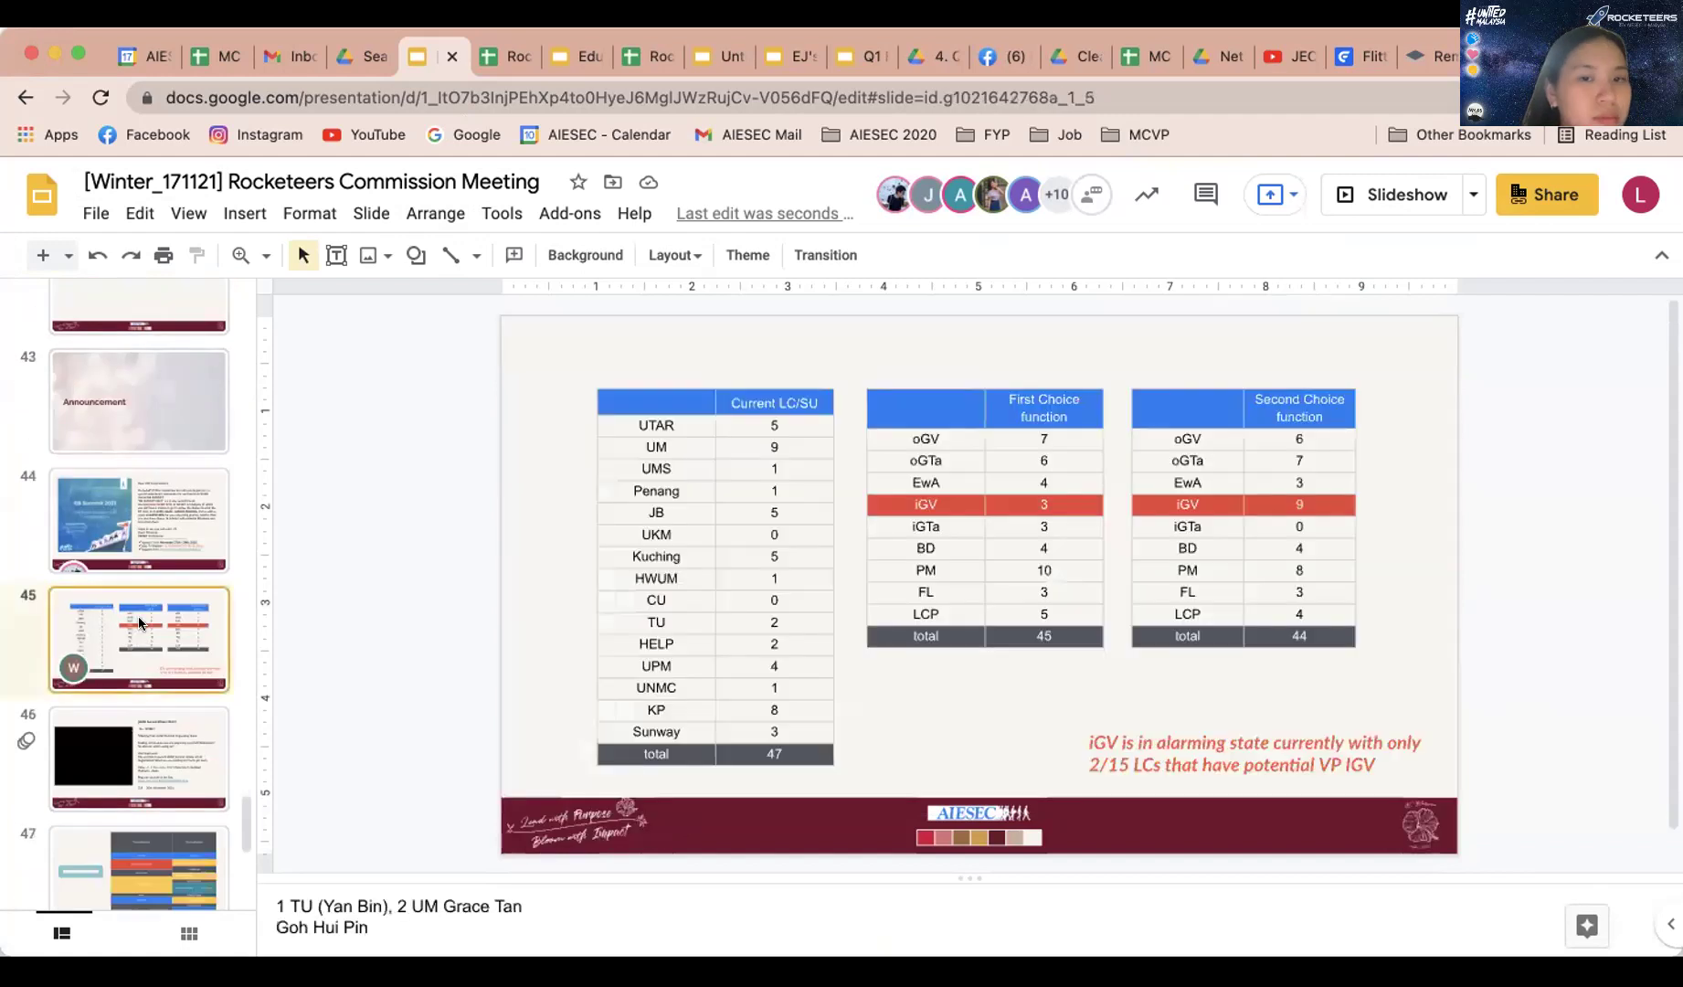
click(137, 868)
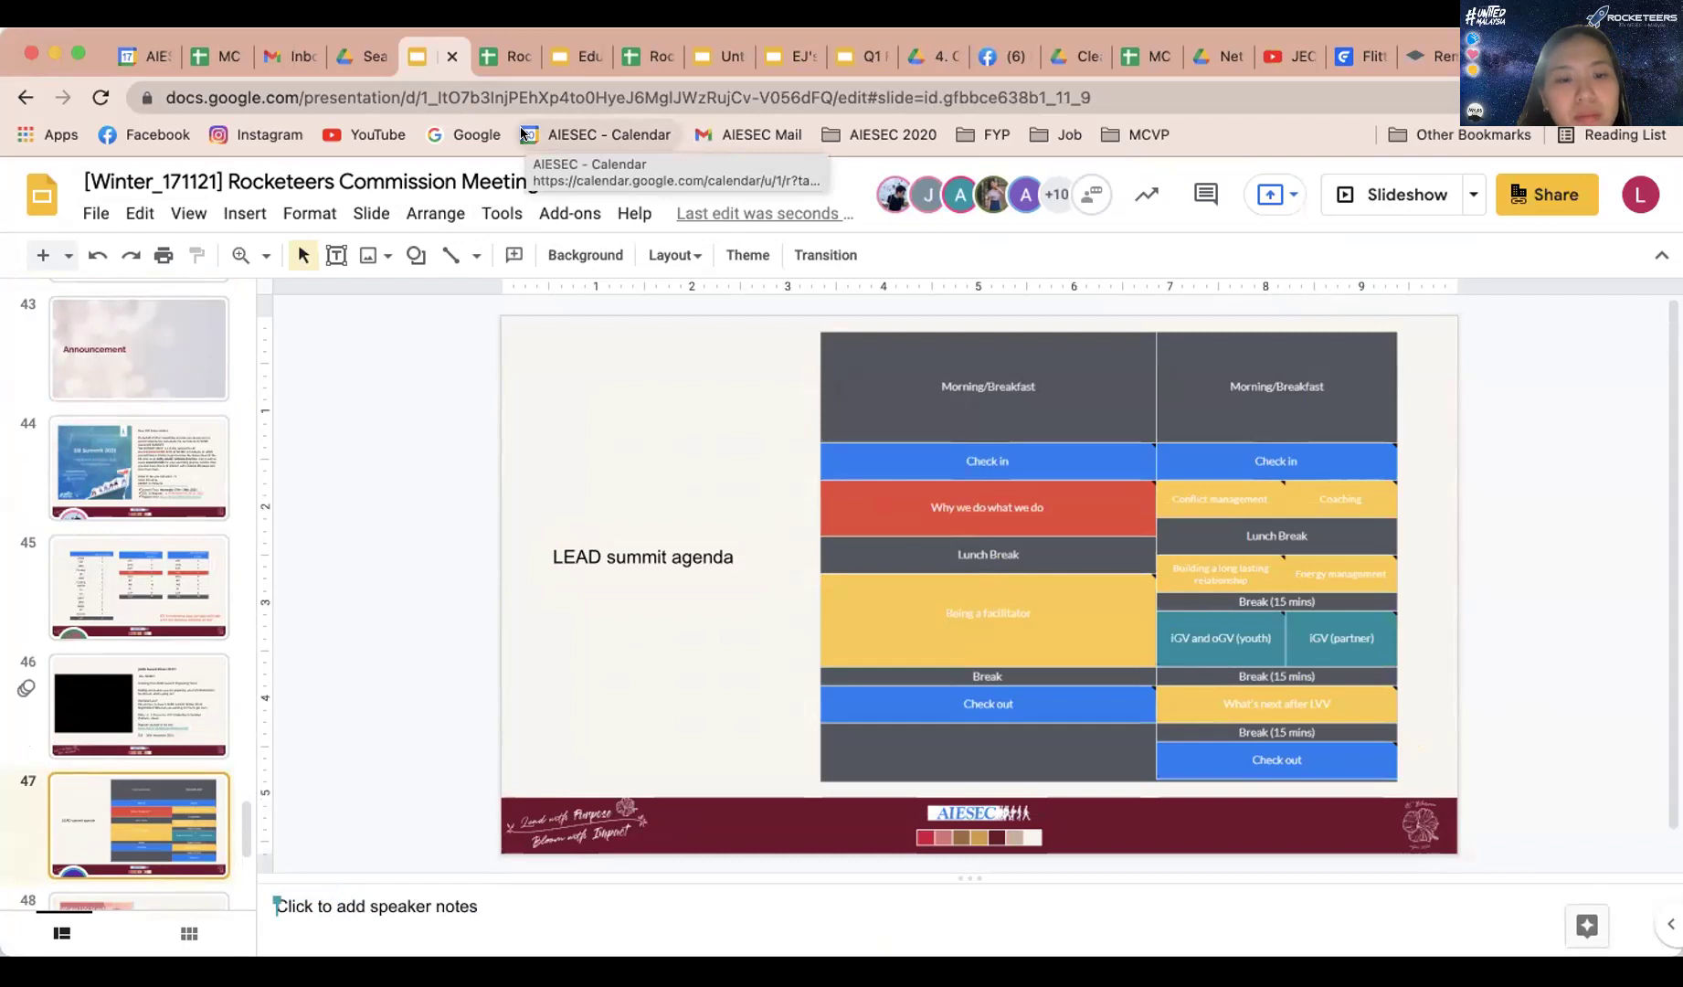
Check the Harvest the seeds sheet, and return to the presentation to show the LEAD Summit Winter 20.21 announcement on slide 46
click(510, 50)
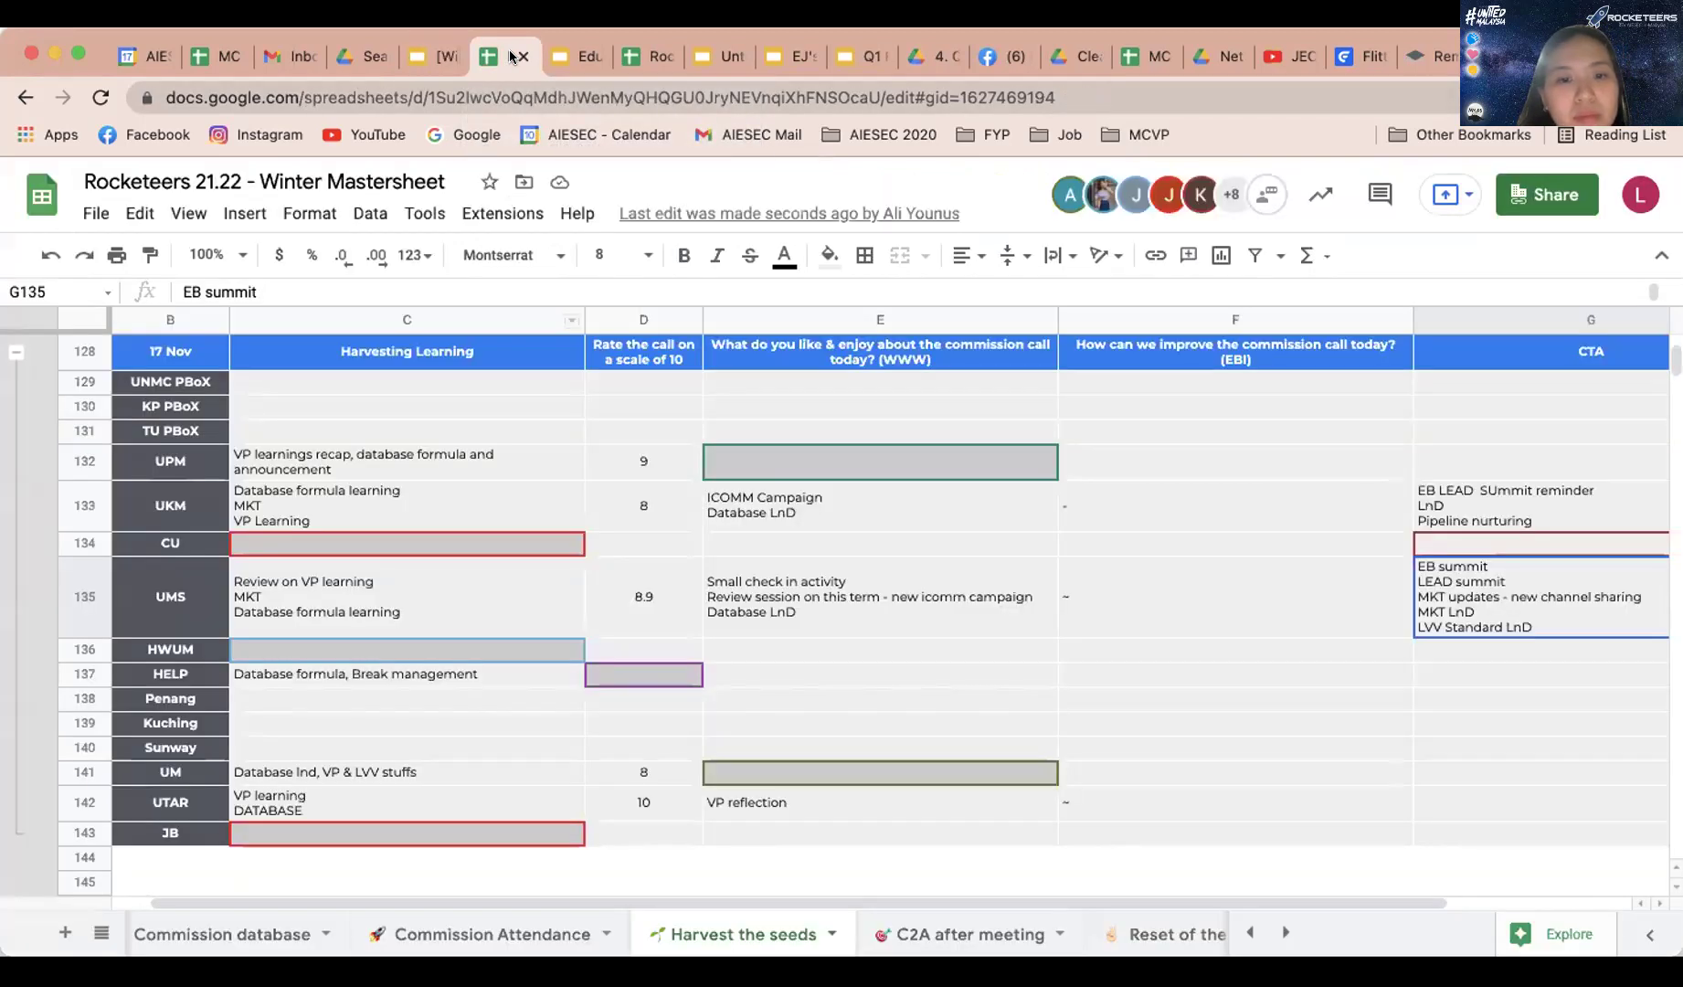
click(432, 56)
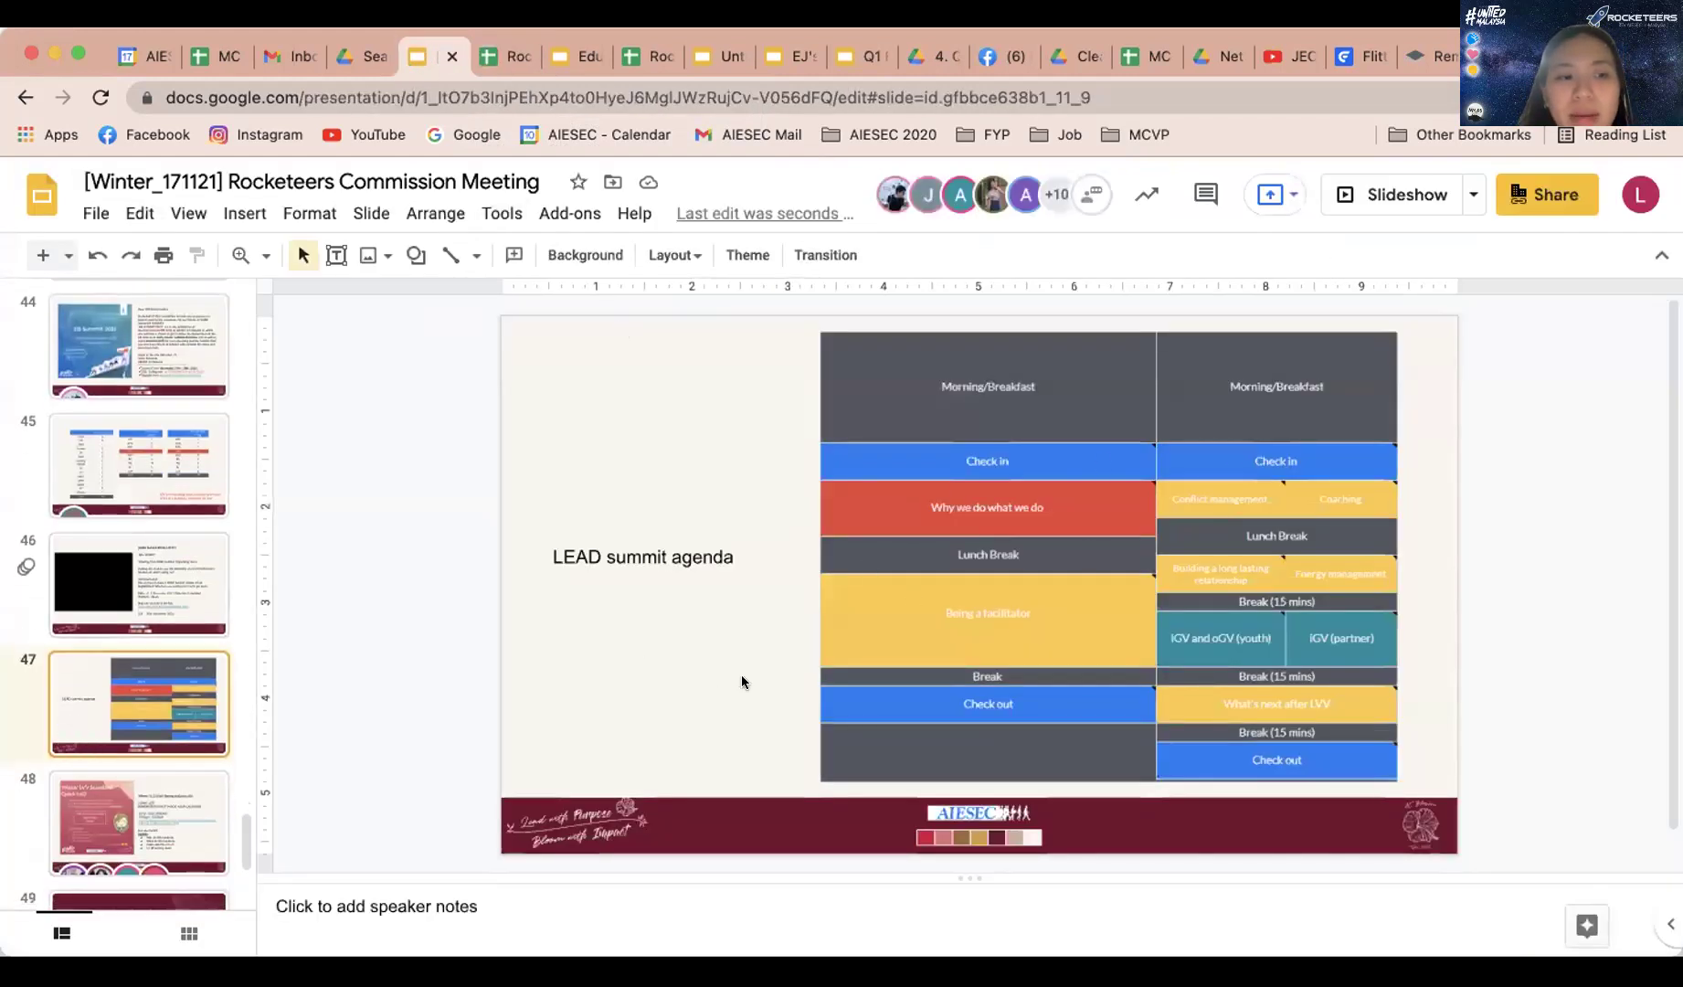
click(1006, 623)
click(126, 599)
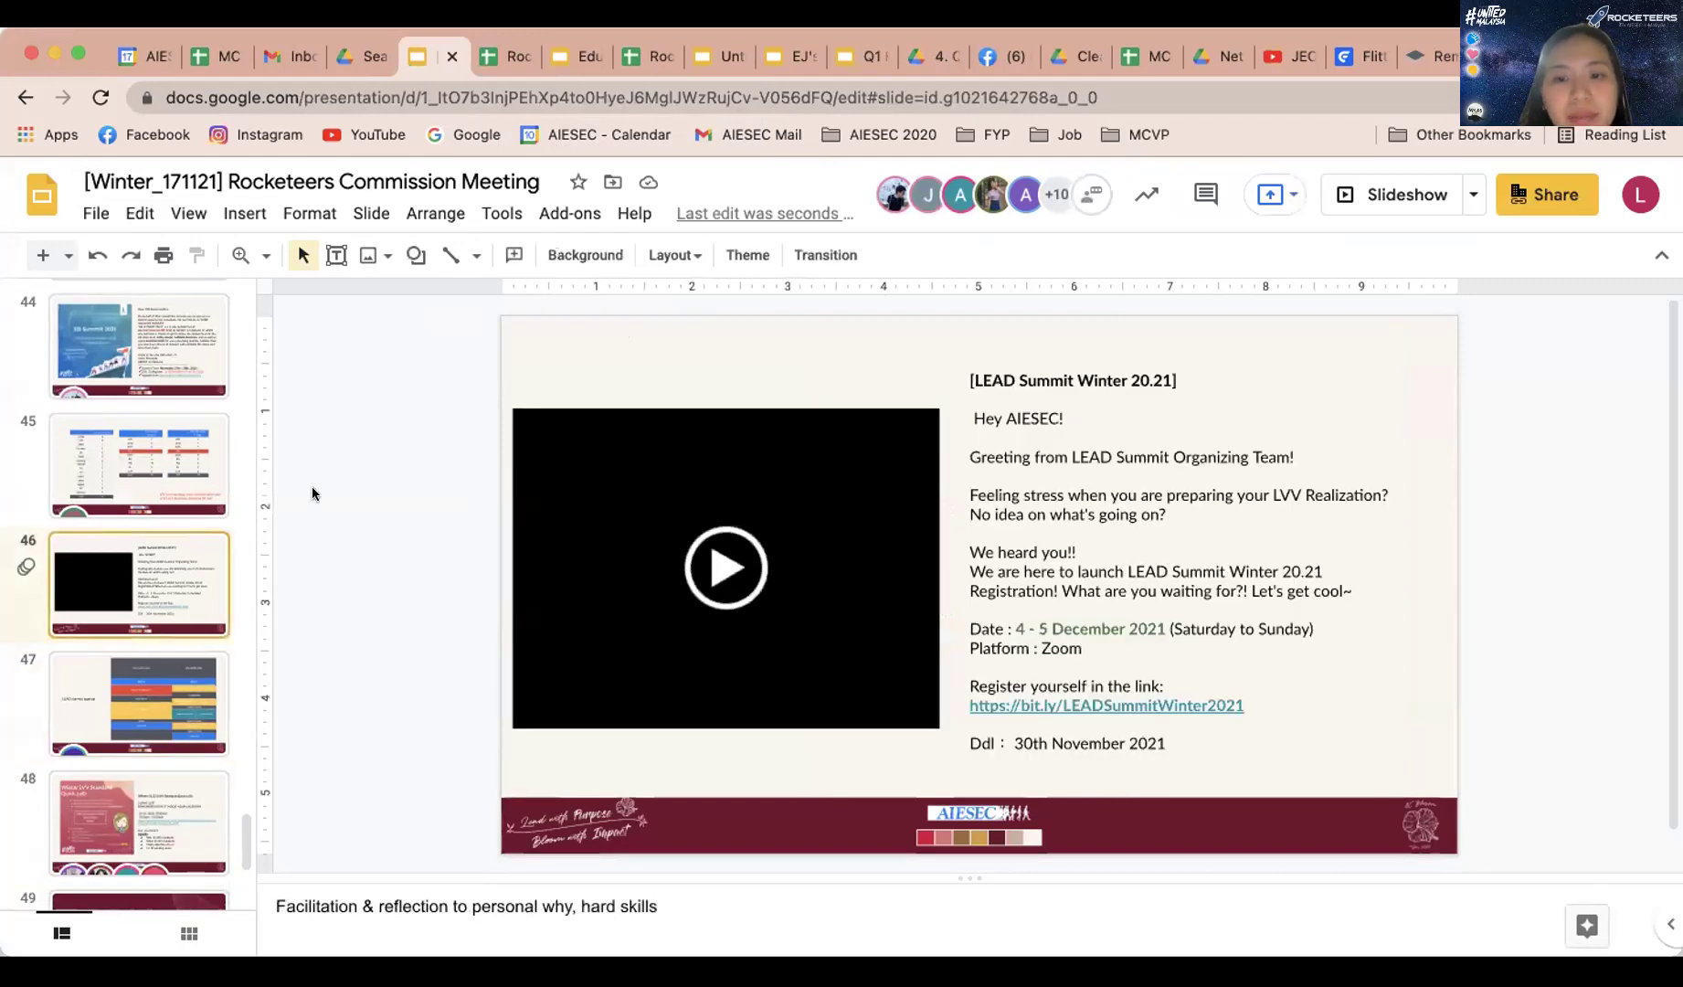
Return to the Harvest the seeds sheet and read the 17 Nov feedback across all LCs, from Harvesting Learning to CTA
click(487, 64)
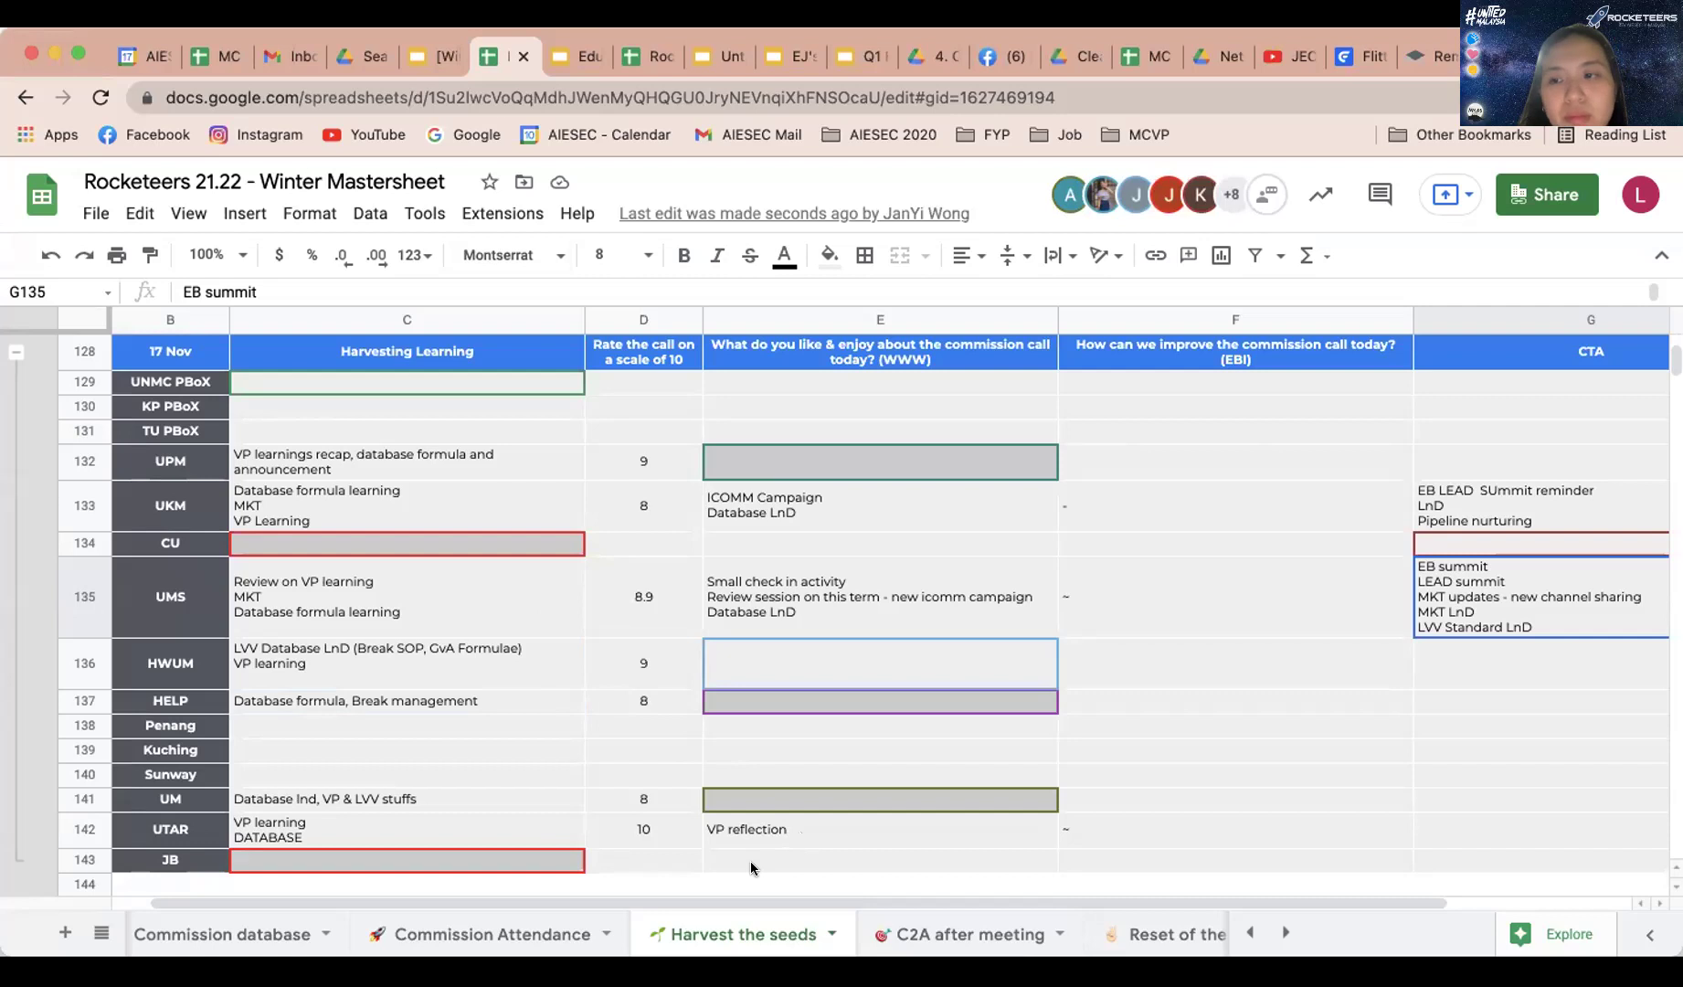
scroll(773, 778, right, 5)
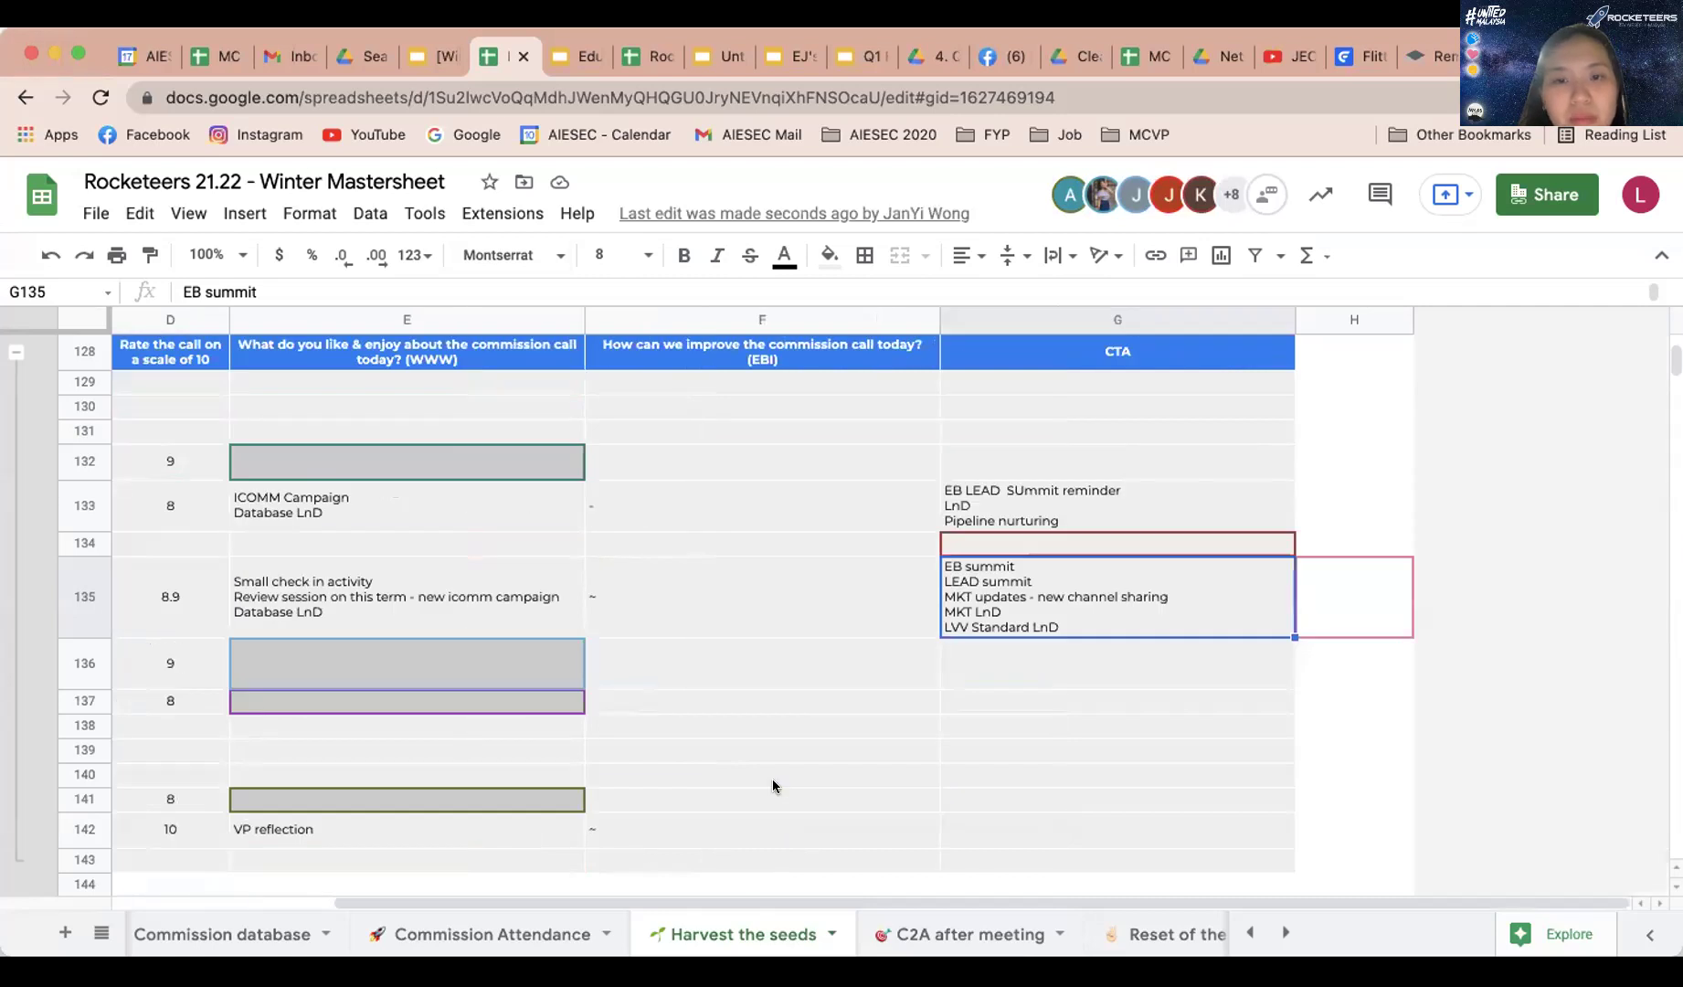
scroll(773, 780, left, 5)
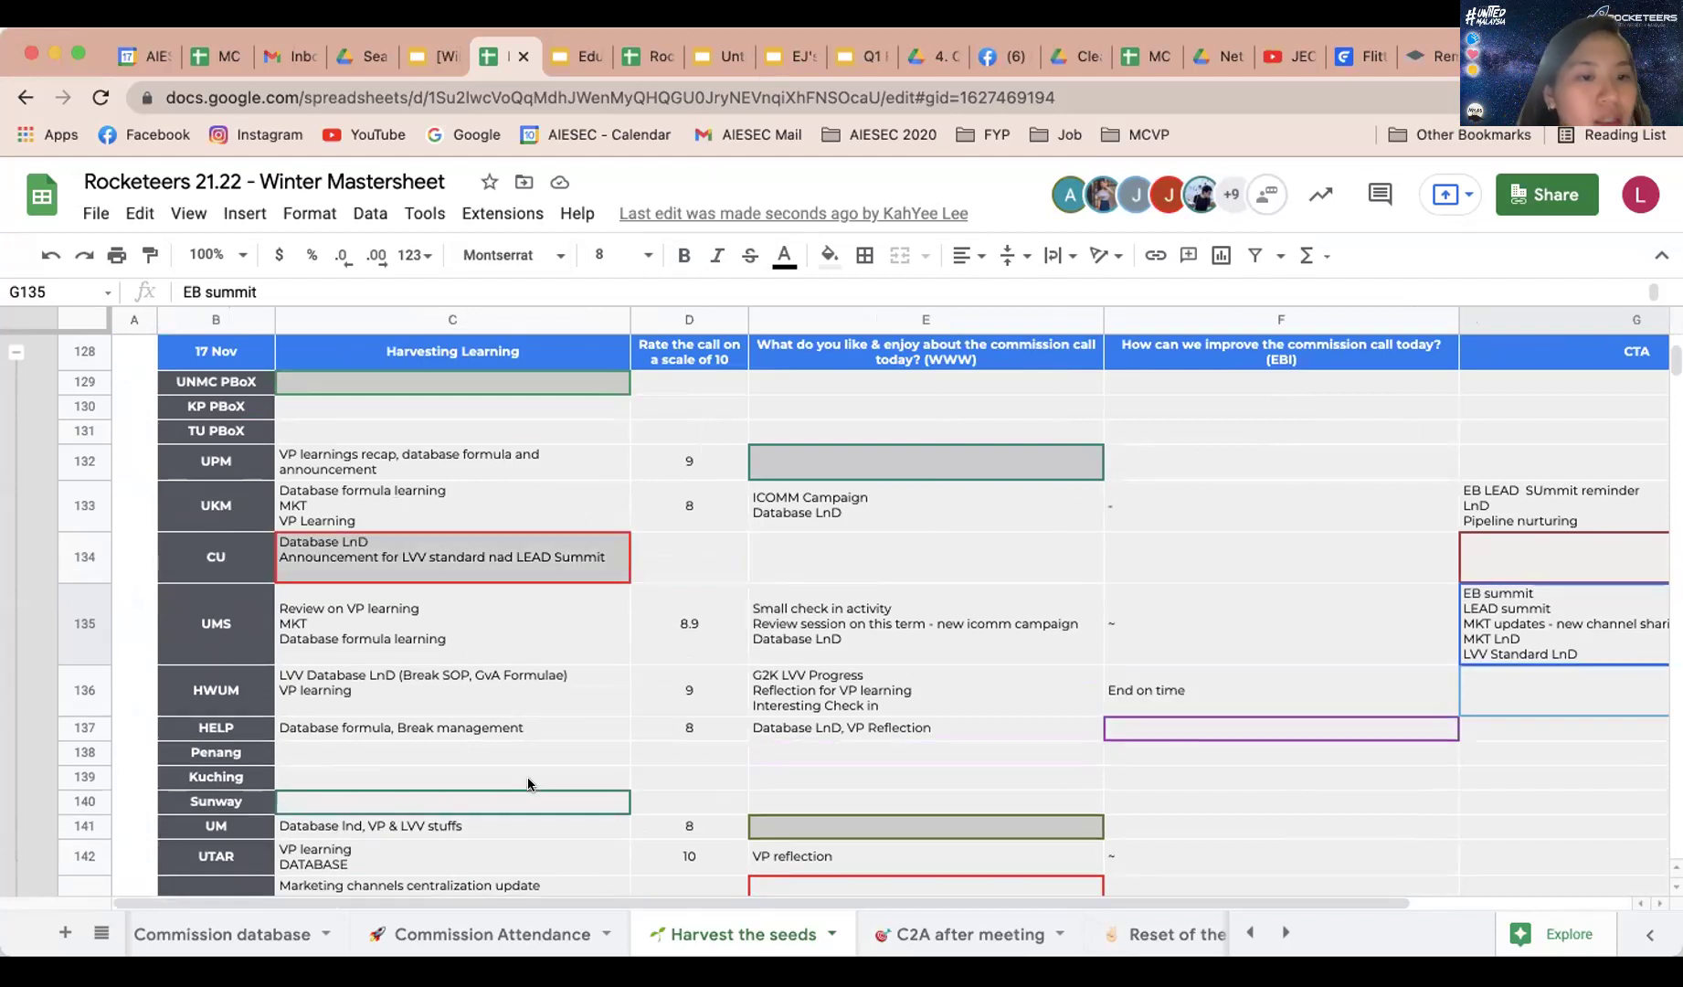
scroll(529, 784, down, 2)
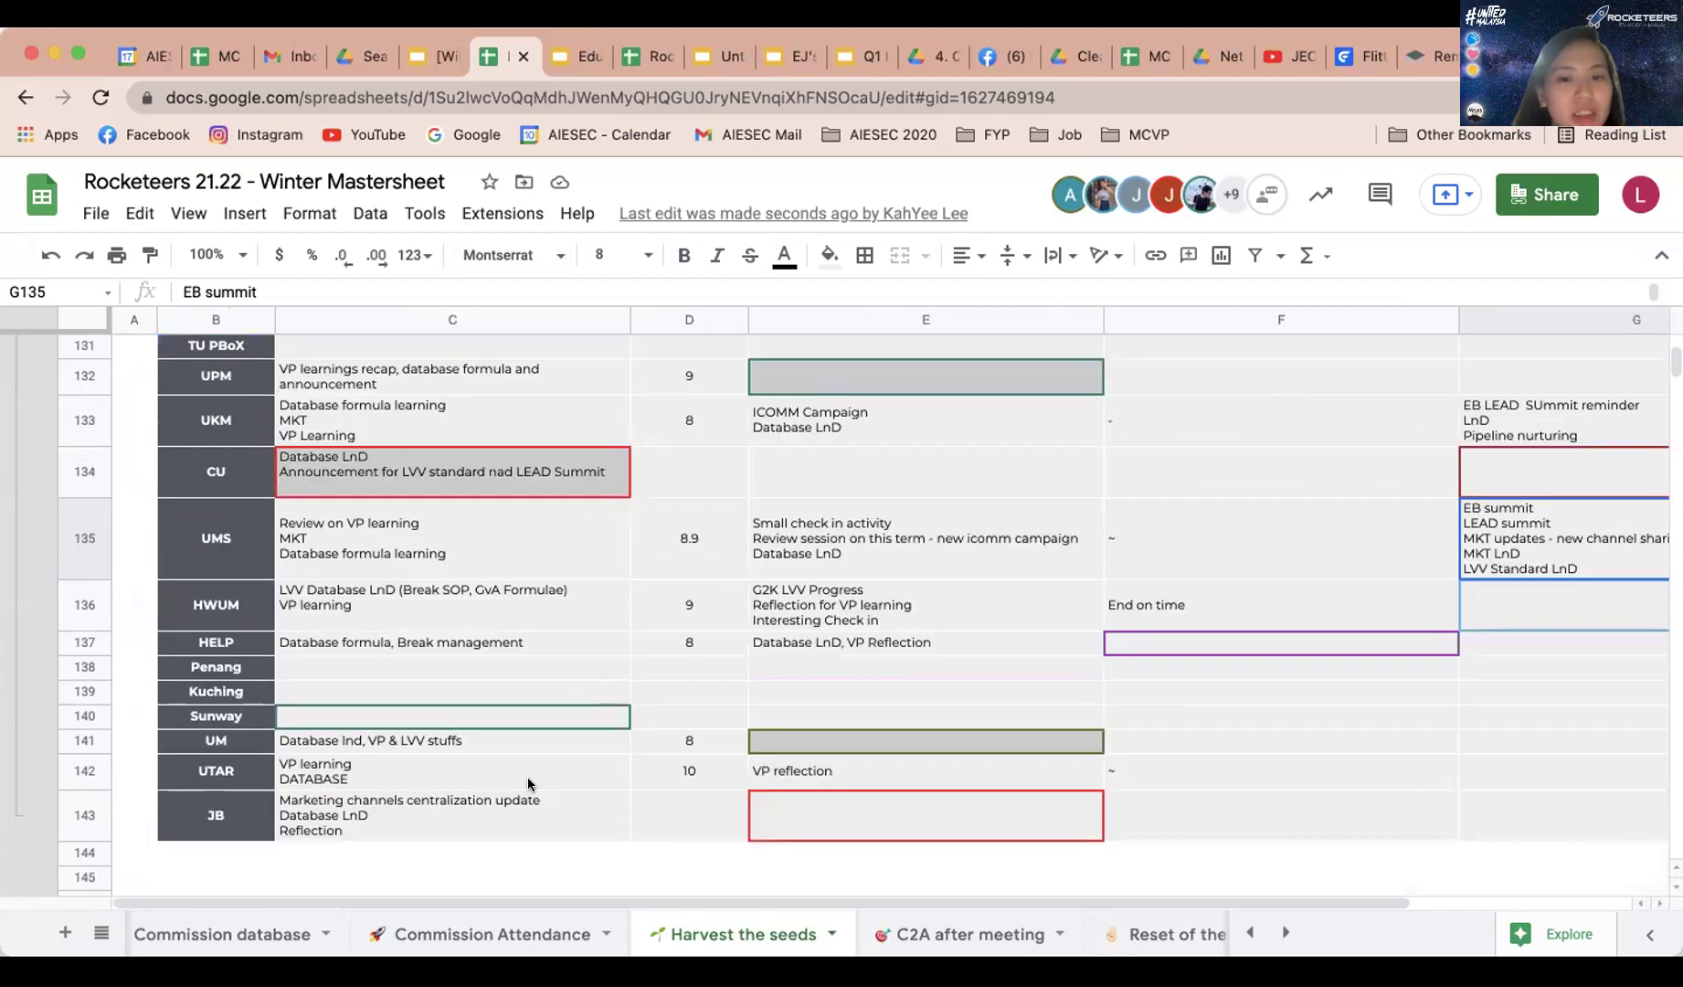
scroll(528, 784, up, 10)
scroll(526, 788, down, 5)
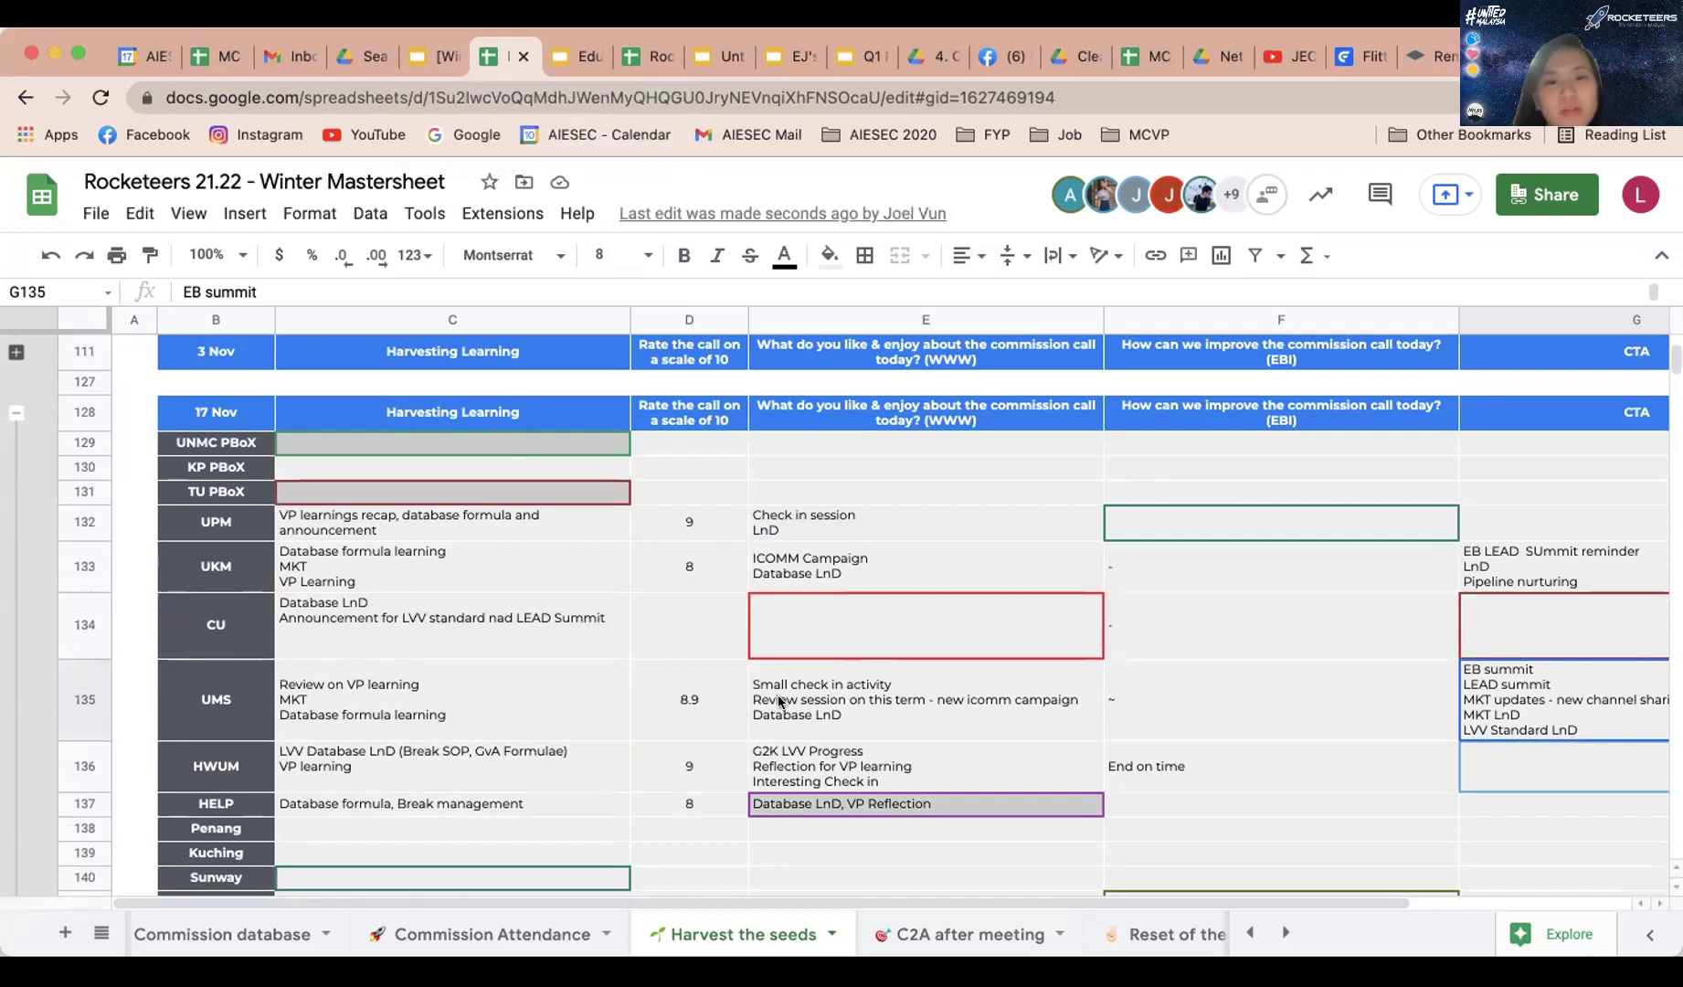
scroll(779, 701, down, 1)
scroll(779, 702, down, 1)
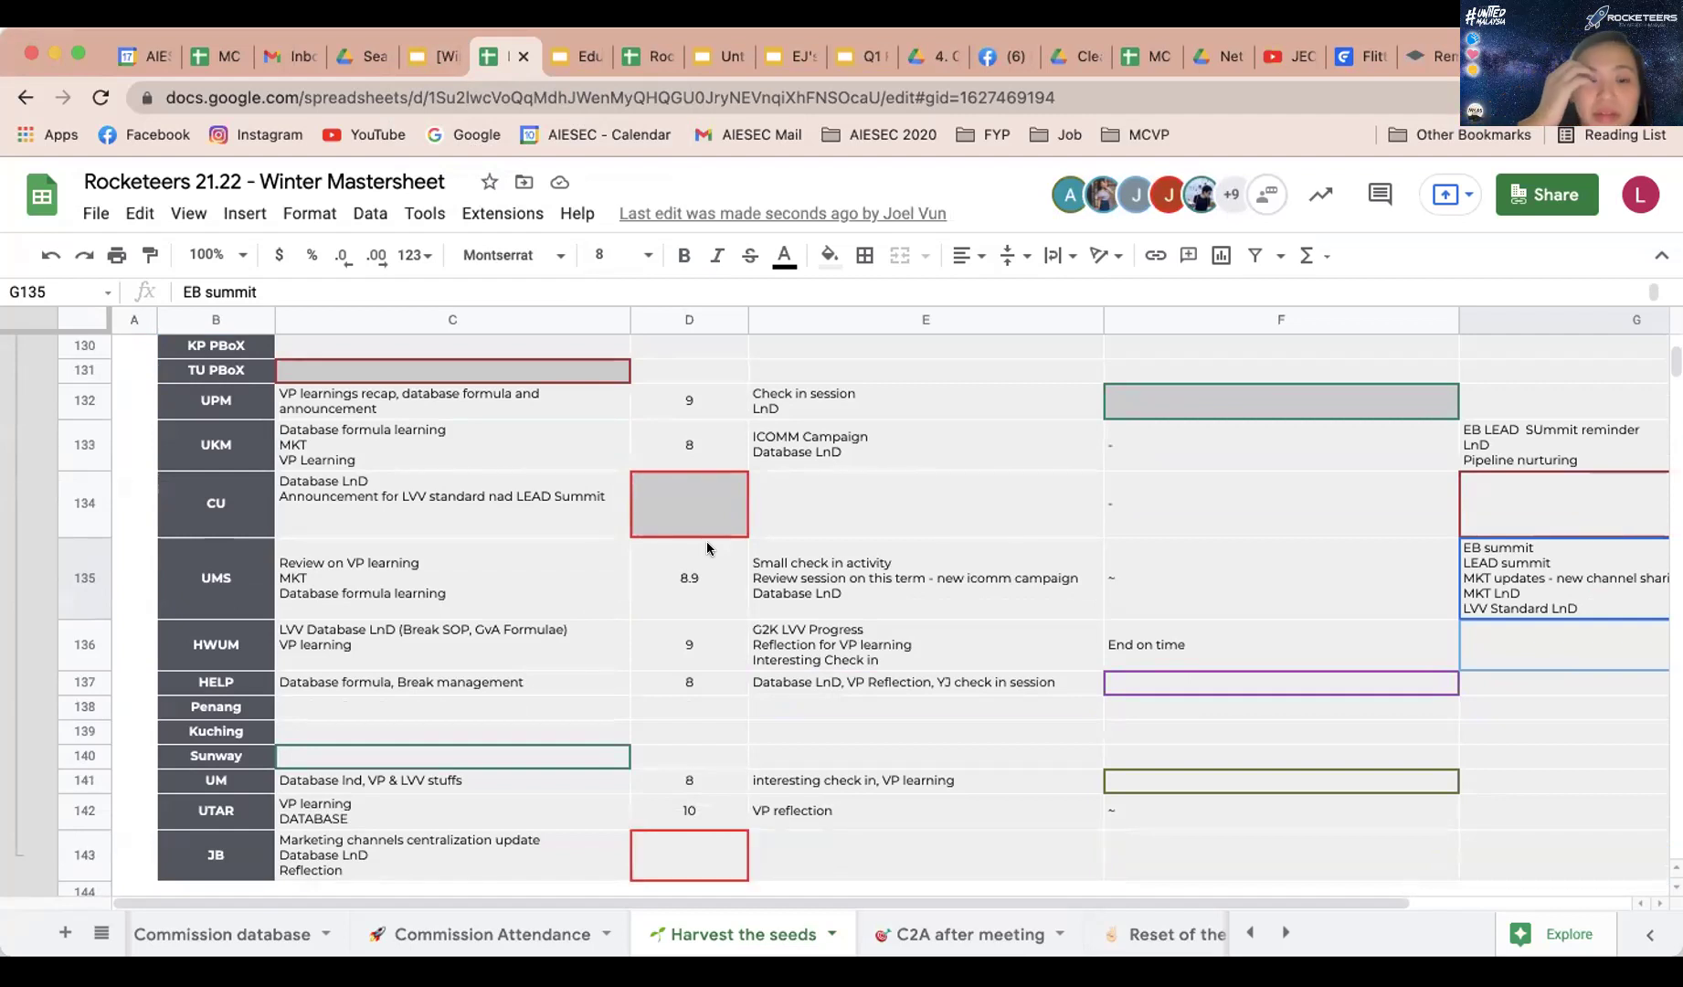
Review the 17 Nov improvement and CTA columns, and inspect the call ratings of HWUM and UMS
scroll(944, 788, right, 1)
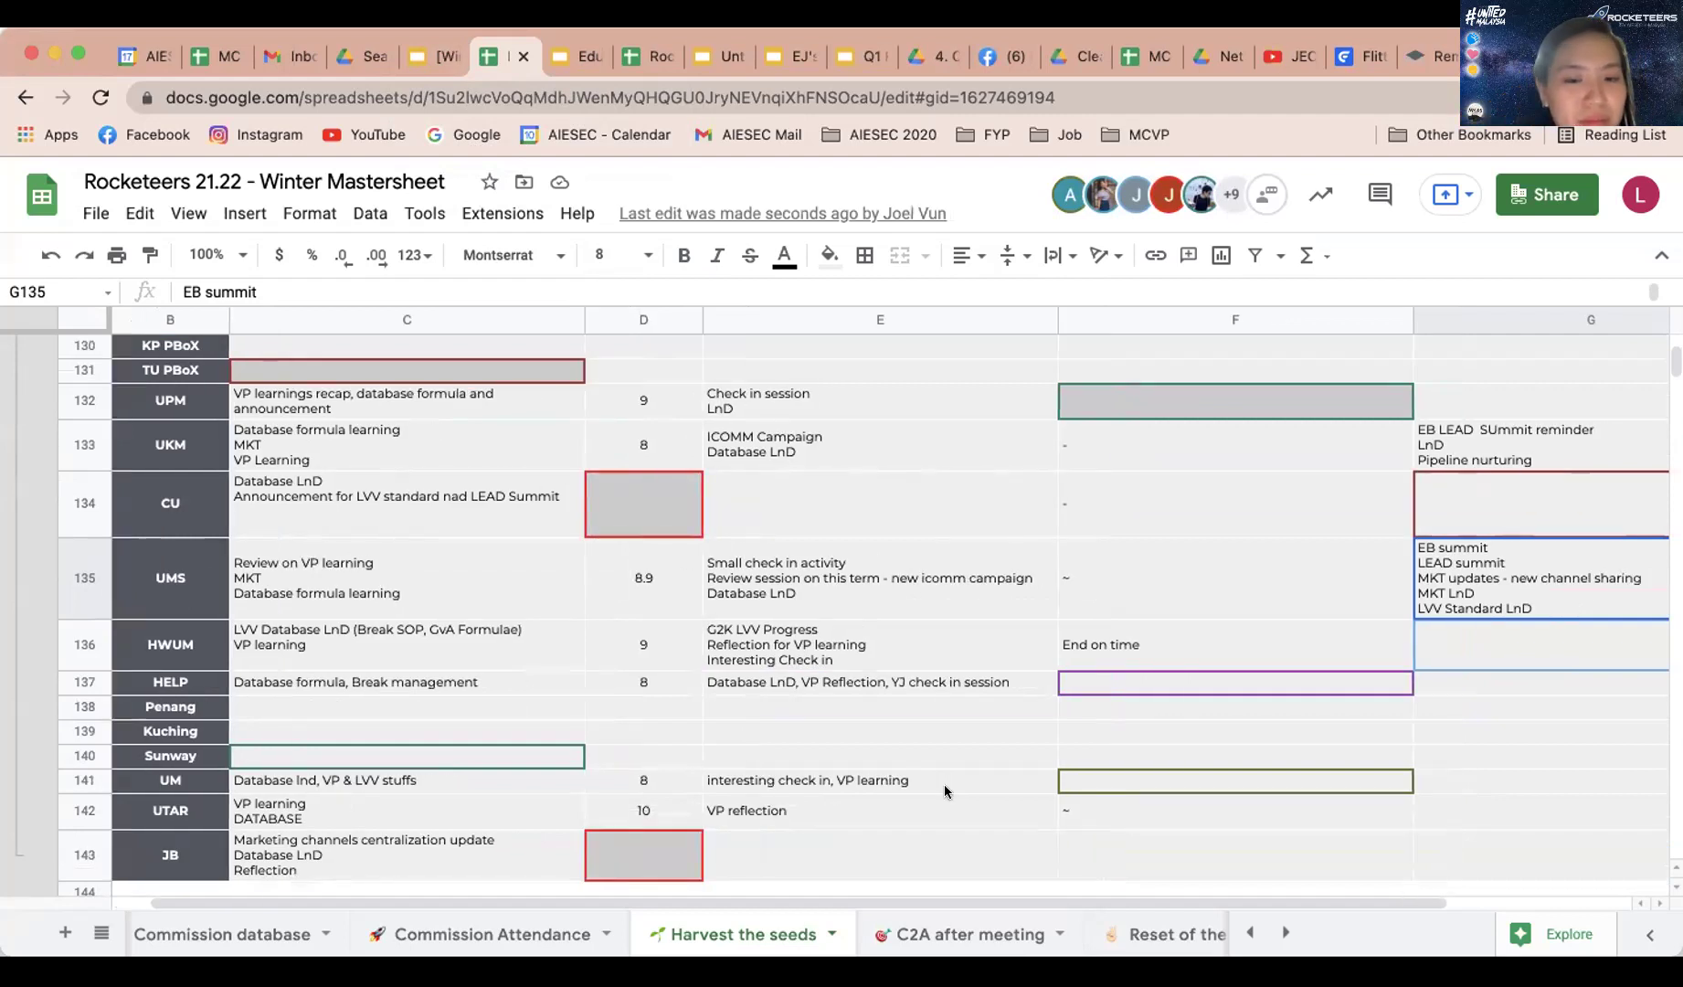
scroll(949, 788, right, 2)
scroll(949, 788, up, 3)
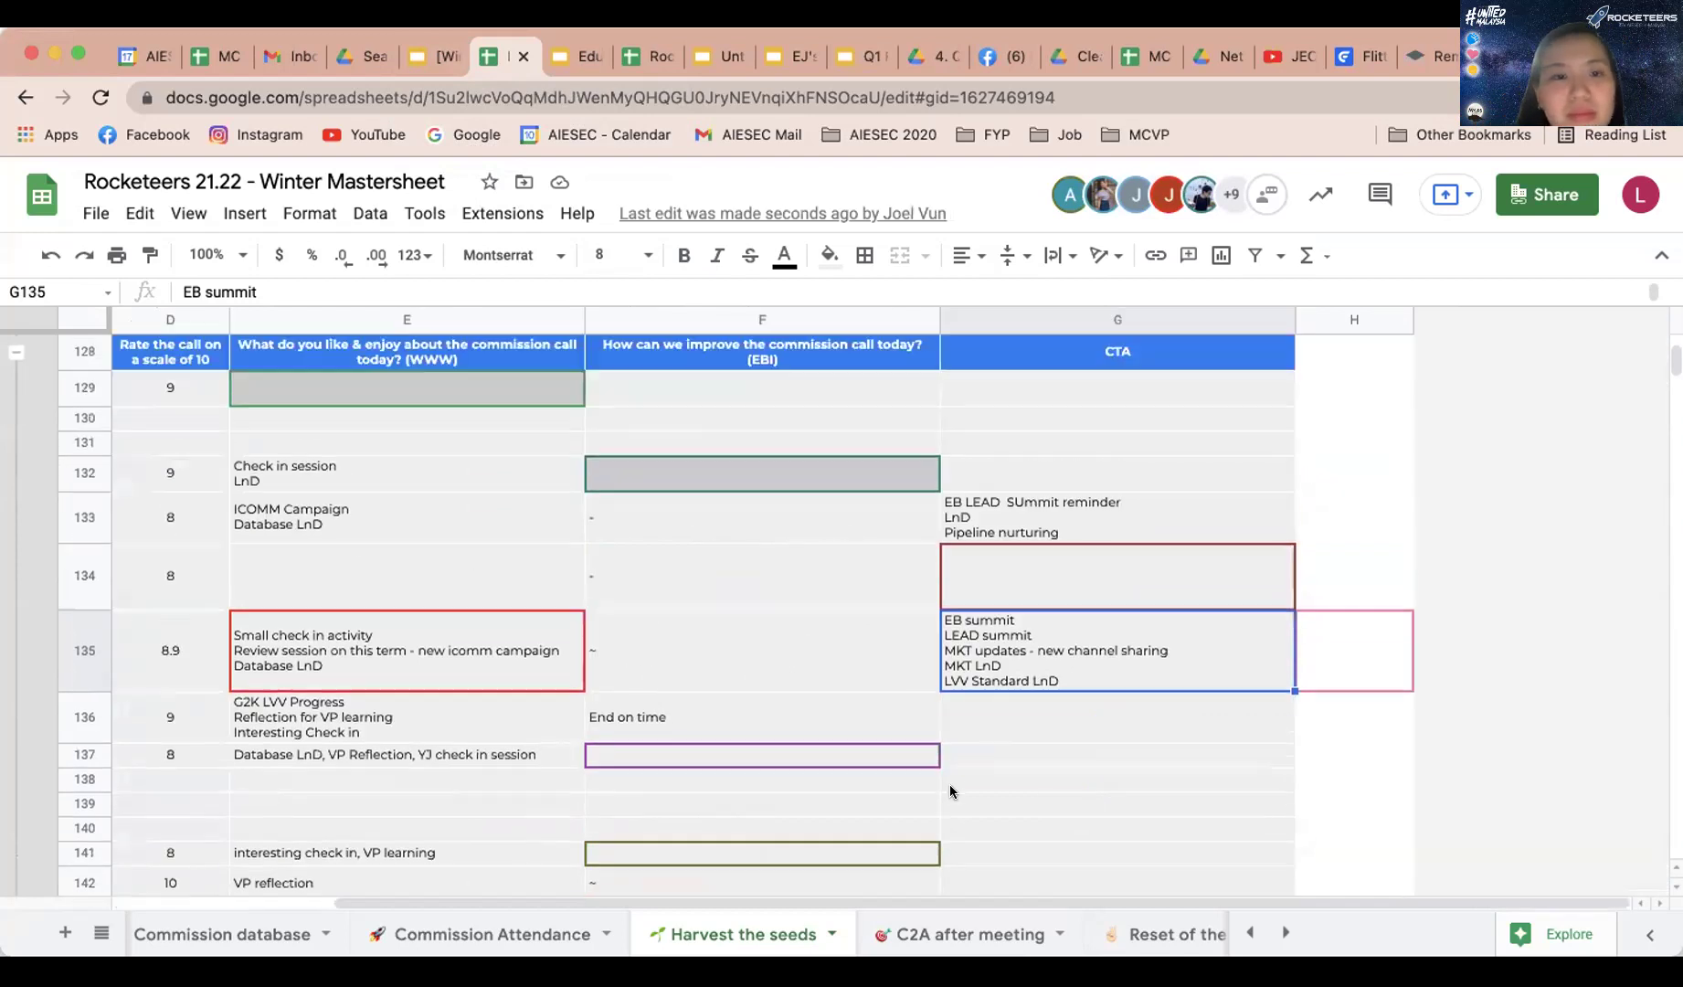
scroll(949, 788, left, 3)
scroll(949, 788, down, 3)
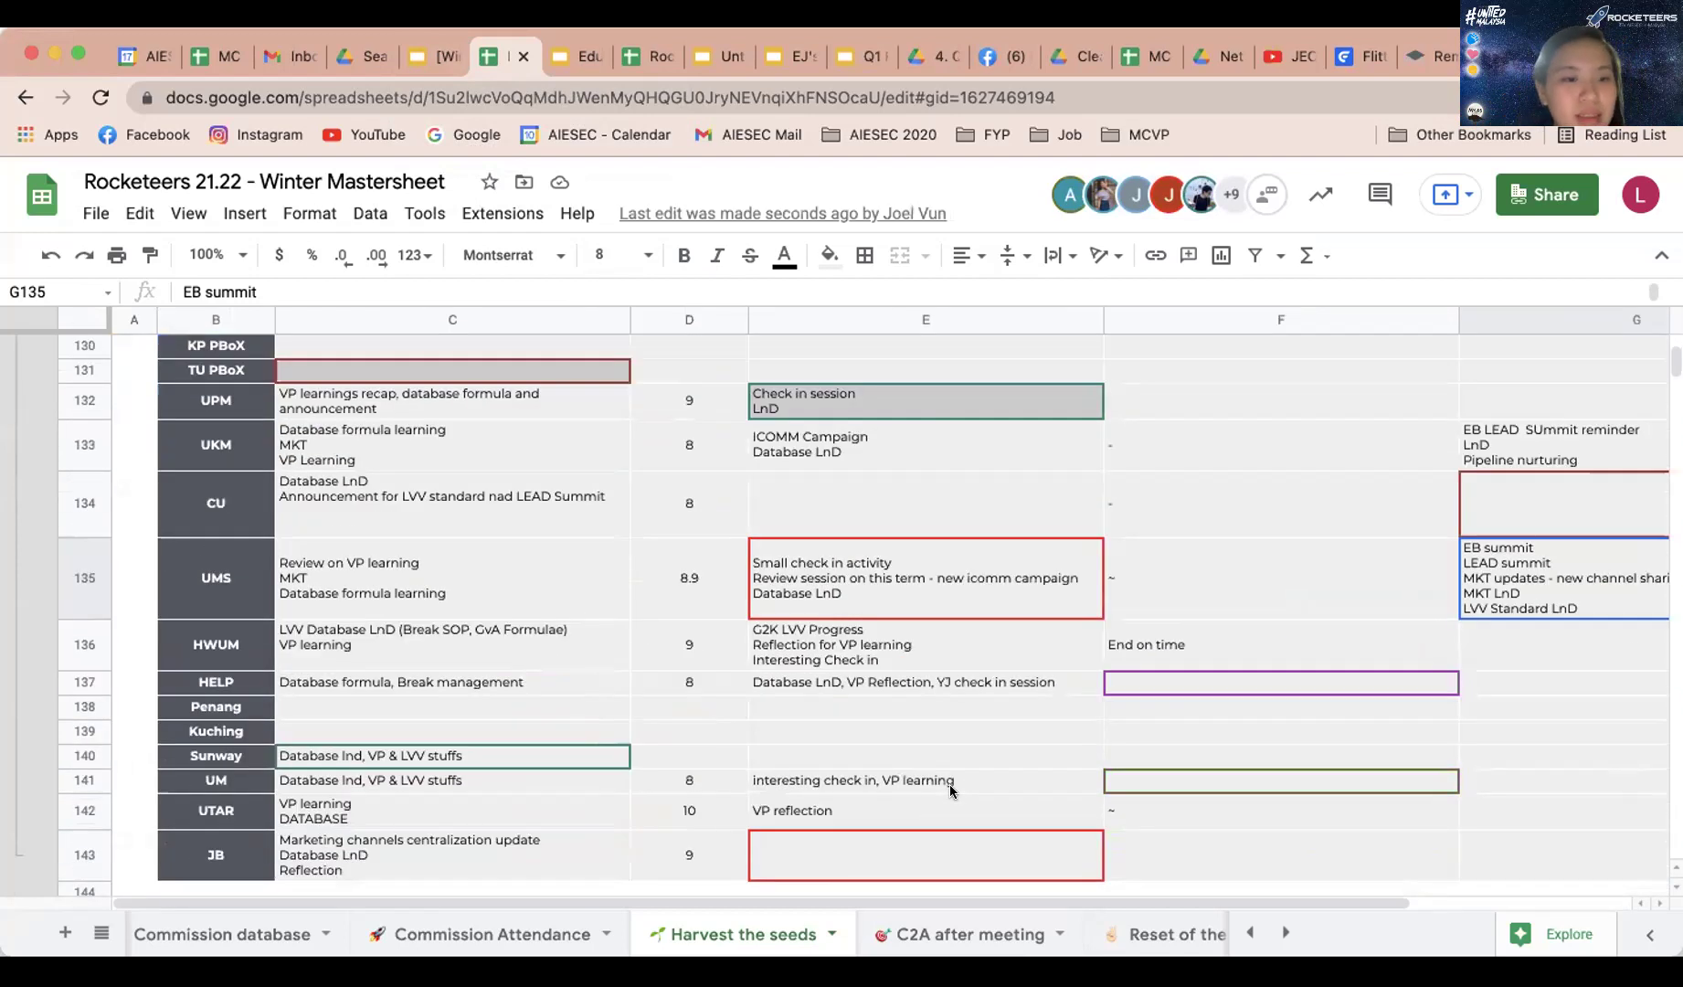
click(715, 645)
click(702, 579)
scroll(683, 684, down, 2)
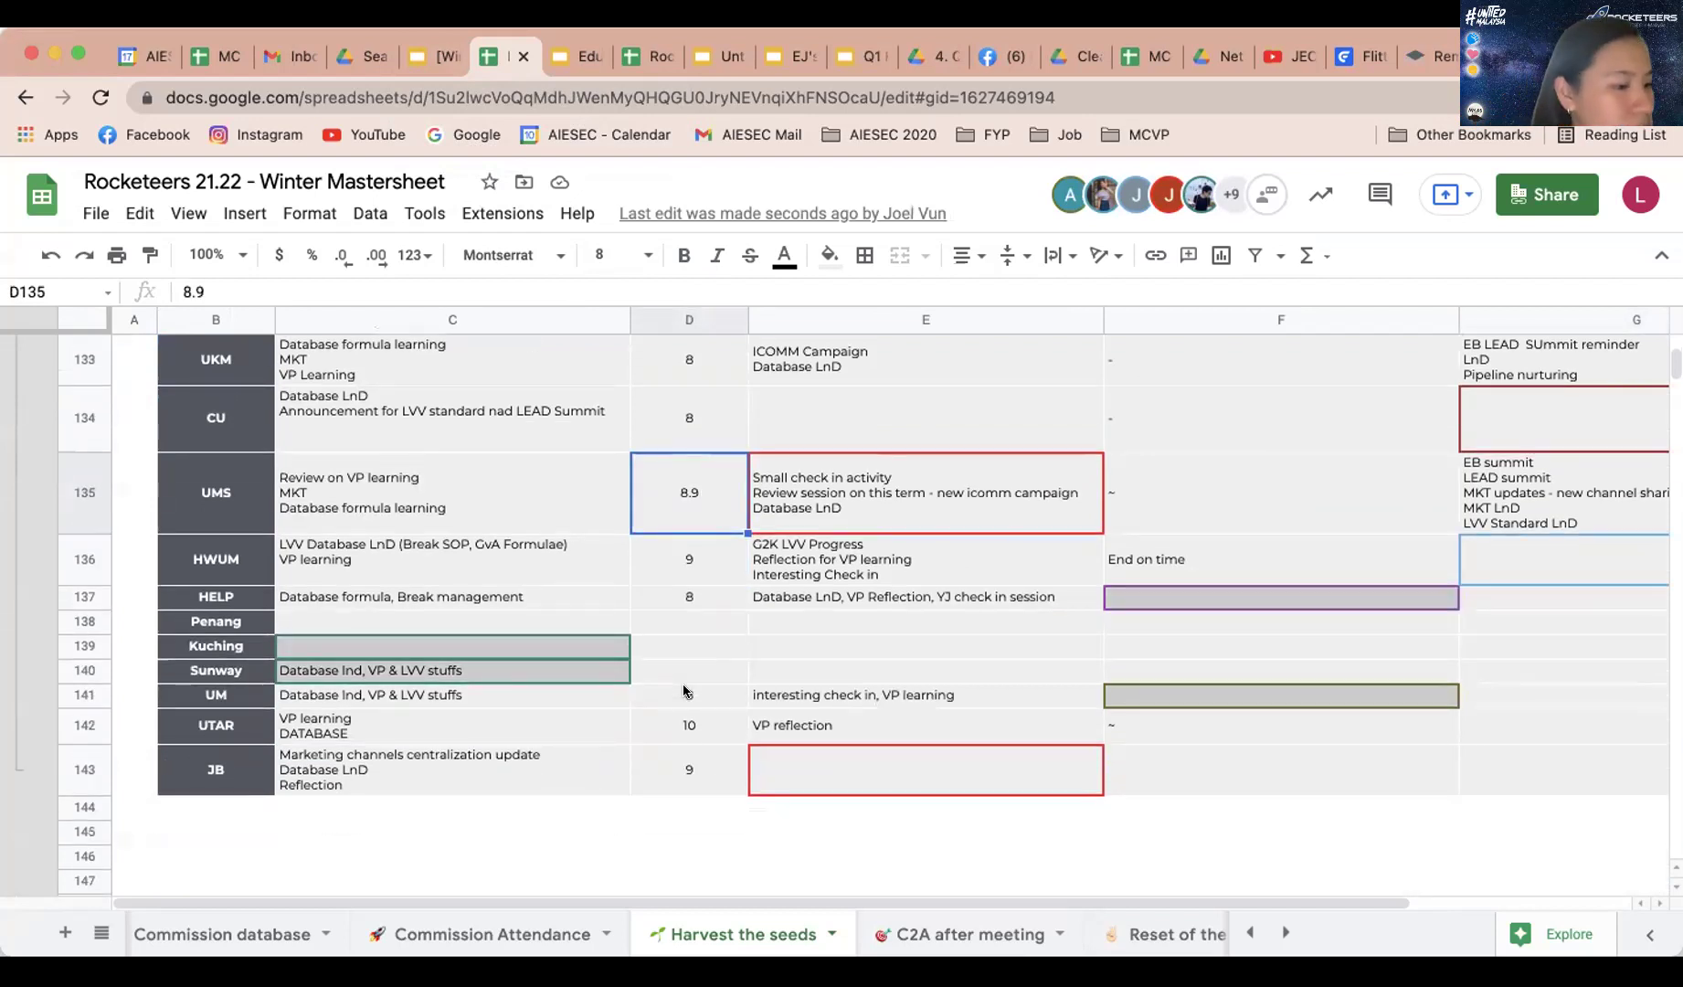
Inspect HWUM's improvement suggestion in F136 and CU's CTA and improvement entries in G134 and F134
scroll(911, 721, up, 3)
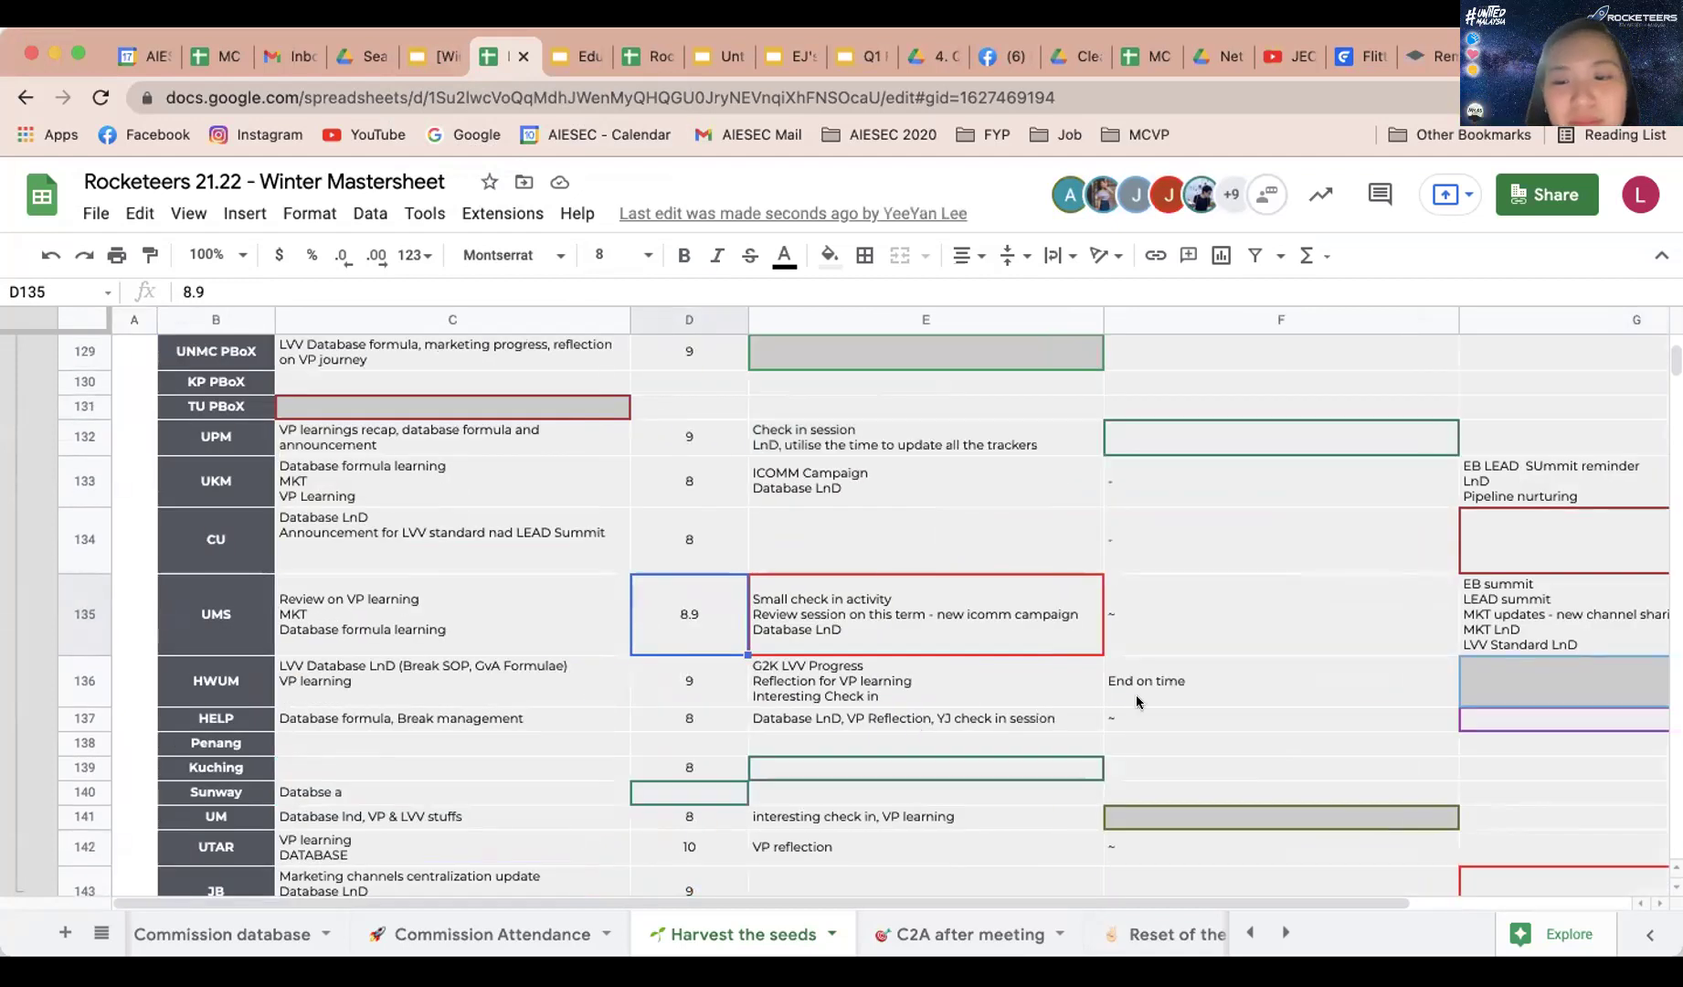
scroll(1180, 689, up, 1)
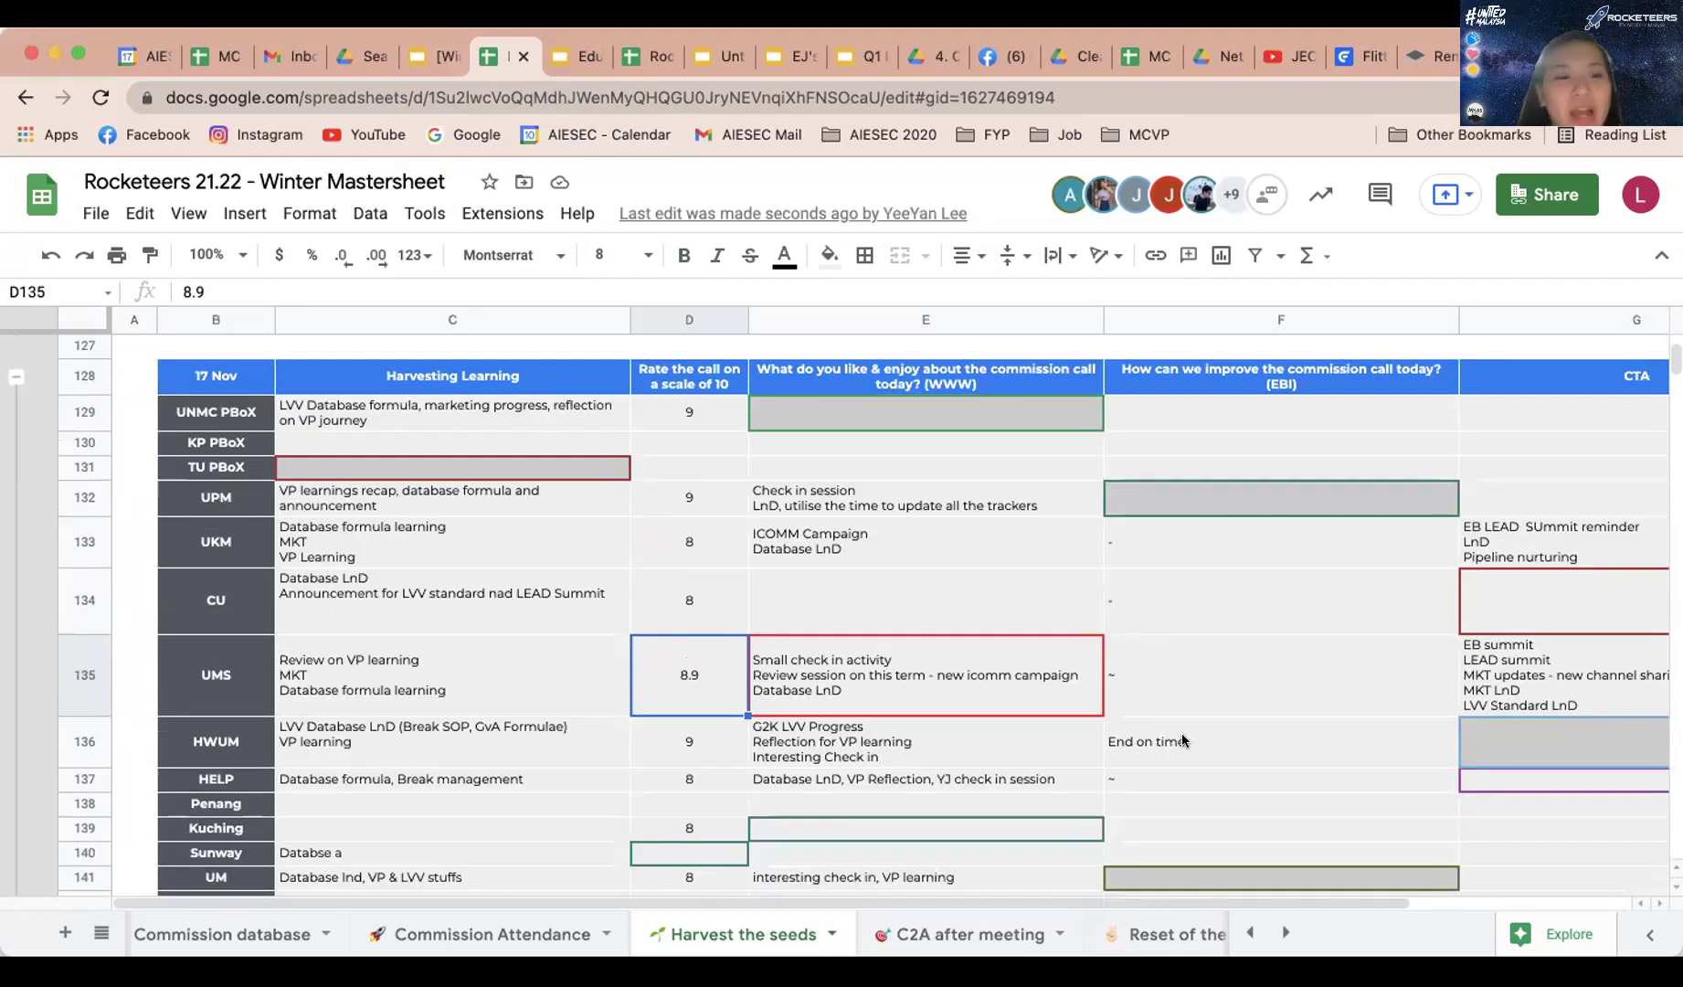
click(1183, 740)
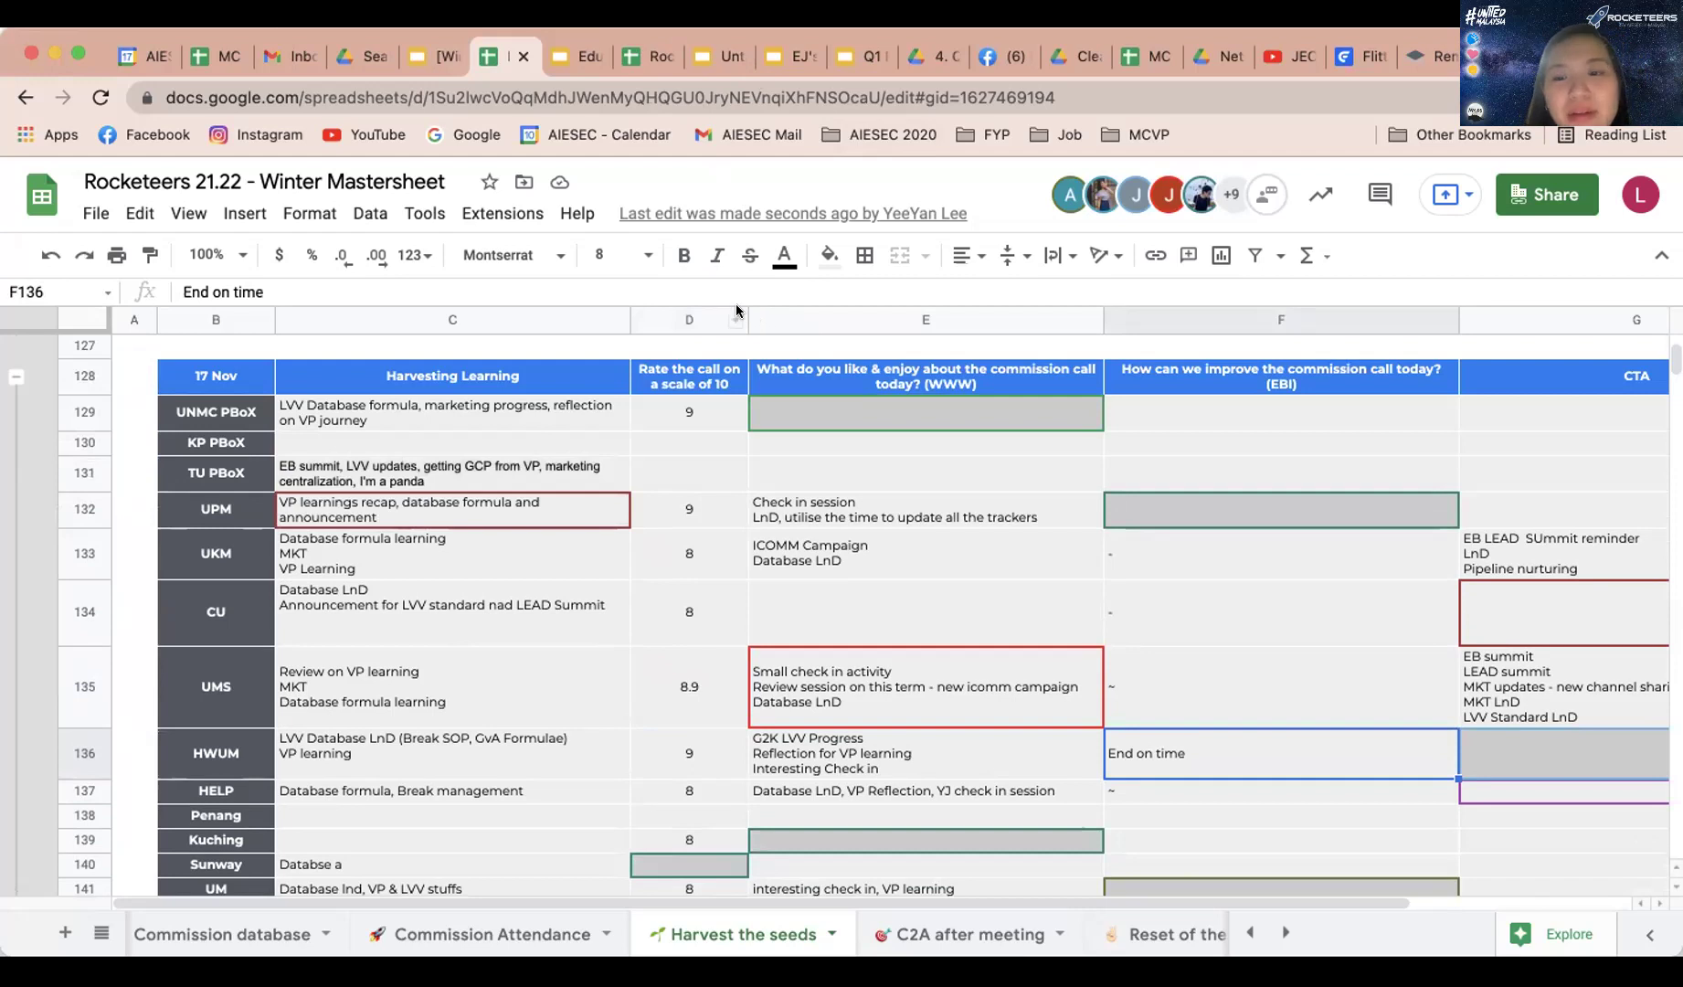
scroll(1049, 634, right, 5)
click(964, 593)
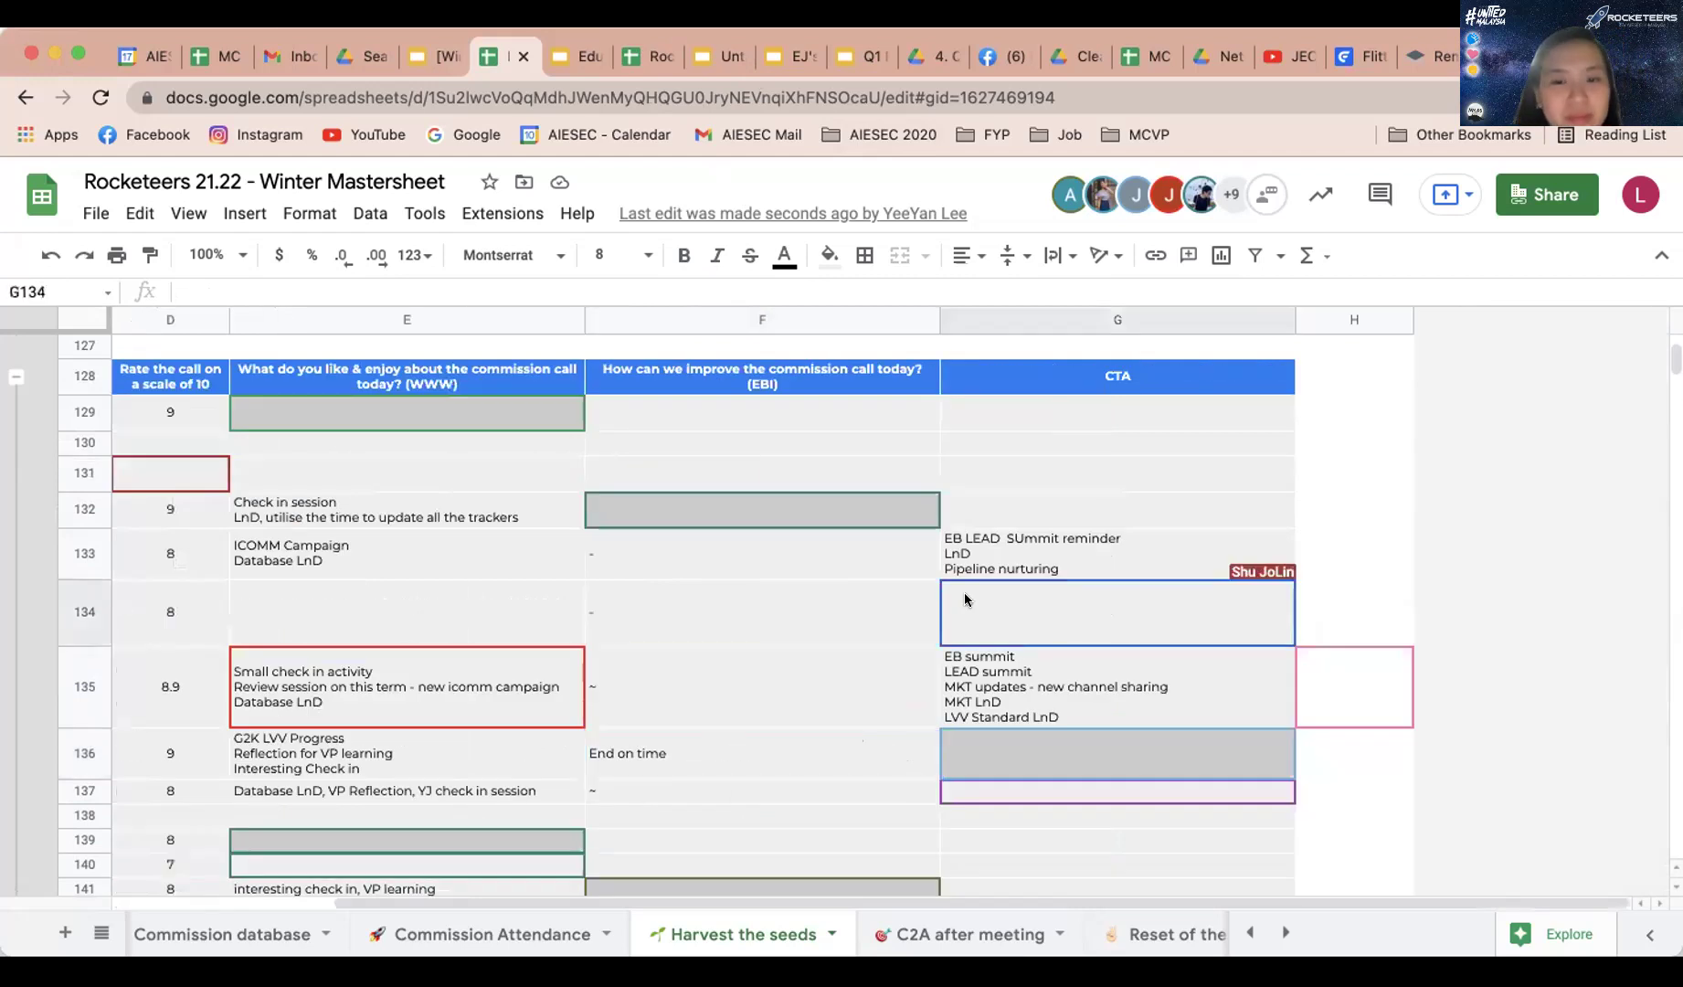
click(762, 624)
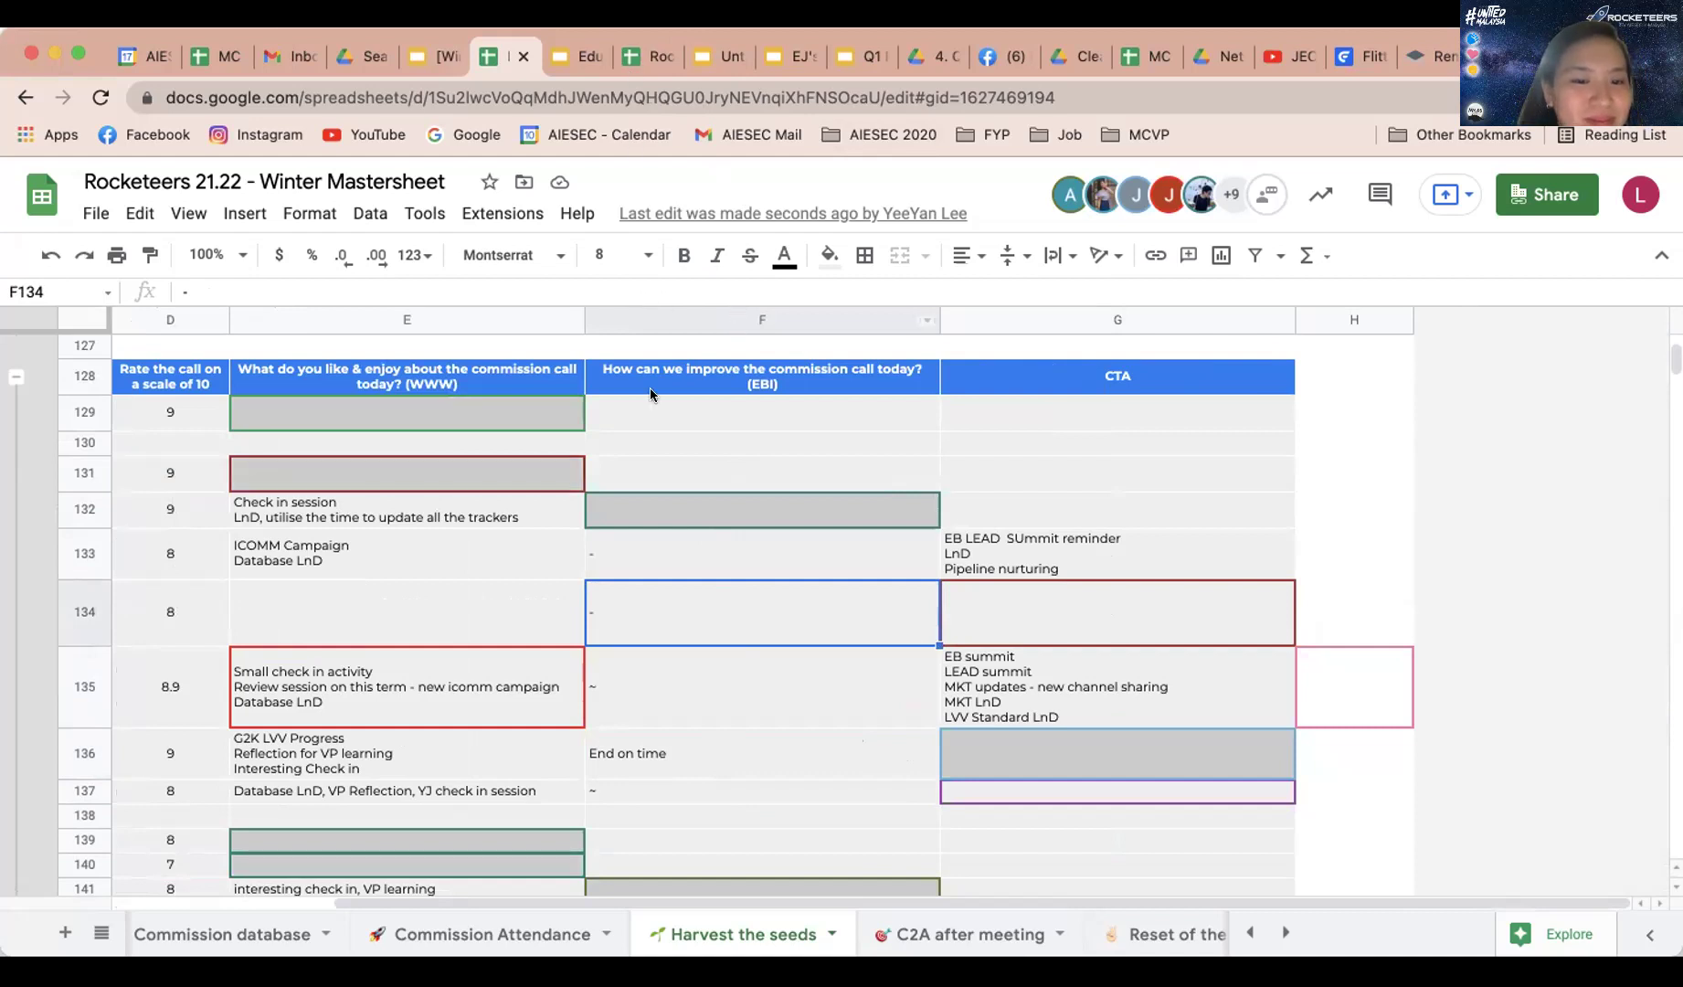
Read the 17 Nov rows from UNMC PBoX to JB, comparing harvested learning, call ratings, likes and improvement suggestions
scroll(650, 389, down, 4)
scroll(668, 601, left, 5)
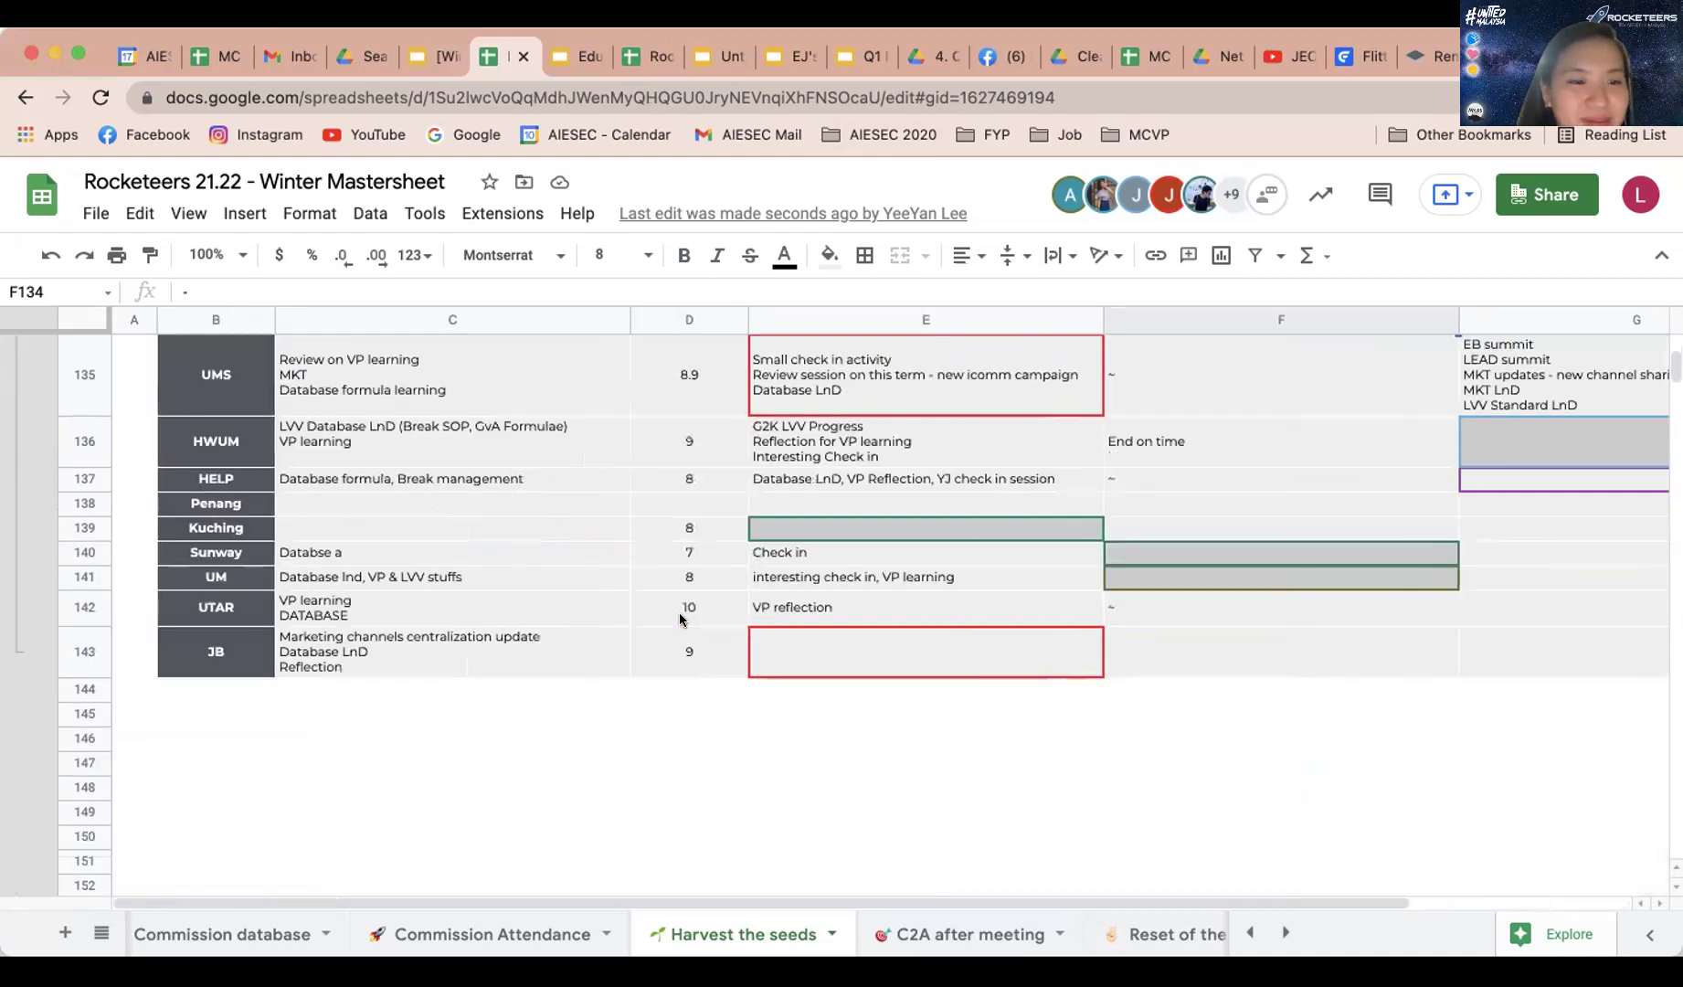
scroll(688, 652, up, 3)
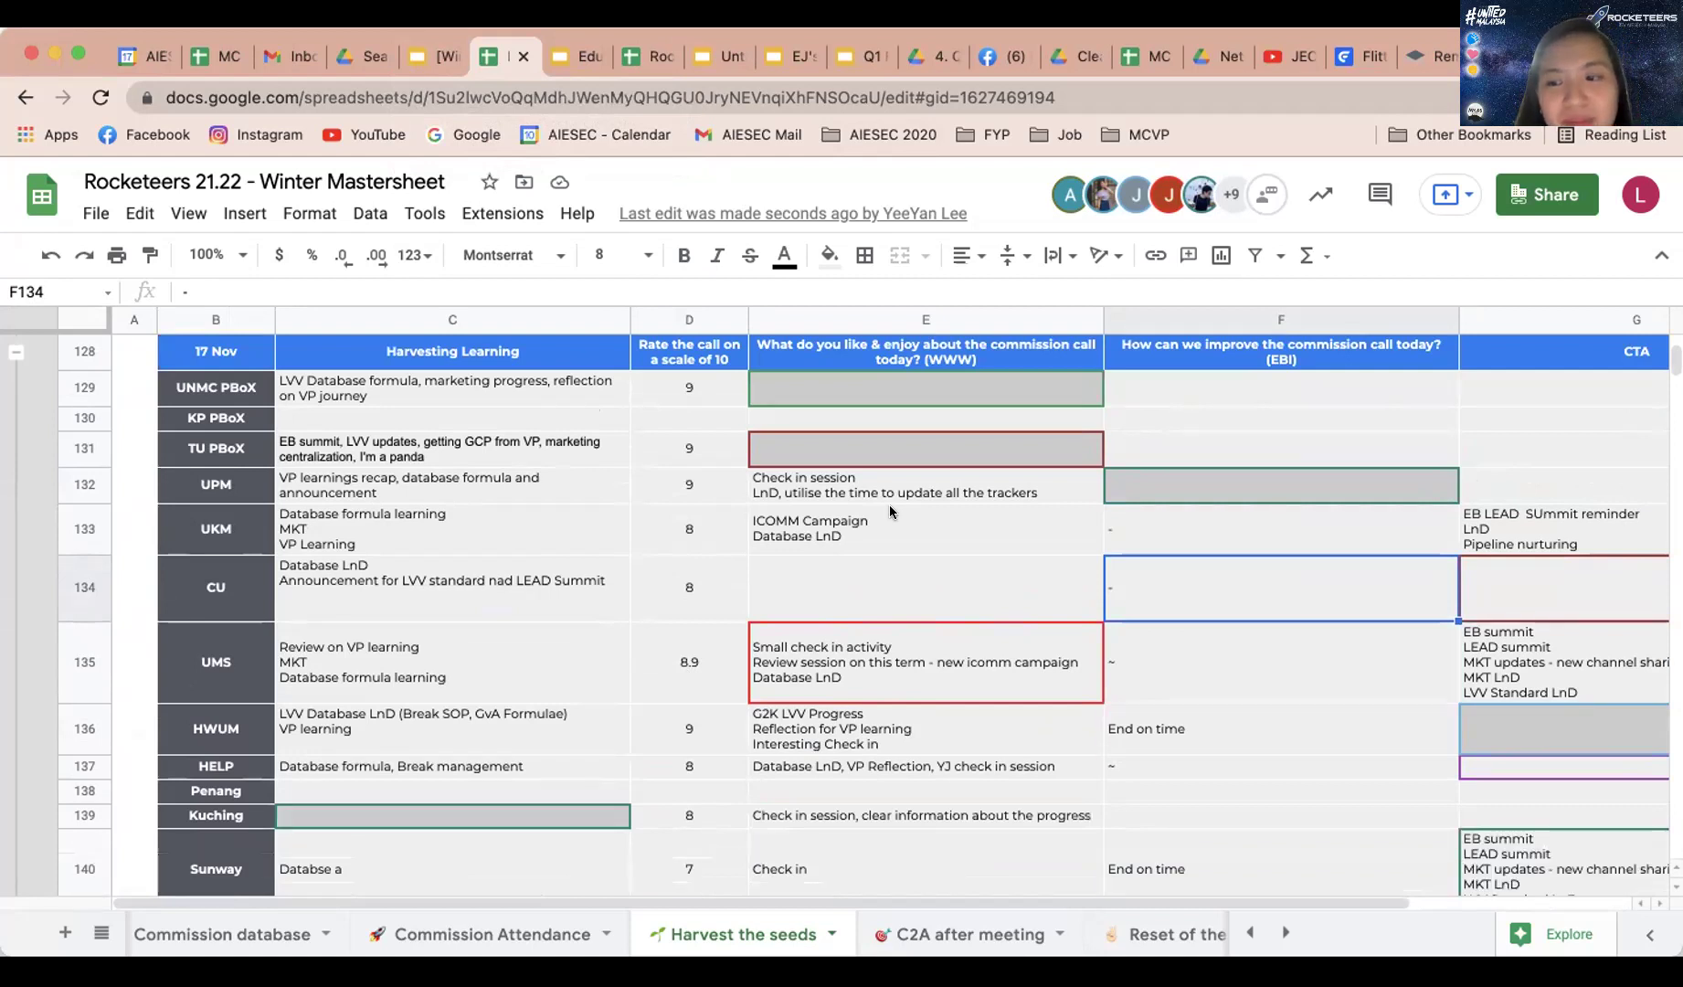
scroll(889, 505, right, 1)
scroll(890, 505, right, 2)
scroll(889, 506, left, 2)
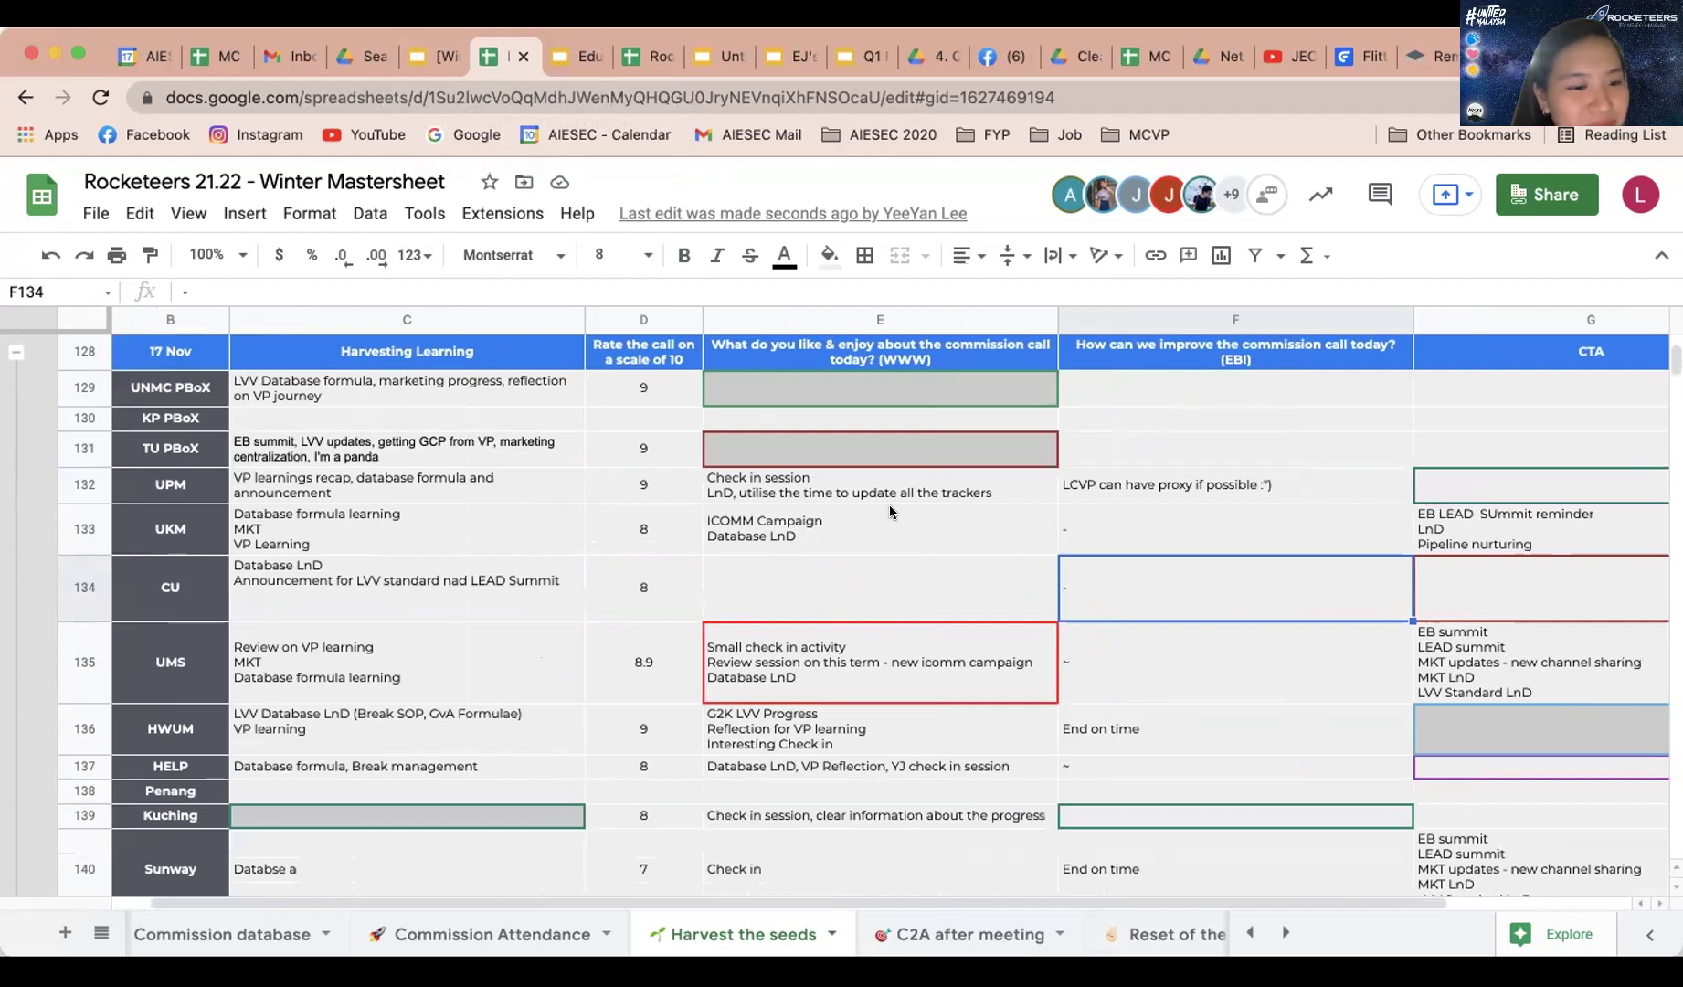
scroll(890, 506, down, 2)
scroll(890, 505, right, 2)
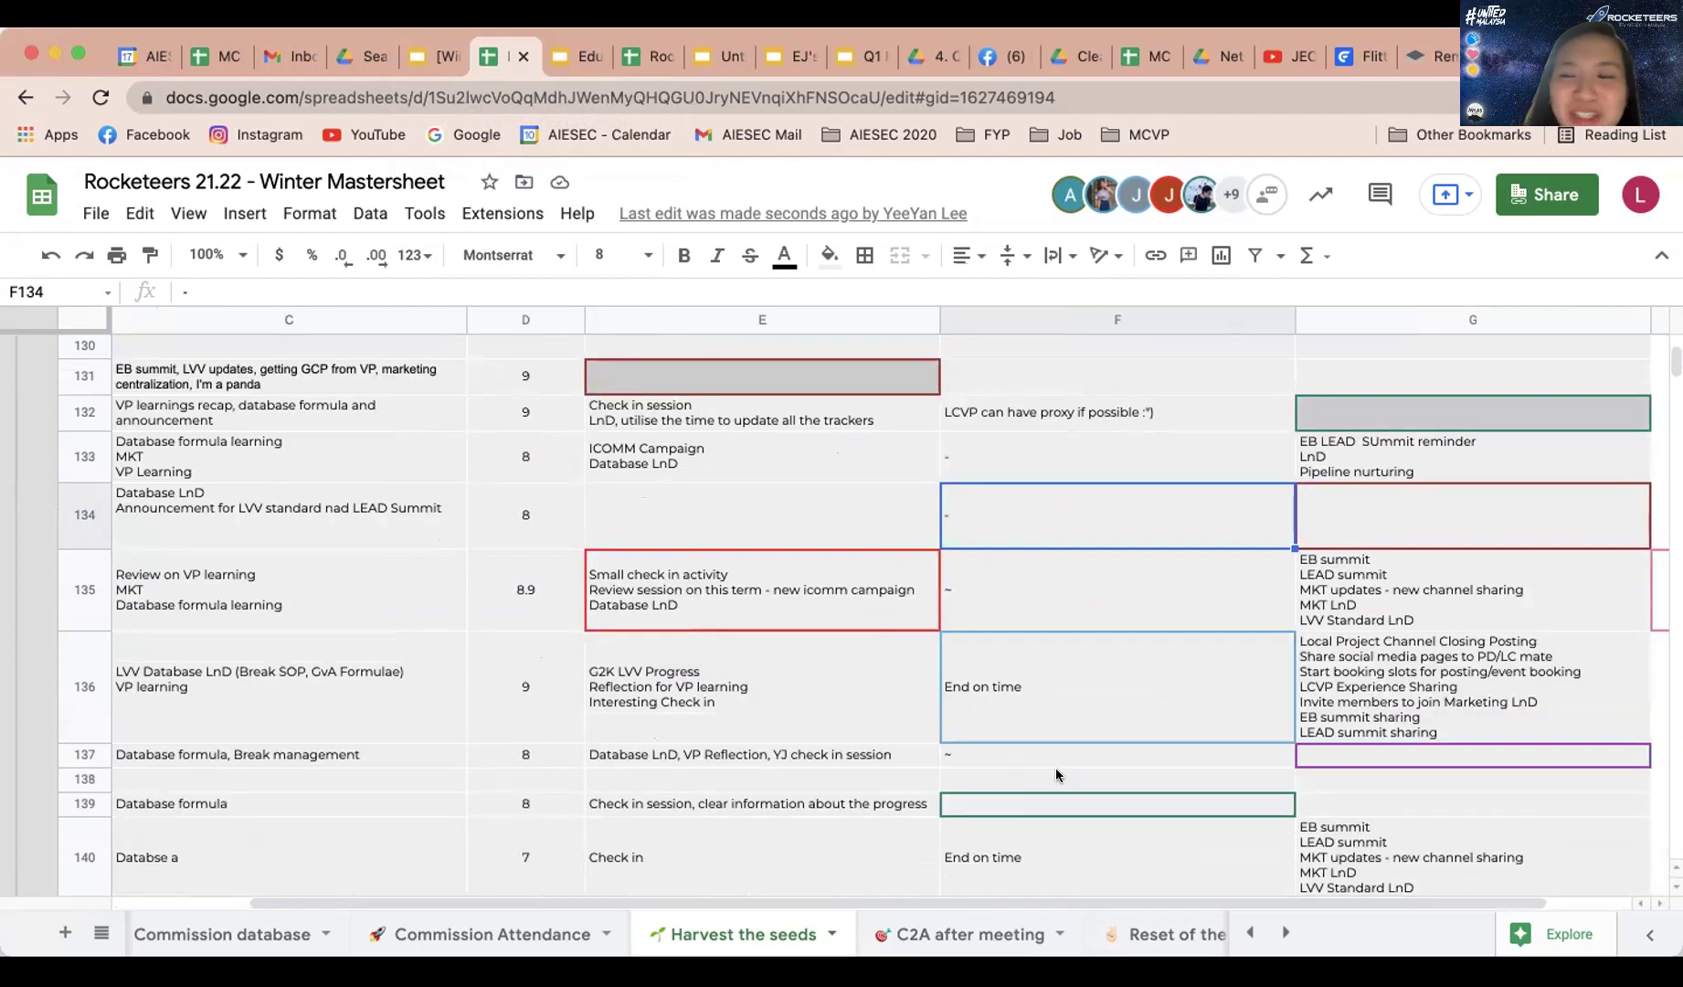
scroll(1123, 716, down, 4)
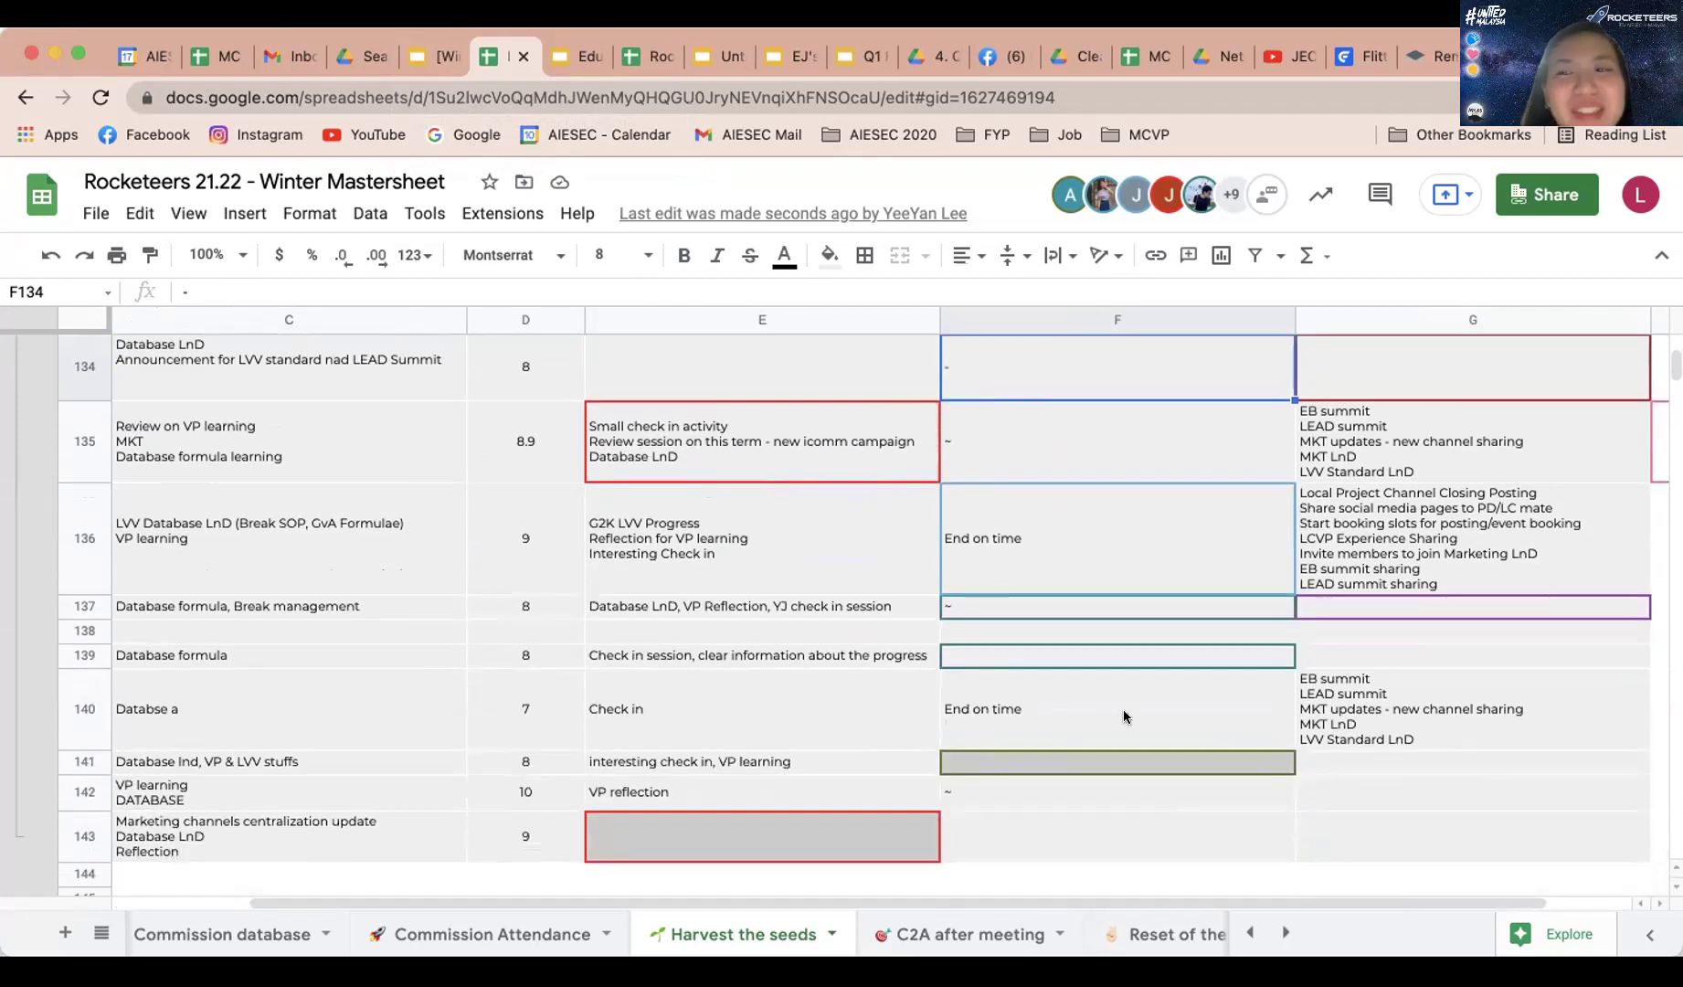
Inspect Sunway's CTA in G140 and compare the learning, feedback and improvement entries of CU through JB
click(1359, 728)
scroll(1208, 704, left, 2)
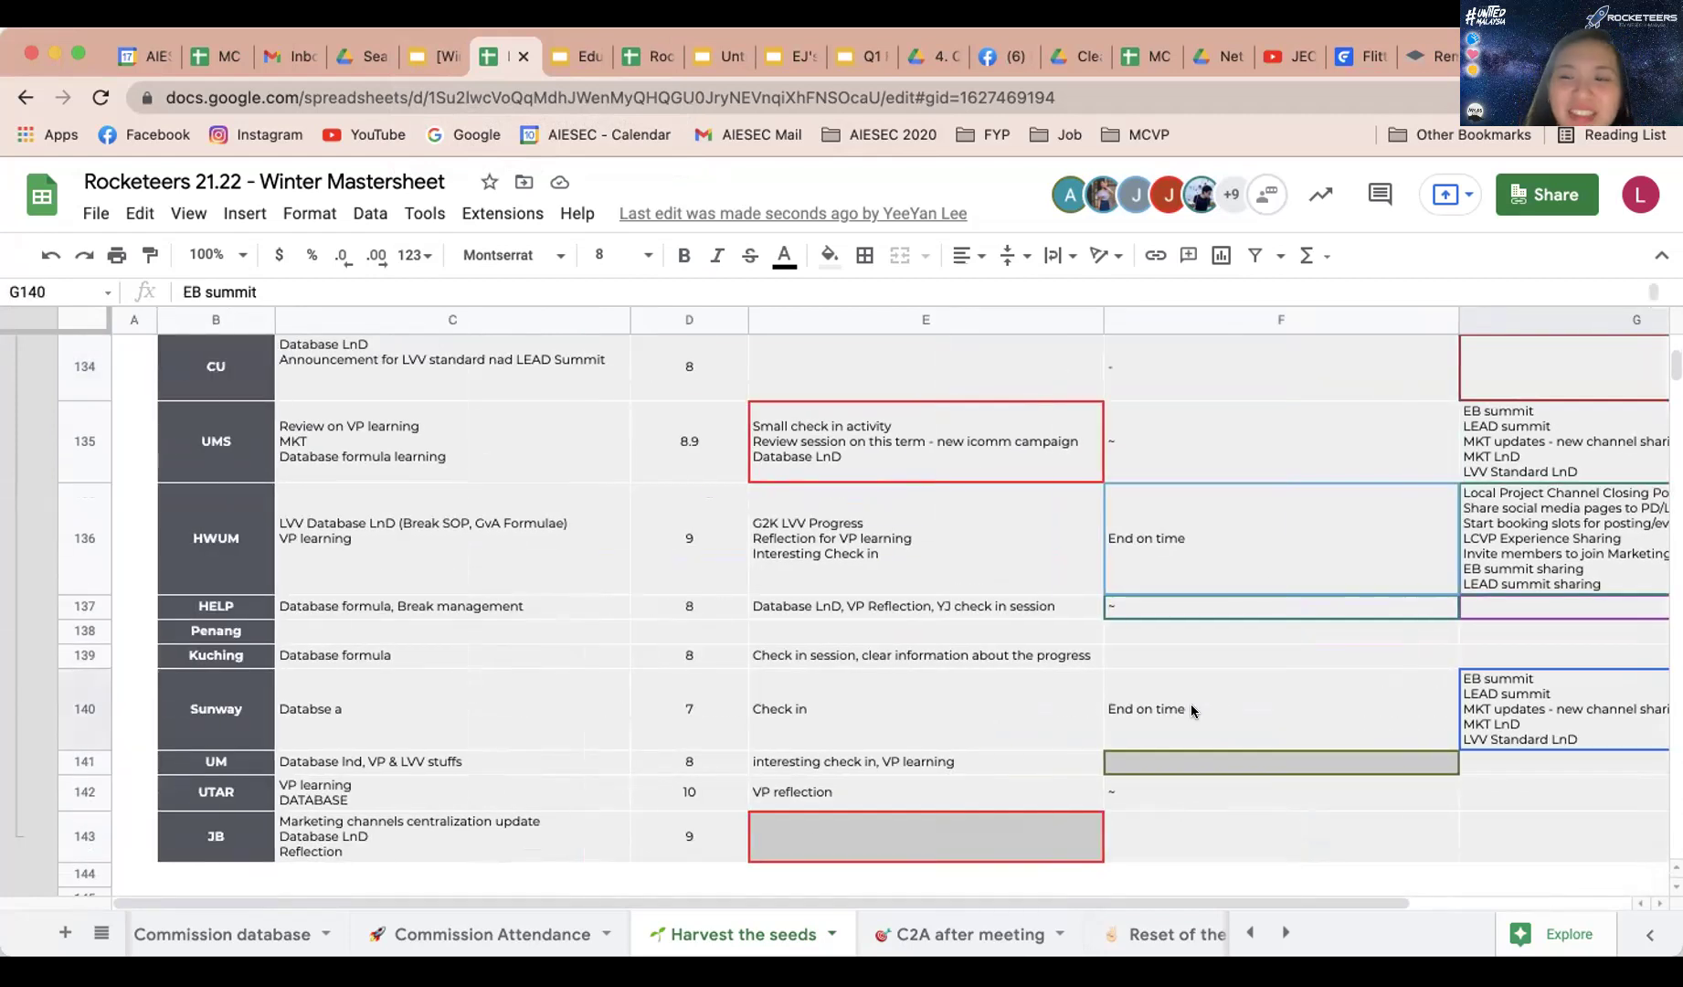
scroll(1190, 704, right, 3)
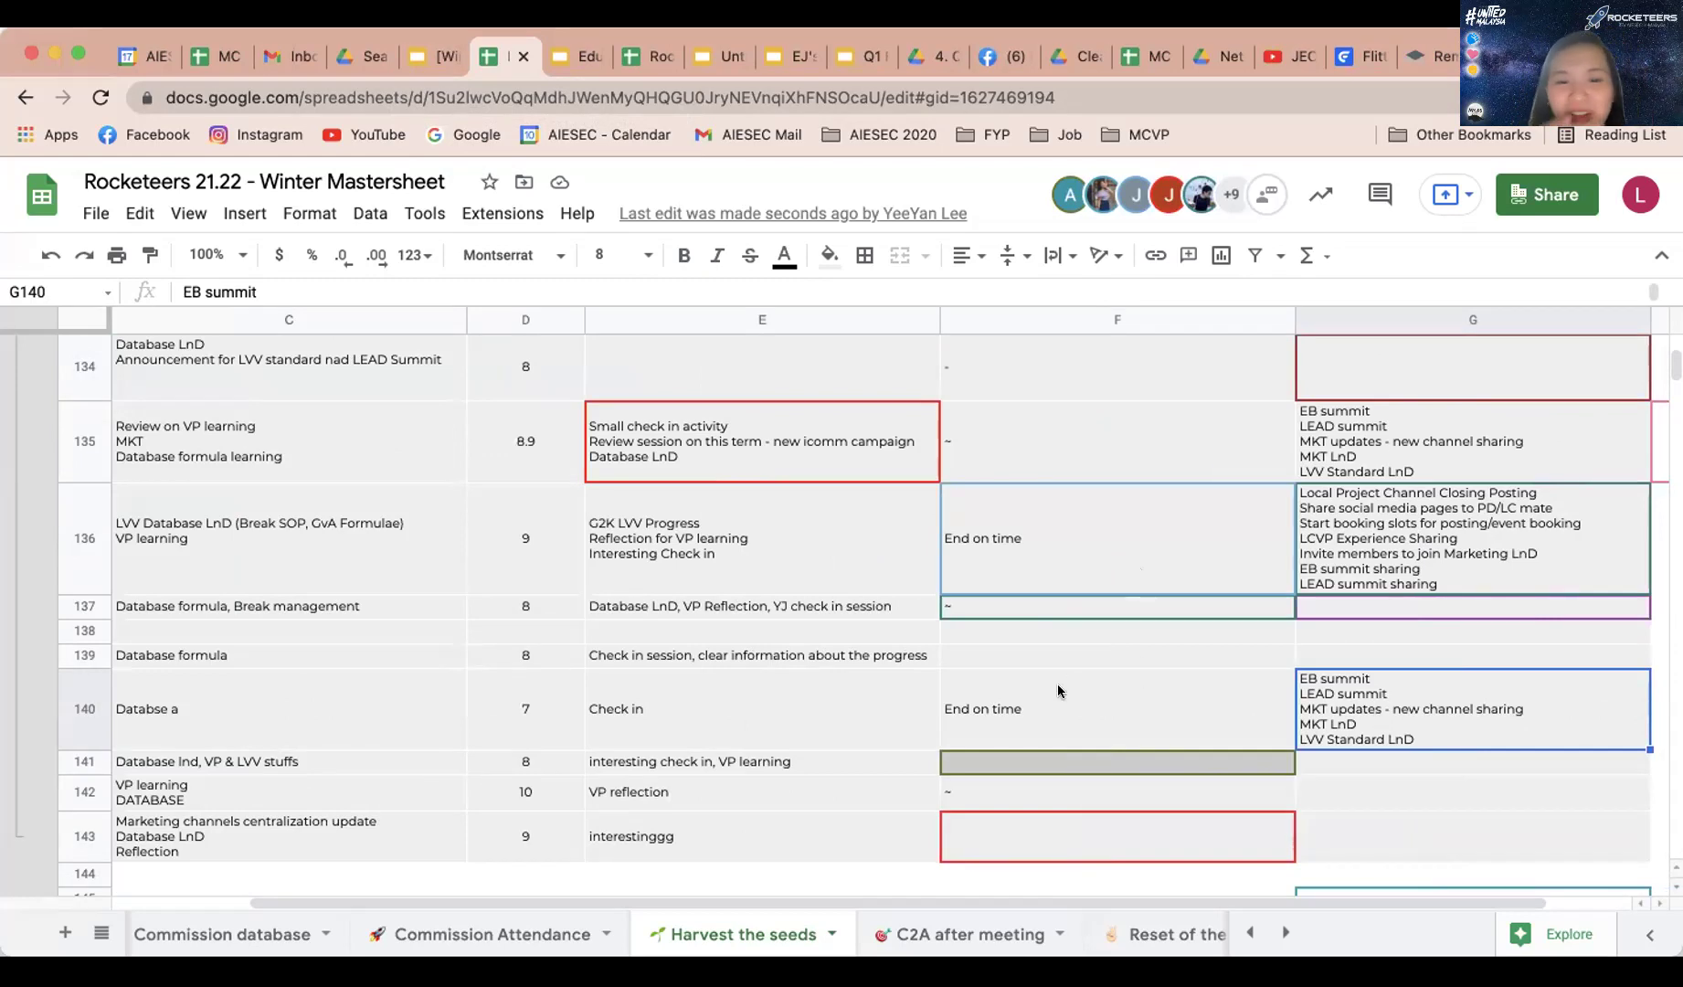
scroll(908, 688, left, 2)
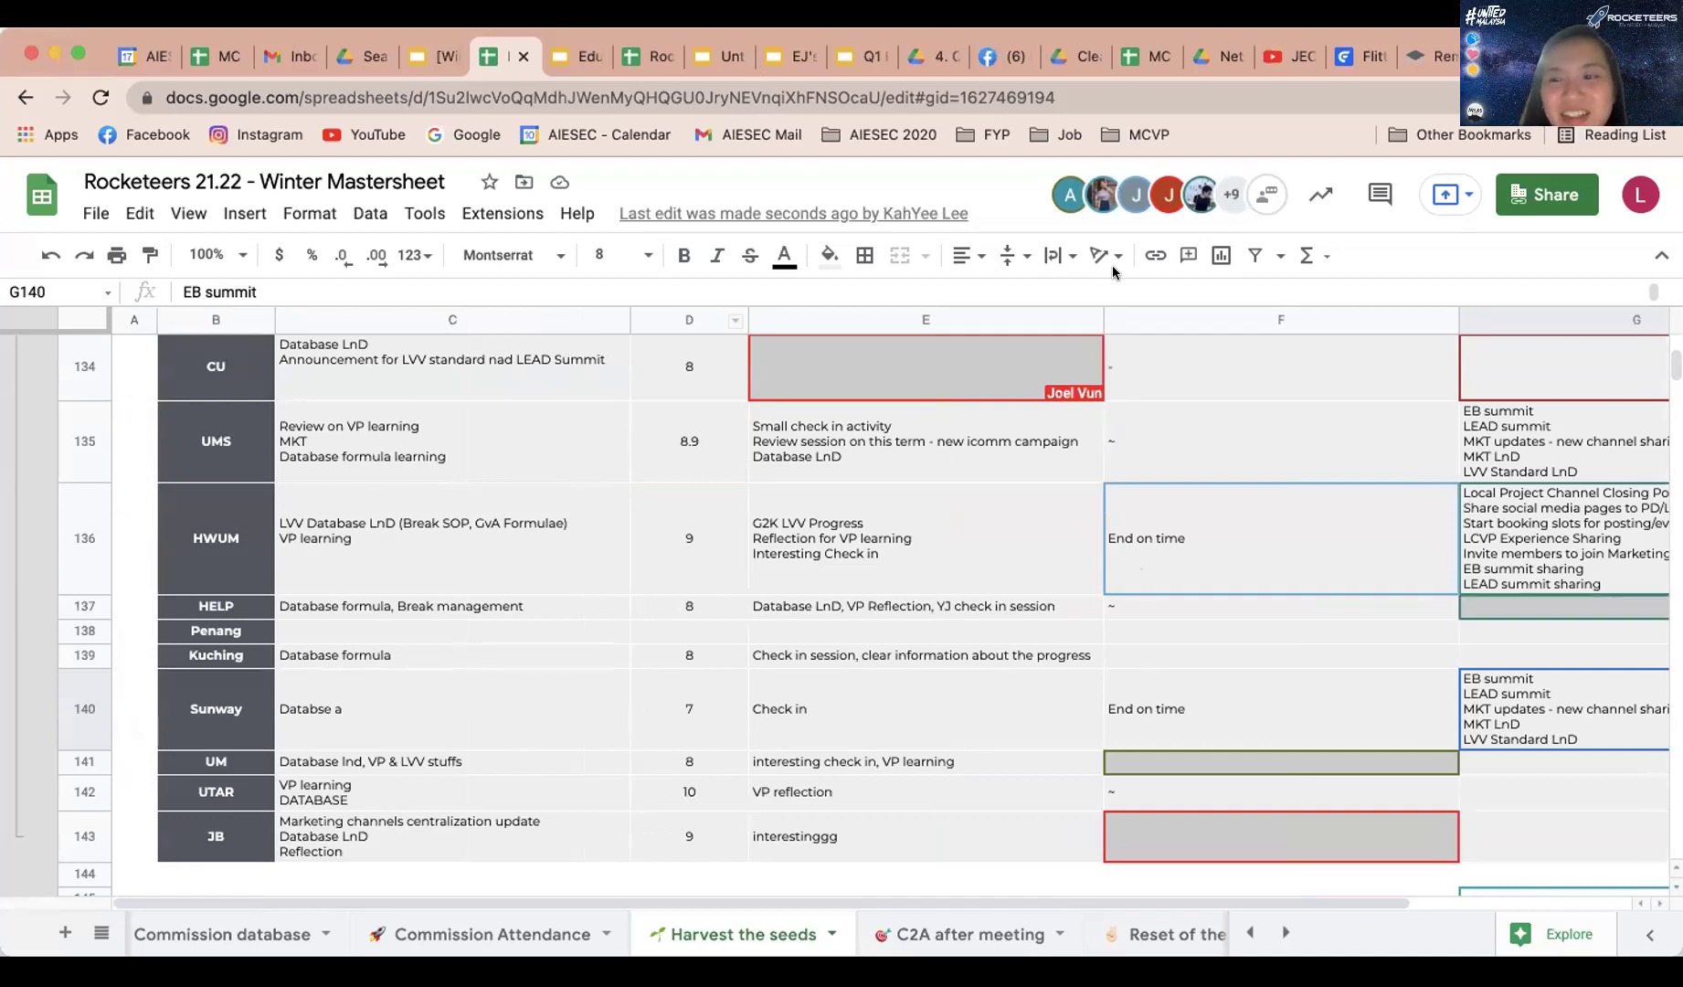
scroll(1180, 539, right, 1)
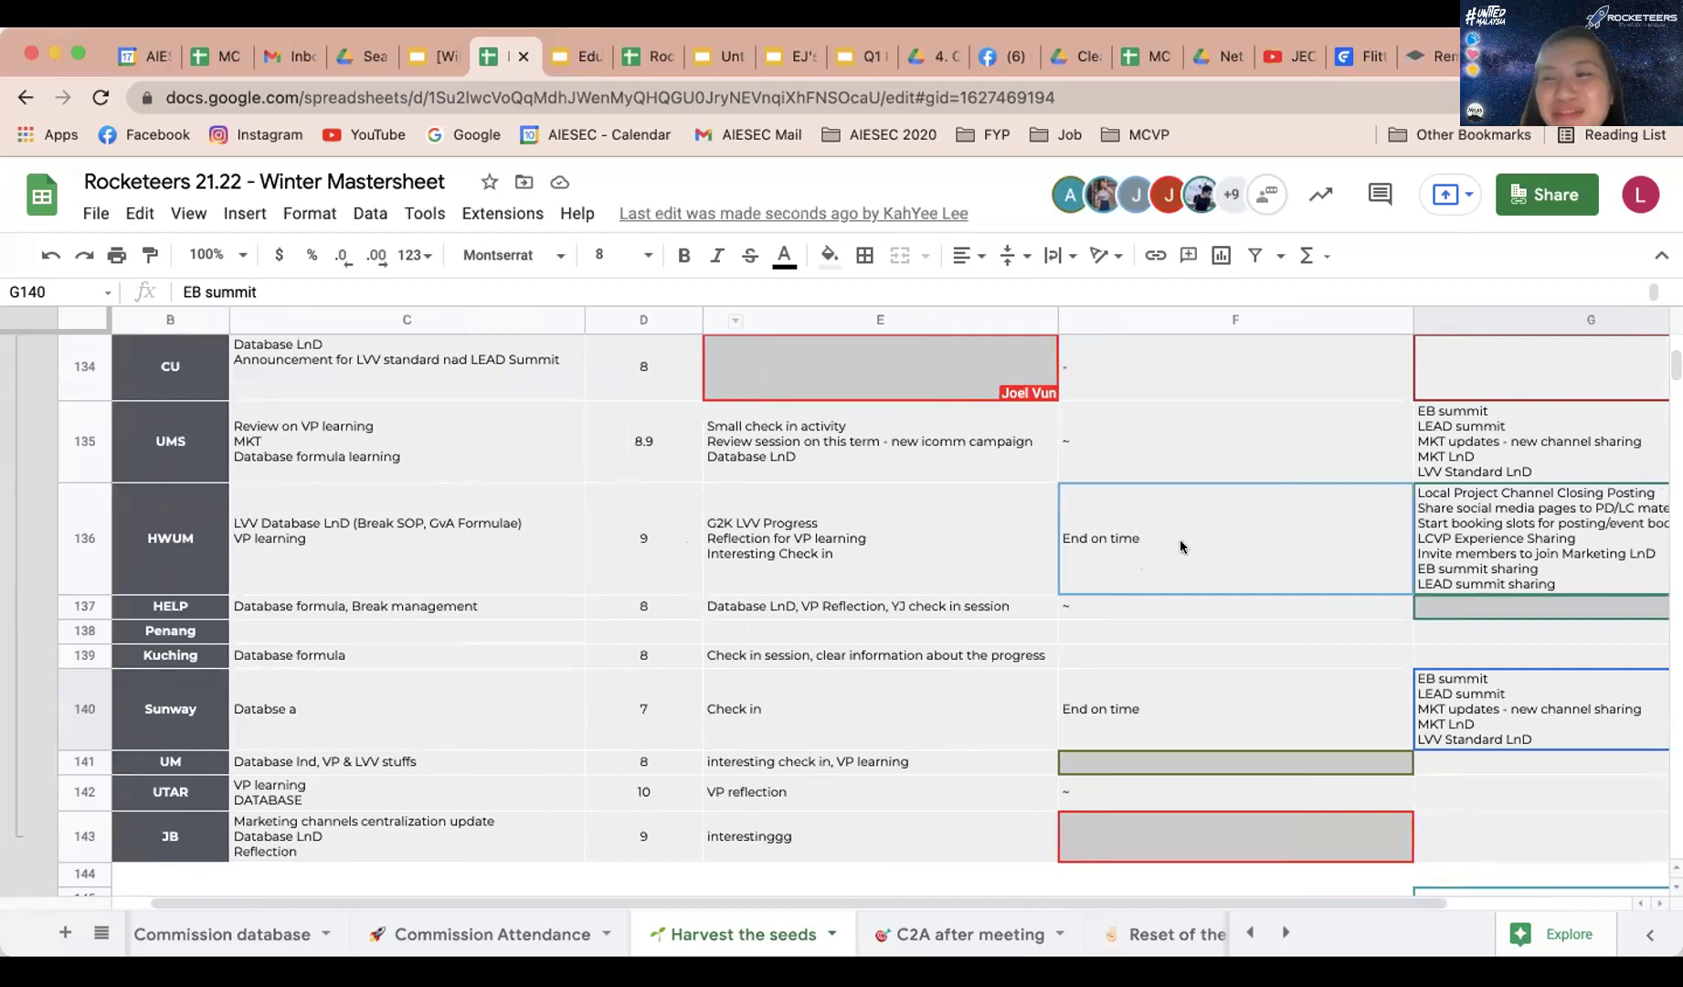
scroll(1179, 547, right, 3)
click(1180, 548)
click(1042, 788)
click(1058, 714)
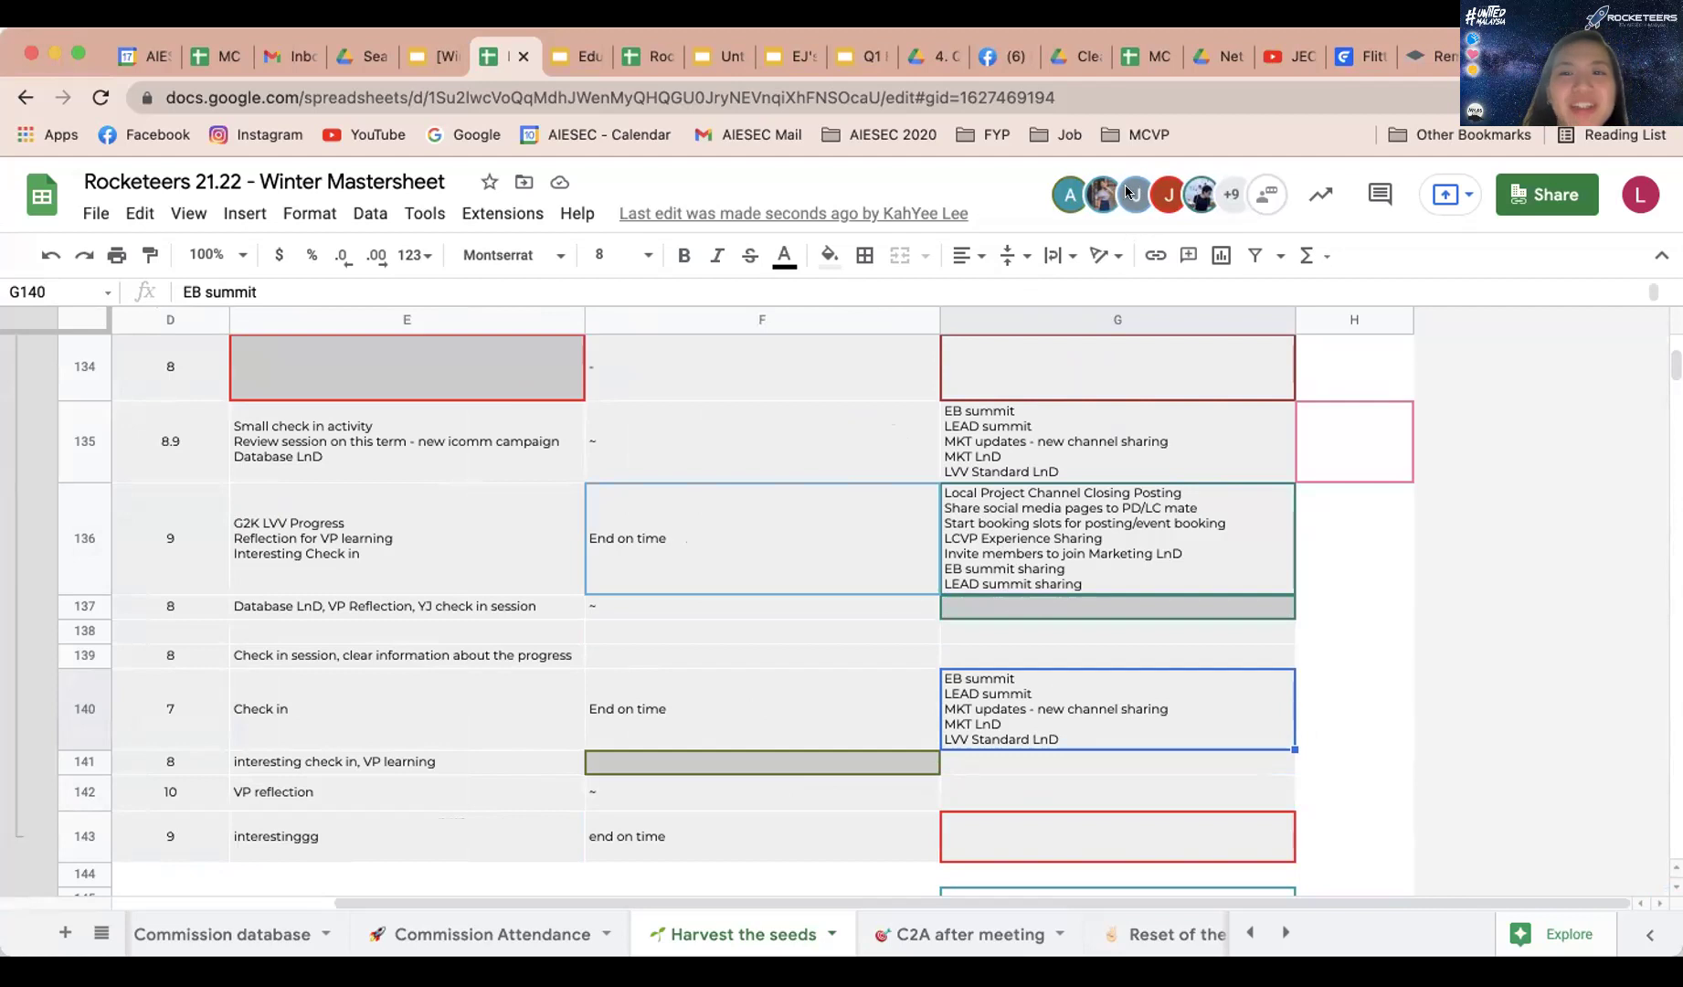
Inspect HWUM's CTA in G136 and review the improvement and CTA entries of the first LCs for 17 Nov
scroll(806, 489, left, 4)
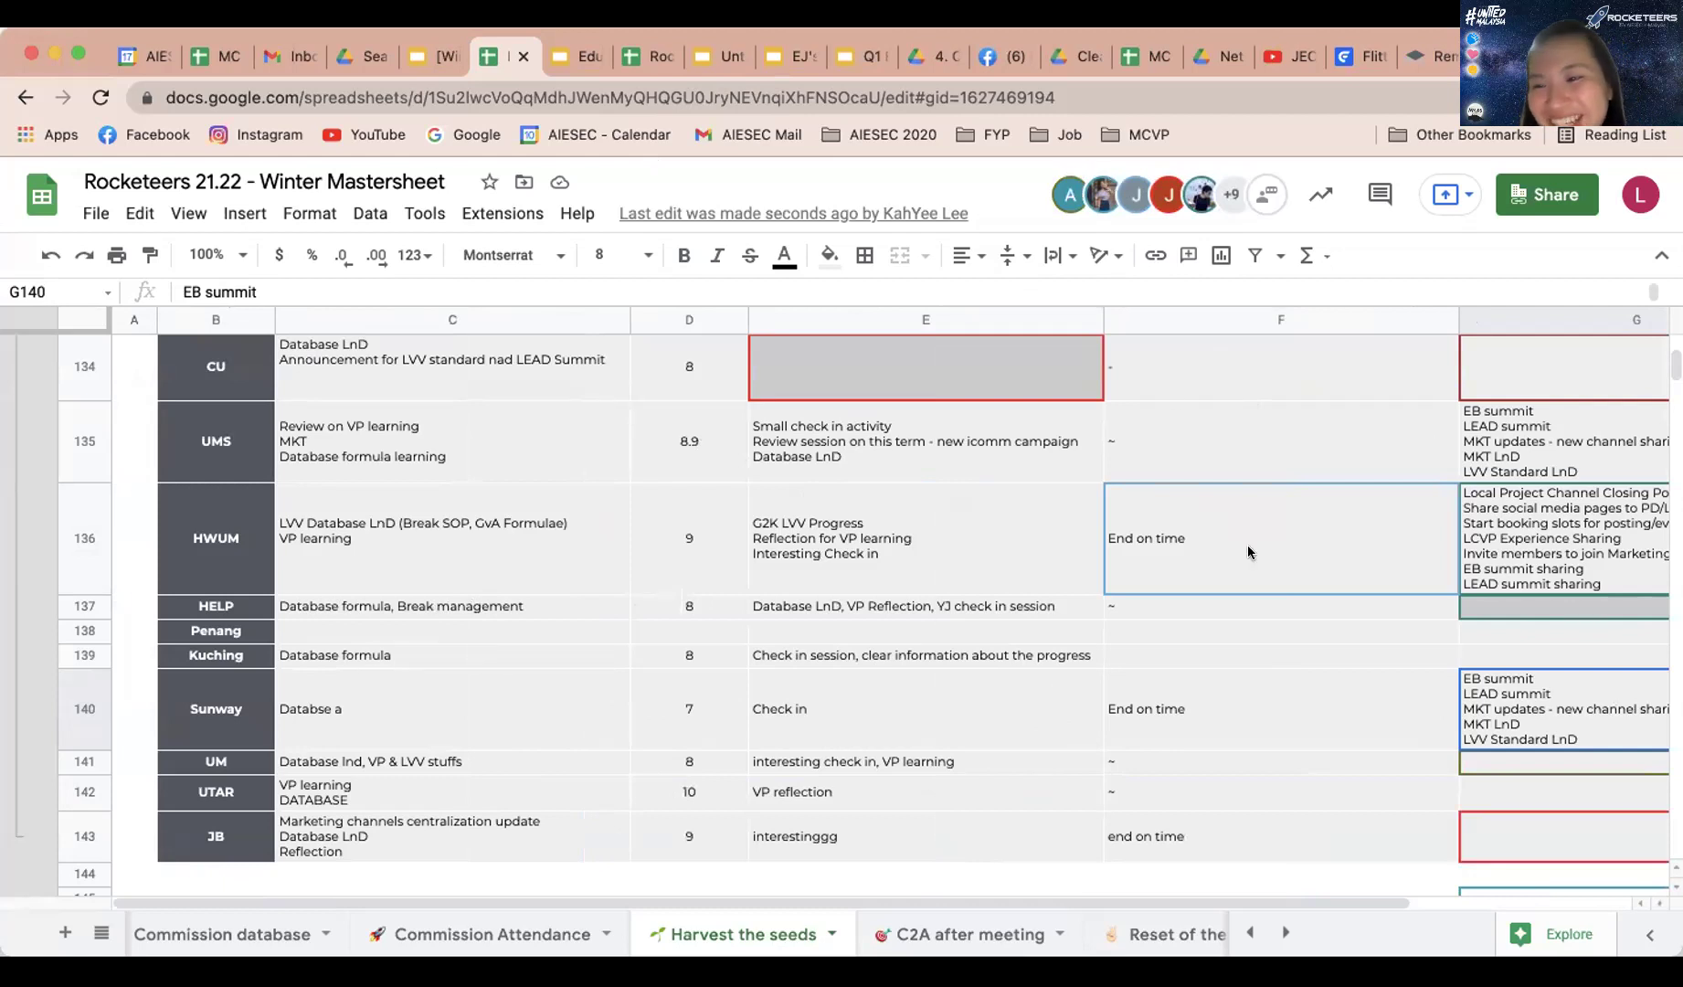
scroll(1248, 545, right, 2)
click(1374, 563)
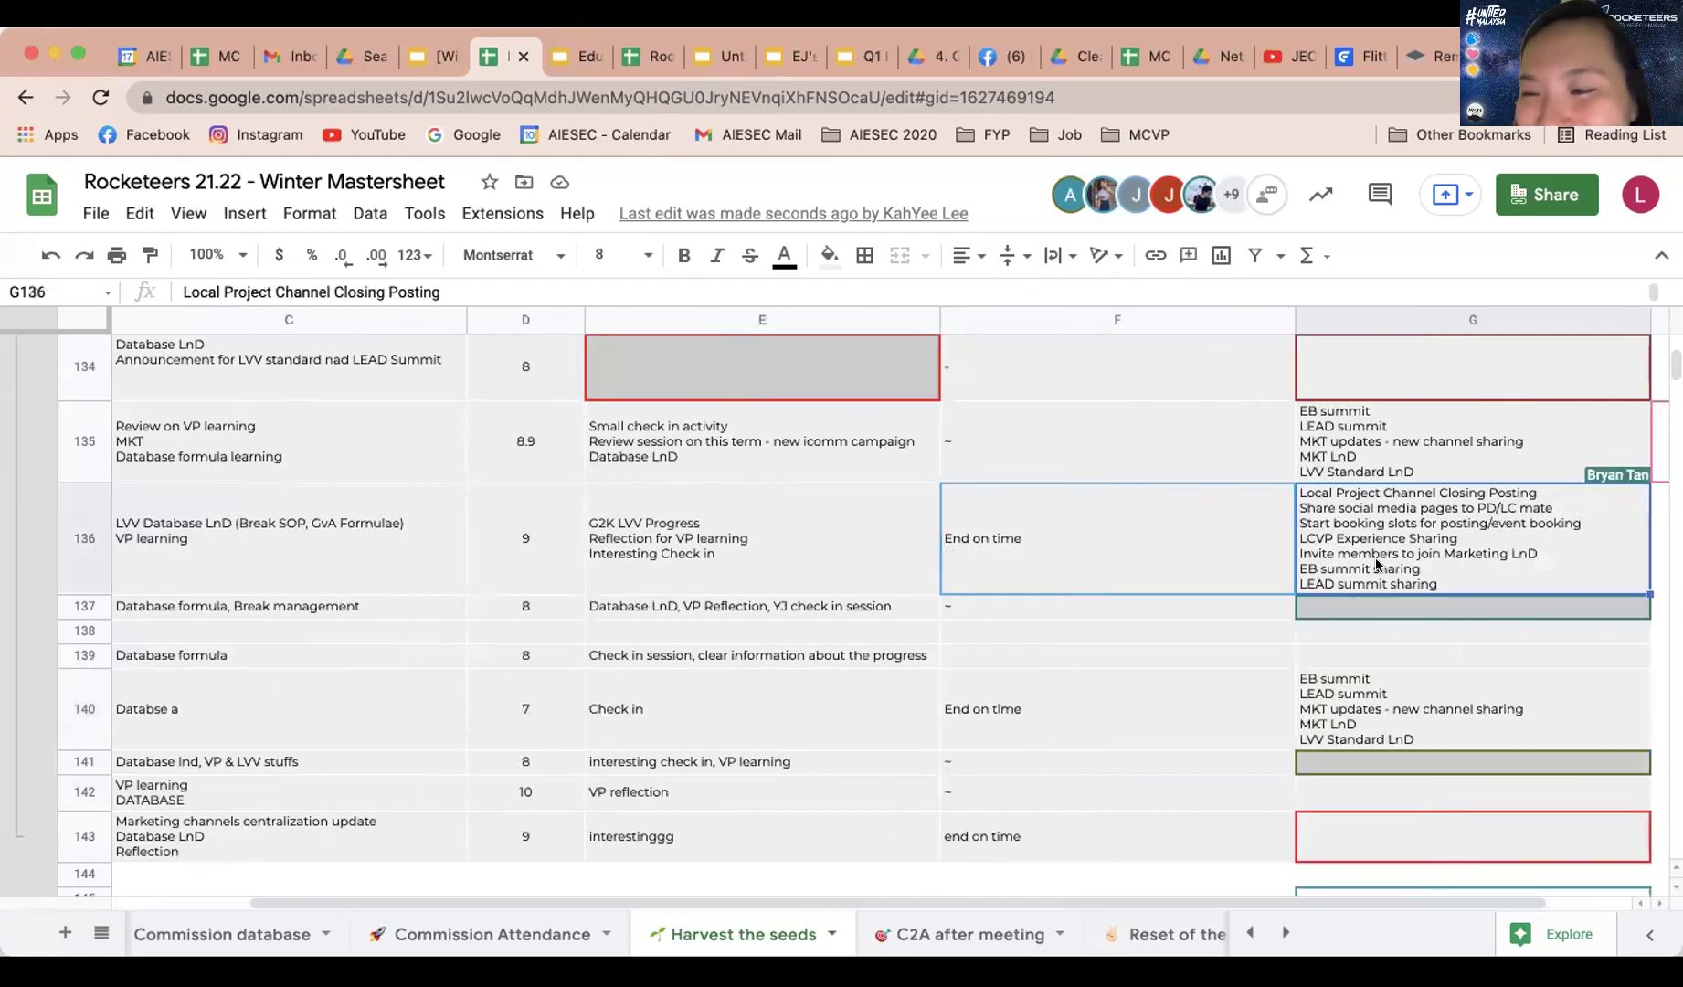
scroll(1127, 521, up, 3)
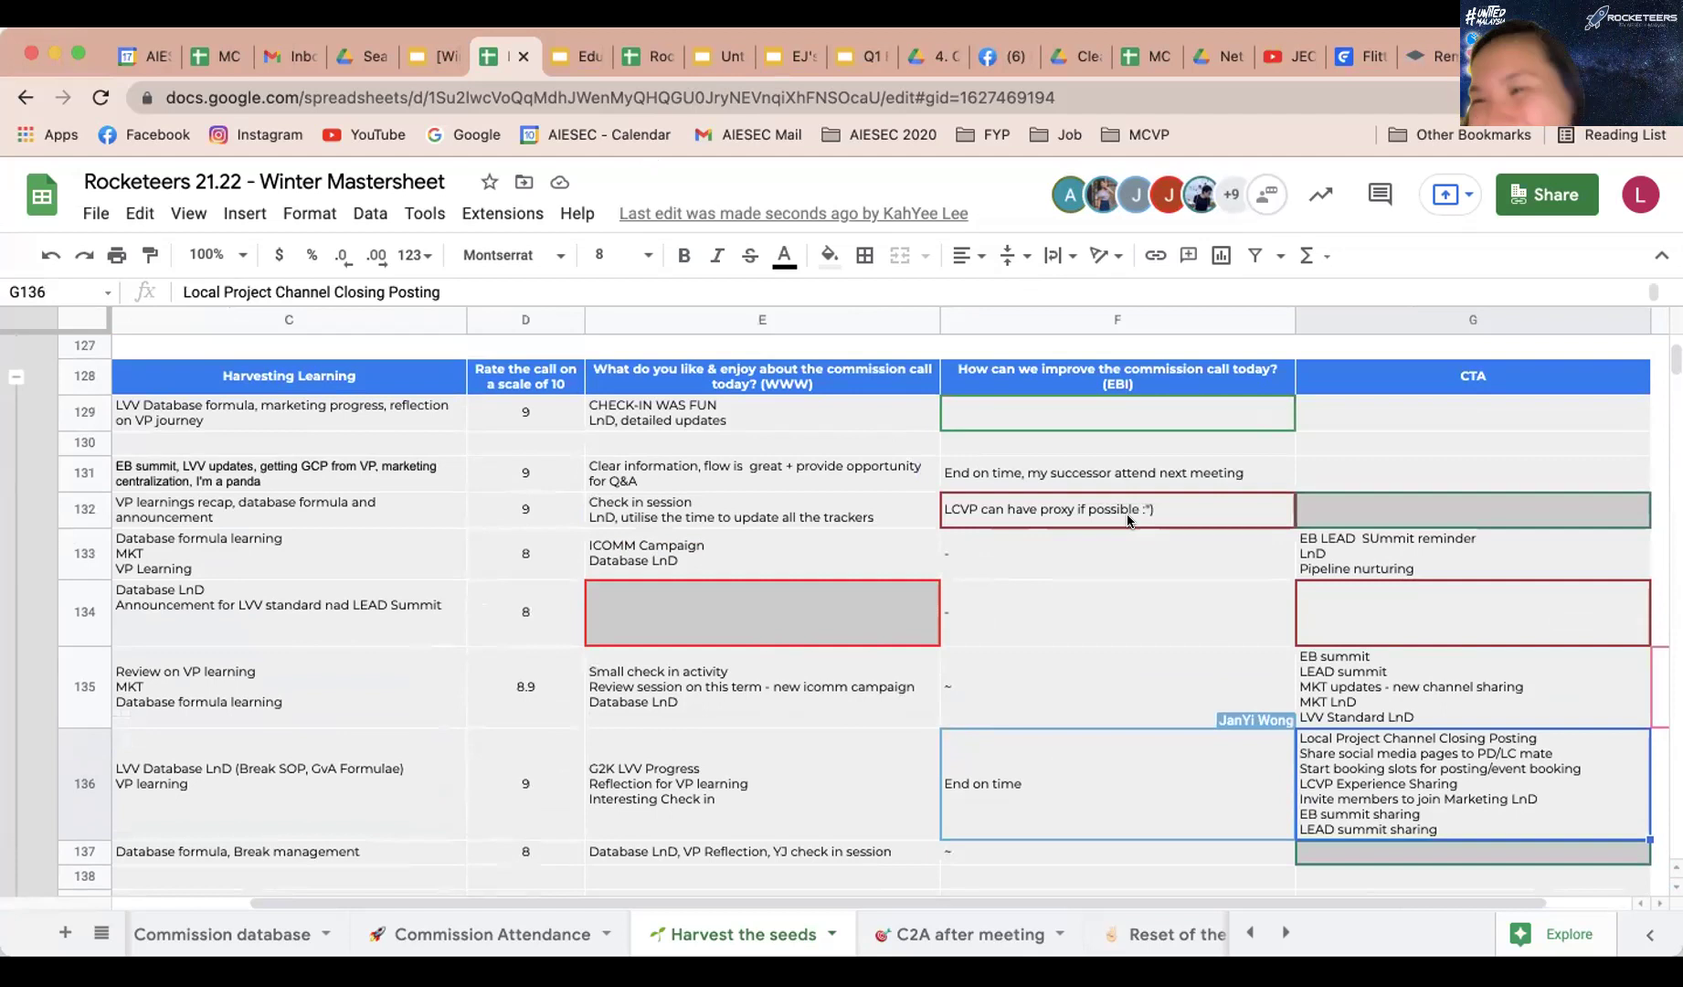
scroll(1128, 521, right, 2)
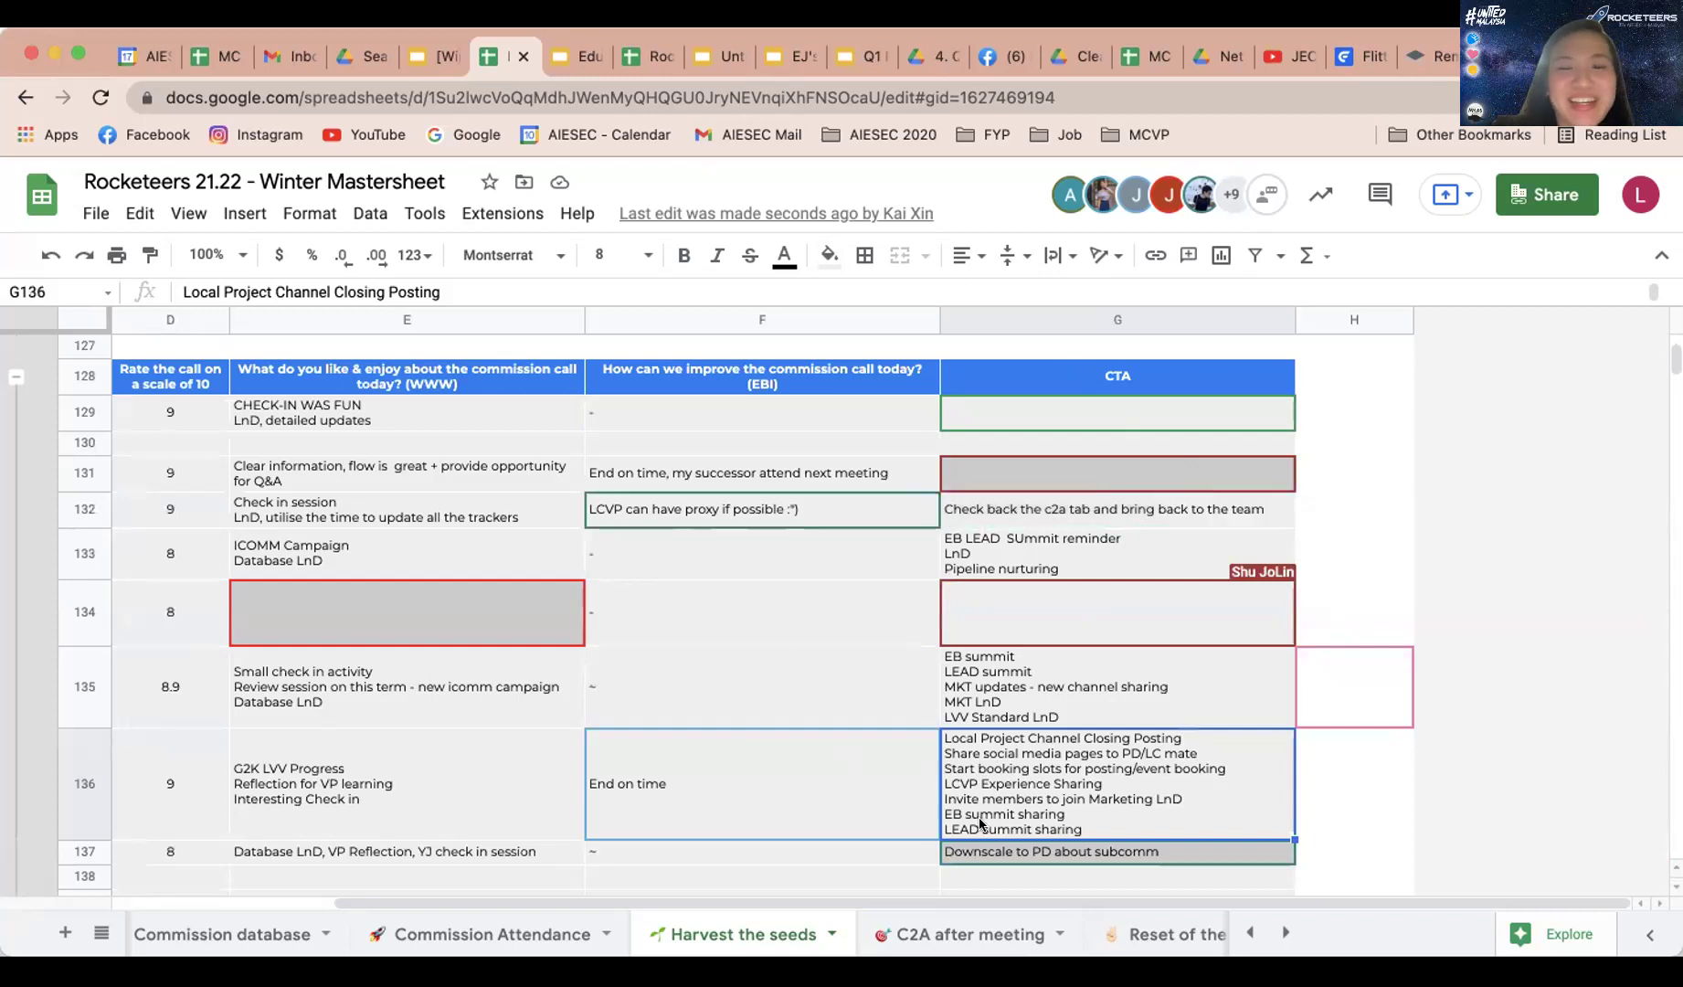
Review the 17 Nov 2021 tasks on the C2A after meeting sheet, highlighting B17:B23 from Local Project Channel Closing Posting to LEAD summit sharing
click(872, 925)
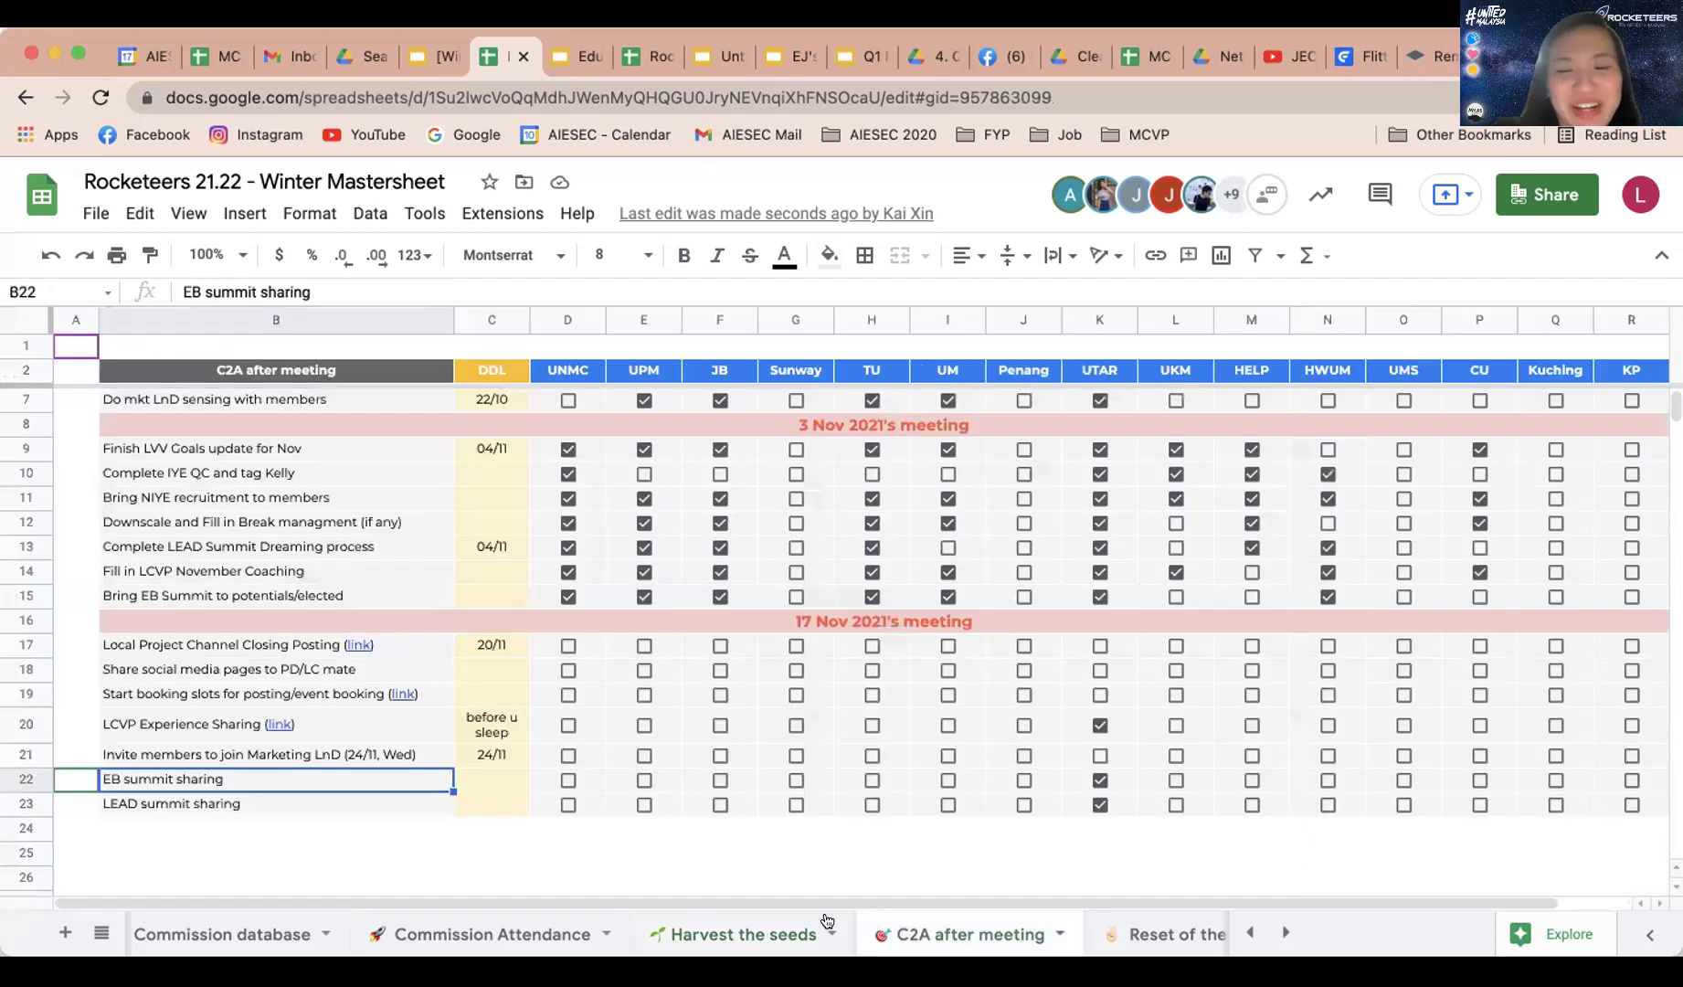
click(752, 924)
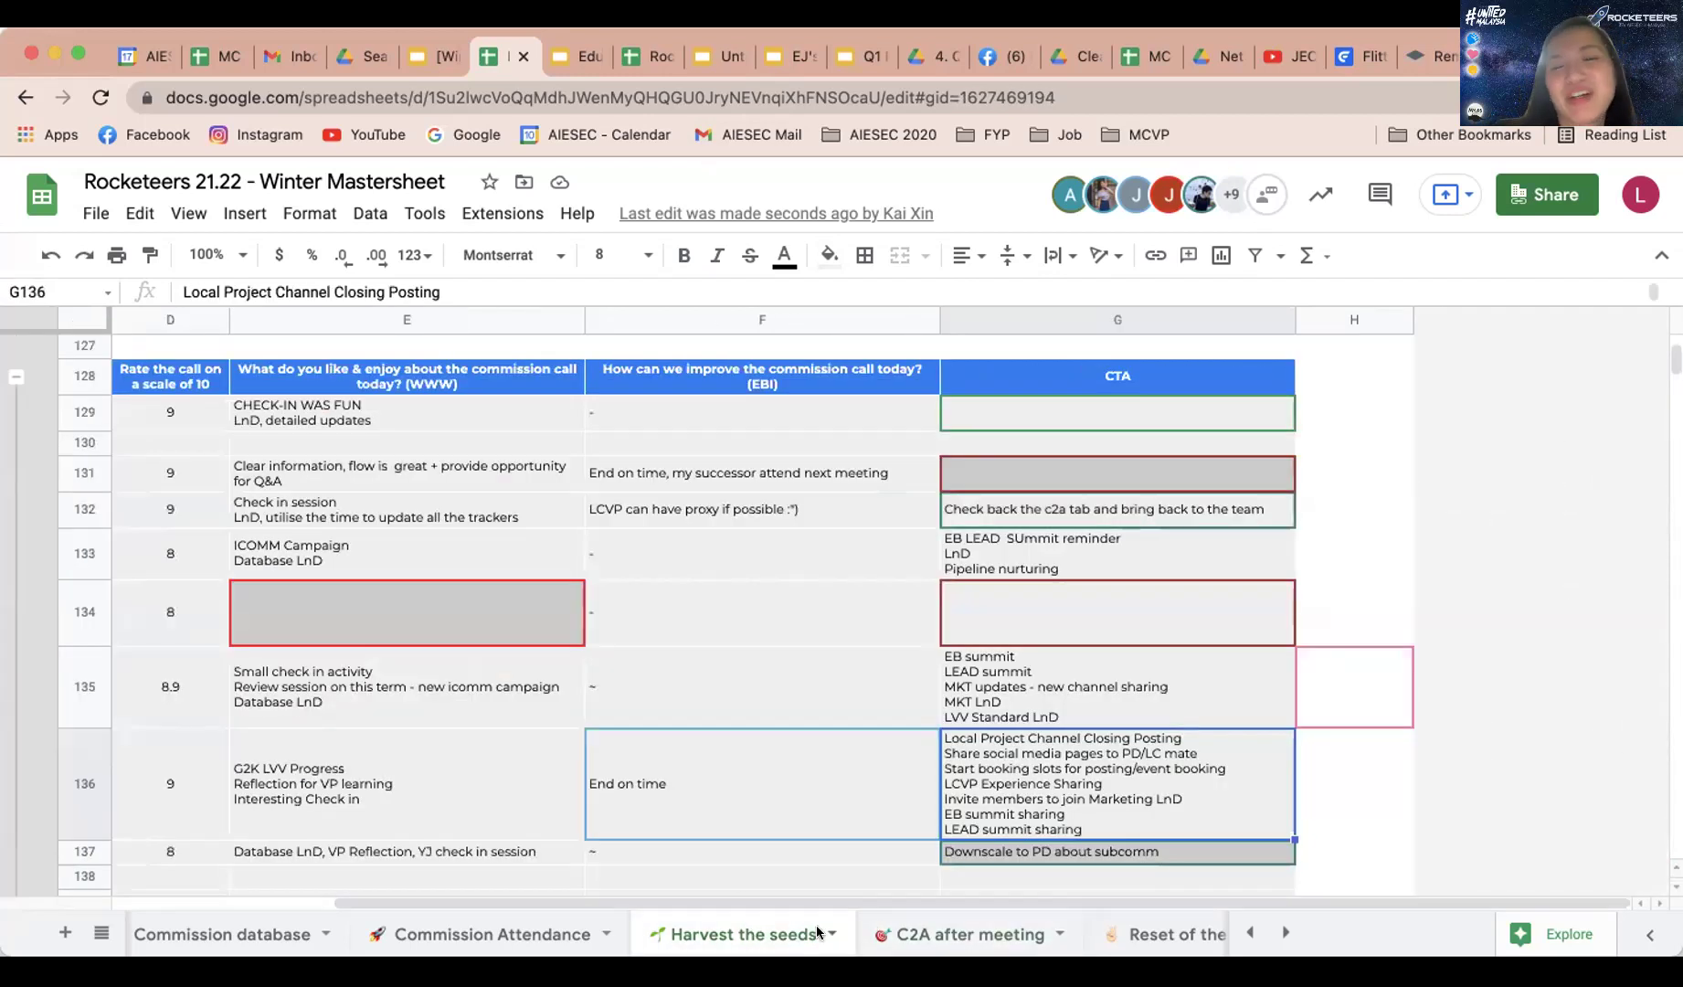
click(907, 926)
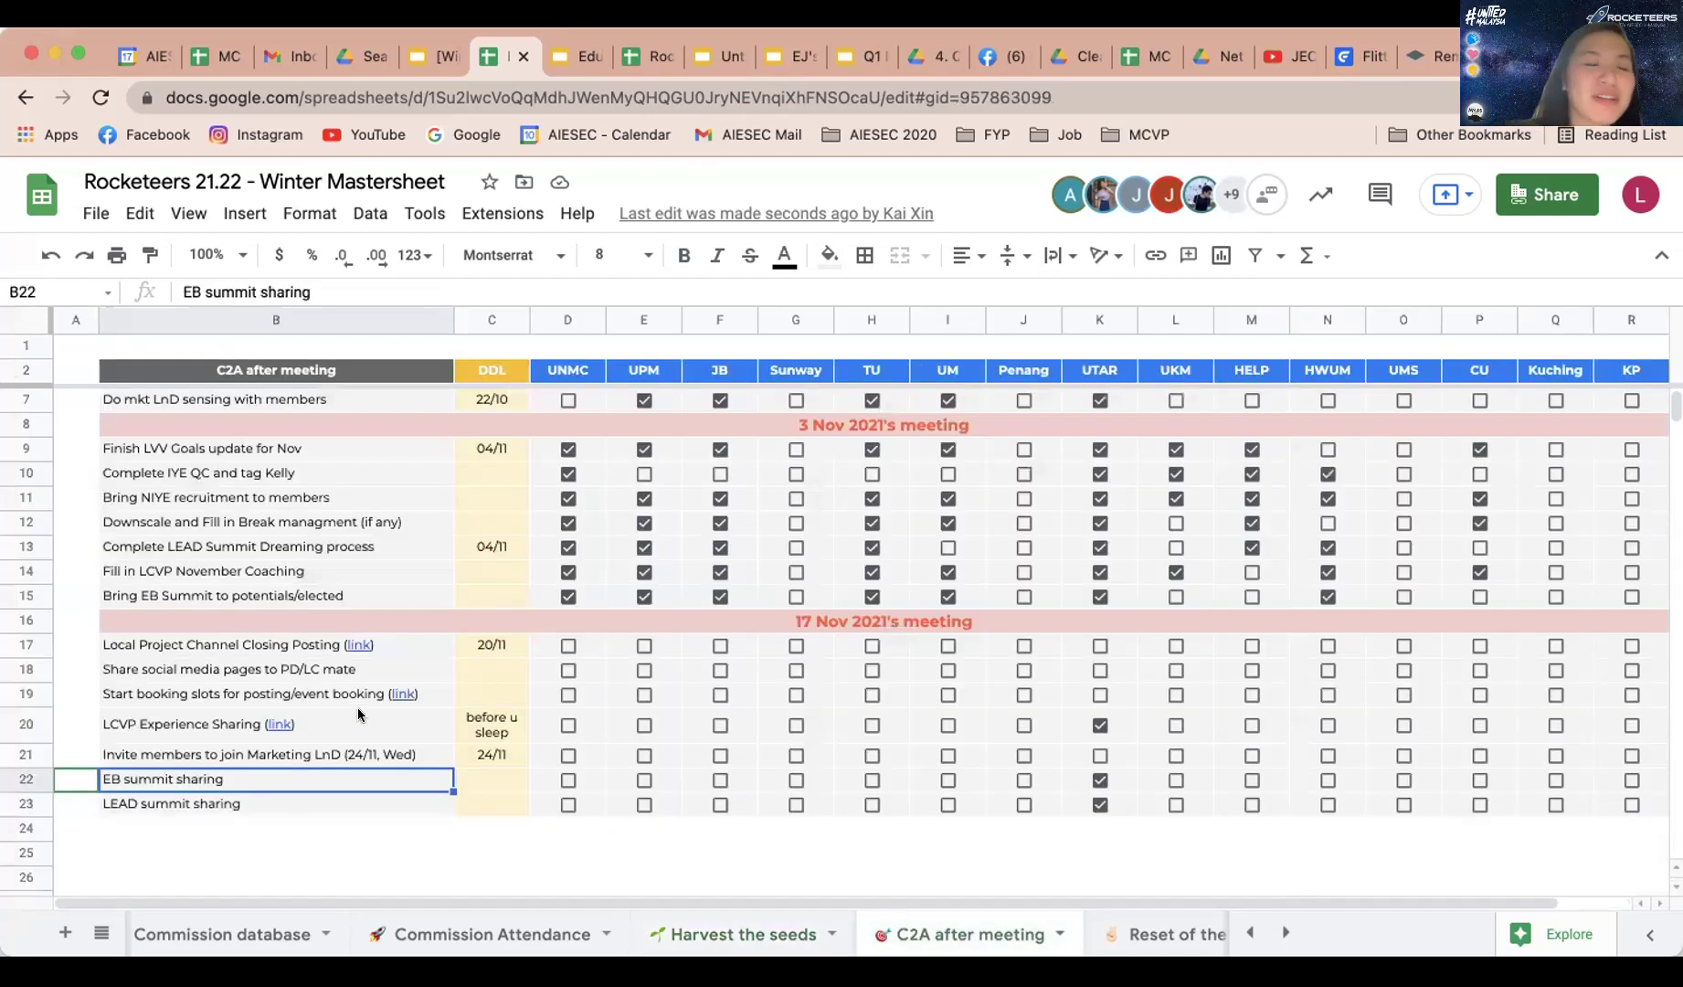
click(348, 648)
drag(380, 729, 441, 804)
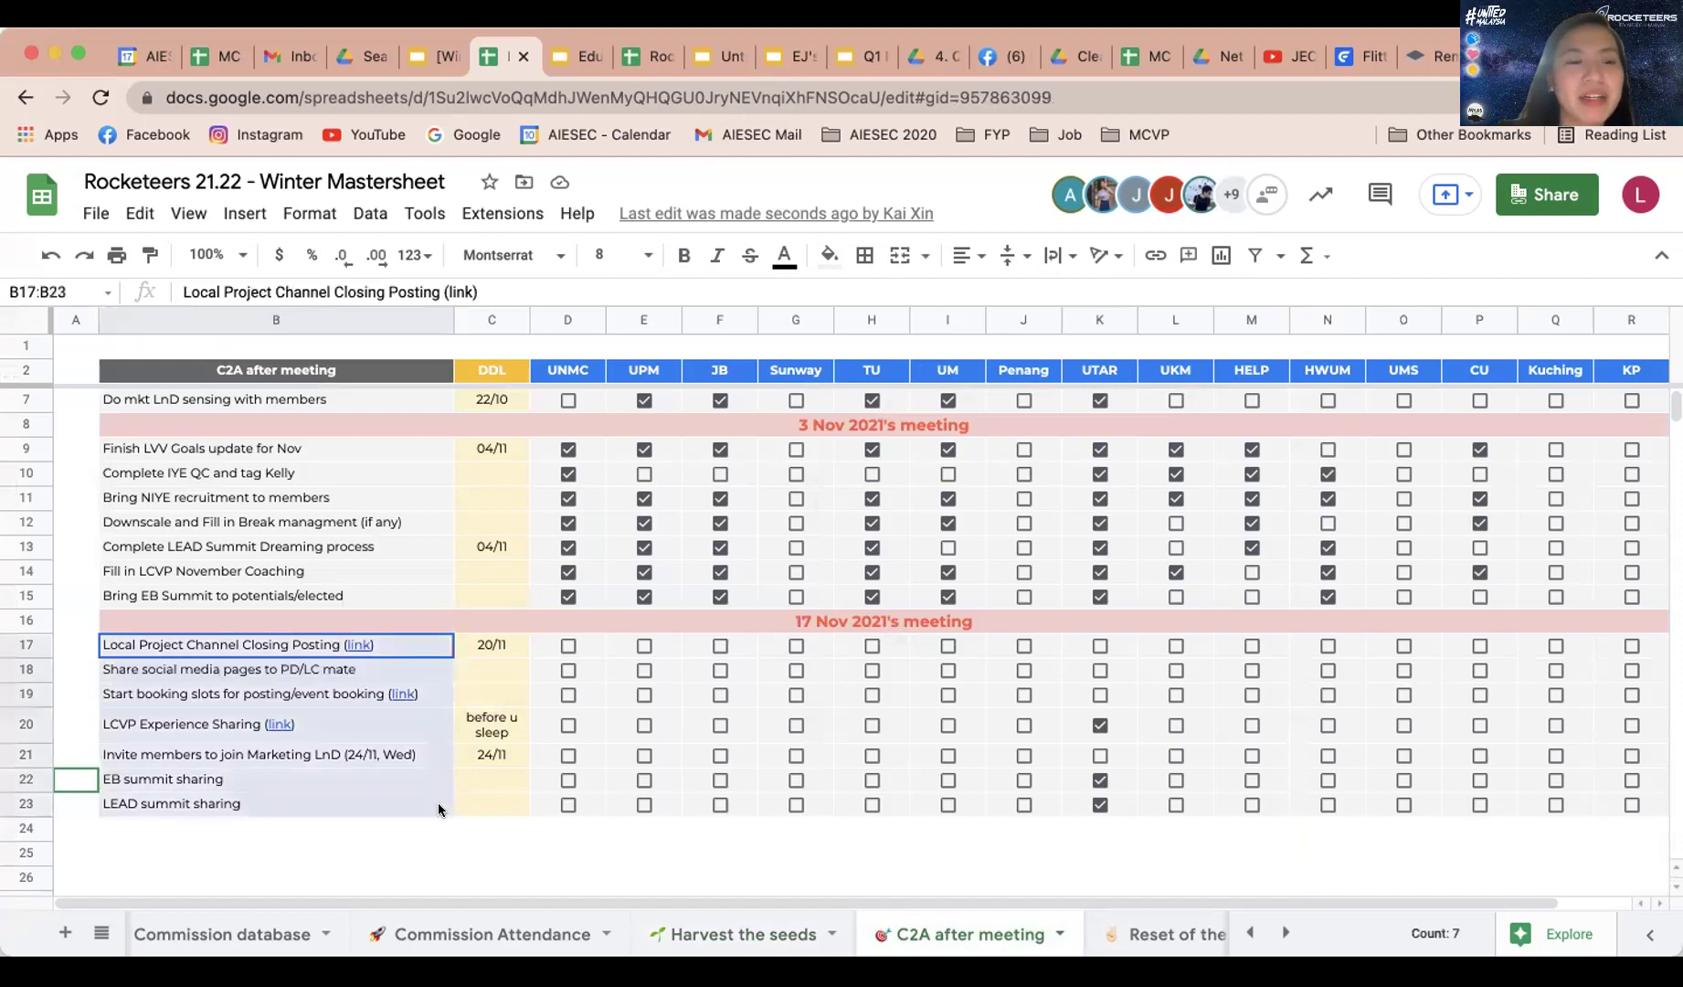
click(443, 802)
click(438, 784)
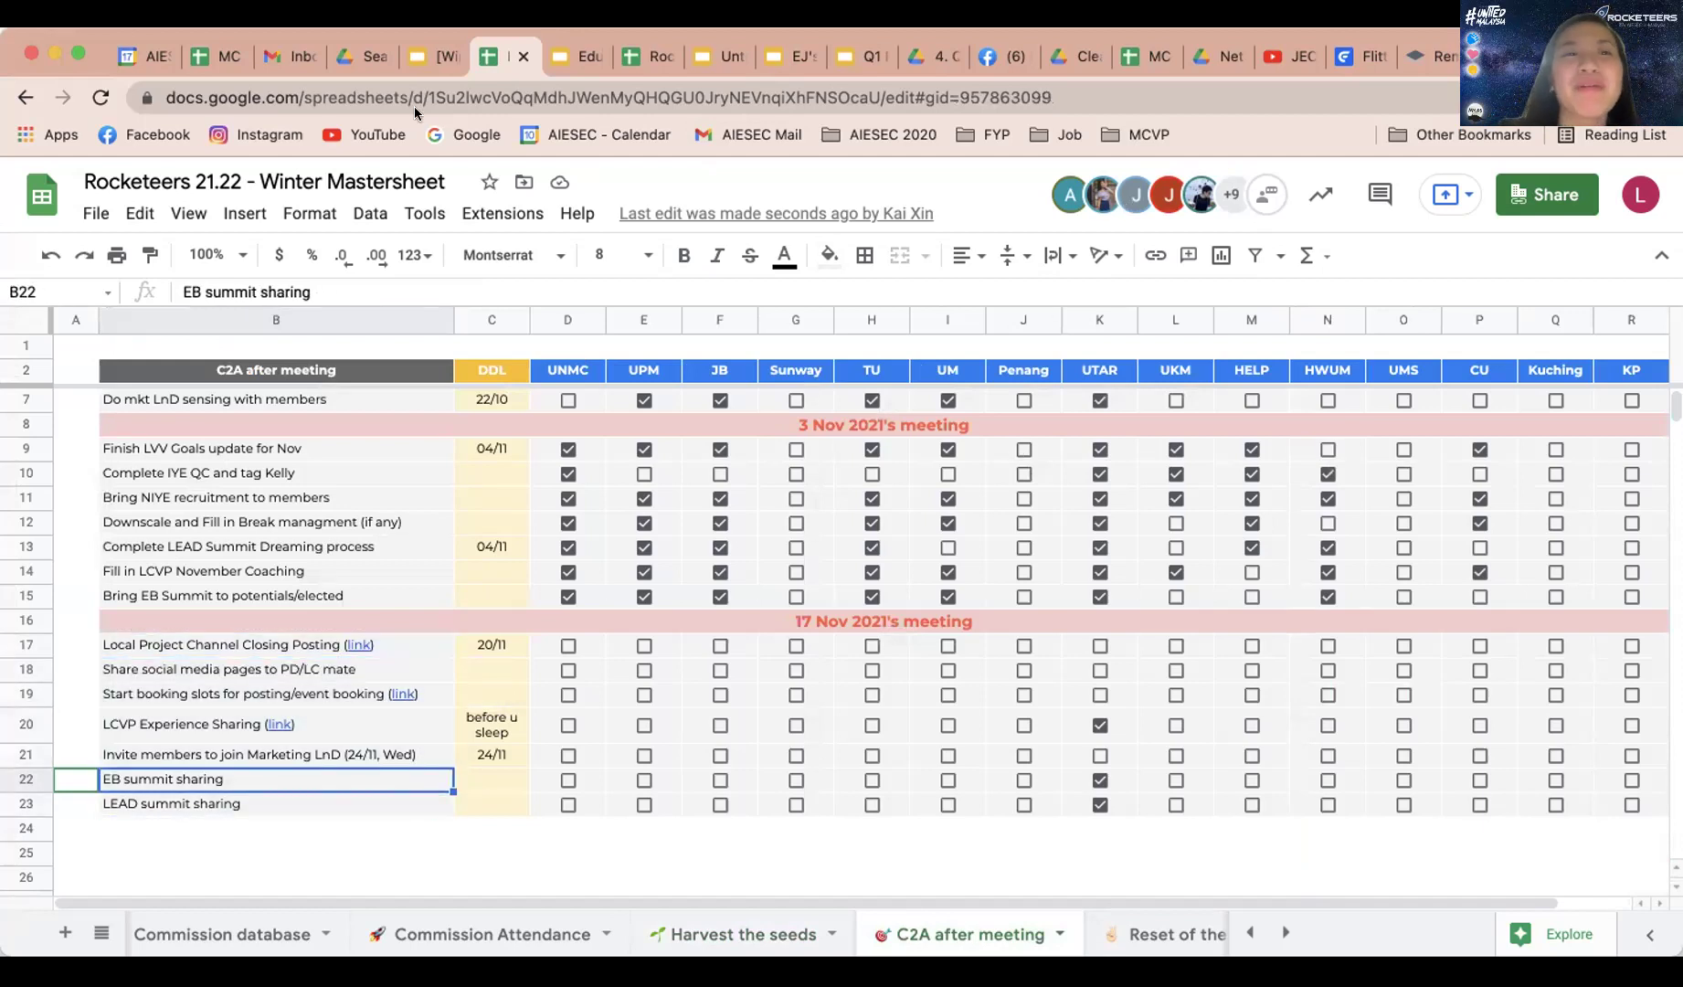
Check the closing slides 47 to 51 of the Rocketeers Commission Meeting presentation, and return to the Winter Mastersheet
click(416, 66)
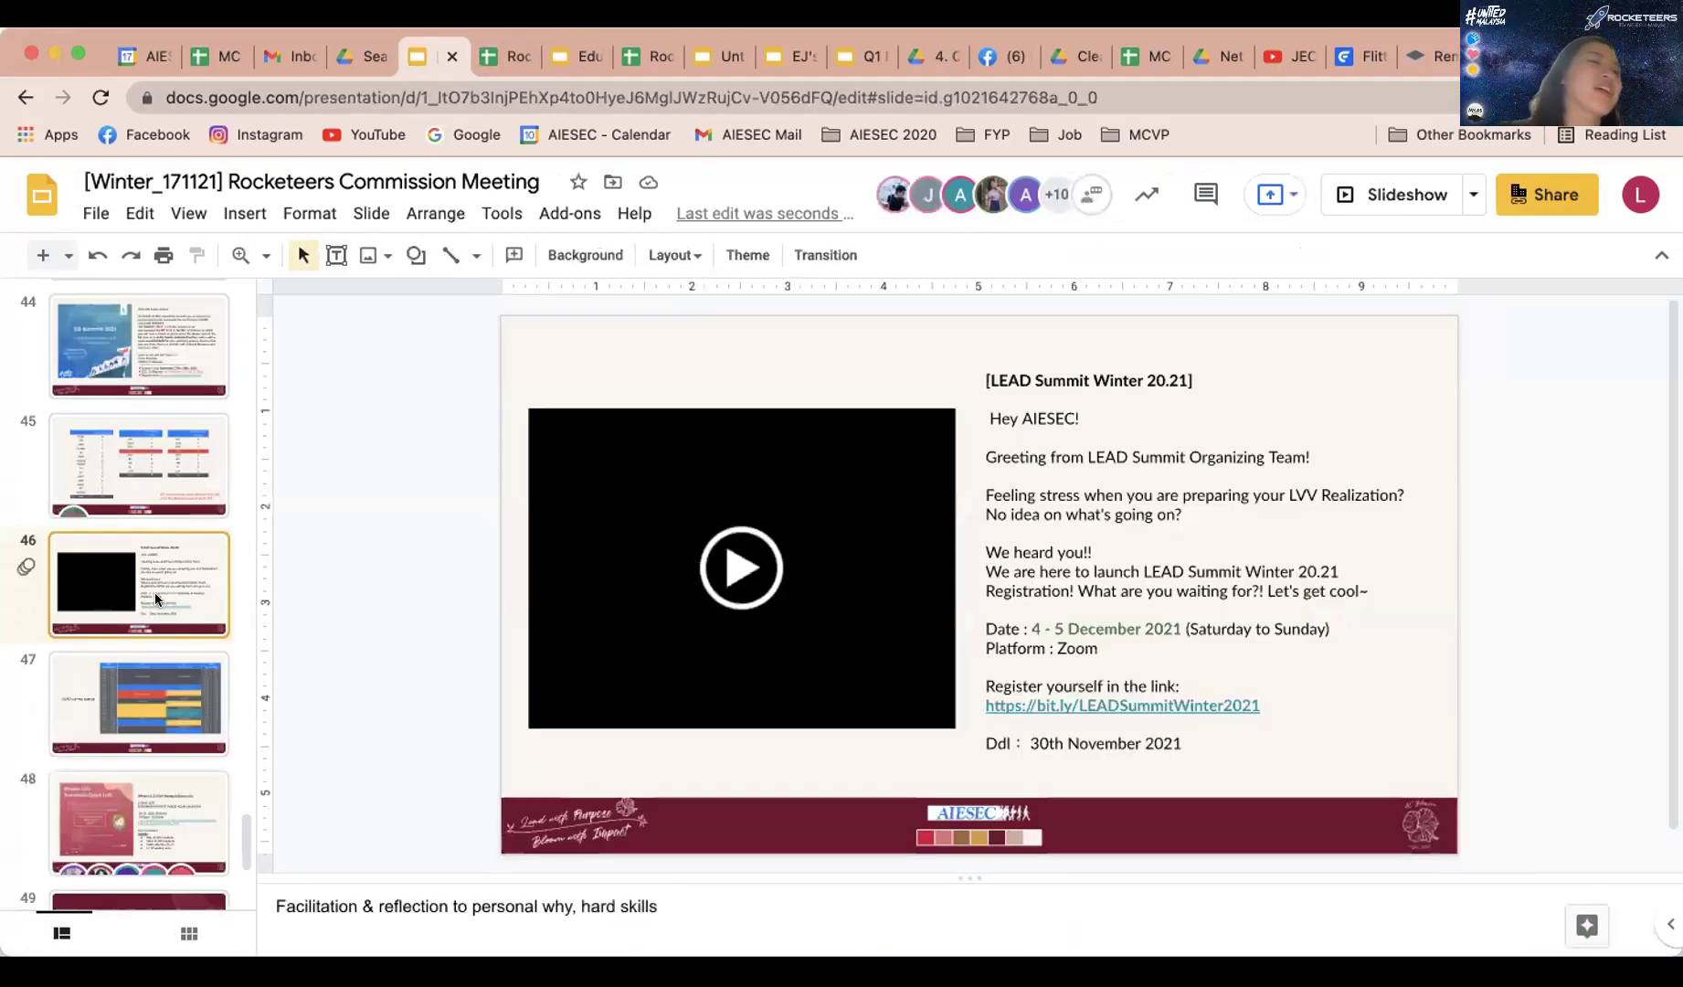
scroll(154, 592, down, 4)
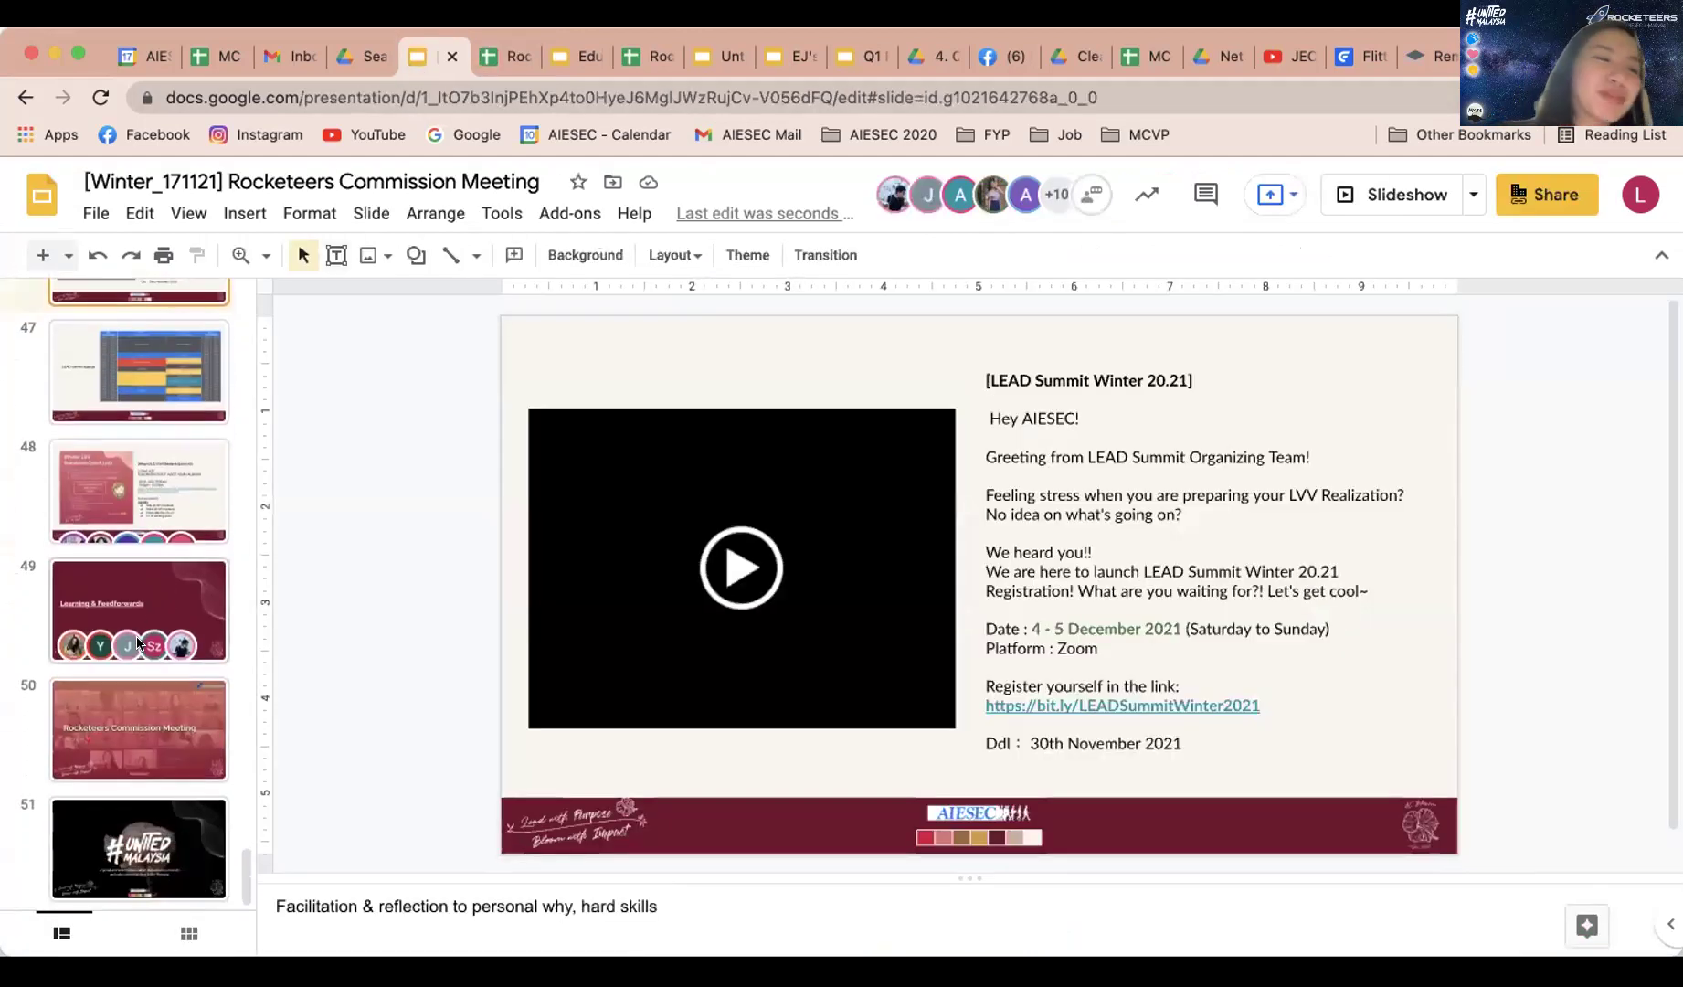
click(509, 46)
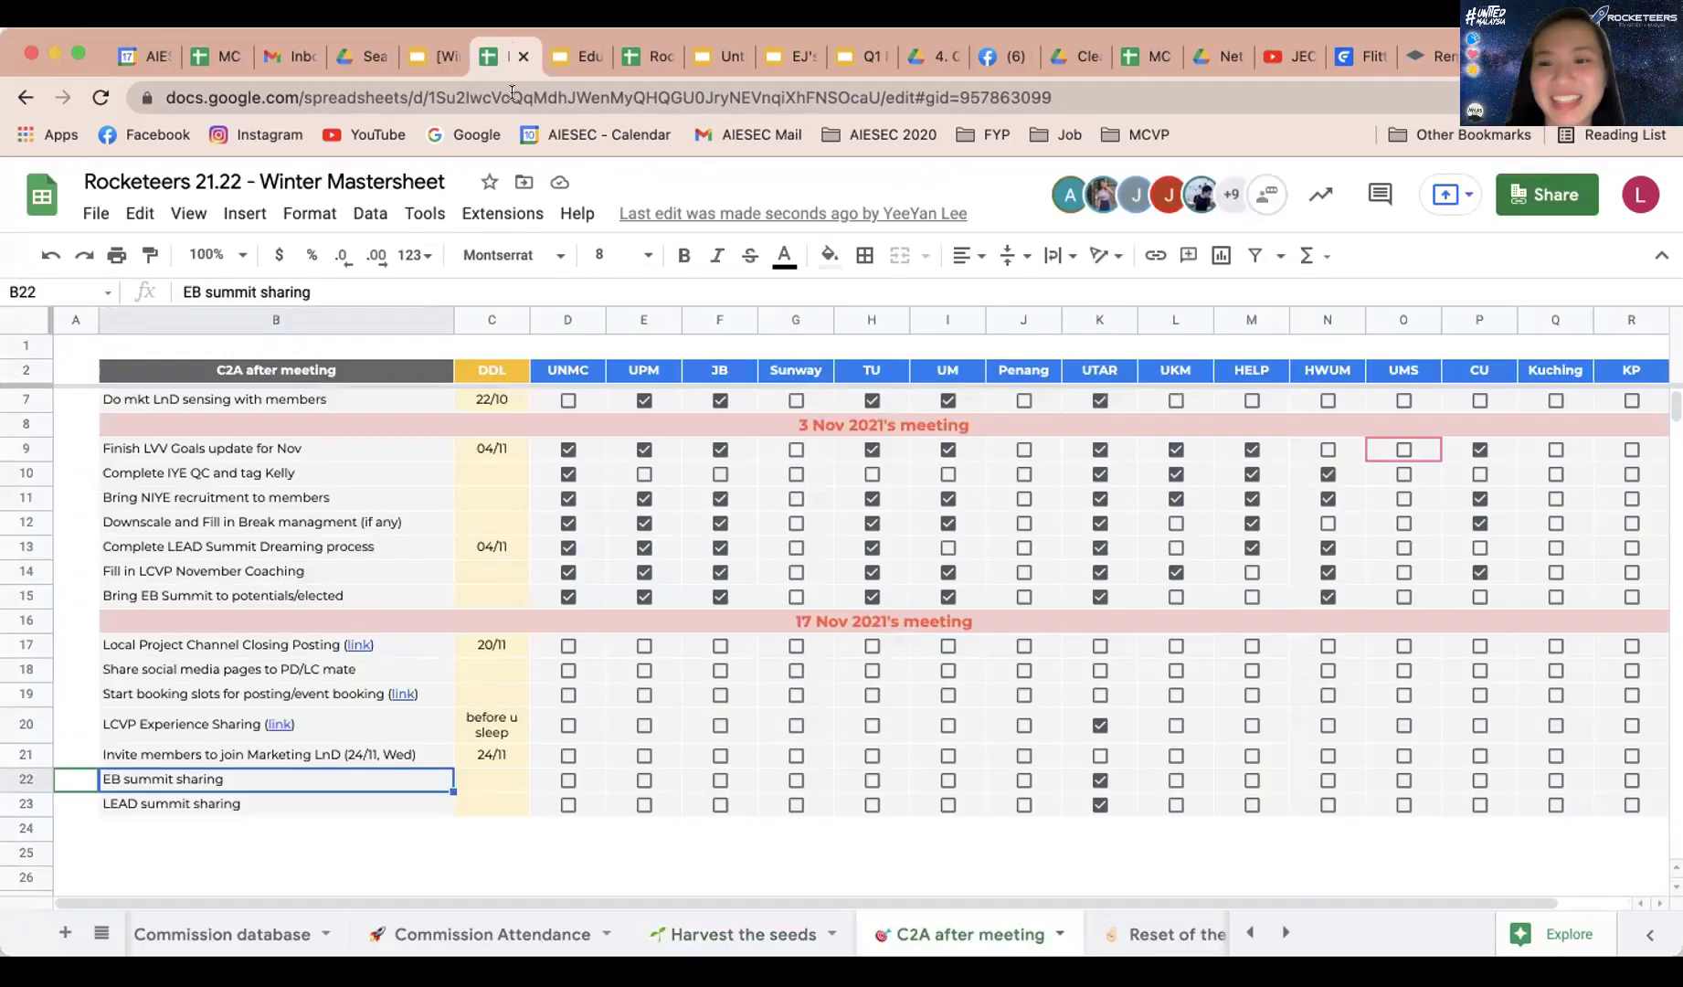
Reopen the Harvest the seeds sheet and read the LCs' 17 Nov CTA entries in column G
click(676, 930)
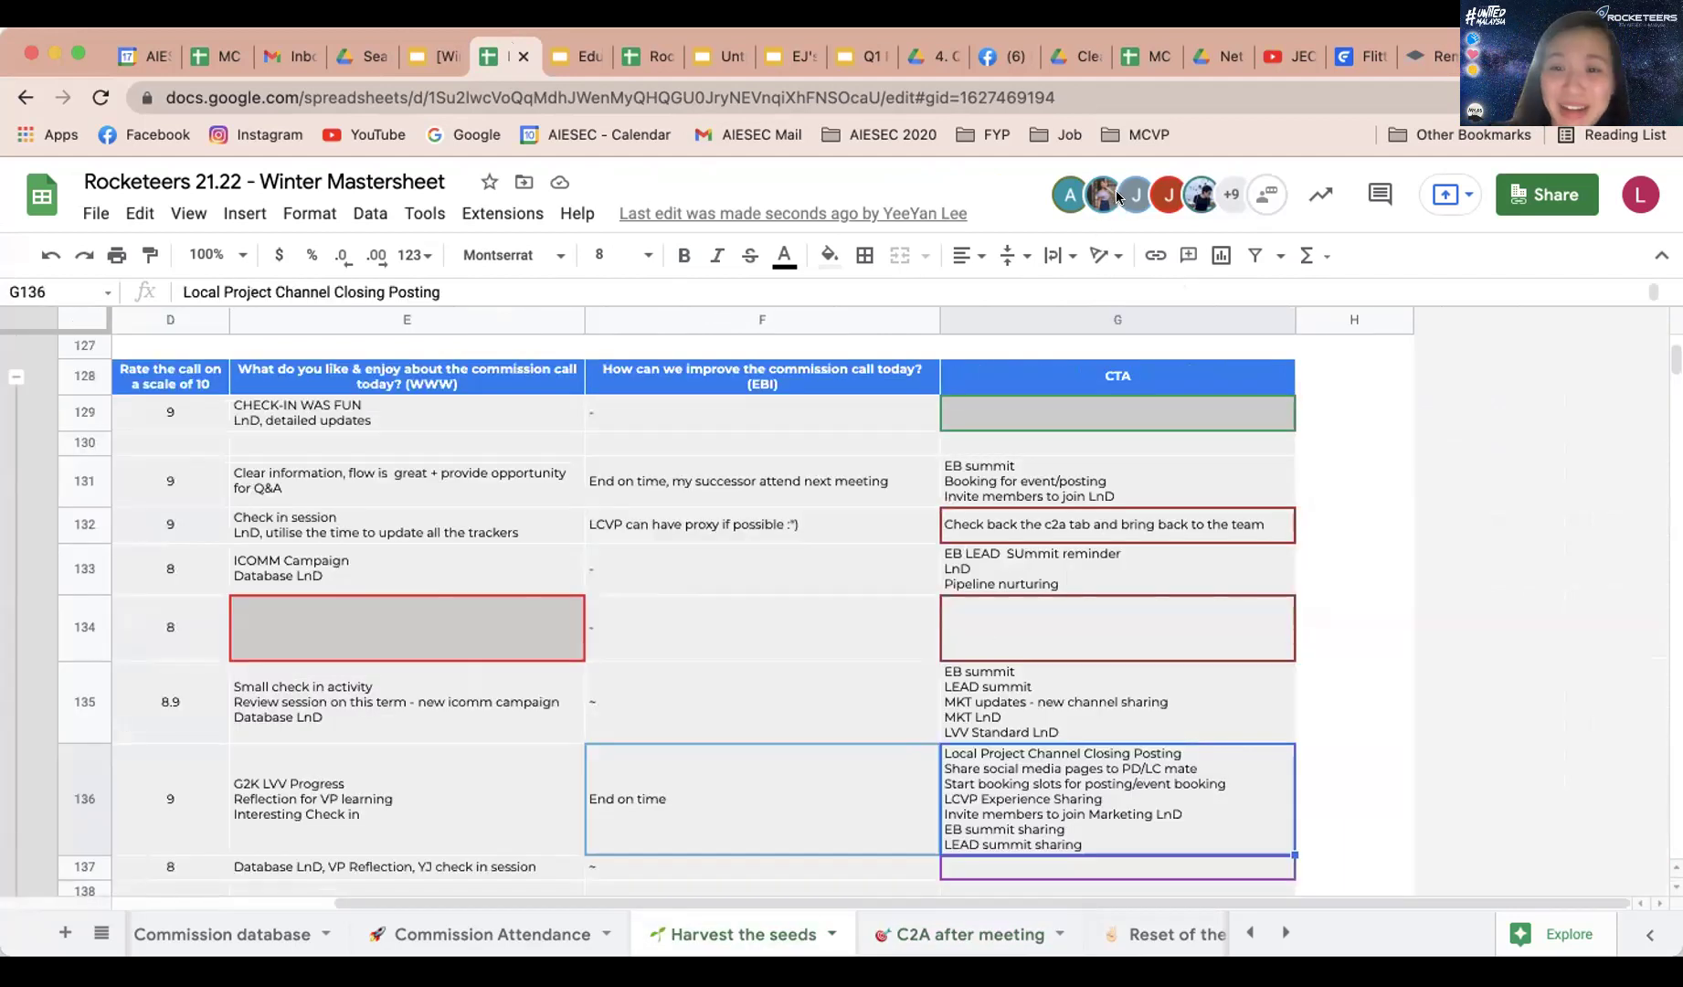
scroll(1111, 573, down, 1)
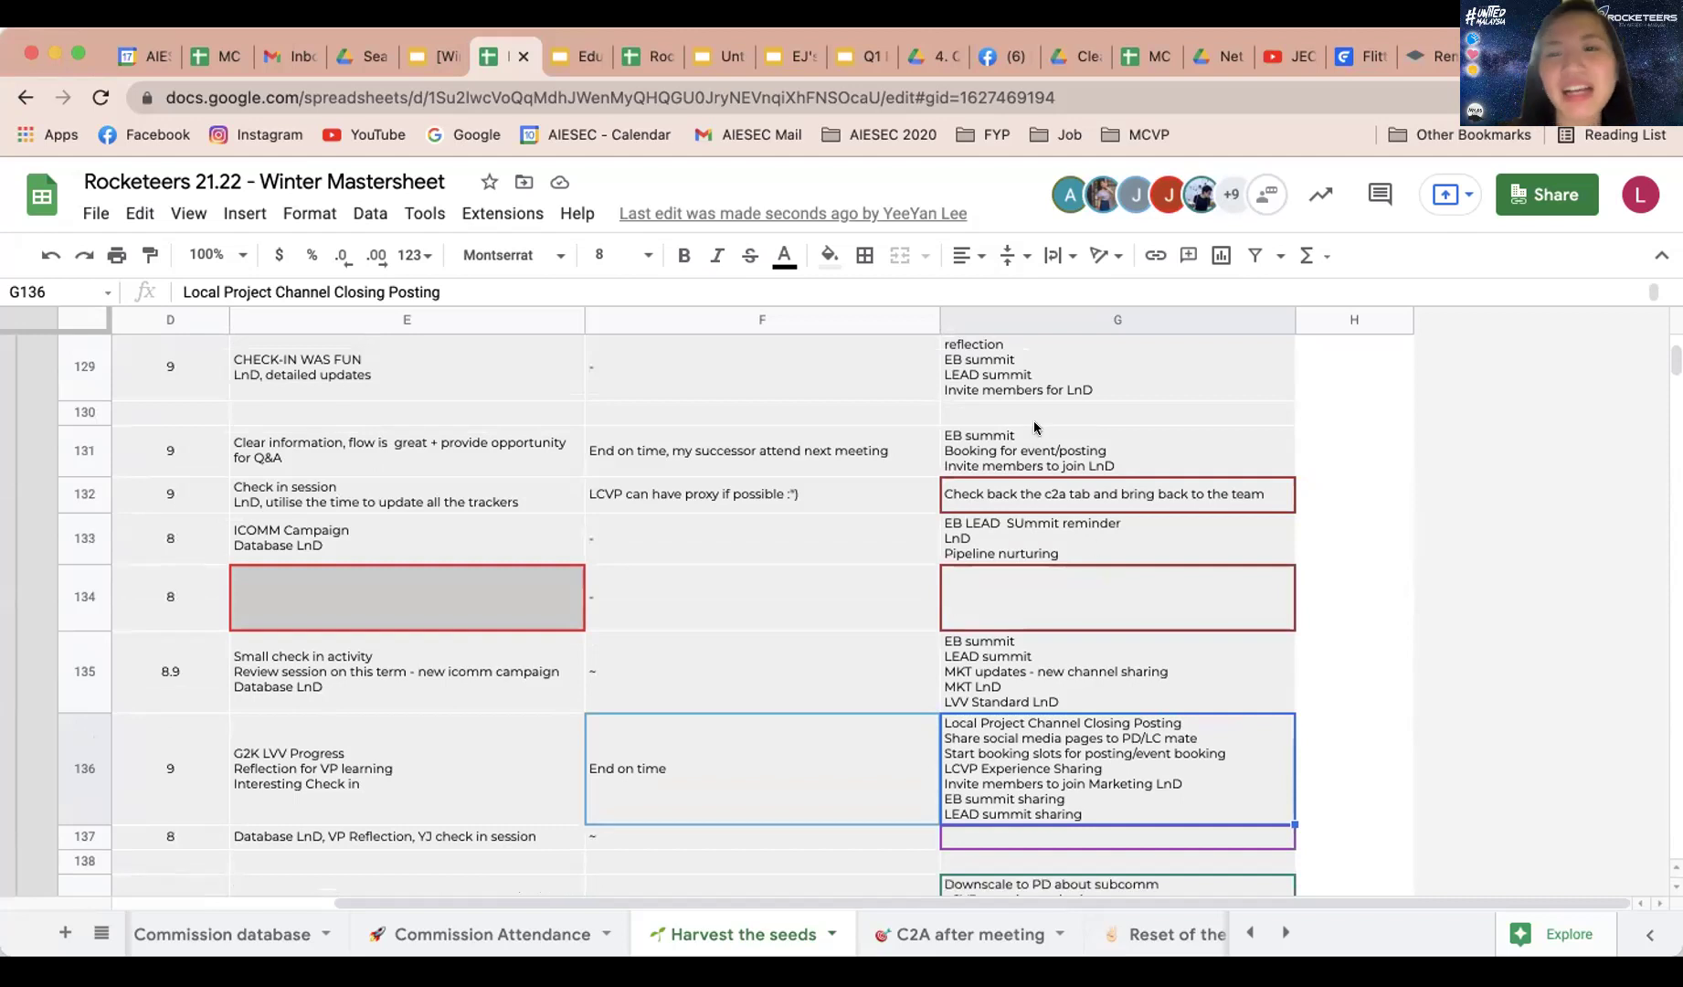
scroll(1034, 420, up, 5)
scroll(1042, 549, down, 10)
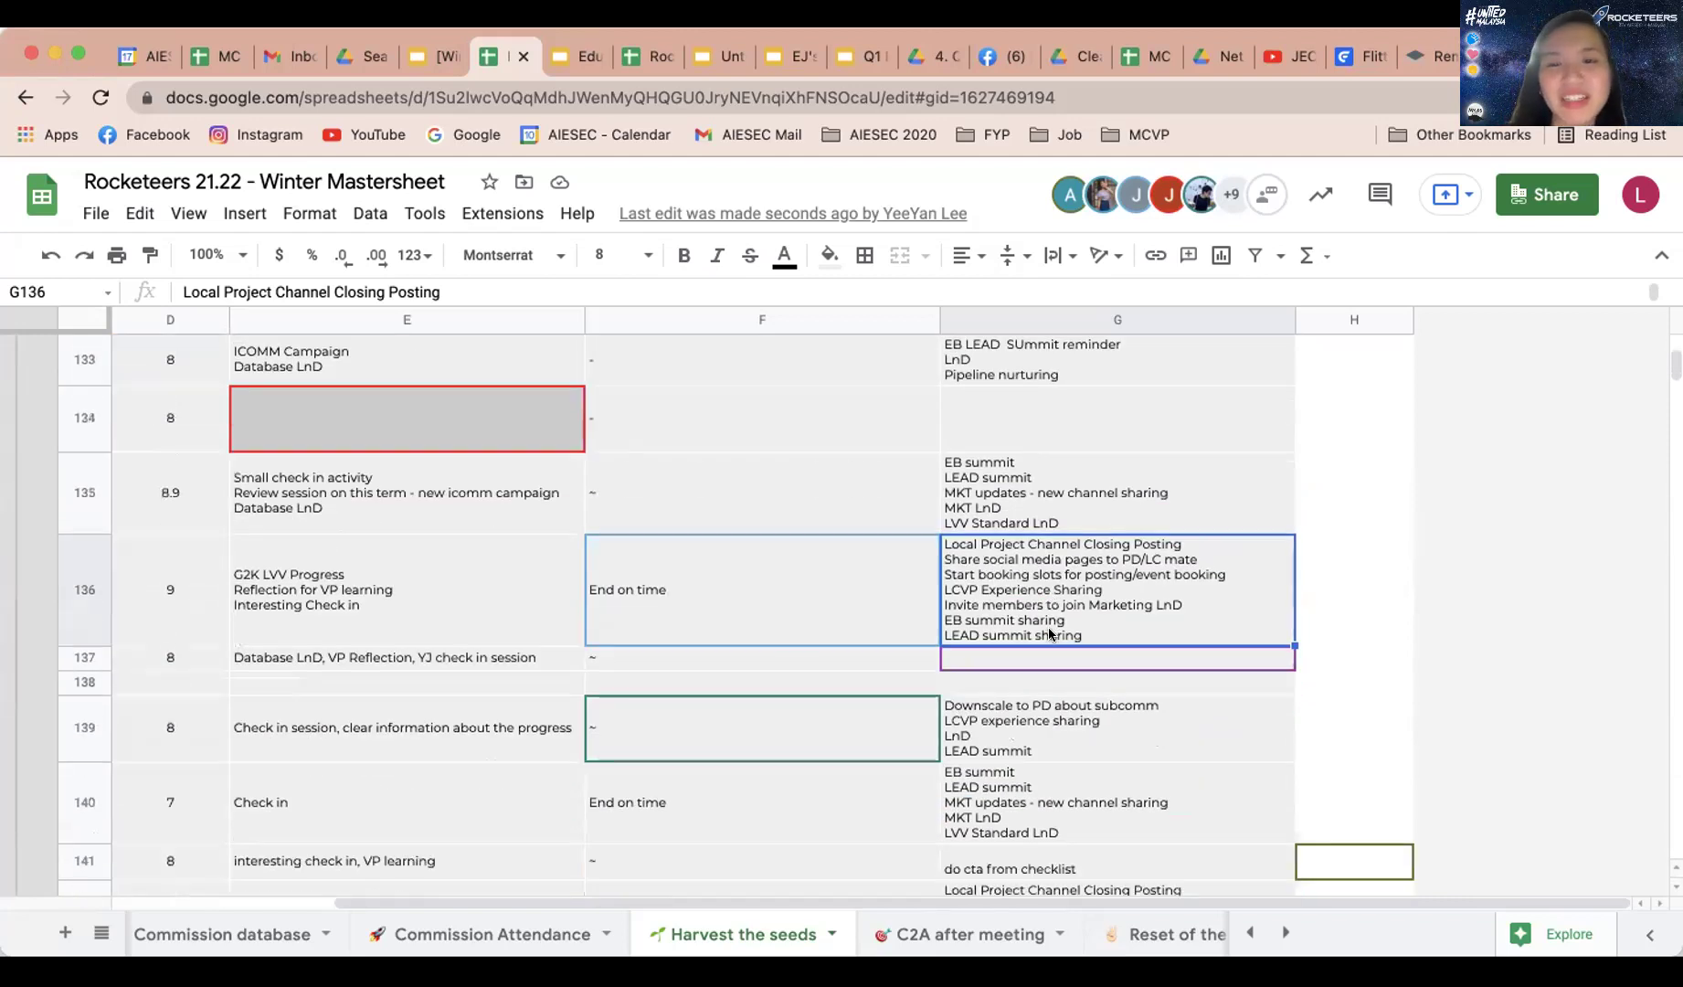